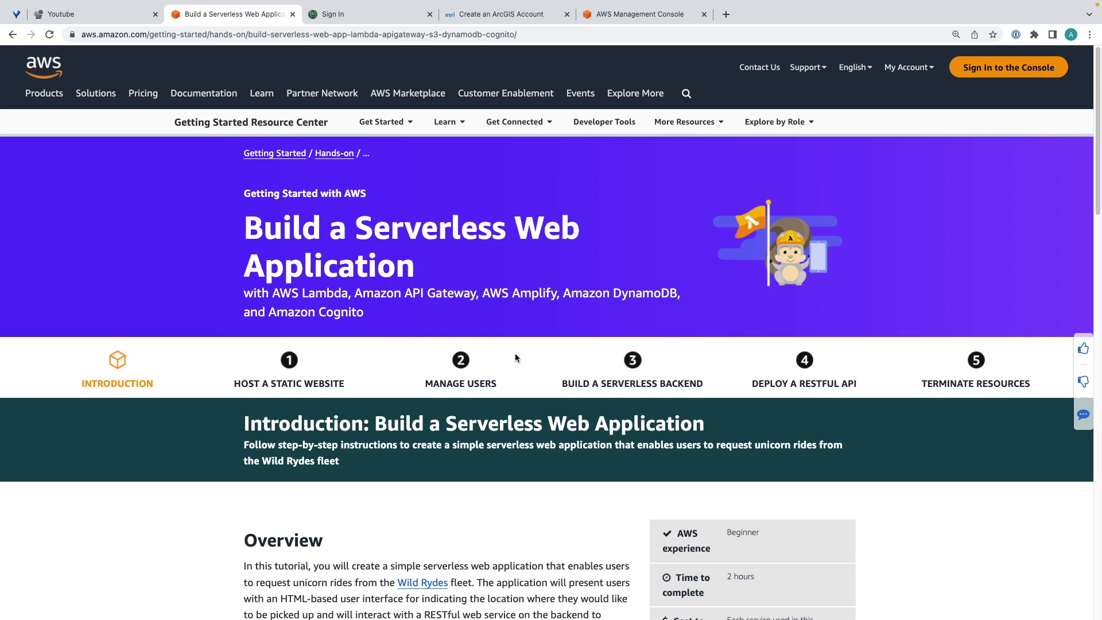
Read through the tutorial's Overview and Prerequisites, then switch to the Create an ArcGIS Account page.
scroll(446, 409, "down", 2)
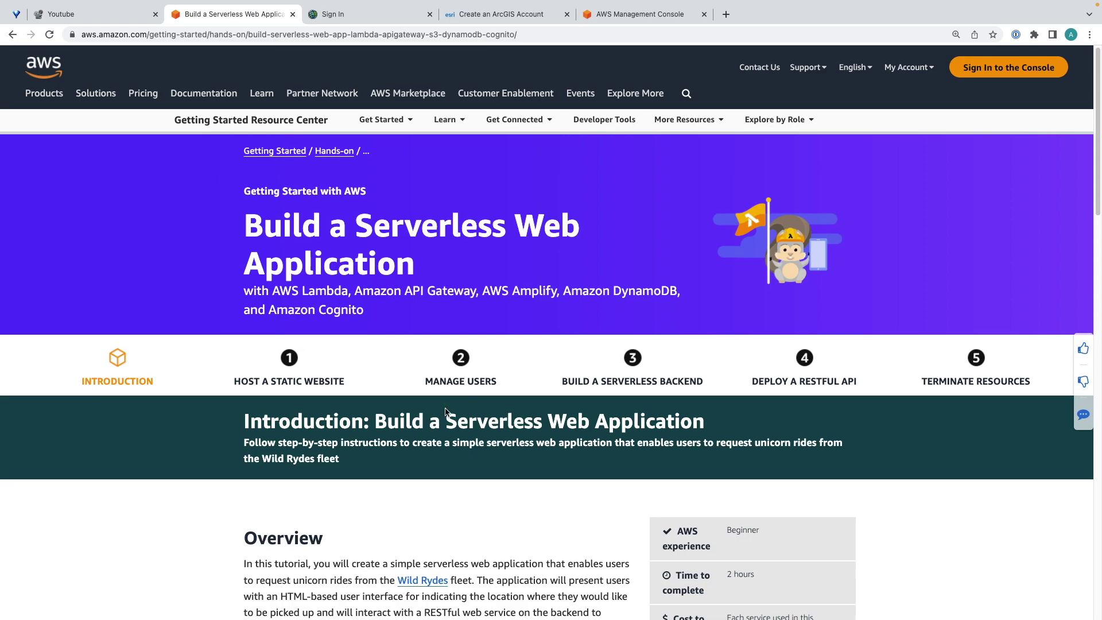
scroll(445, 409, "down", 1)
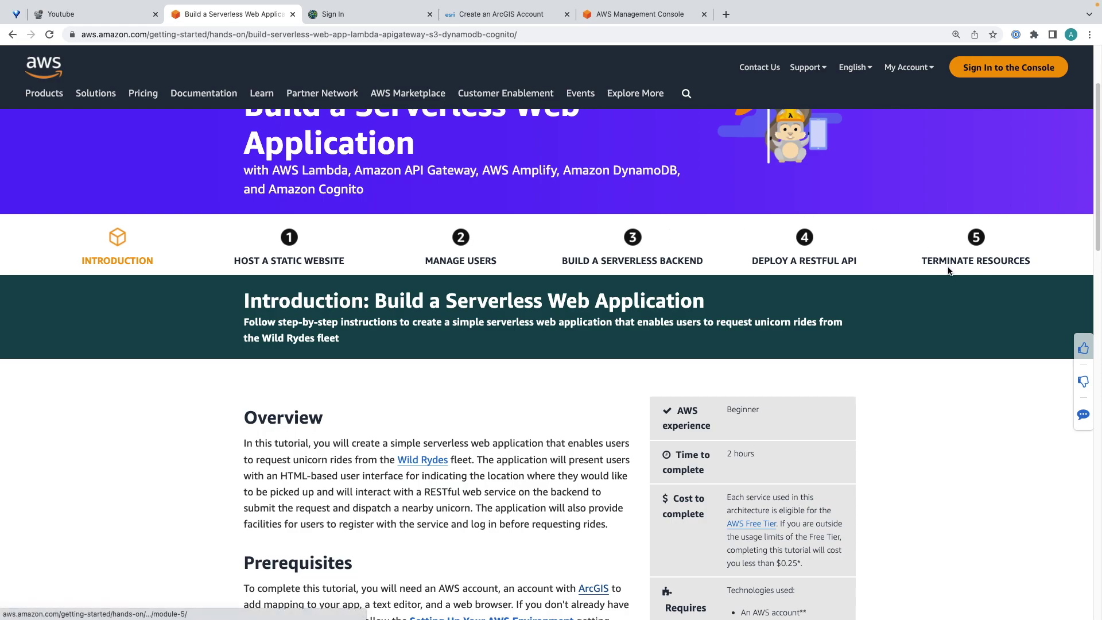
scroll(519, 379, "down", 3)
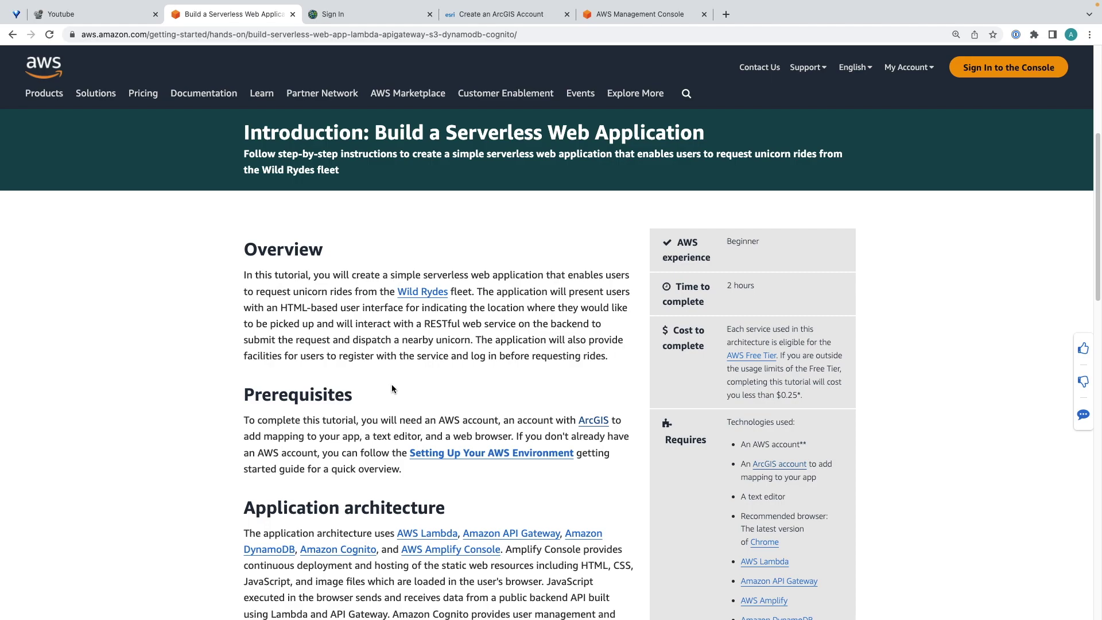
scroll(390, 387, "down", 2)
scroll(393, 388, "down", 4)
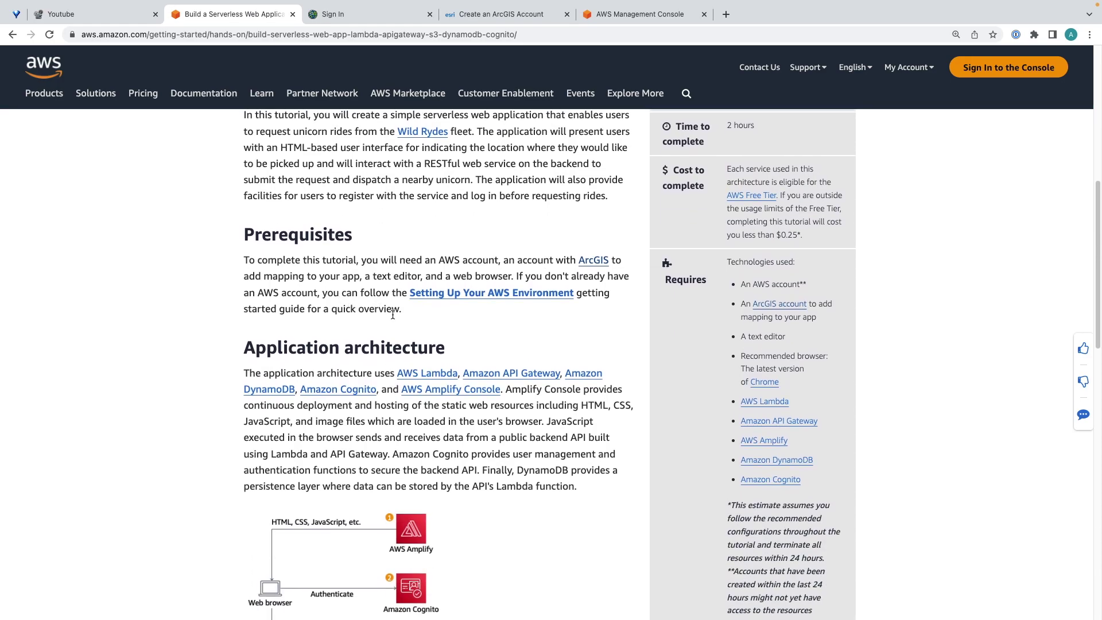
left_click_drag(445, 260, 484, 260)
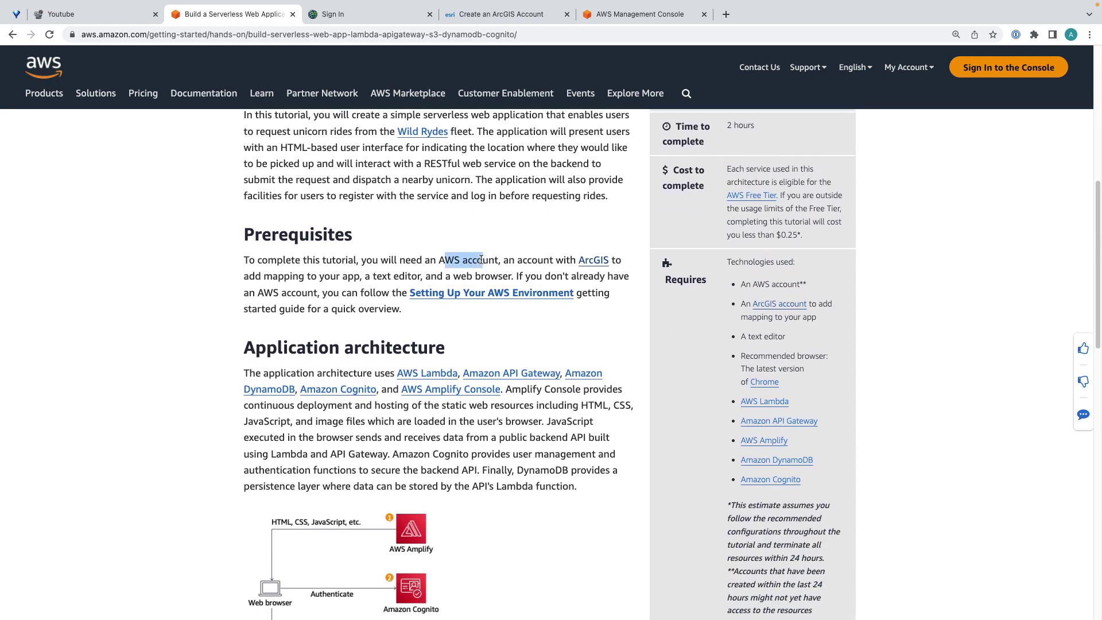
left_click(477, 323)
left_click(491, 15)
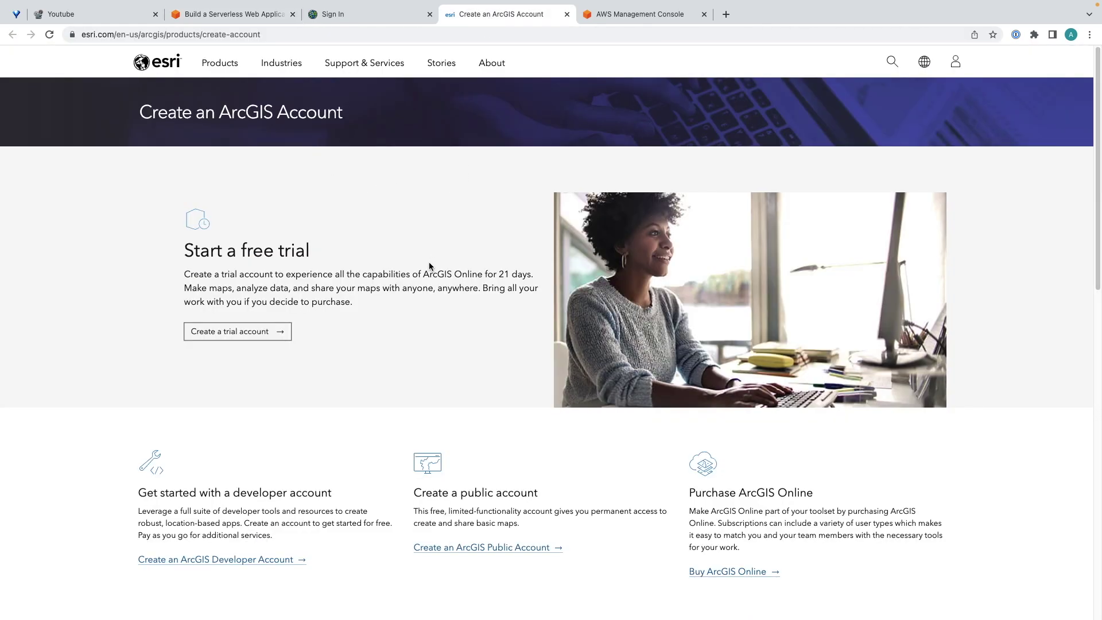
left_click_drag(450, 513, 534, 492)
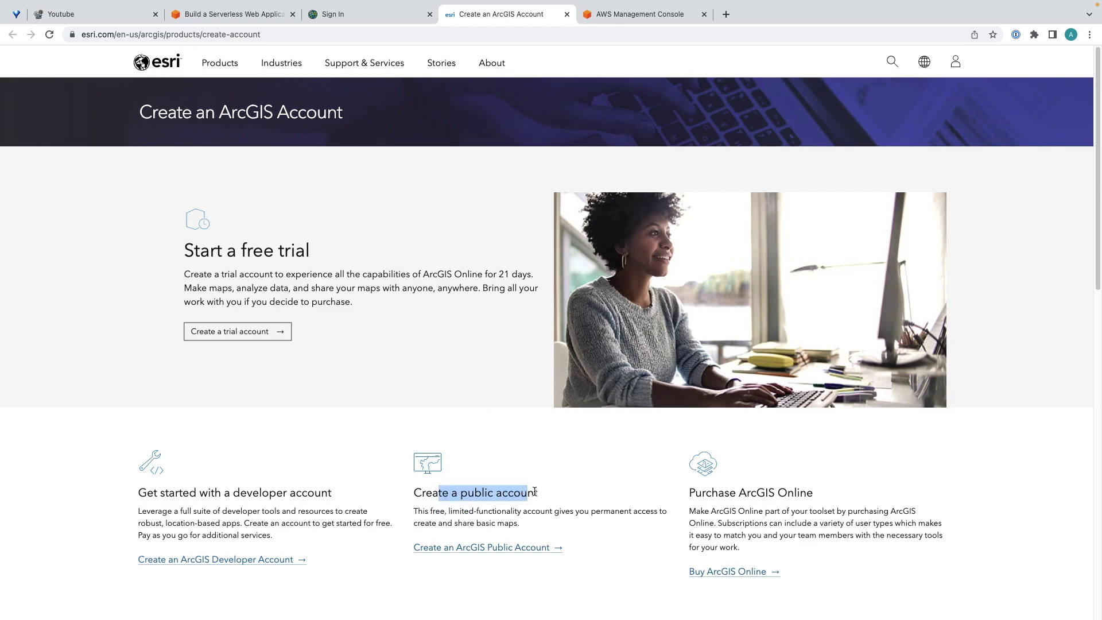
left_click(539, 508)
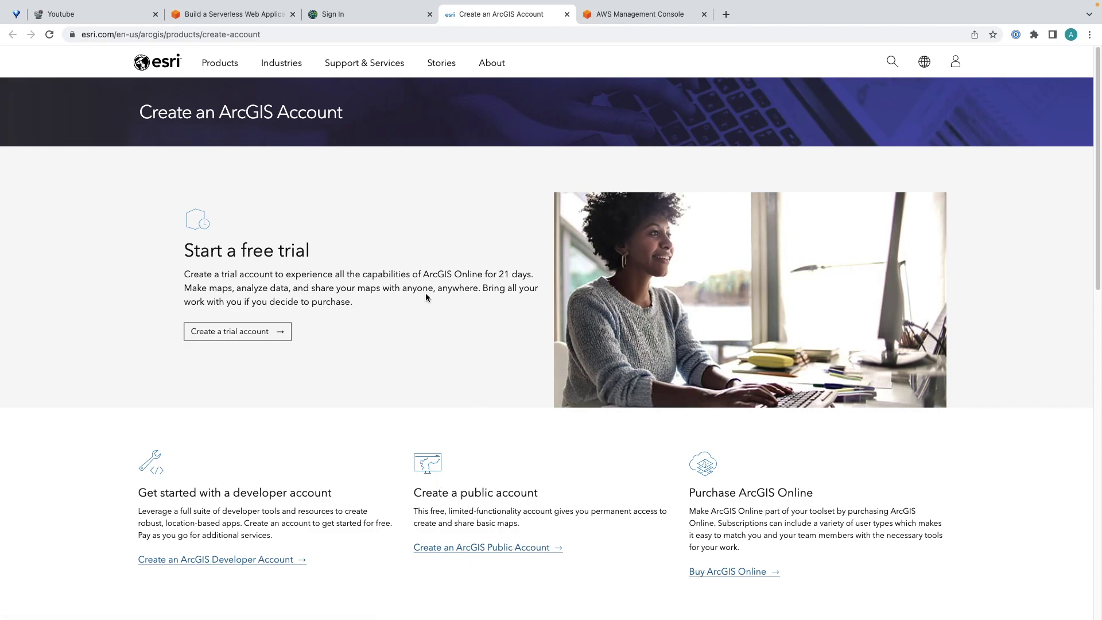
Back in the tutorial, open the 'Host a Static Website' module in a new tab.
left_click(247, 16)
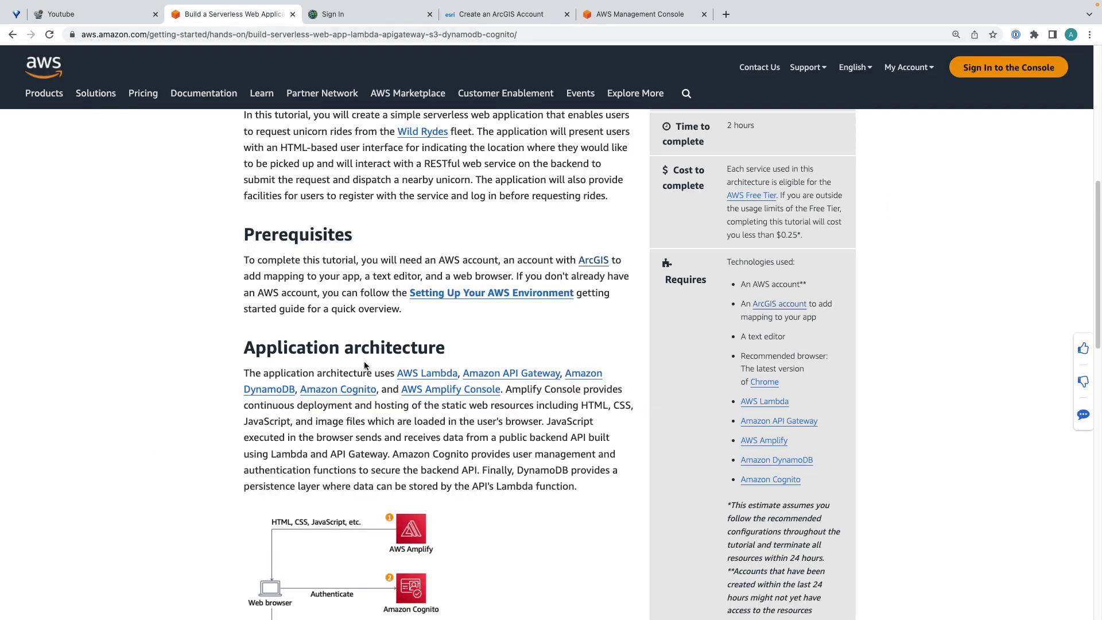
scroll(477, 439, "down", 5)
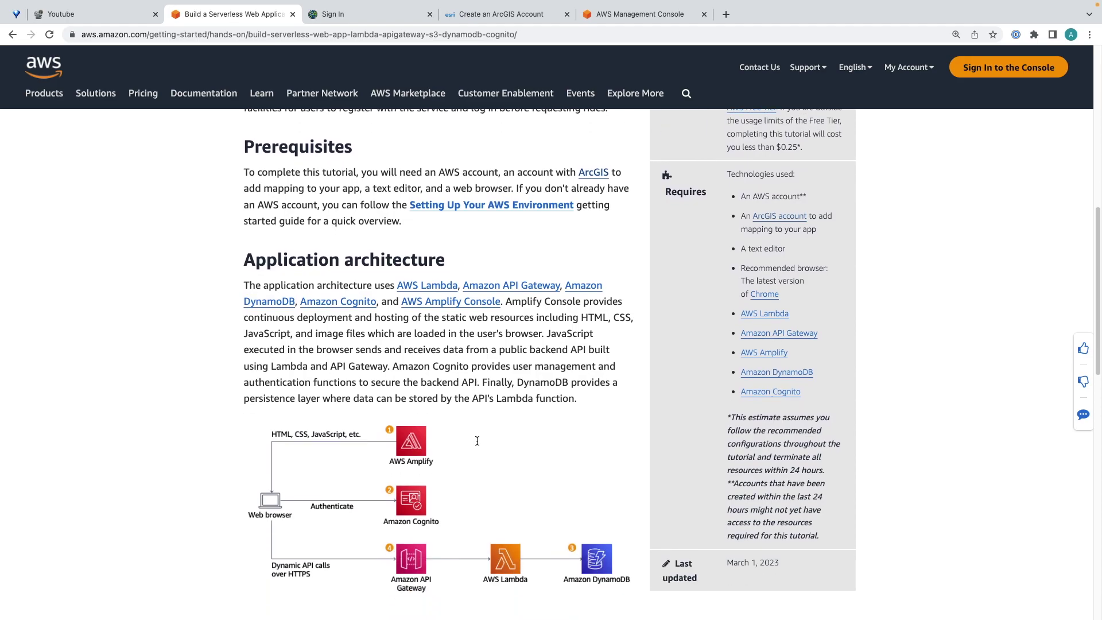
scroll(487, 426, "down", 1)
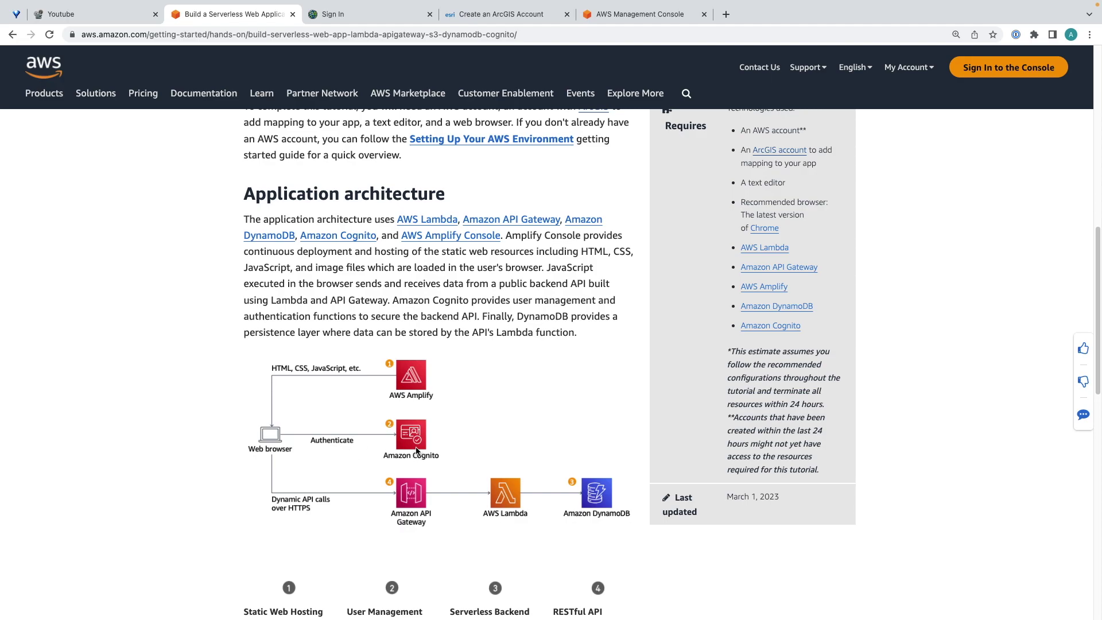
scroll(492, 441, "down", 1)
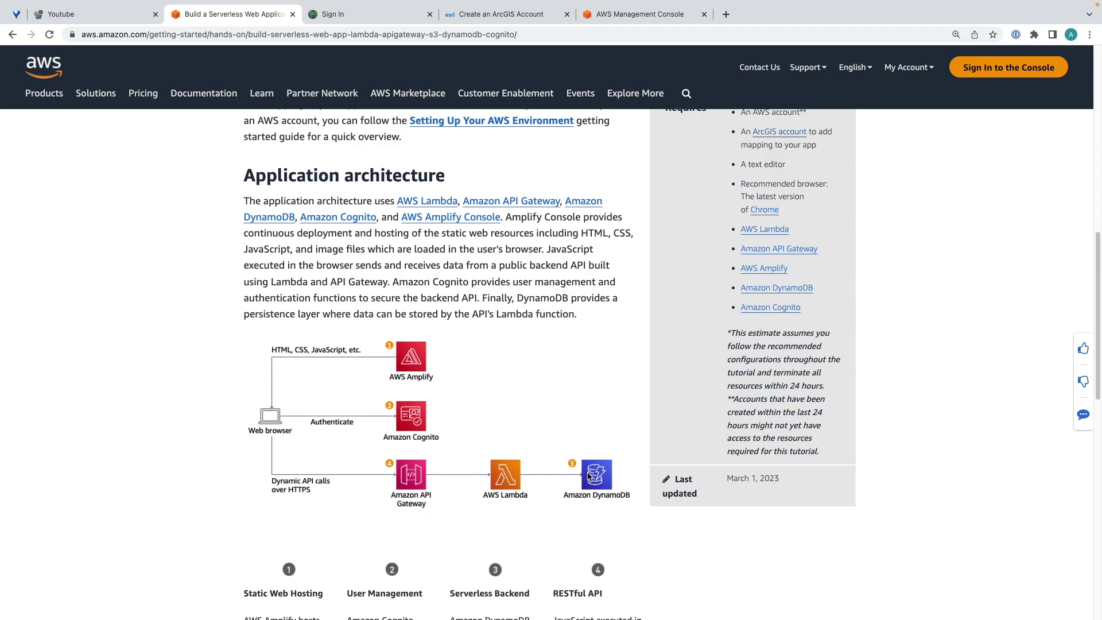
scroll(589, 456, "up", 1)
scroll(517, 413, "down", 8)
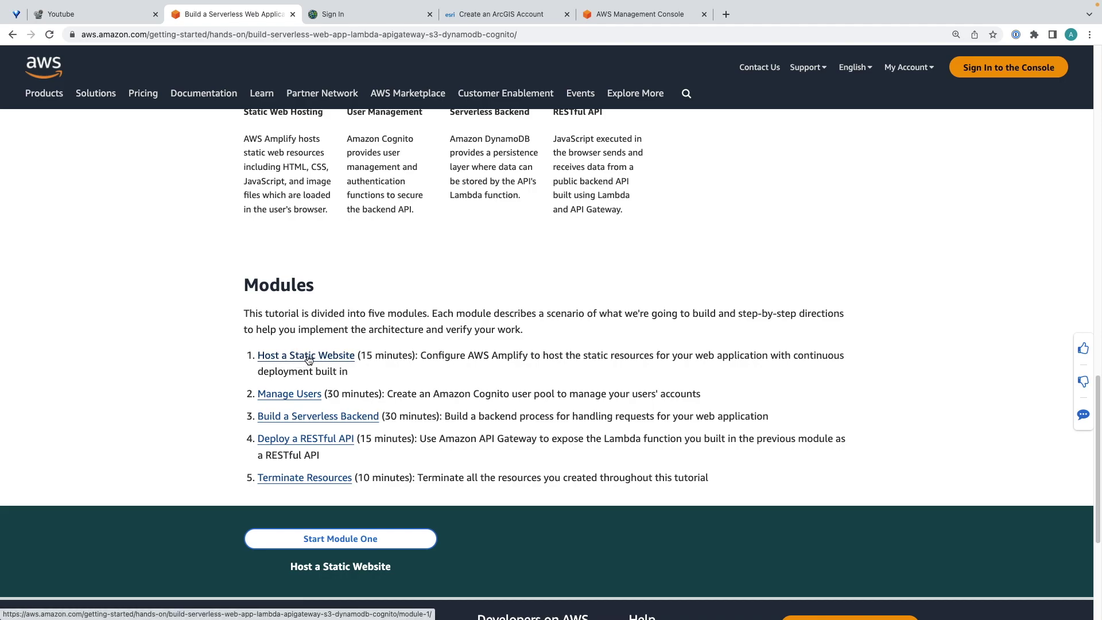
right_click(308, 356)
left_click(354, 362)
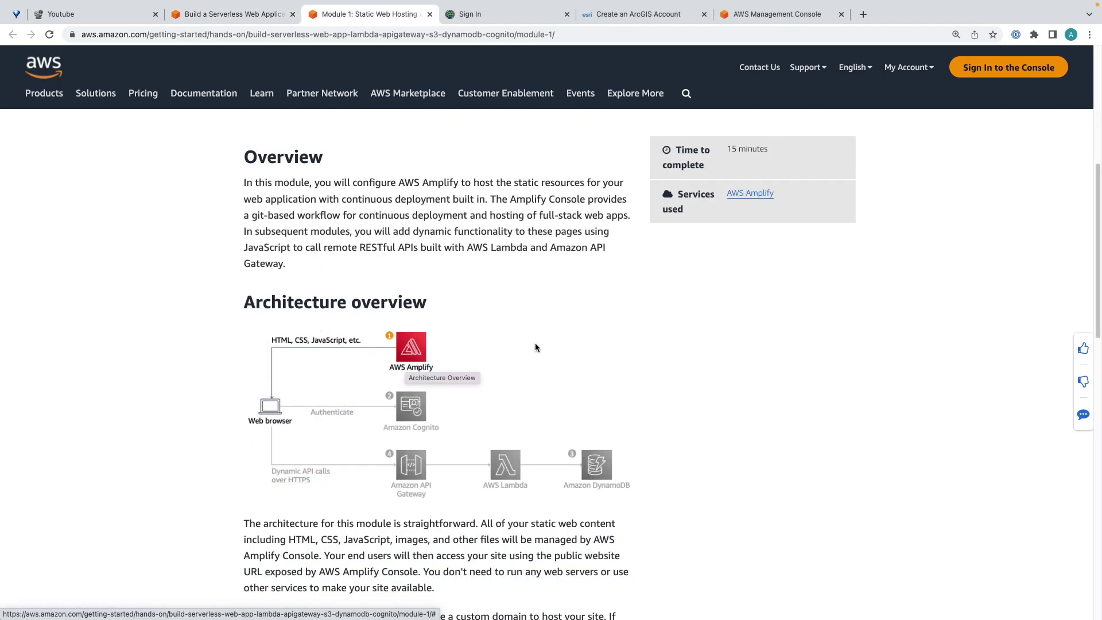
Expand Module 1's 'Select a Region' step, review the supported regions, then go to the console.
scroll(535, 344, "down", 5)
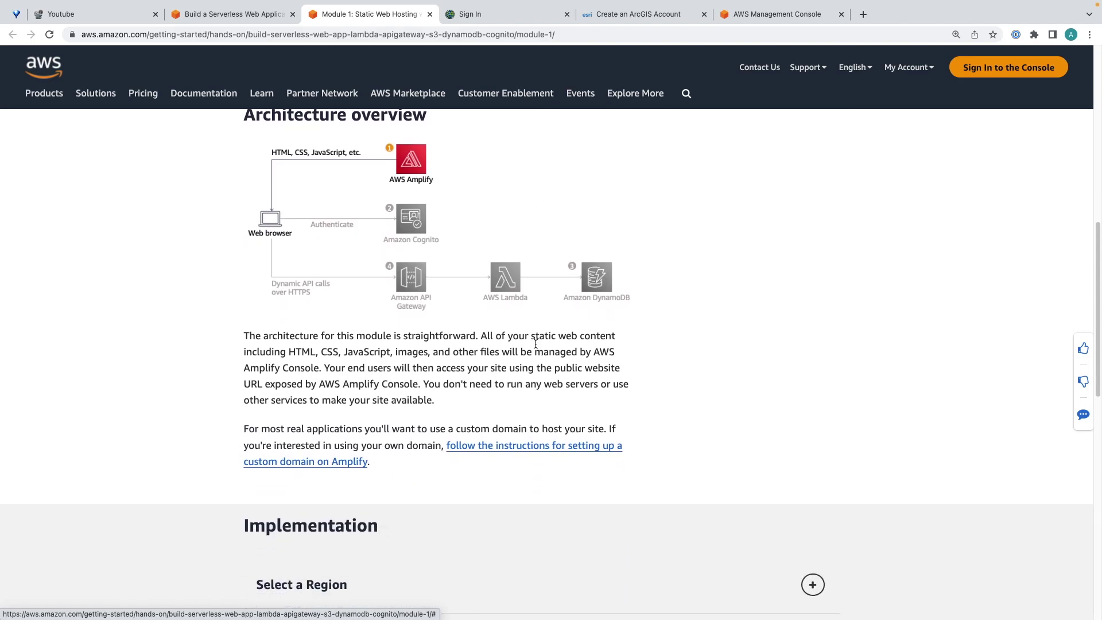
scroll(535, 343, "down", 8)
left_click(813, 254)
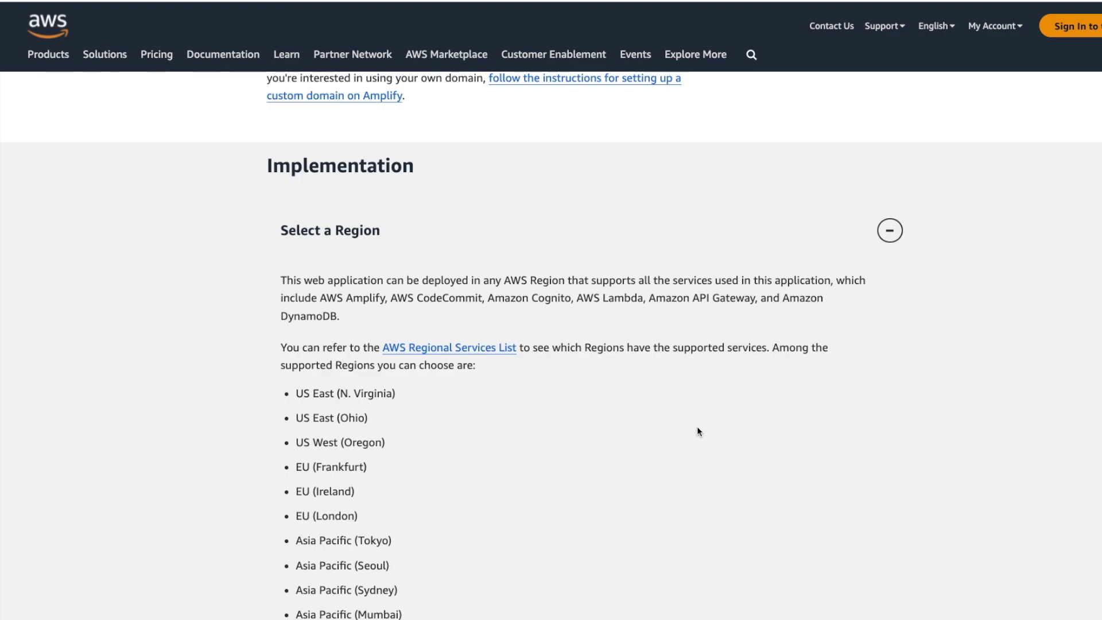
scroll(697, 426, "down", 3)
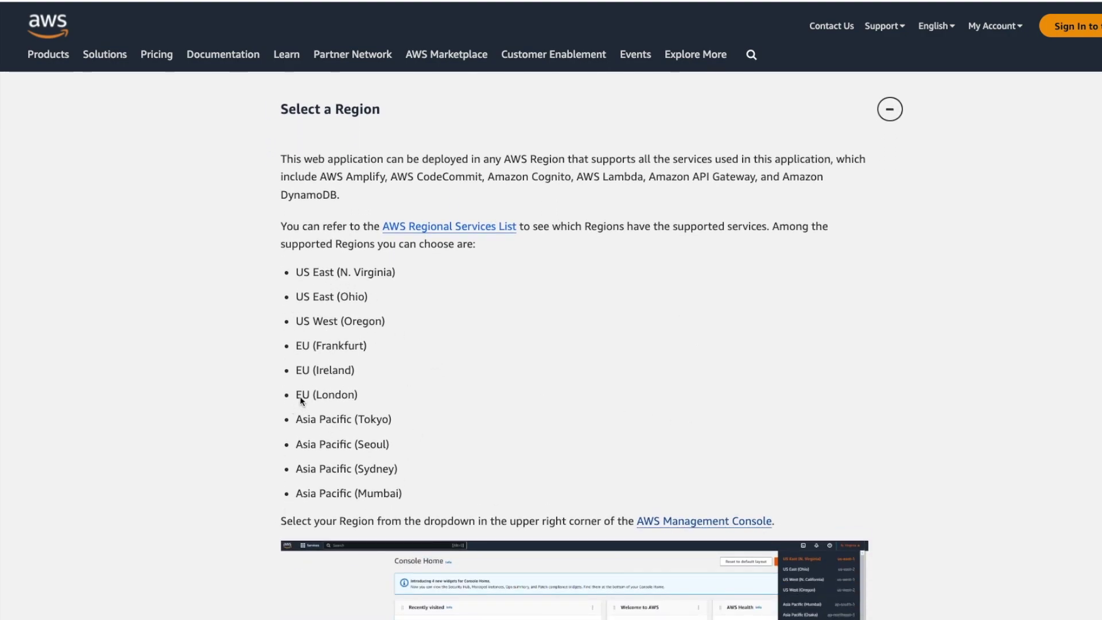
scroll(595, 408, "down", 6)
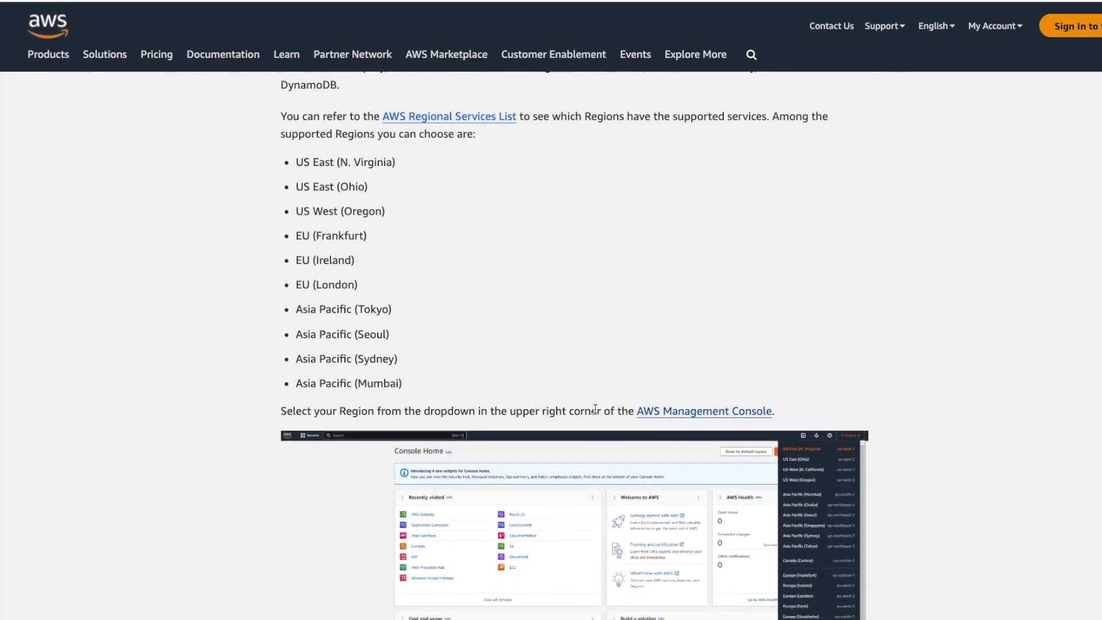
key("ctrl+Tab")
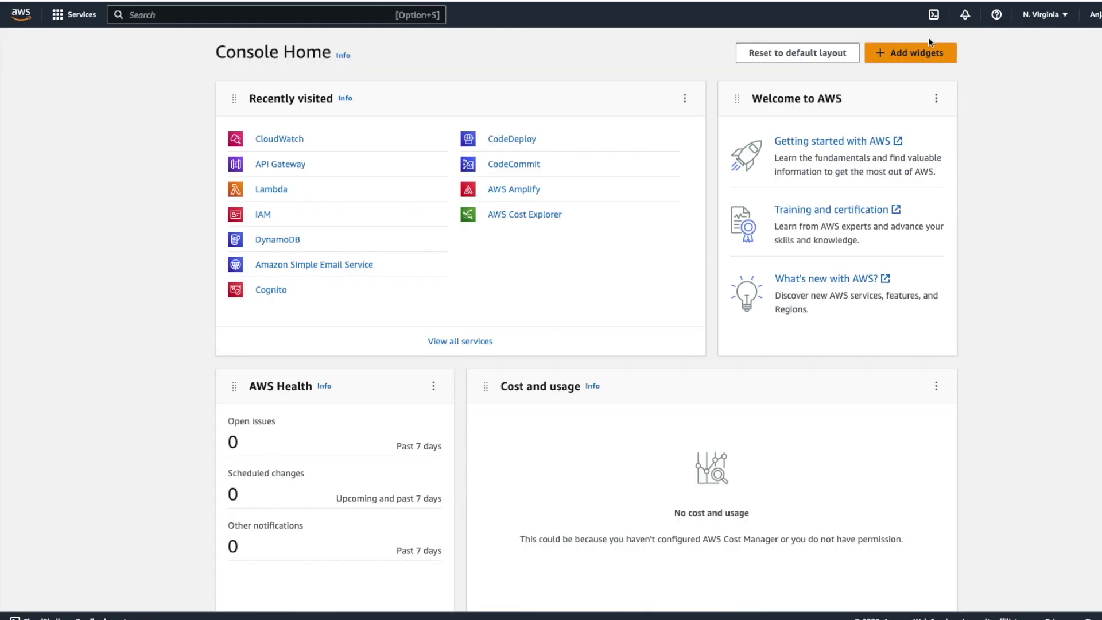
Check the region list, then search 'codecomm' to reach the CodeCommit Repositories page.
left_click(1062, 21)
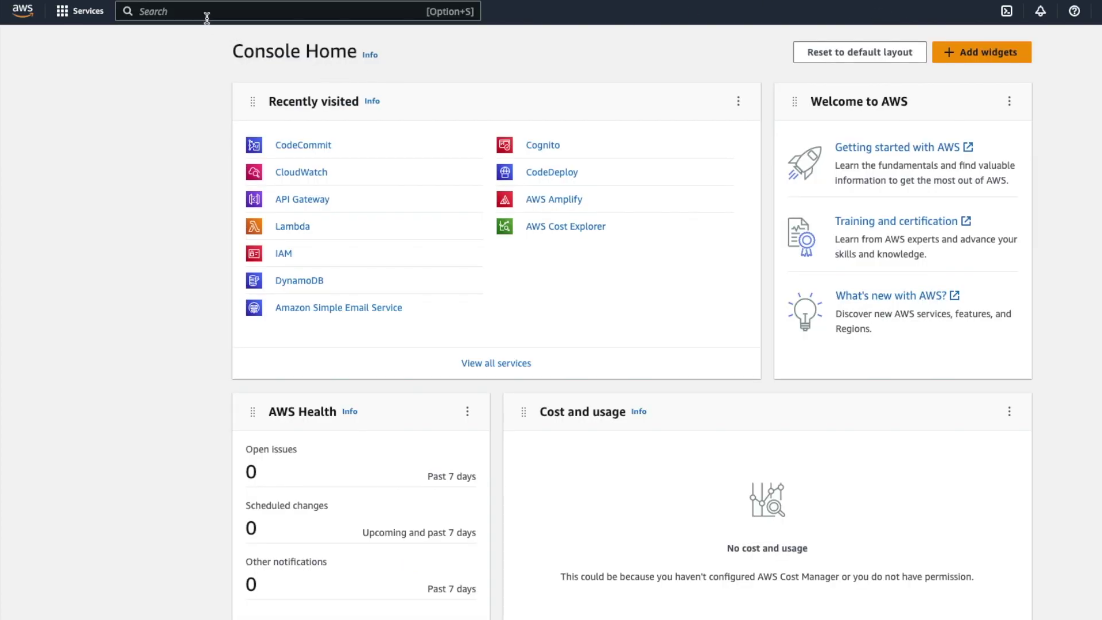
type("codecomm")
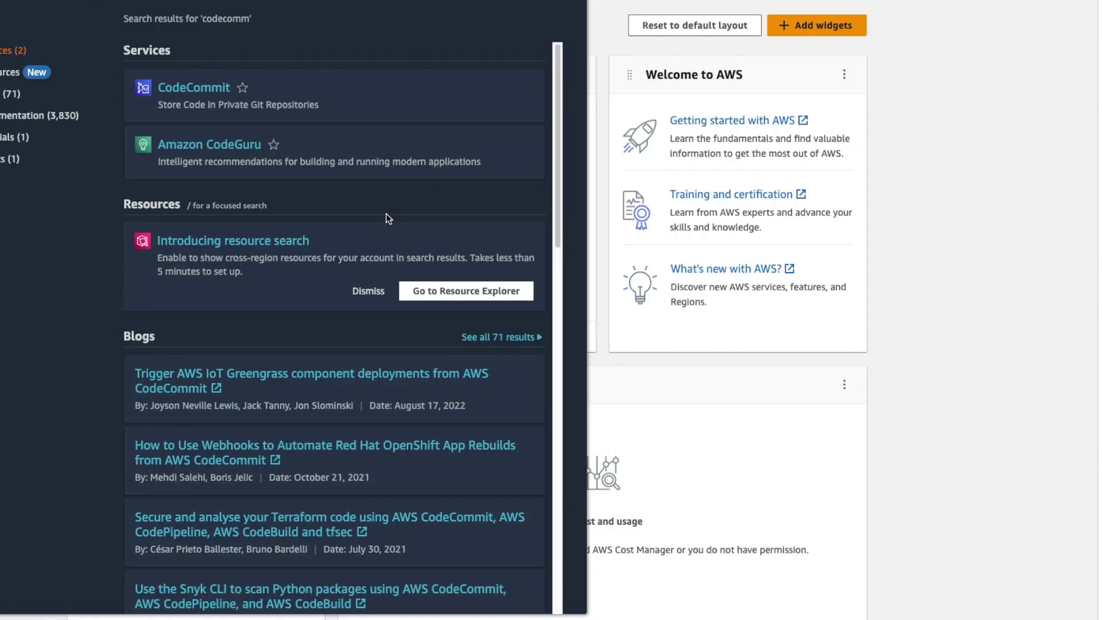
key("Return")
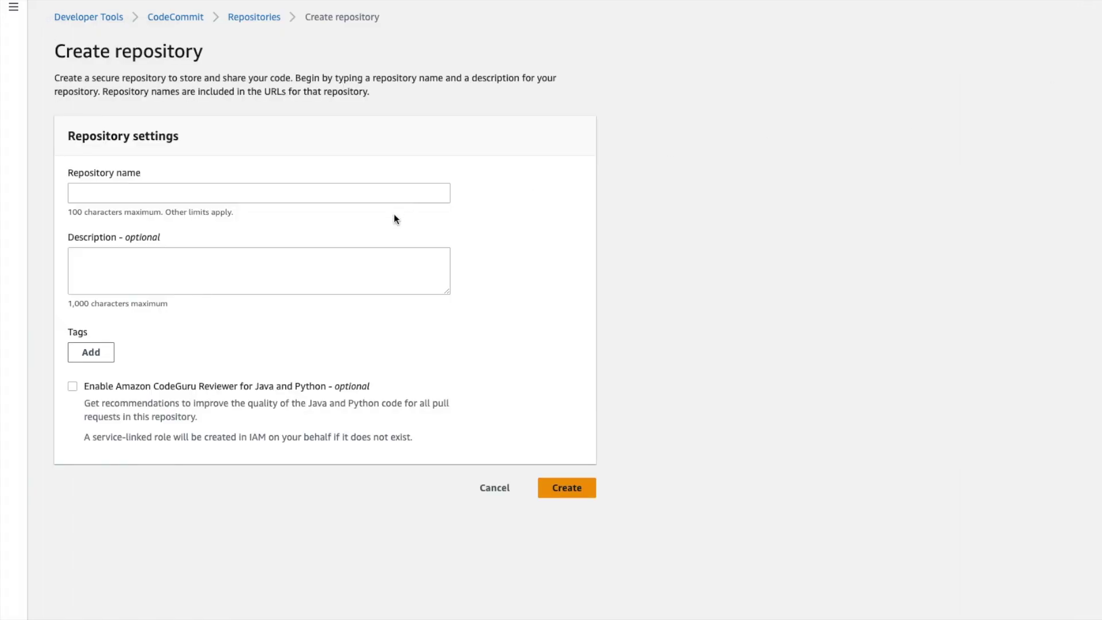
Start a new repository, compare it with the tutorial's wildrydes-site step, then cancel it.
left_click(165, 196)
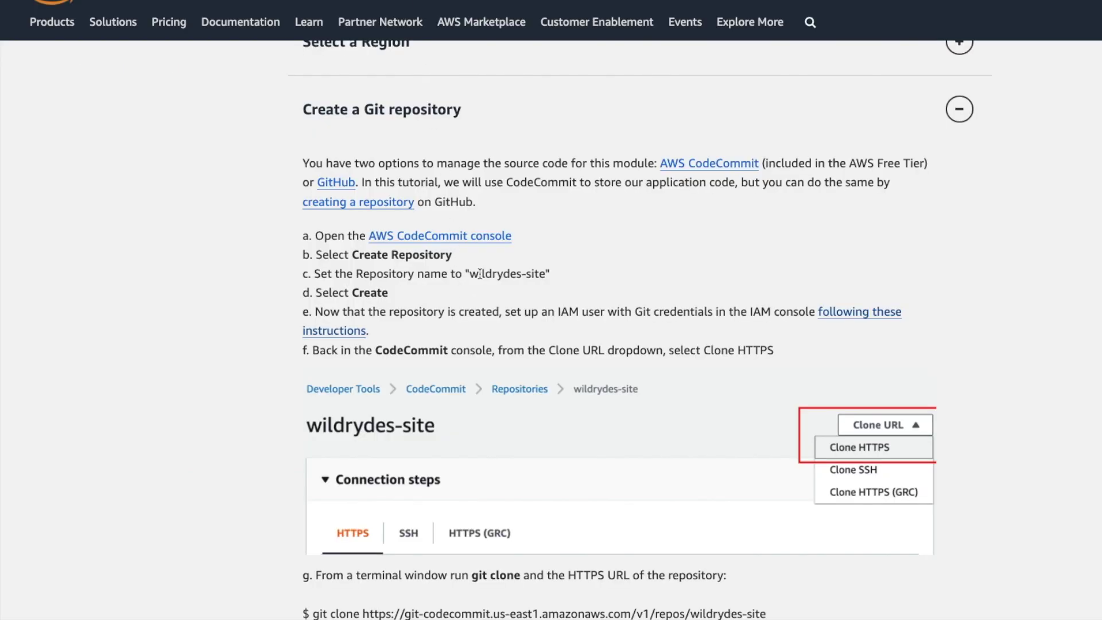
left_click_drag(471, 274, 546, 273)
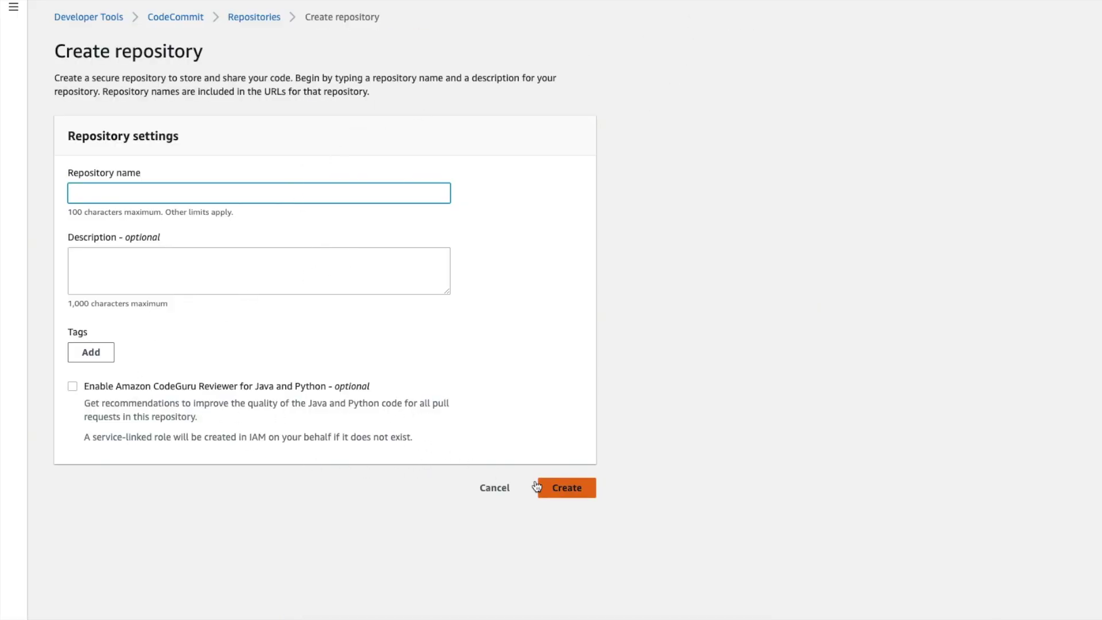
left_click(494, 482)
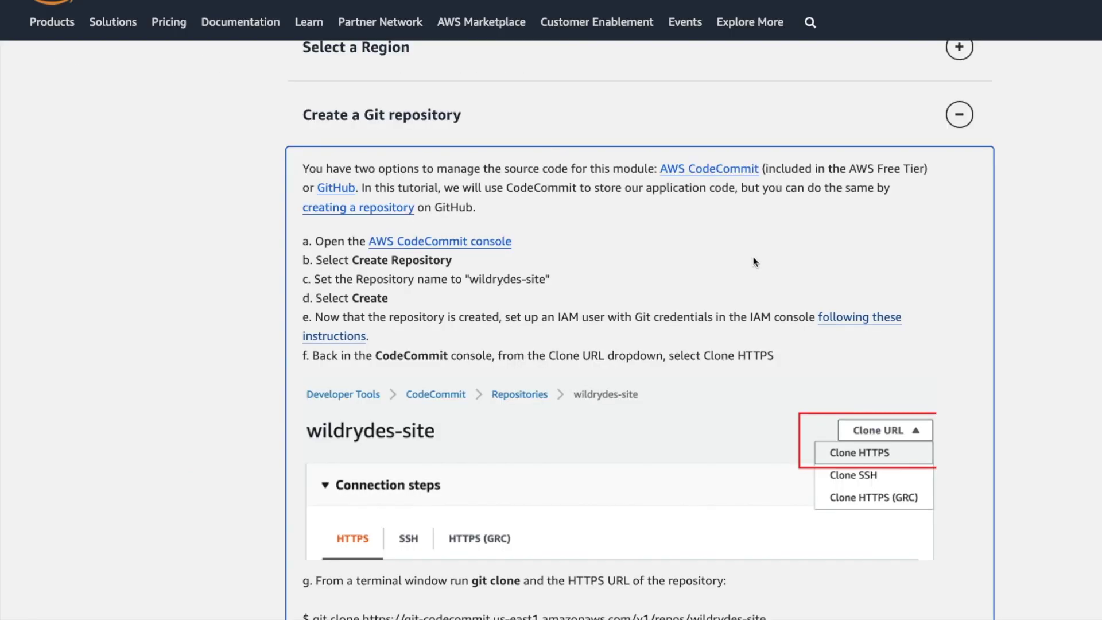
Open the tutorial's Git credentials instructions for HTTPS in a new tab.
left_click_drag(556, 316, 646, 317)
left_click(733, 318)
right_click(836, 320)
left_click(864, 326)
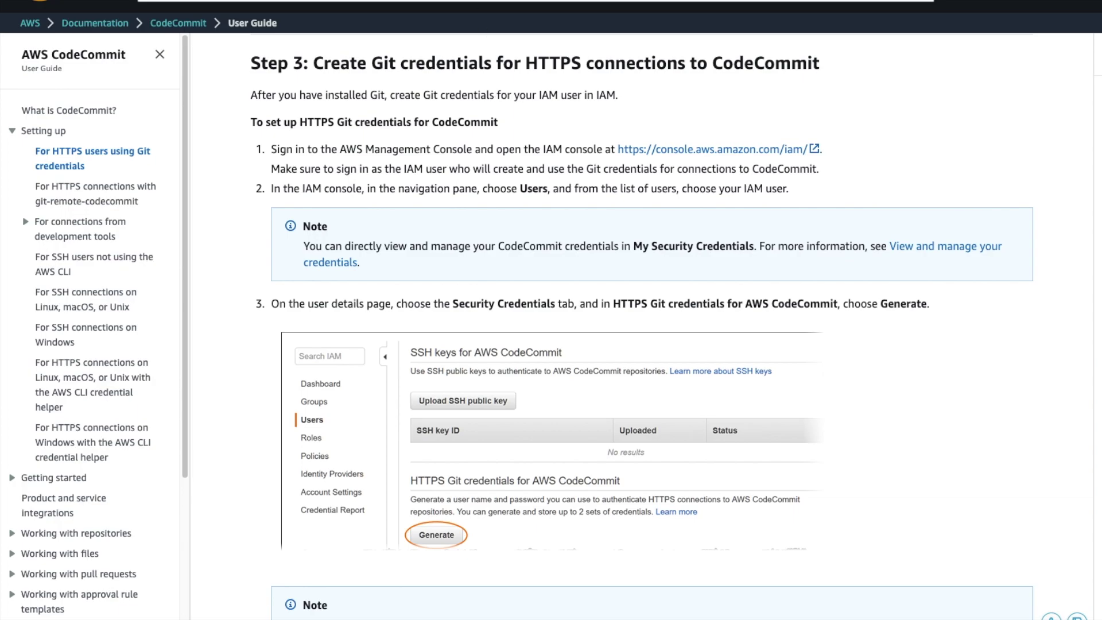
Return to the tutorial and copy the wildrydes-site repository's HTTPS clone URL.
key("alt+Left")
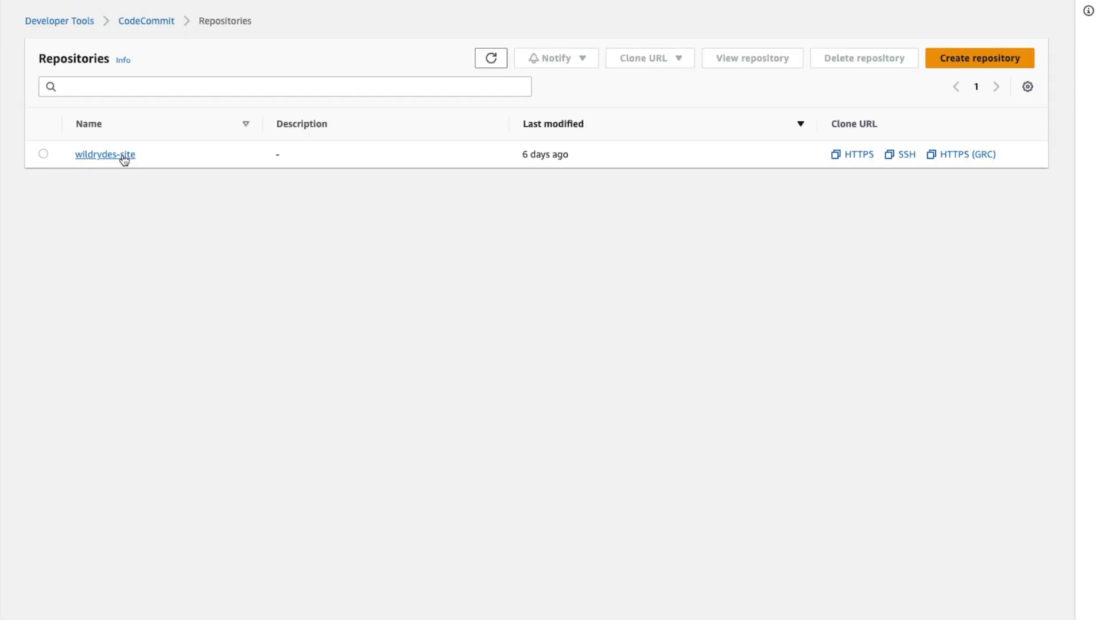
left_click(121, 161)
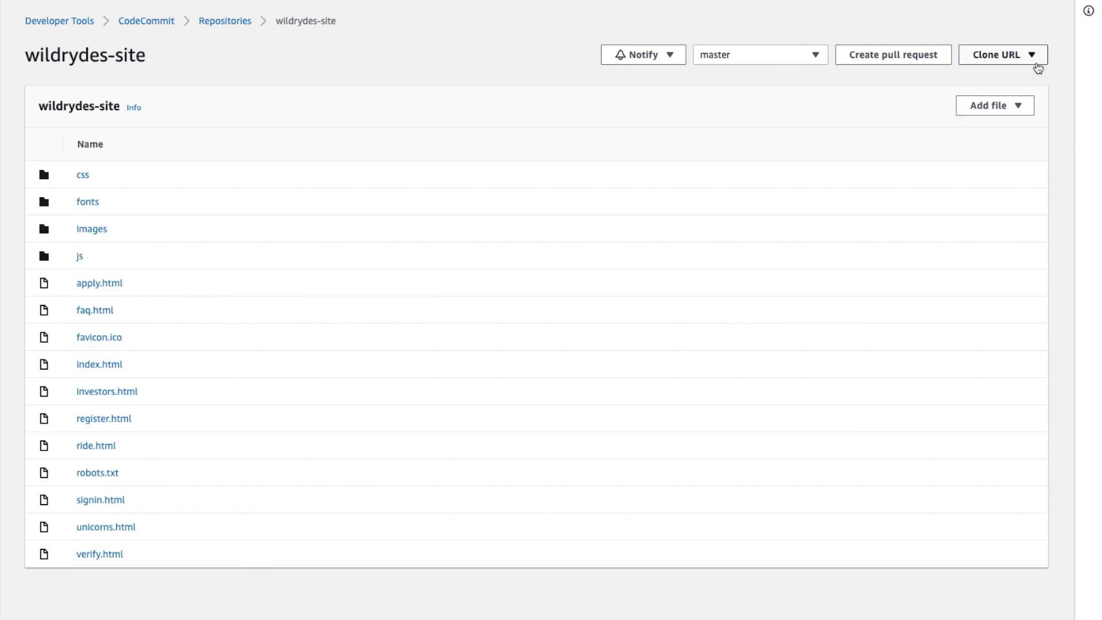
left_click(1035, 61)
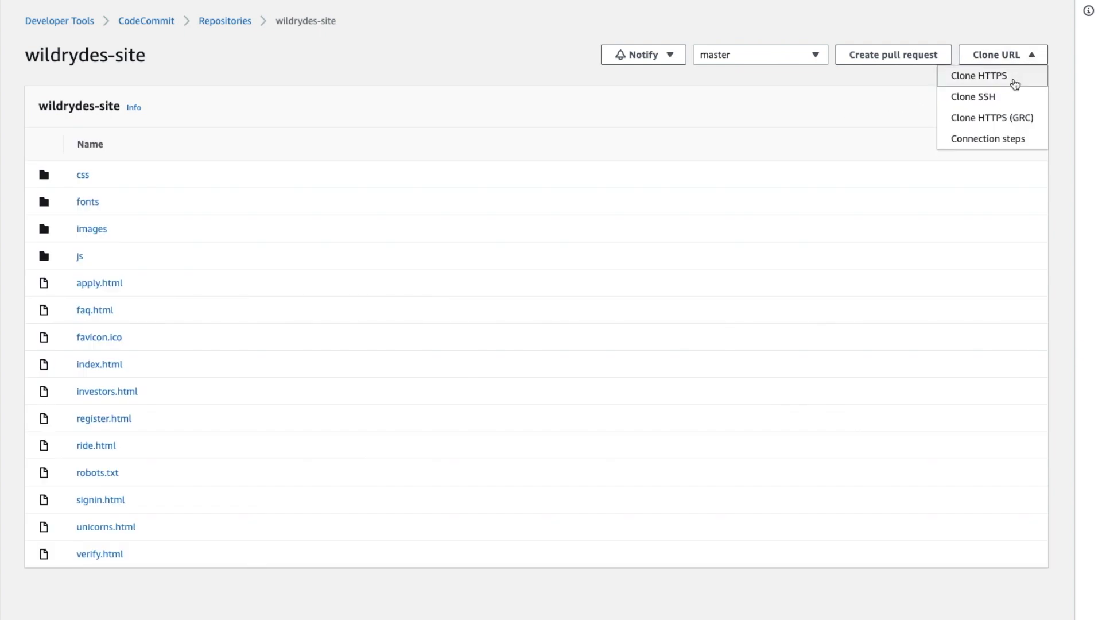
left_click(1015, 85)
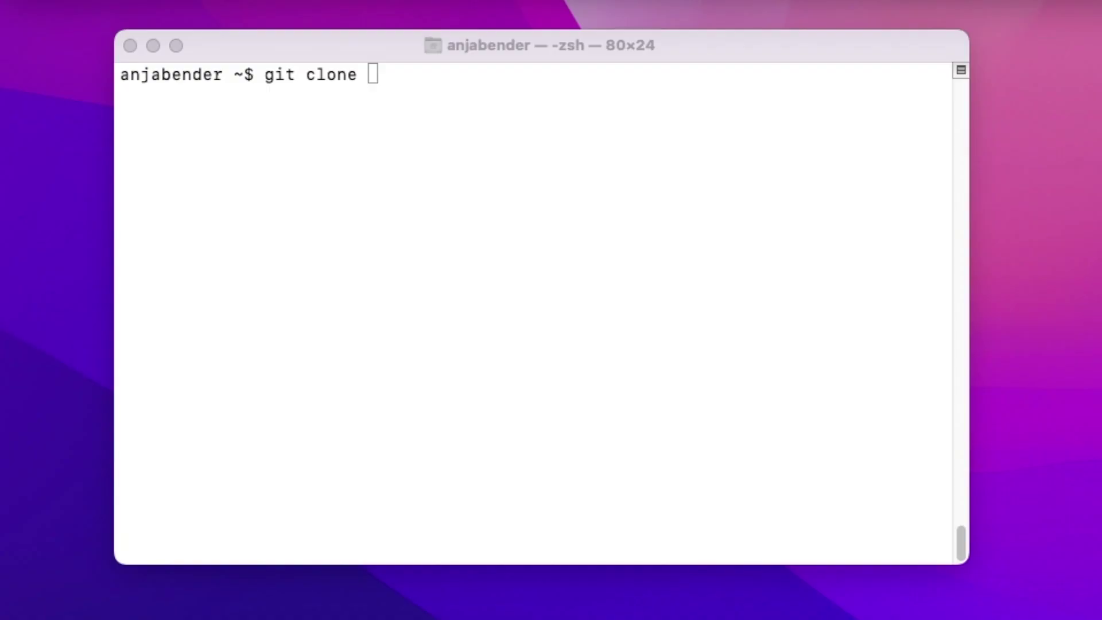
Run git clone with the pasted wildrydes-site CodeCommit URL in Terminal.
left_click(423, 76)
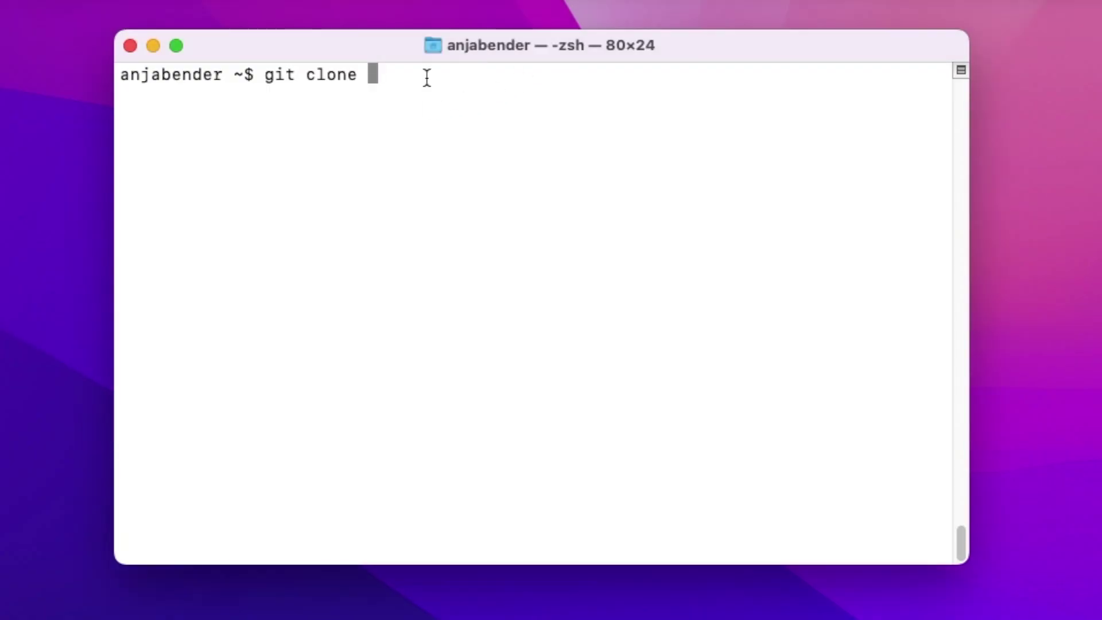
key("super+v")
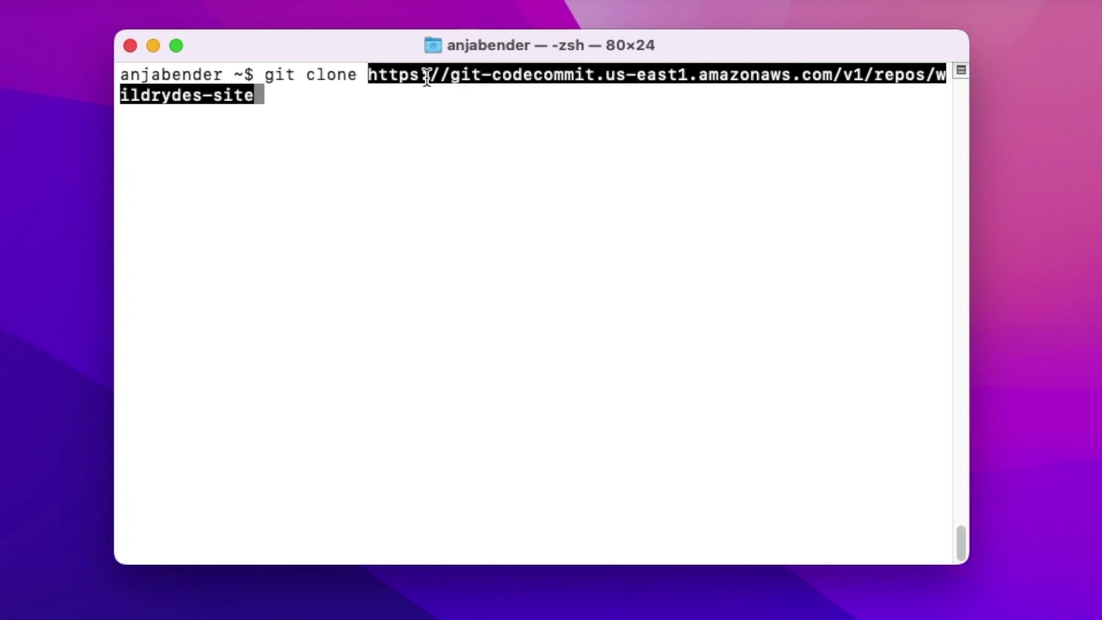
key("Return")
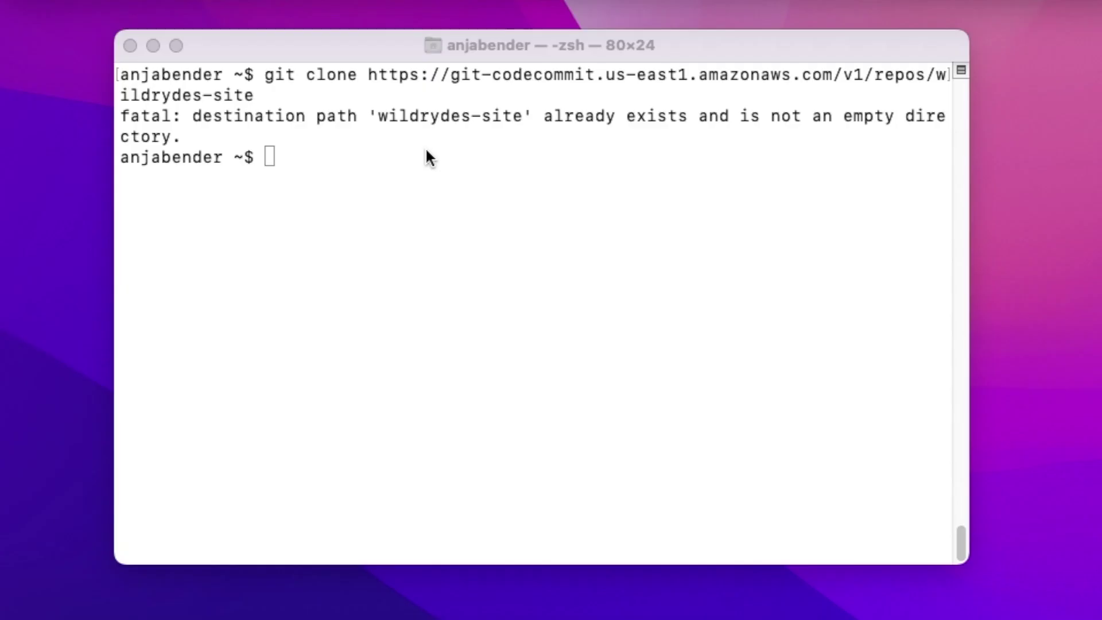
Change into wildrydes-site and run the pasted aws s3 cp command to copy the website files.
left_click(424, 158)
type("cd wildrydes-site")
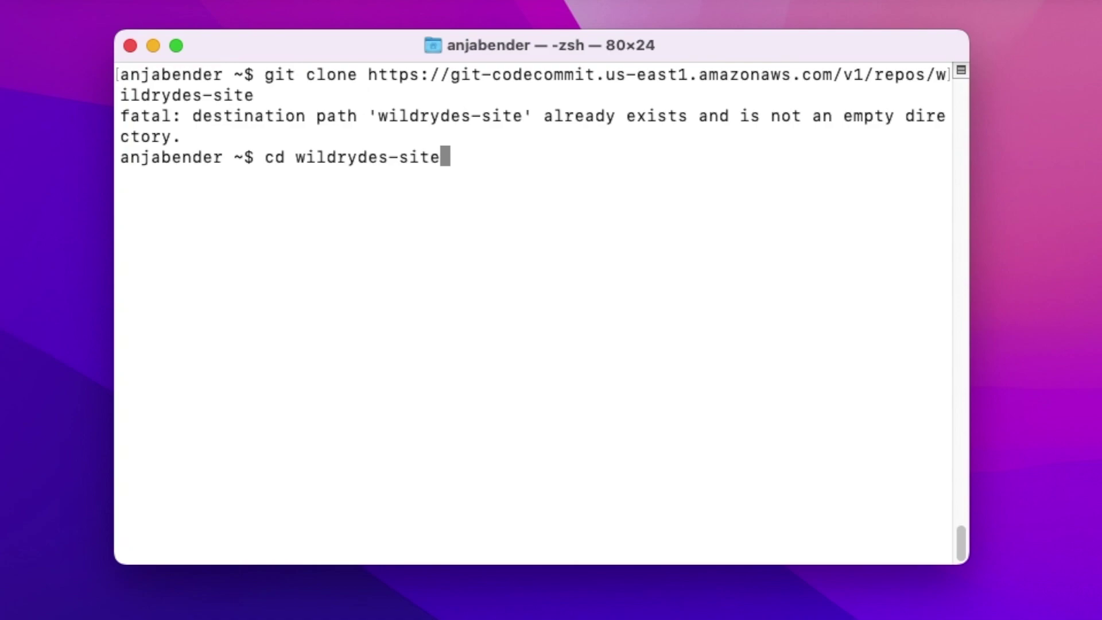
key("Return")
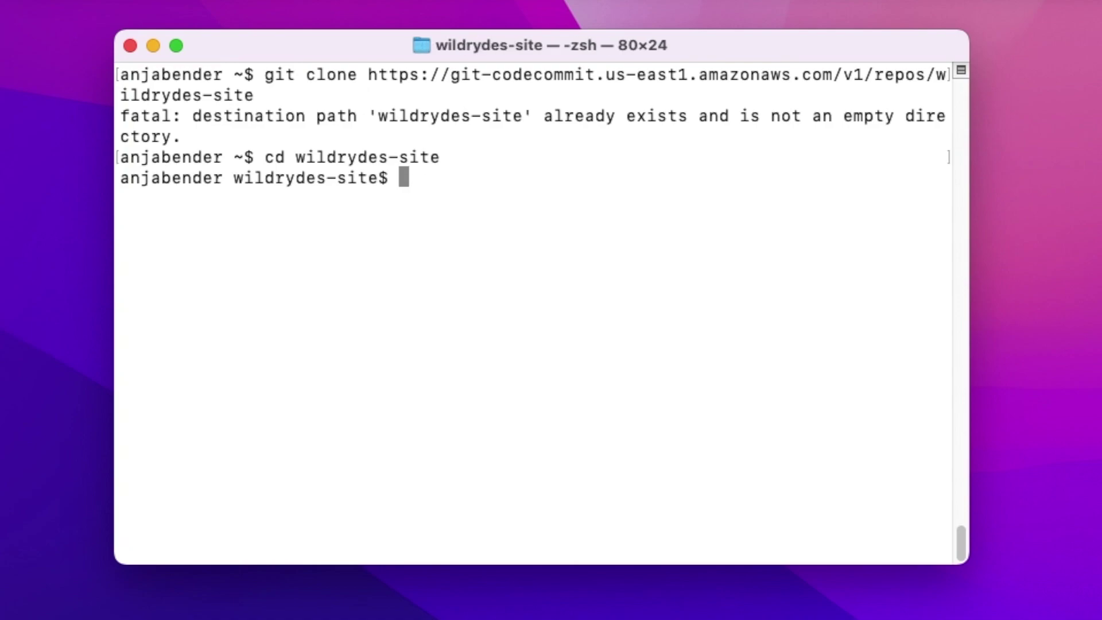
key("super+Tab")
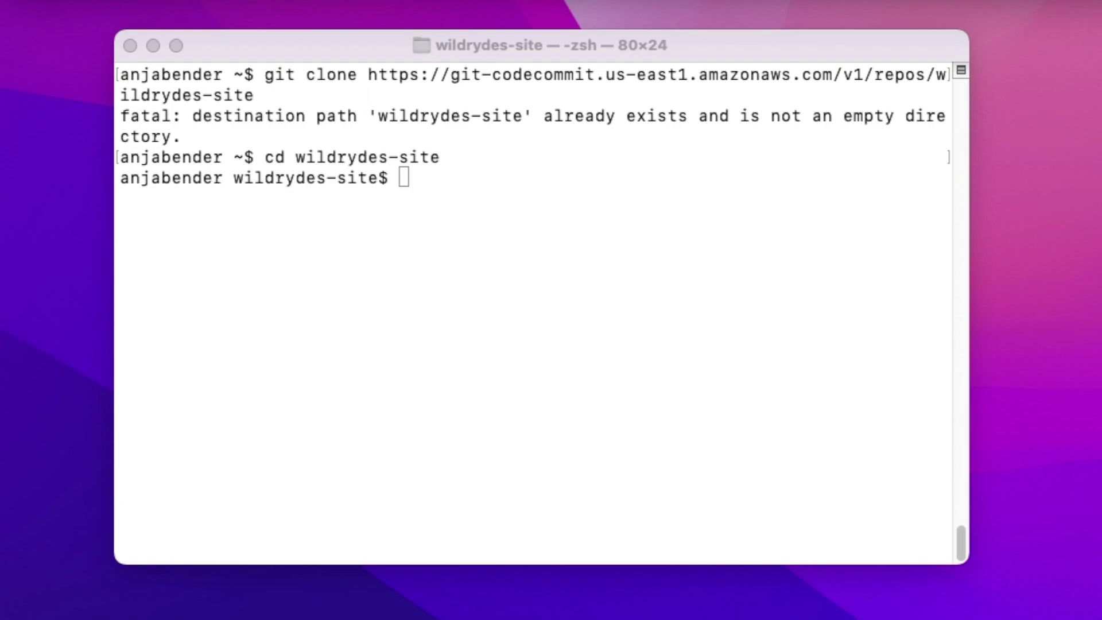
left_click(460, 189)
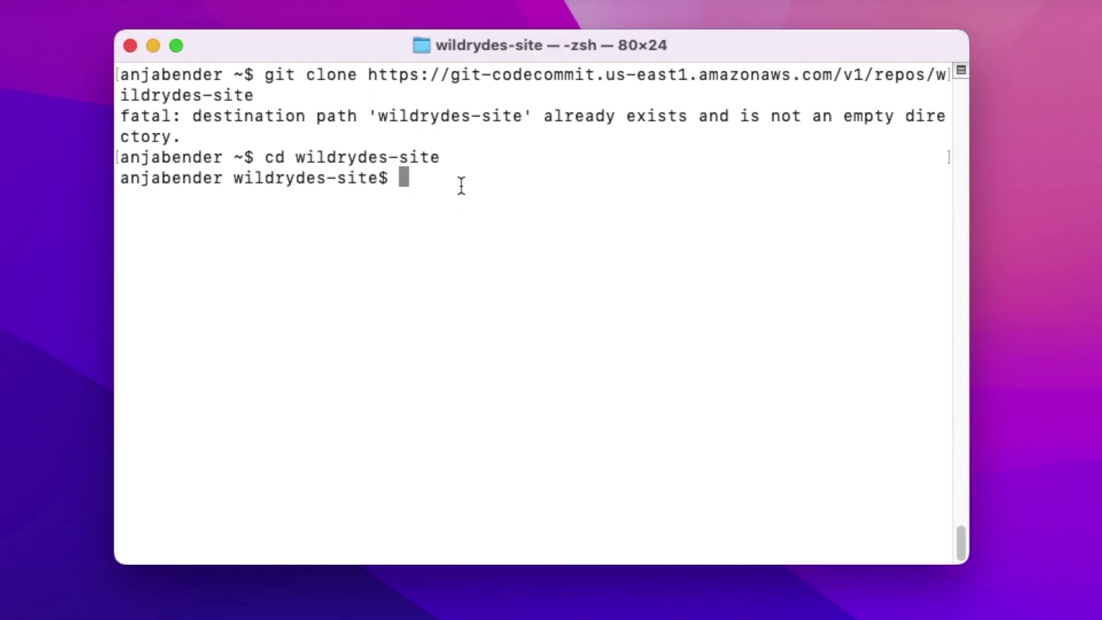
key("super+v")
key("Return")
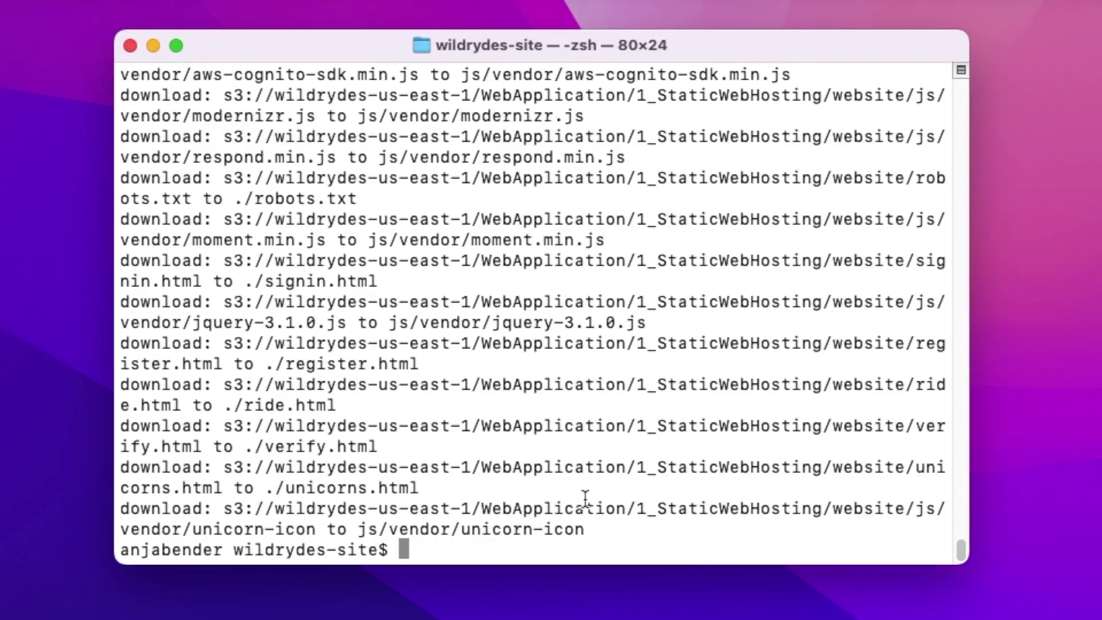
Stage all files with git add ., commit them with message "new", and enter git push.
type("git add .")
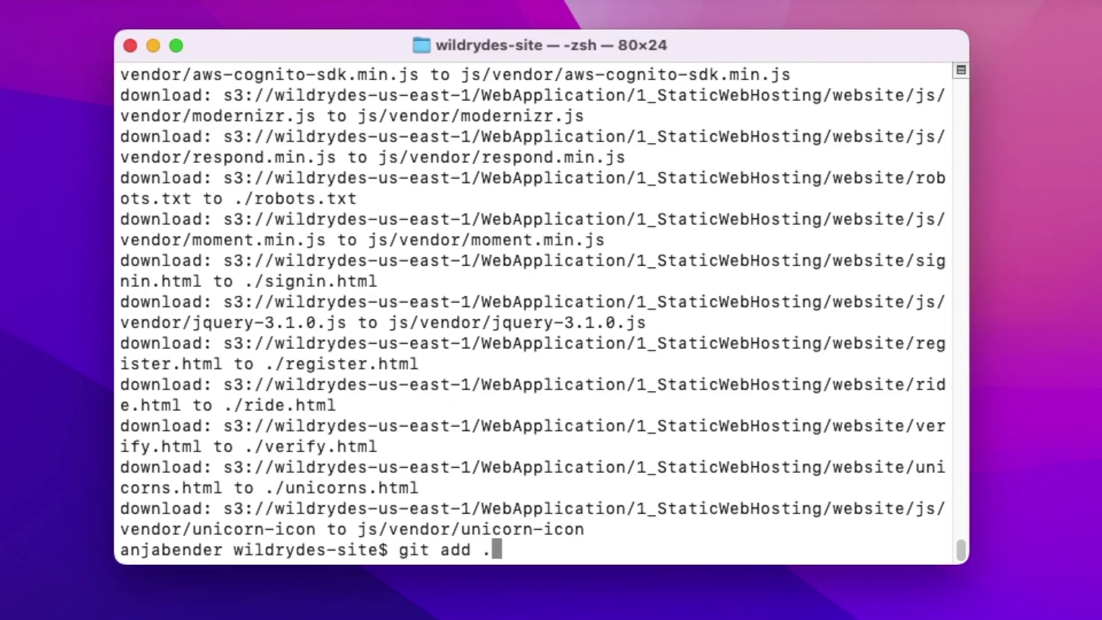
key("Return")
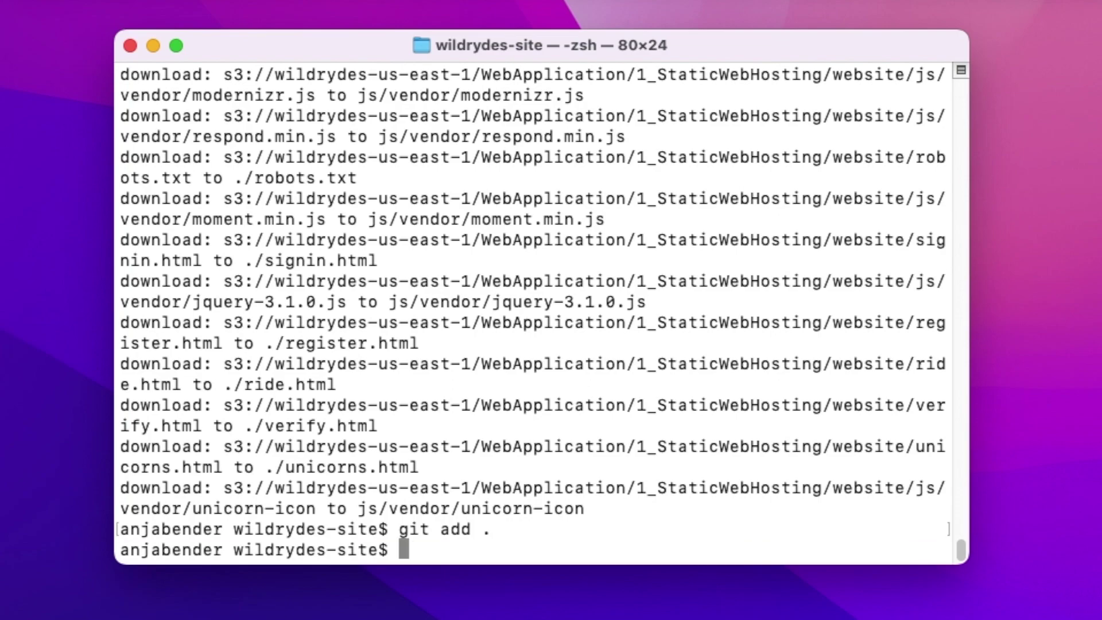
type("git commi")
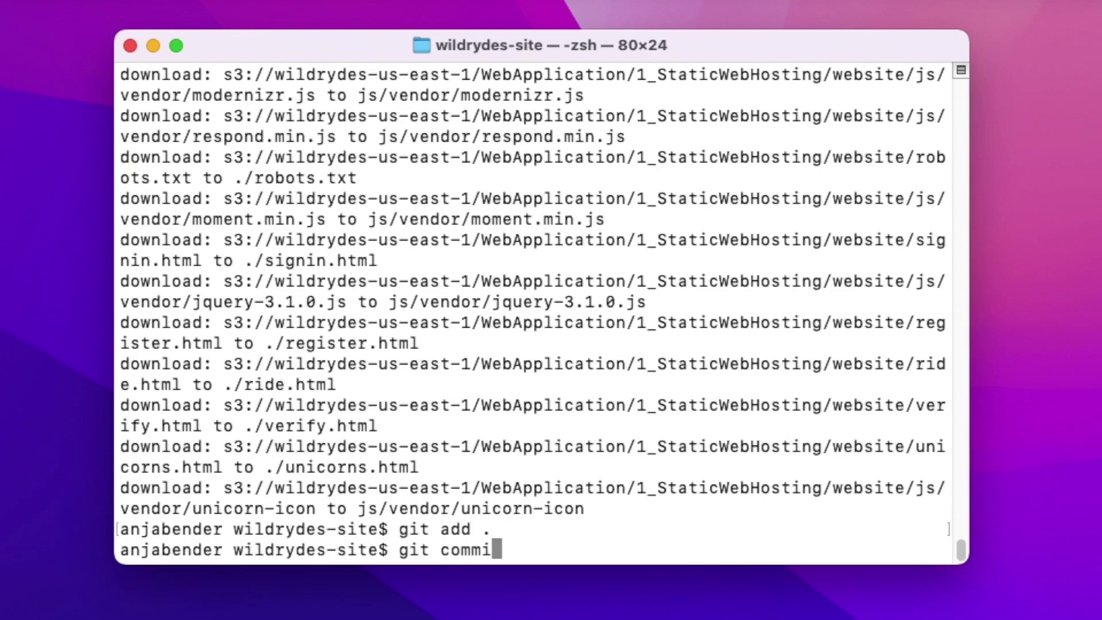
type("t -m\"new\"")
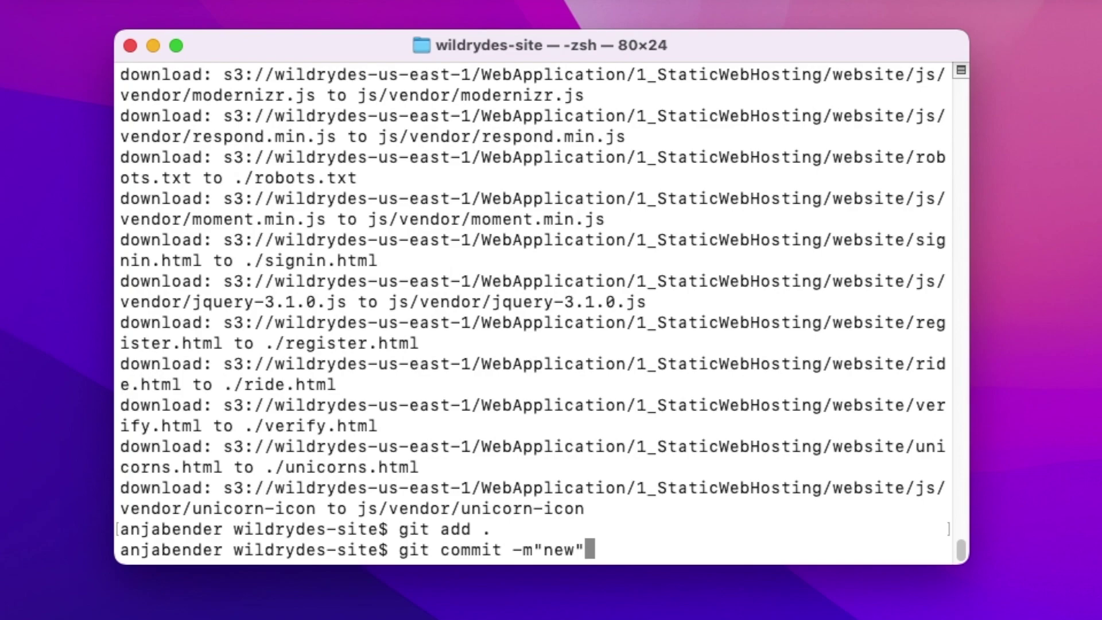
key("Return")
type("git push")
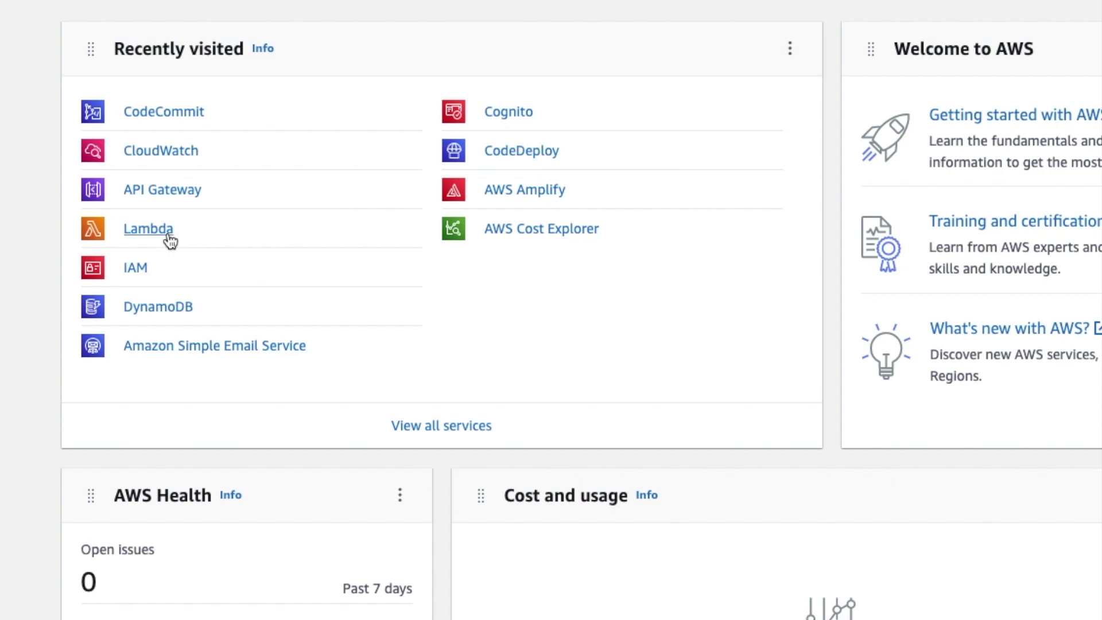
Start Amplify Hosting with AWS CodeCommit as the source repository provider.
left_click(522, 192)
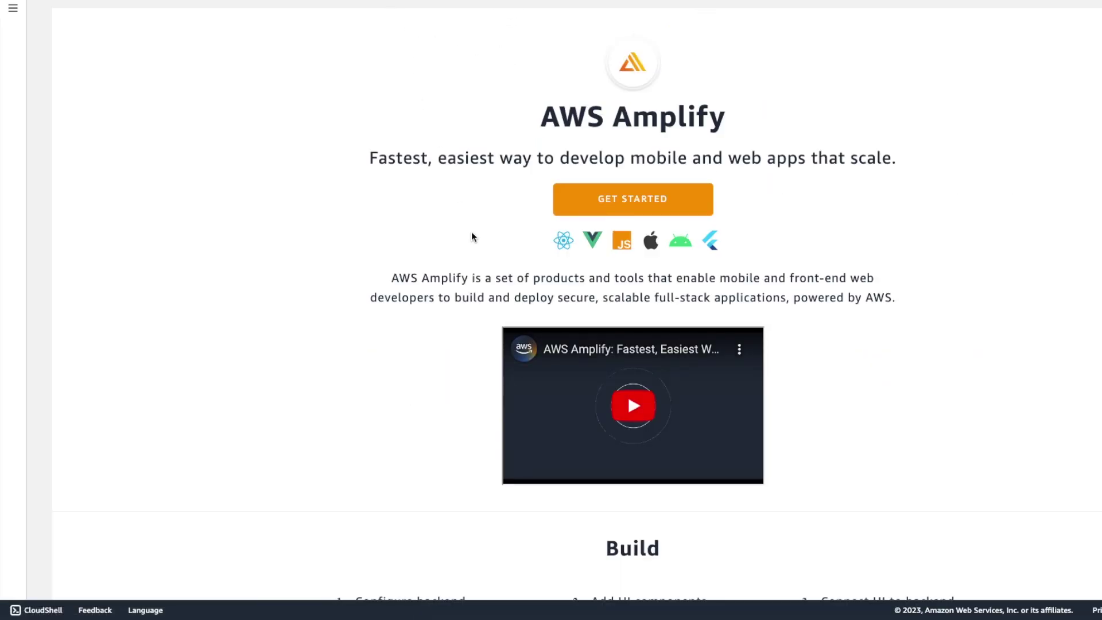
scroll(435, 243, "down", 10)
scroll(436, 241, "down", 10)
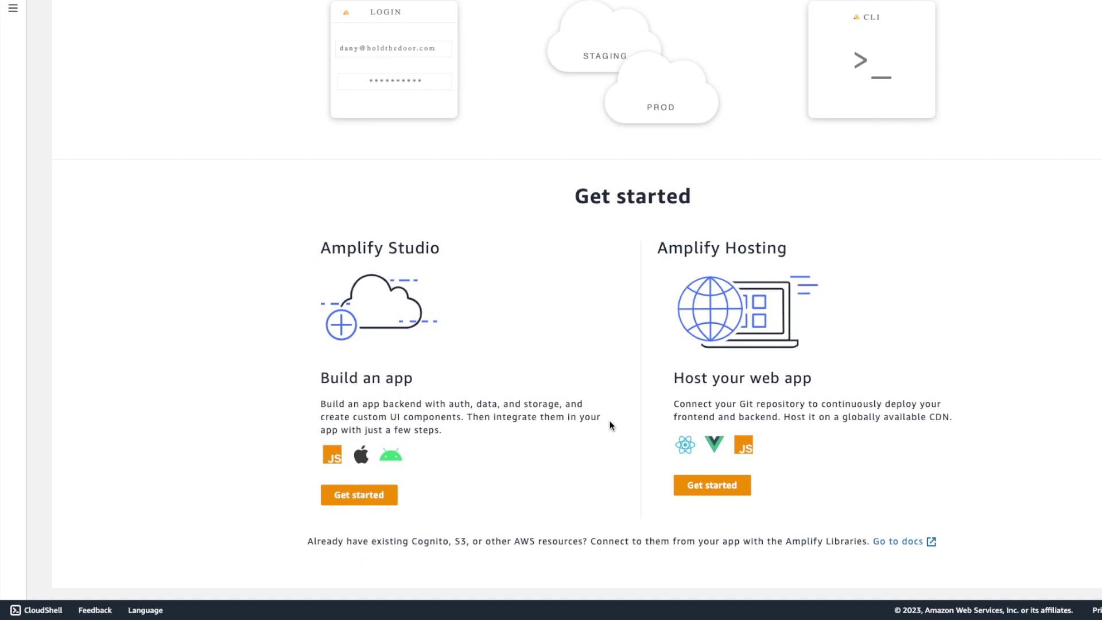
left_click(713, 486)
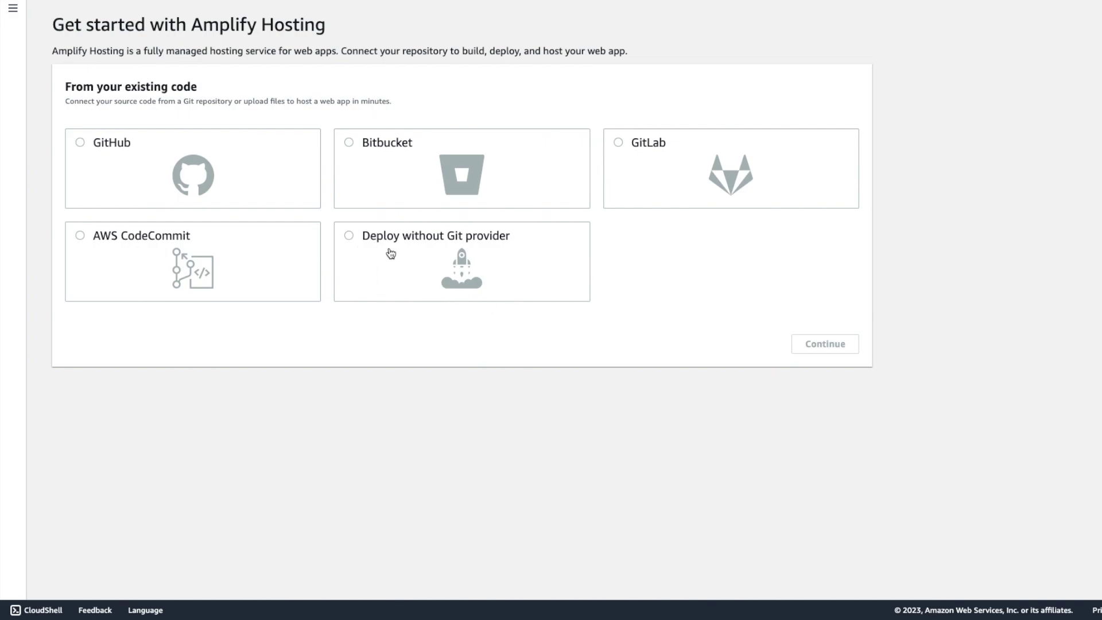
left_click(177, 244)
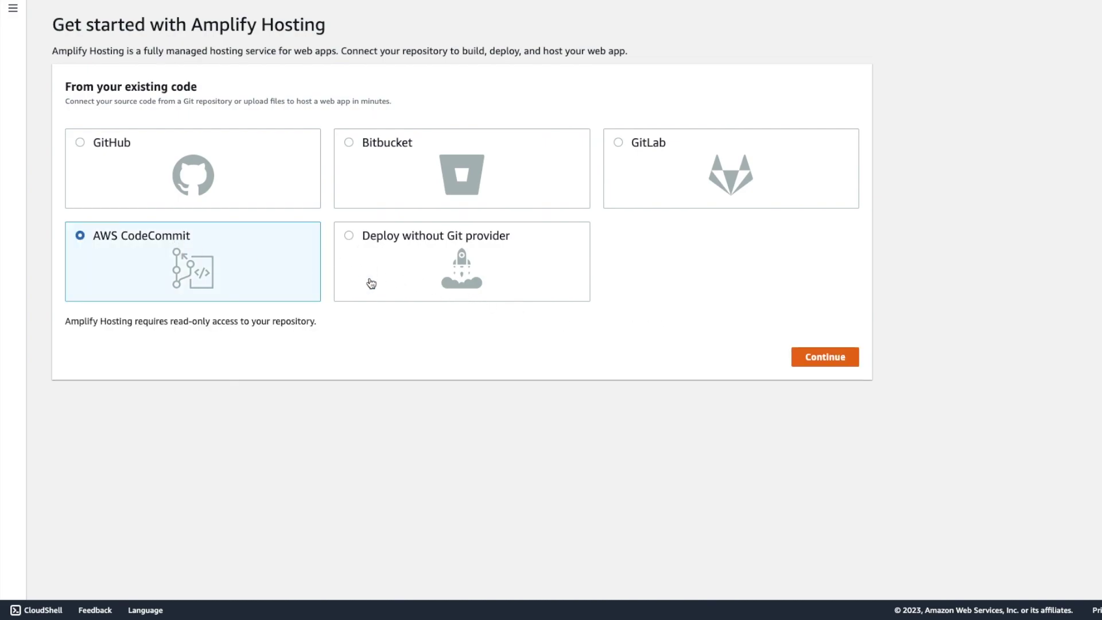
left_click(813, 360)
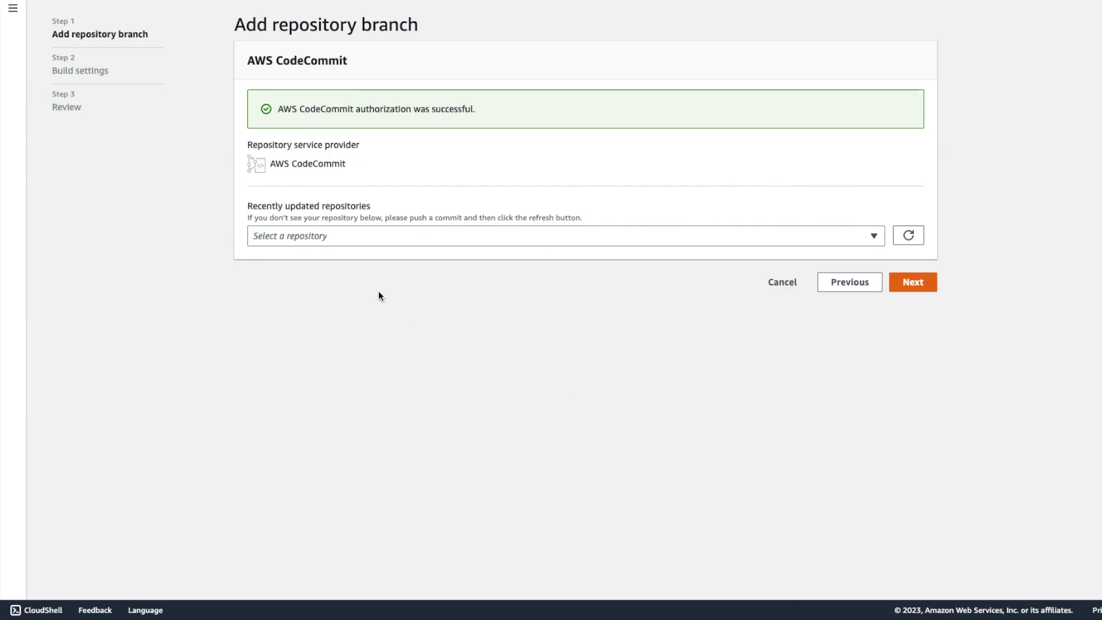
Choose the wildrydes-site repository, giving app name wildrydes-site.
left_click(815, 240)
left_click(425, 284)
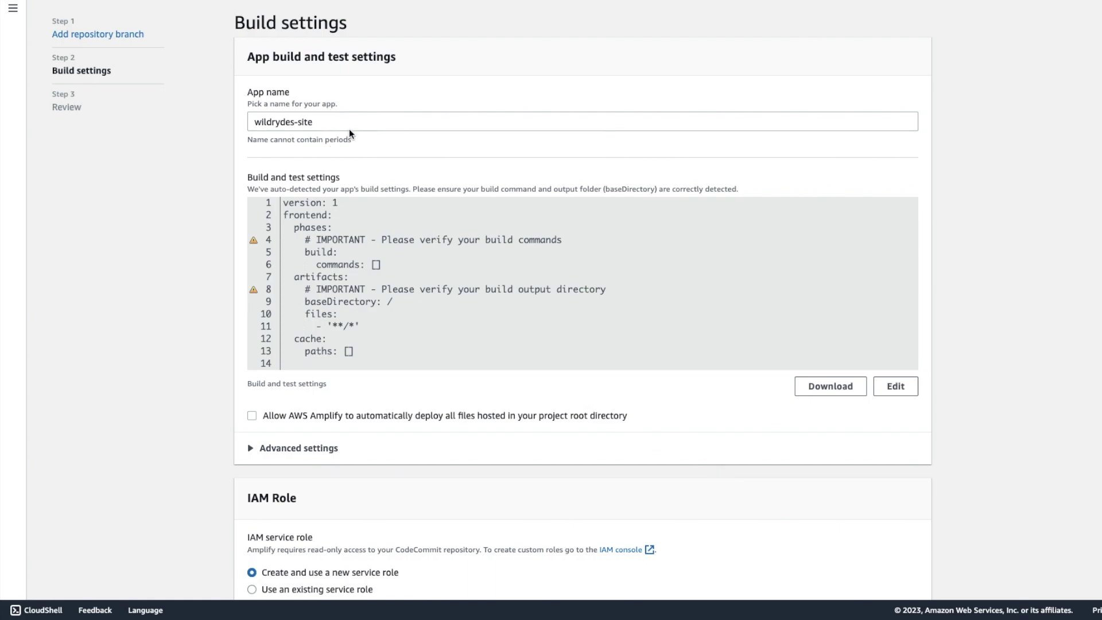
left_click_drag(327, 121, 242, 123)
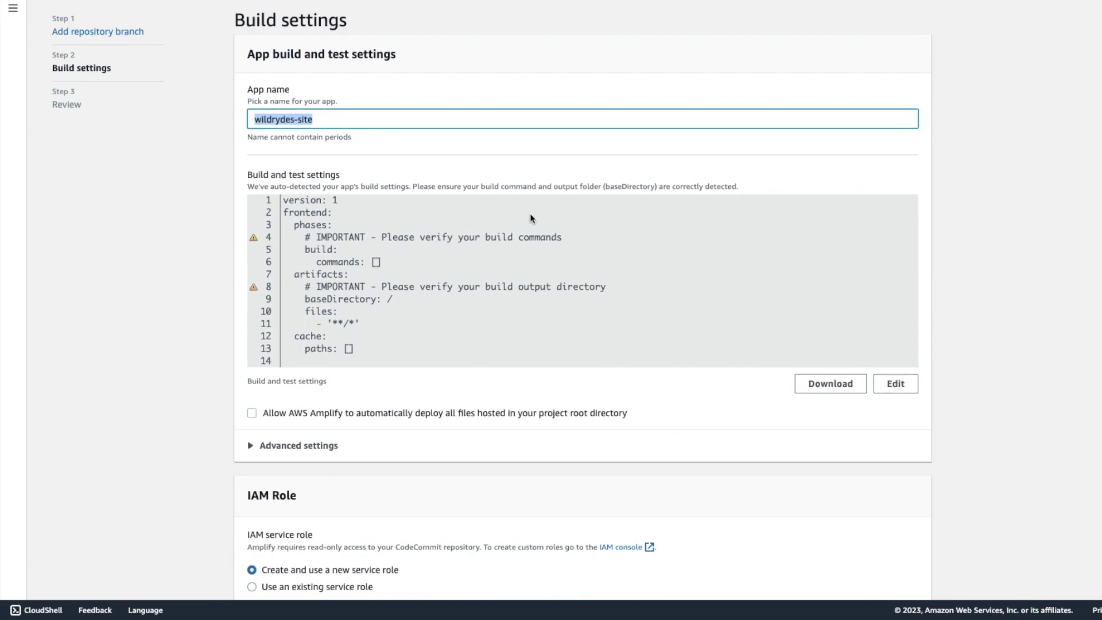
Allow Amplify to automatically deploy all root directory files and advance to Review.
scroll(531, 218, "down", 3)
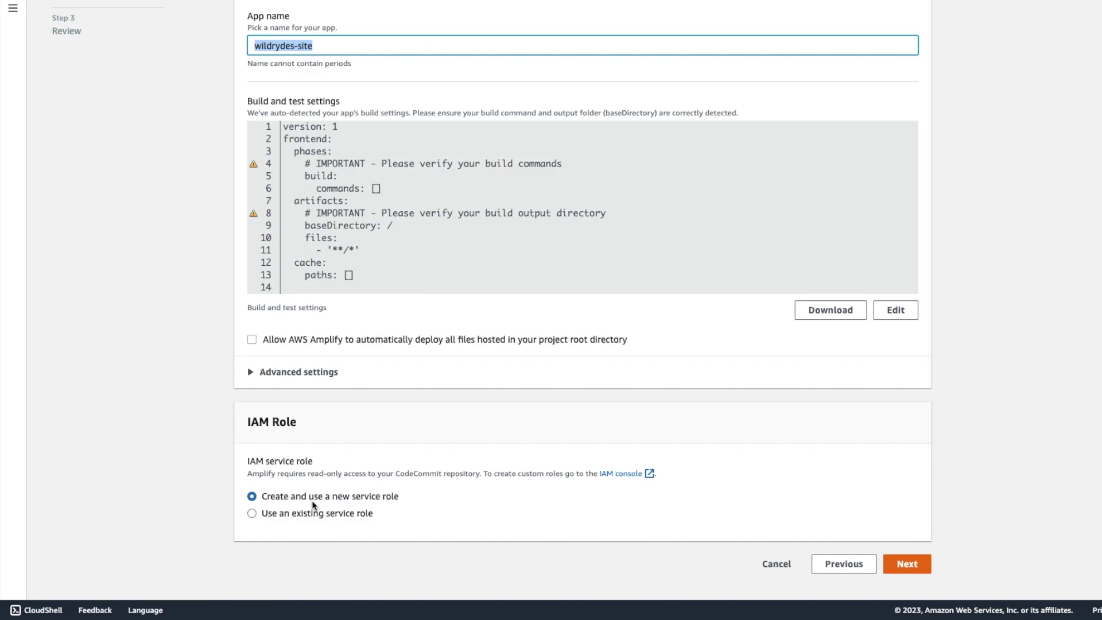
left_click(909, 564)
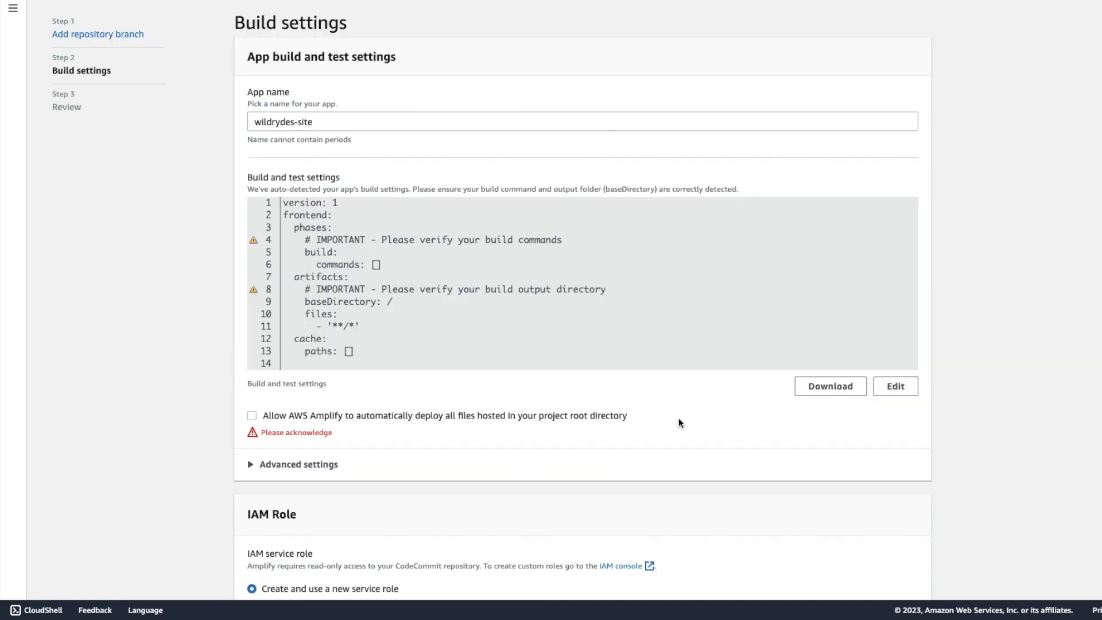
scroll(679, 423, "down", 1)
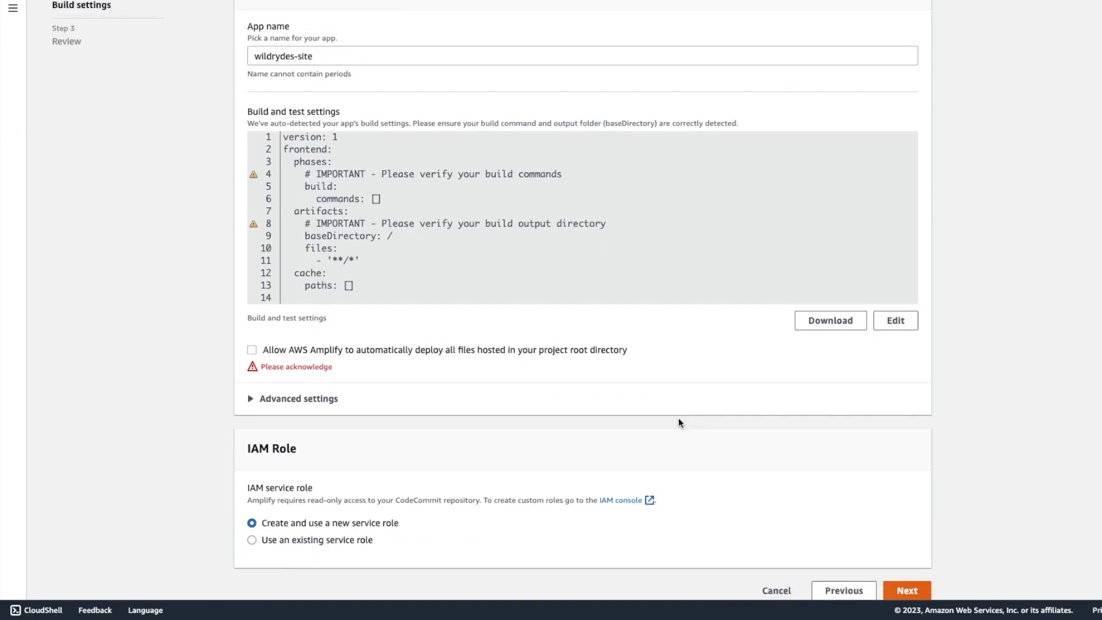
left_click(252, 350)
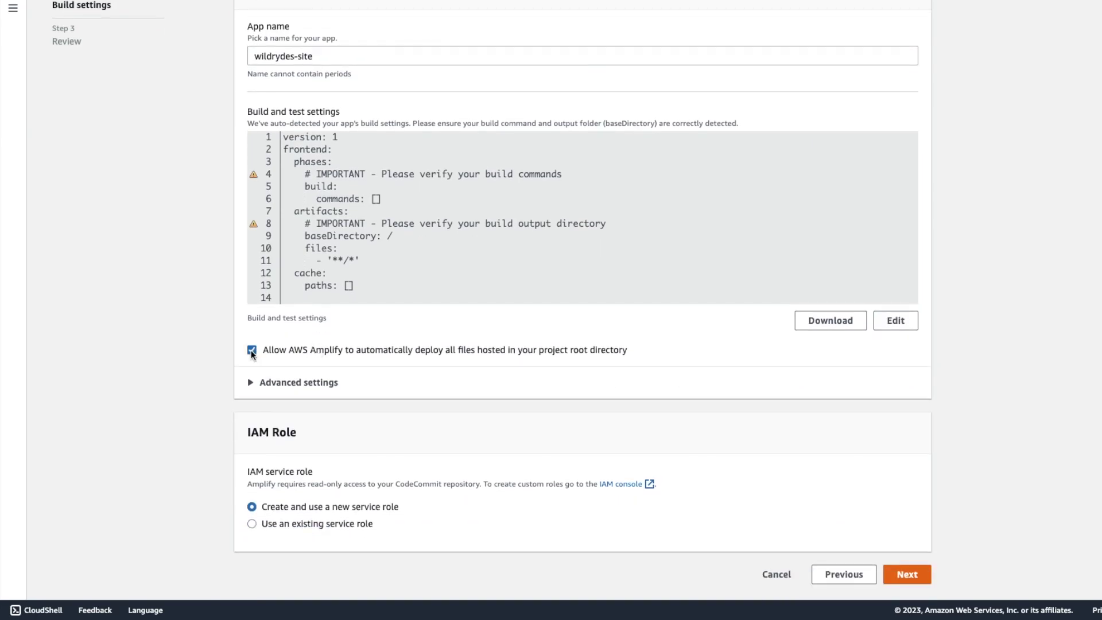
left_click(899, 561)
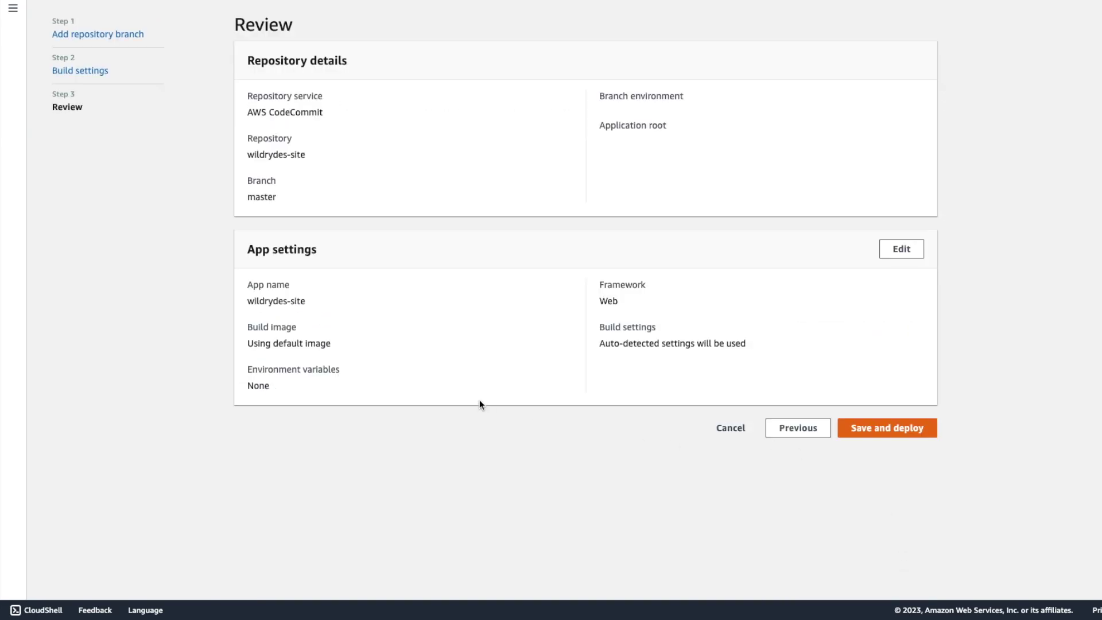
Deploy wildrydes-site from master and browse the live Wild Rydes site at its master URL.
left_click(883, 430)
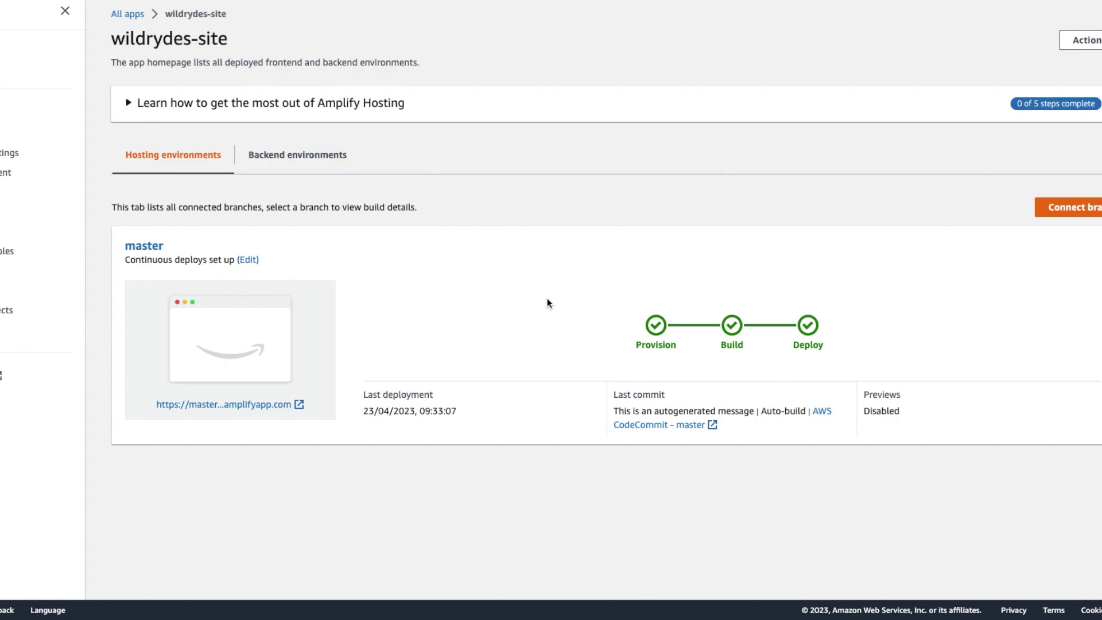
left_click(221, 405)
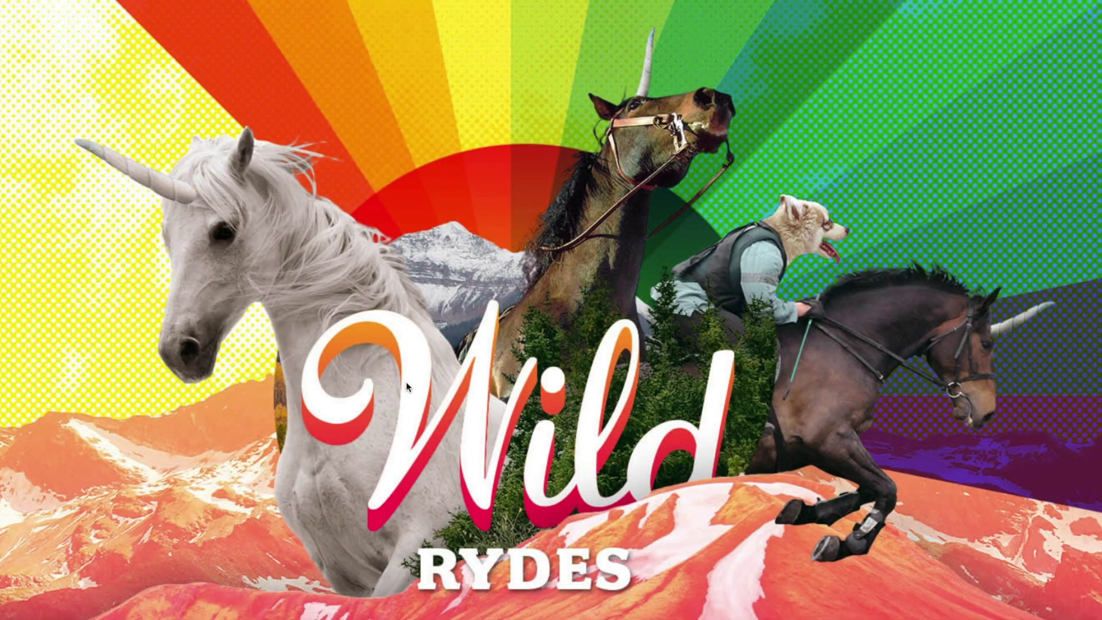
scroll(405, 381, "down", 20)
scroll(405, 381, "down", 10)
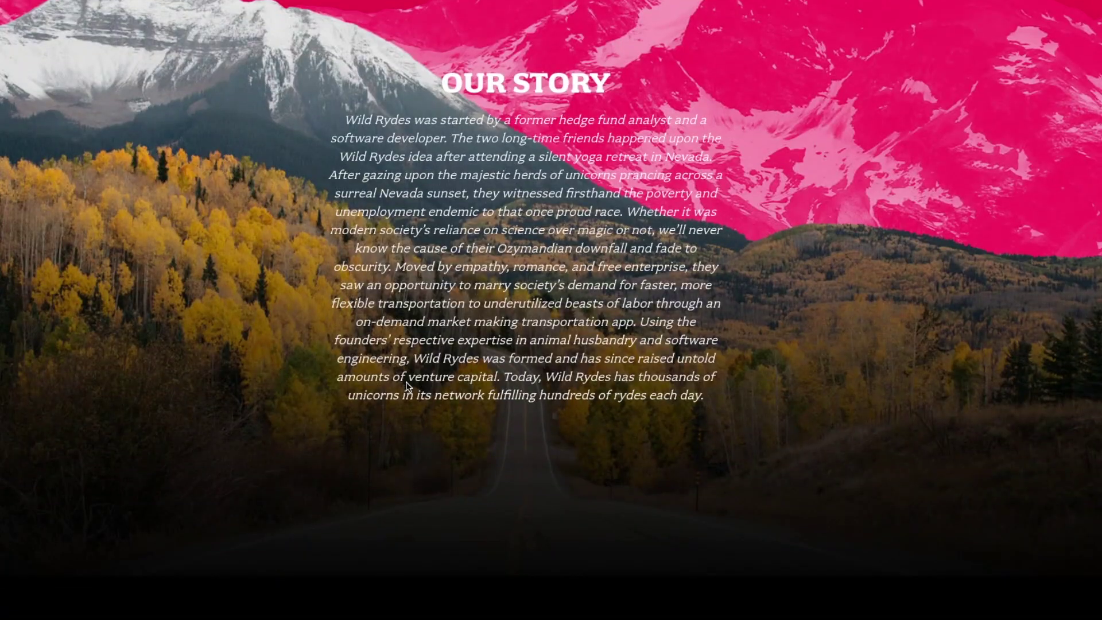
key("Home")
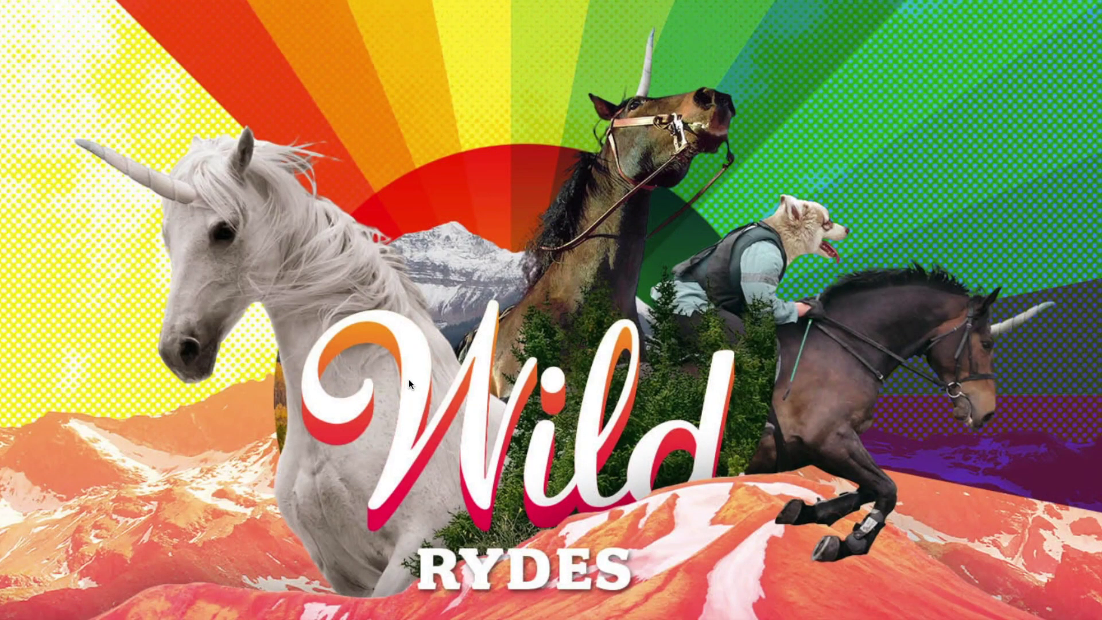
left_click(275, 18)
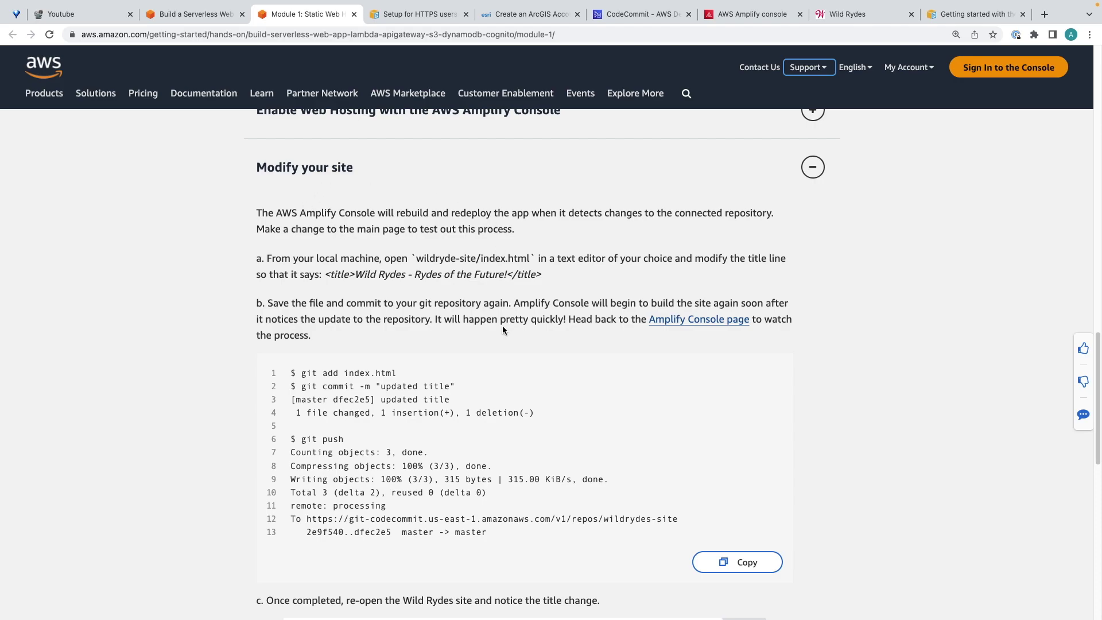
Scroll past the Modify your site title-change step and open Module Two on user management.
left_click_drag(419, 275, 489, 274)
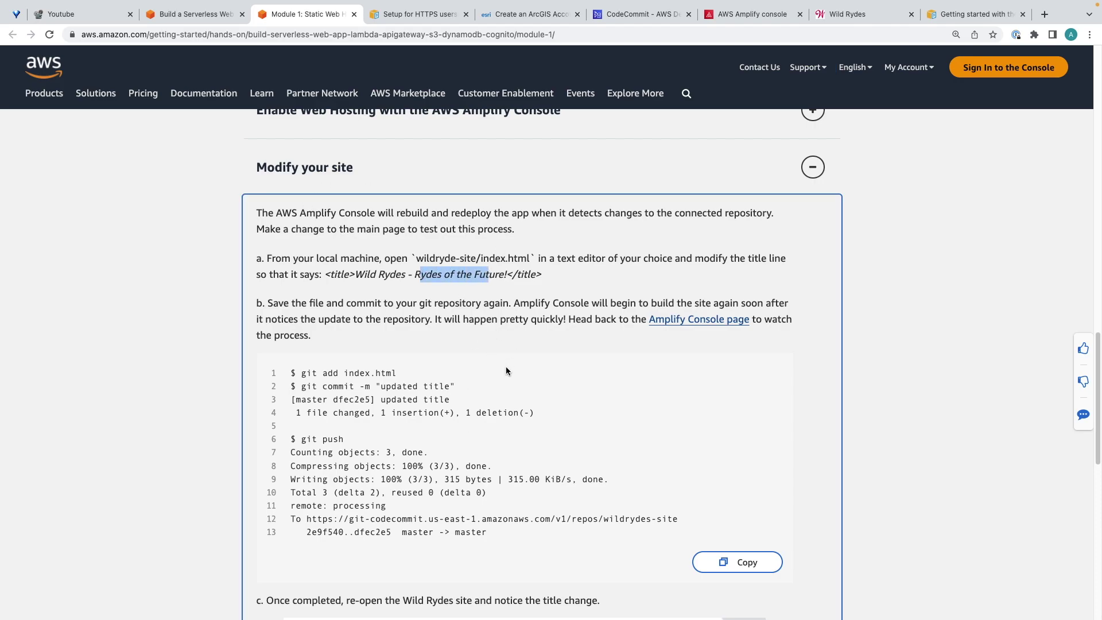
scroll(380, 320, "down", 1)
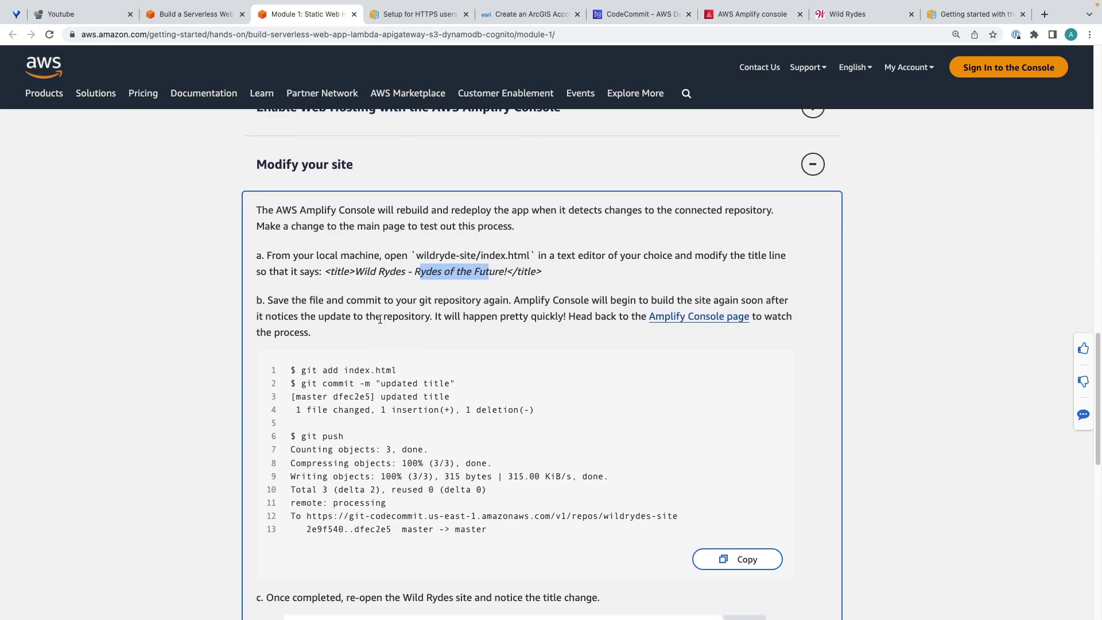
scroll(380, 319, "down", 3)
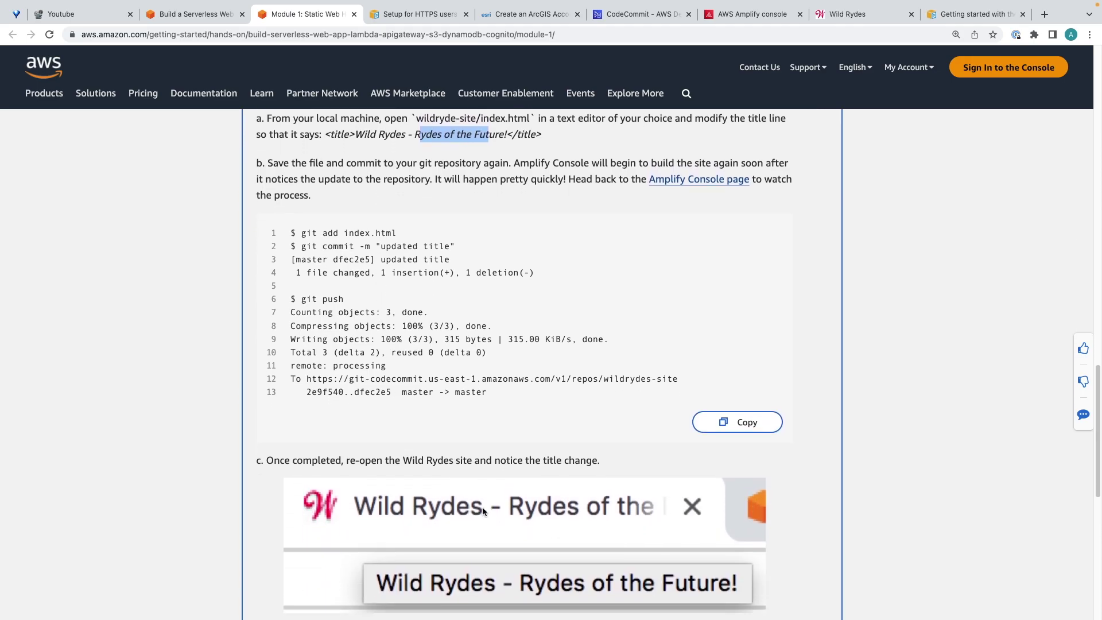
scroll(487, 347, "up", 3)
scroll(558, 422, "down", 3)
scroll(557, 423, "down", 8)
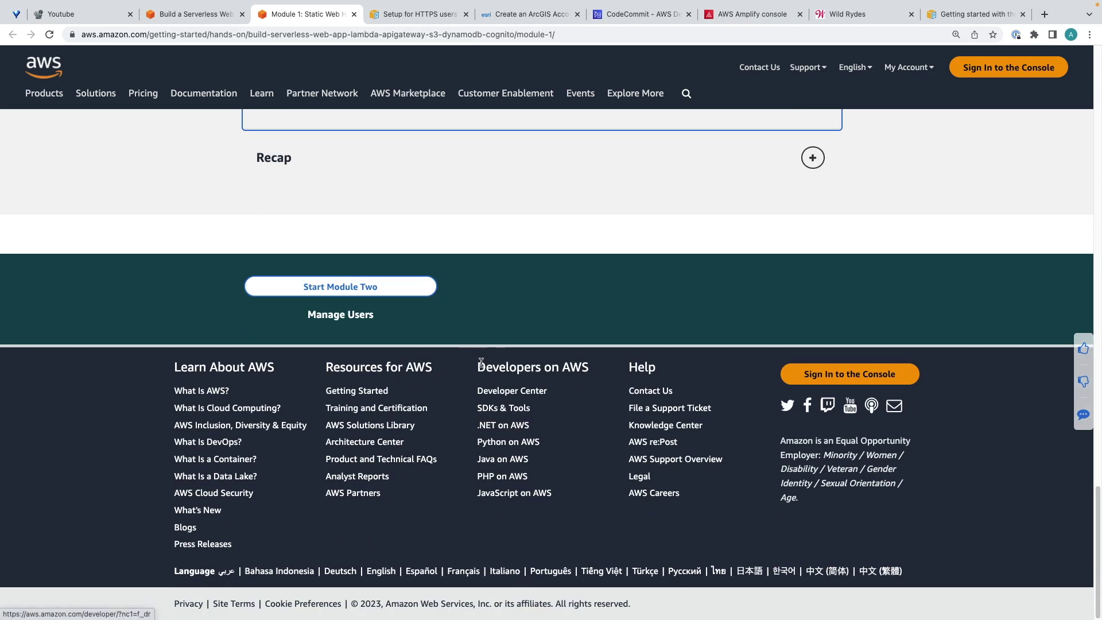
left_click(347, 292)
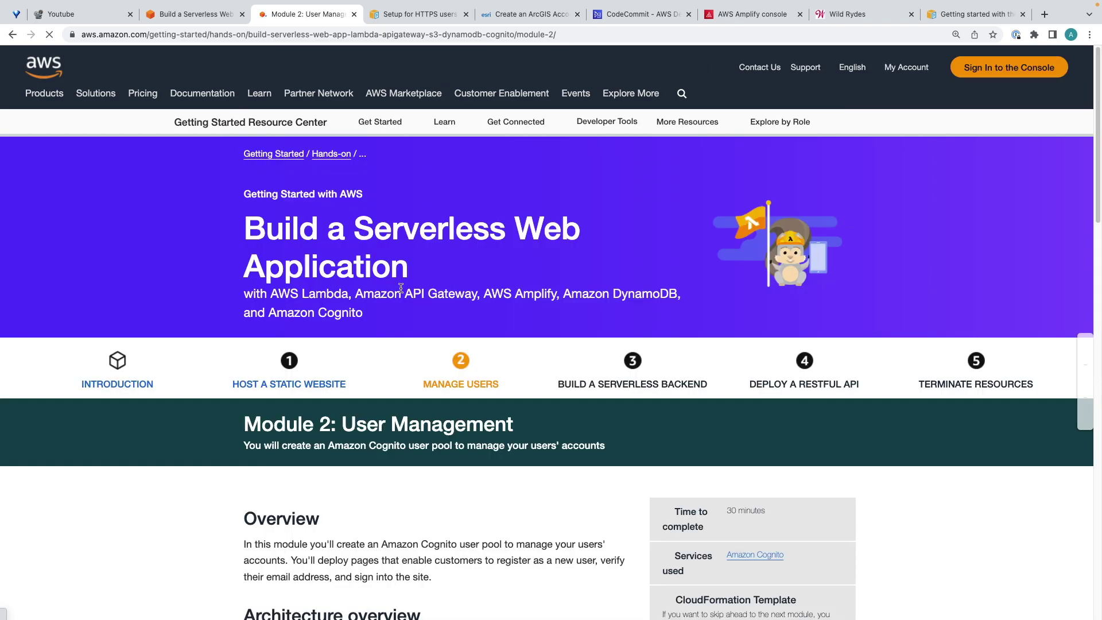
Expand 'Create an Amazon Cognito User Pool and Integrate an App' under Implementation.
scroll(535, 352, "down", 5)
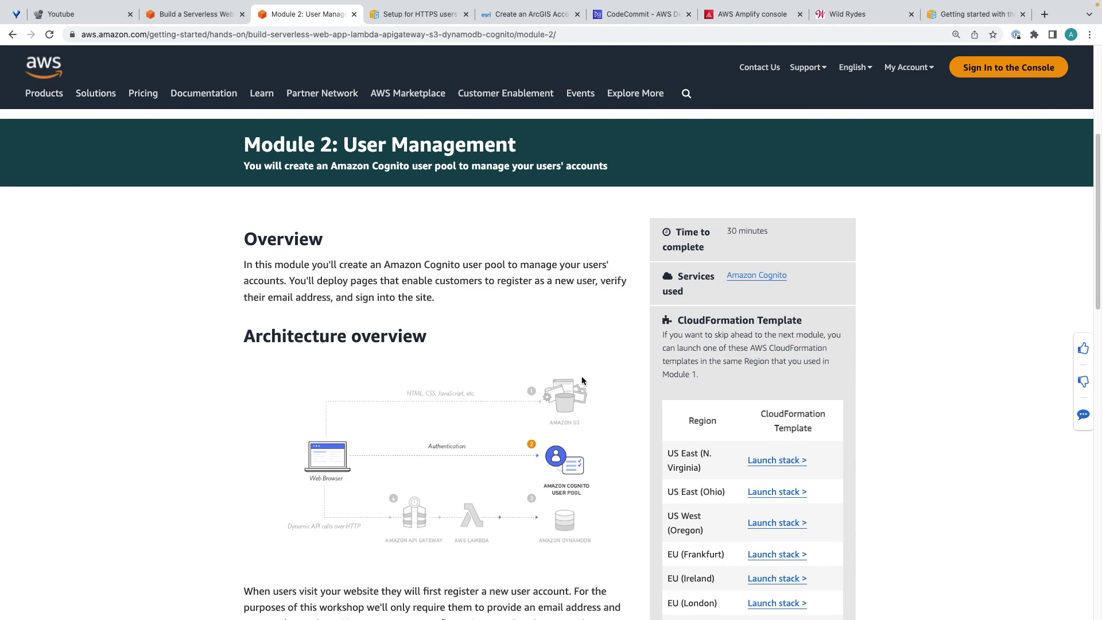
scroll(582, 380, "down", 4)
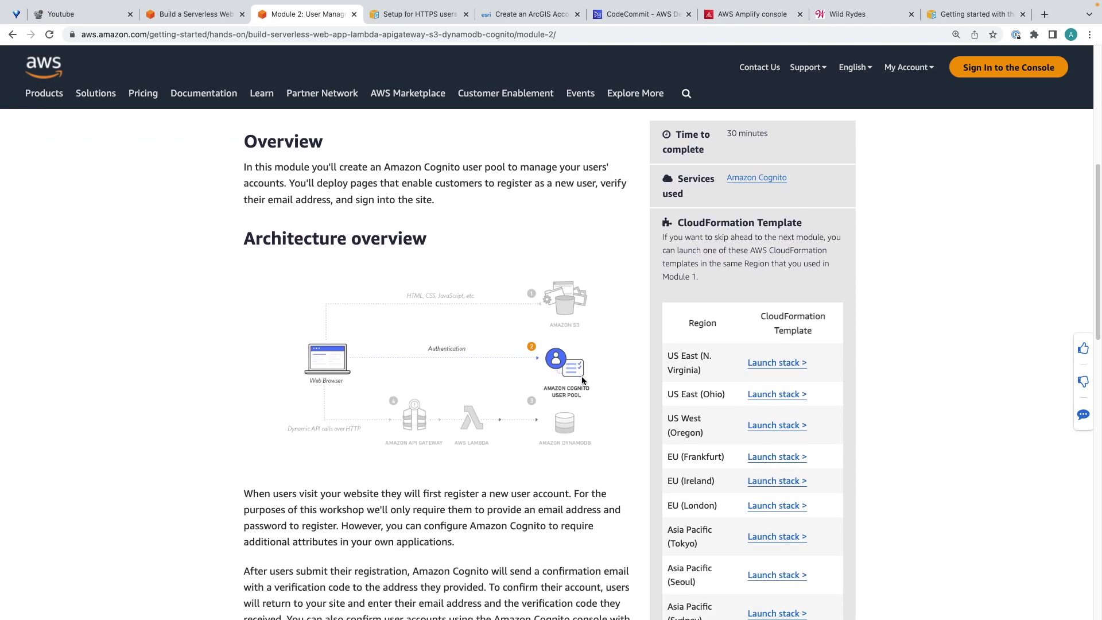
scroll(582, 380, "down", 5)
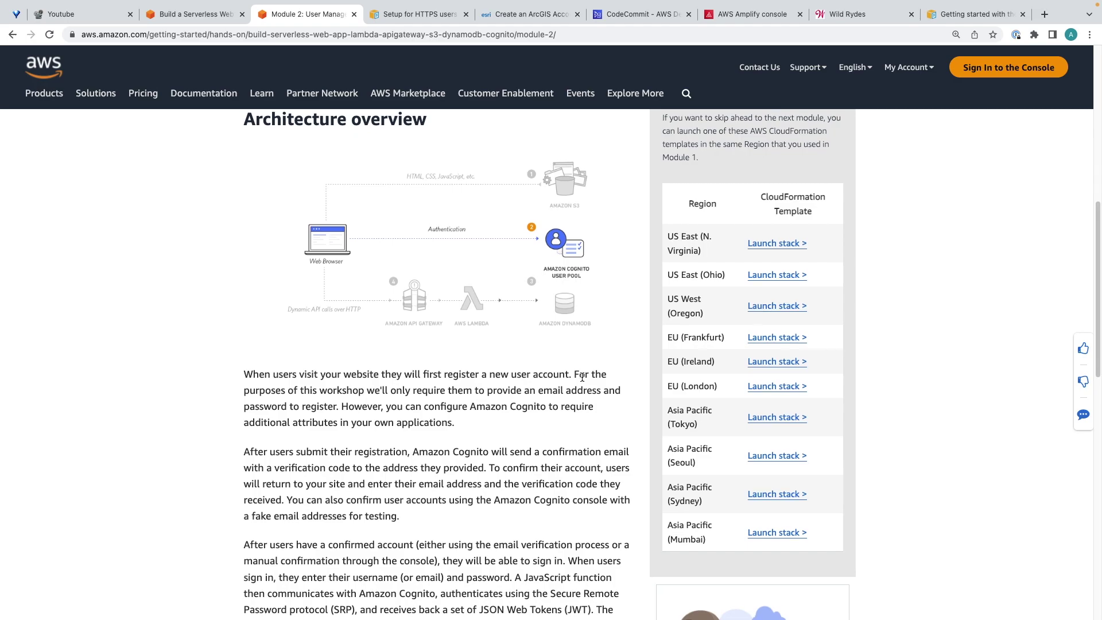
scroll(583, 377, "down", 15)
scroll(583, 377, "down", 4)
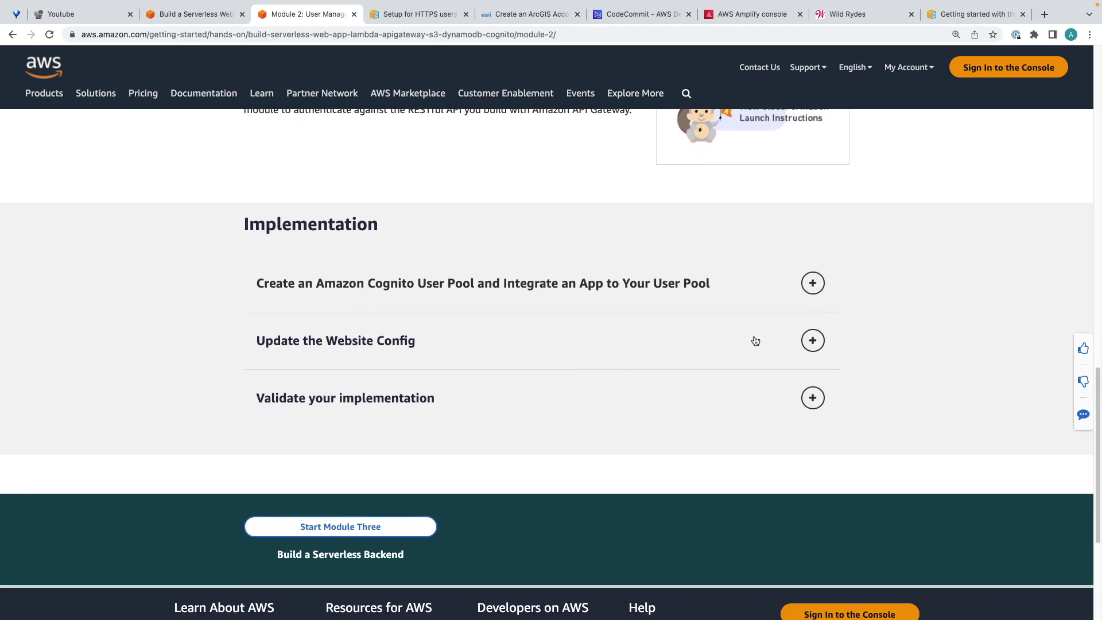
left_click(813, 283)
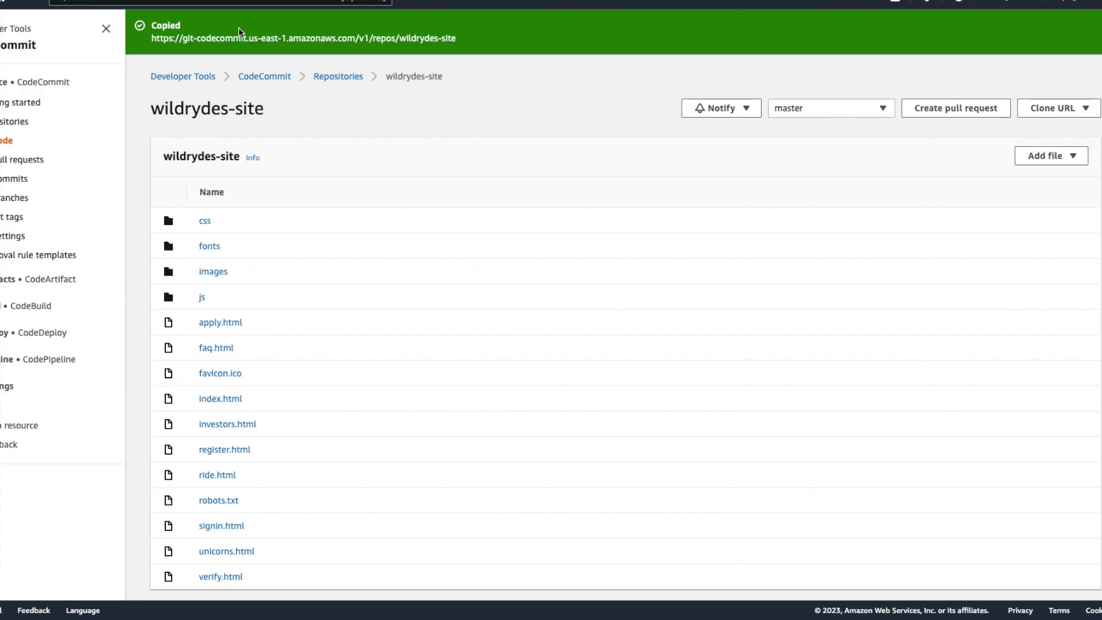
From Console Home, search for and open Amazon Cognito's User pools list.
right_click(1, 1)
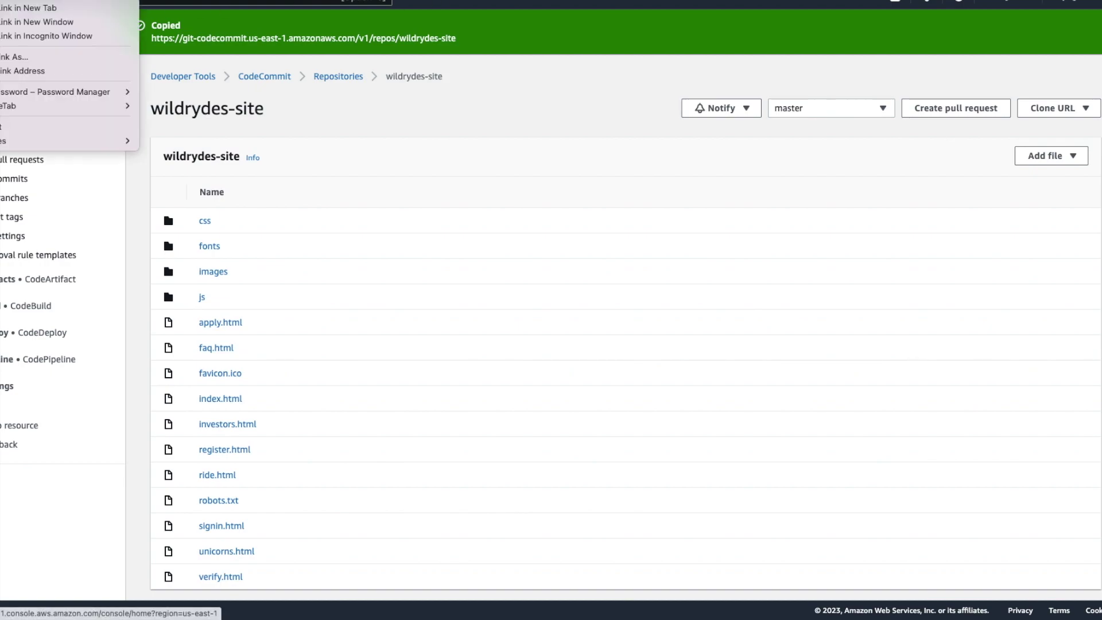
key("Escape")
left_click(2, 2)
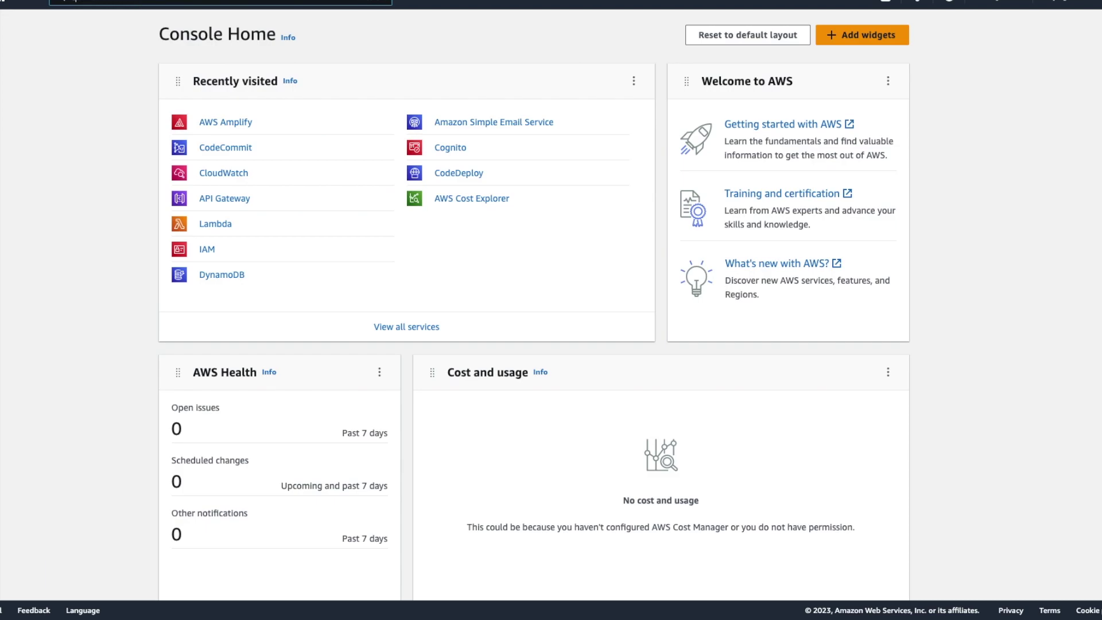
left_click(138, 2)
type("amp")
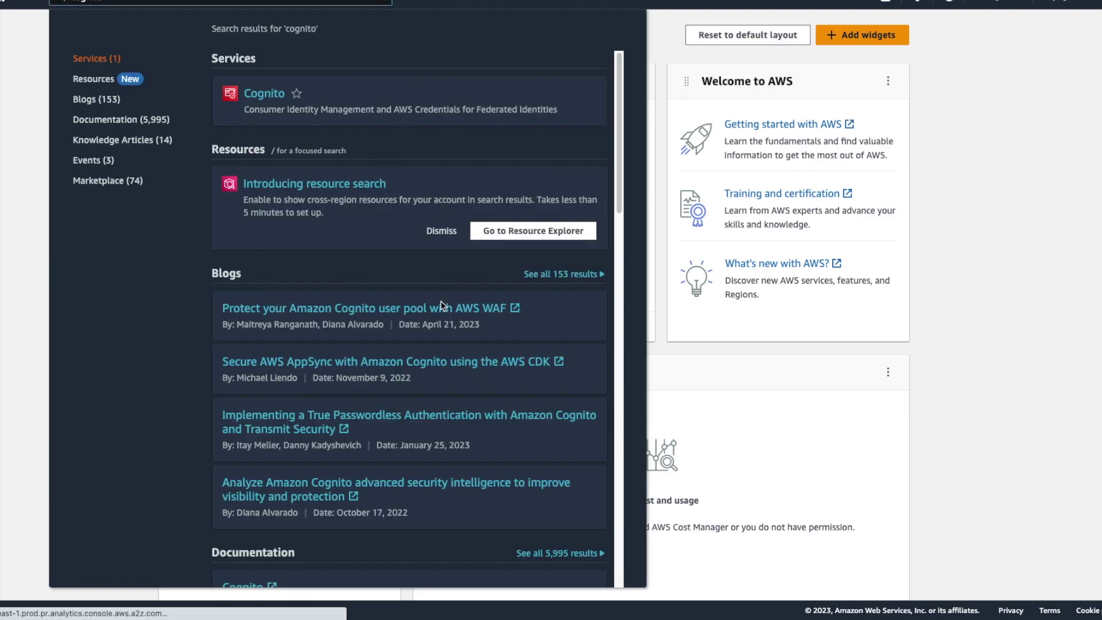
key("Return")
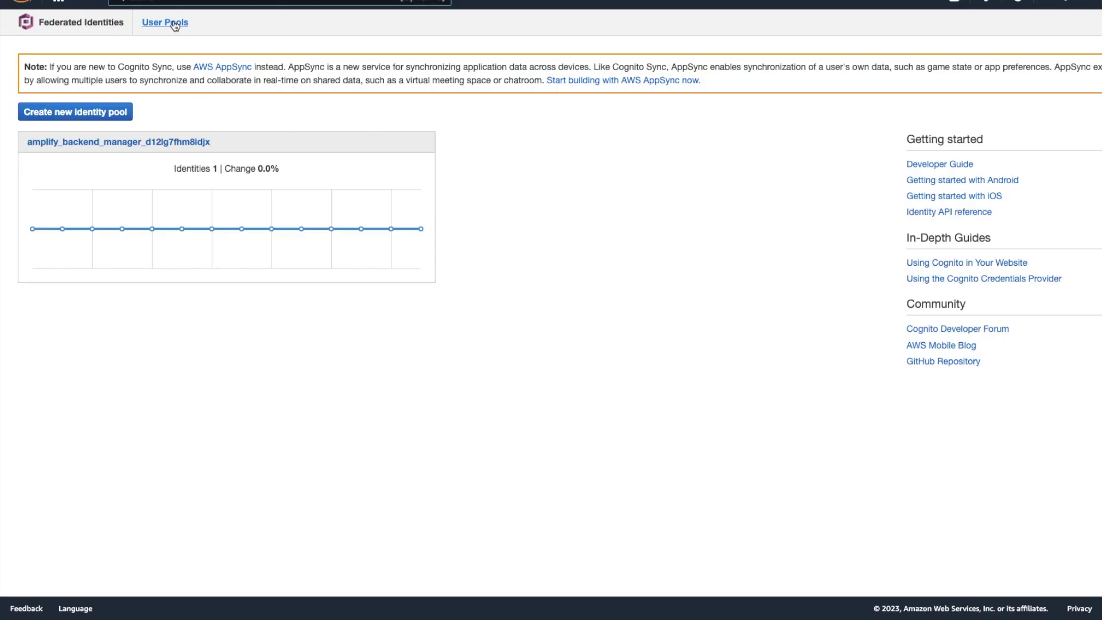
left_click(175, 23)
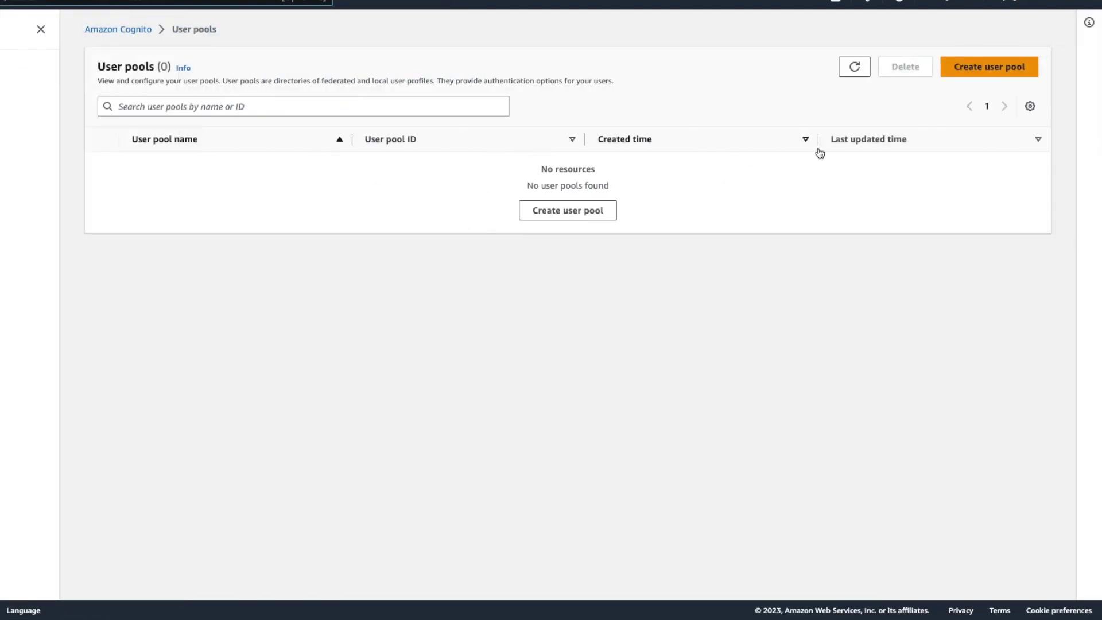
Start a new user pool with user-name sign-in and no MFA.
left_click(981, 69)
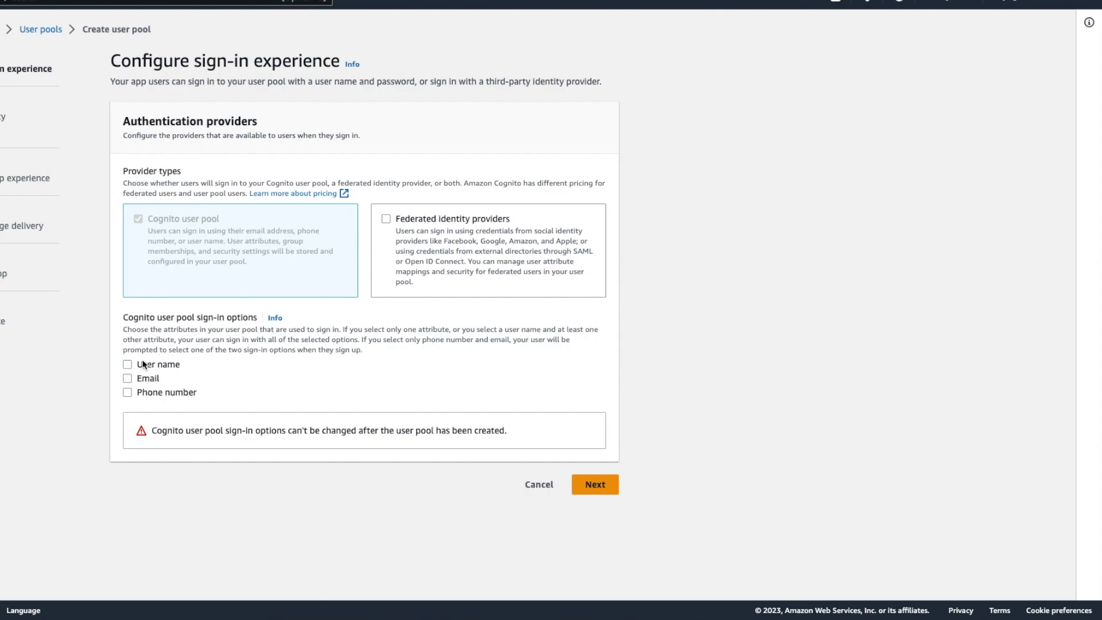
left_click(128, 365)
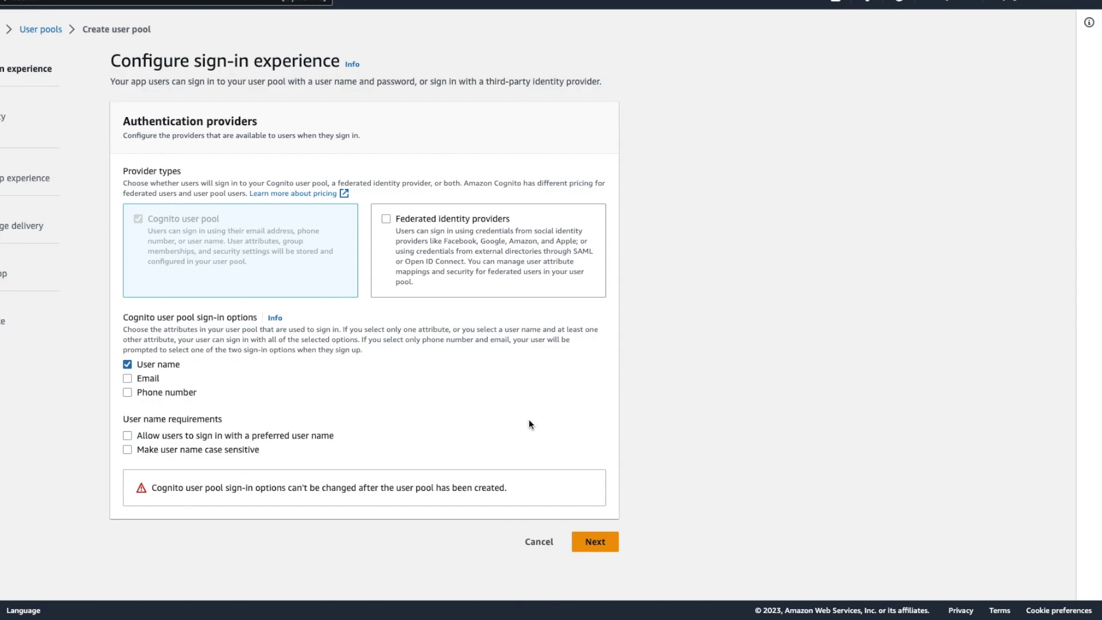
left_click(597, 541)
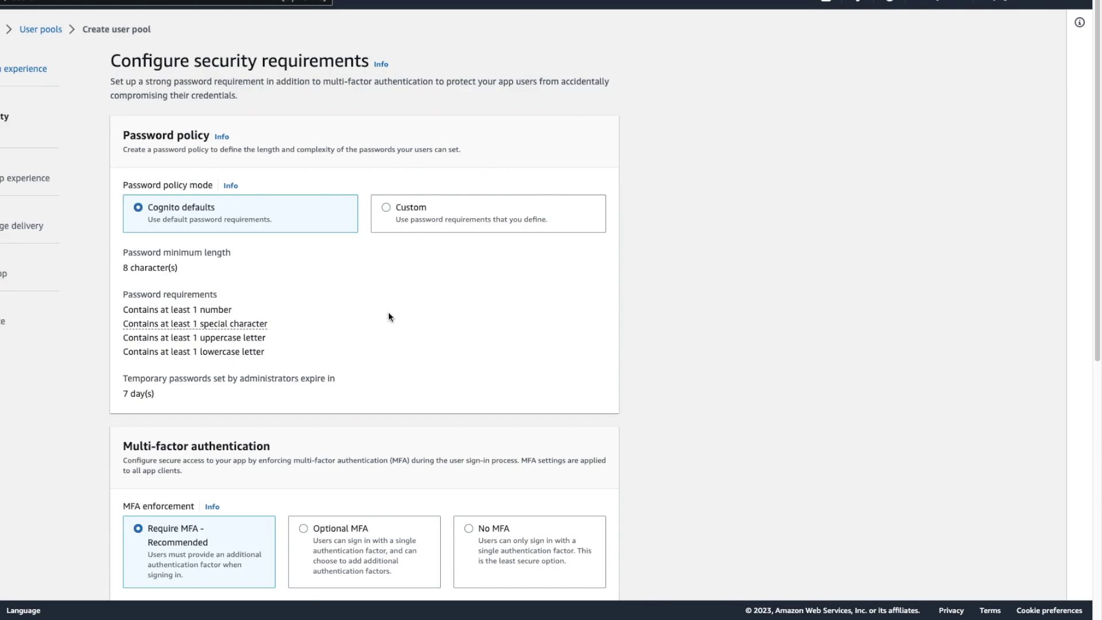
scroll(388, 318, "down", 5)
left_click(480, 236)
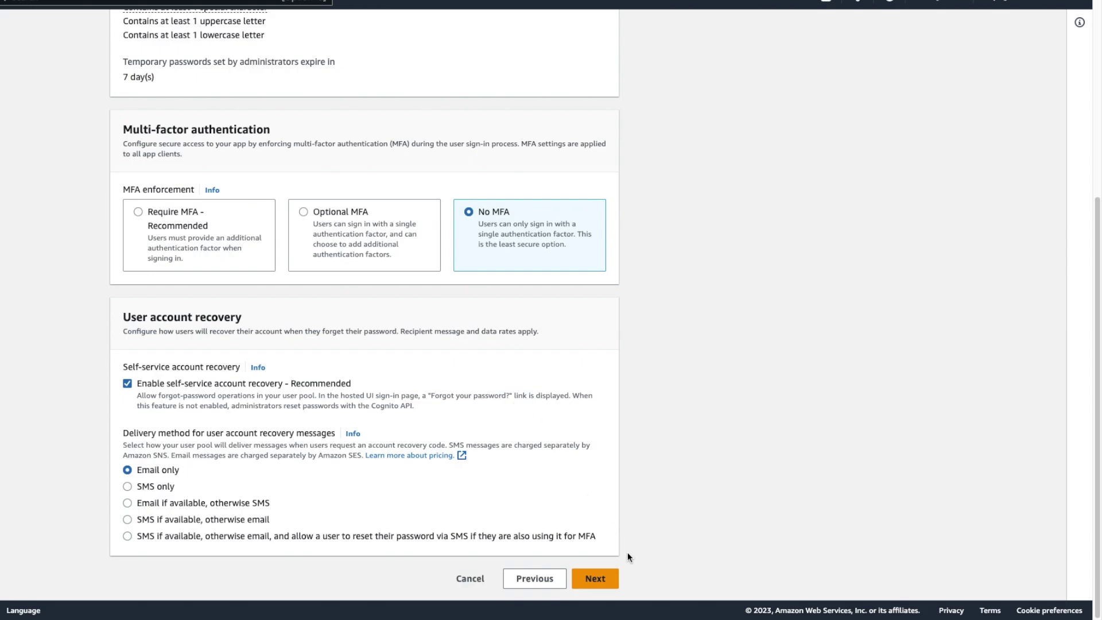
left_click(593, 579)
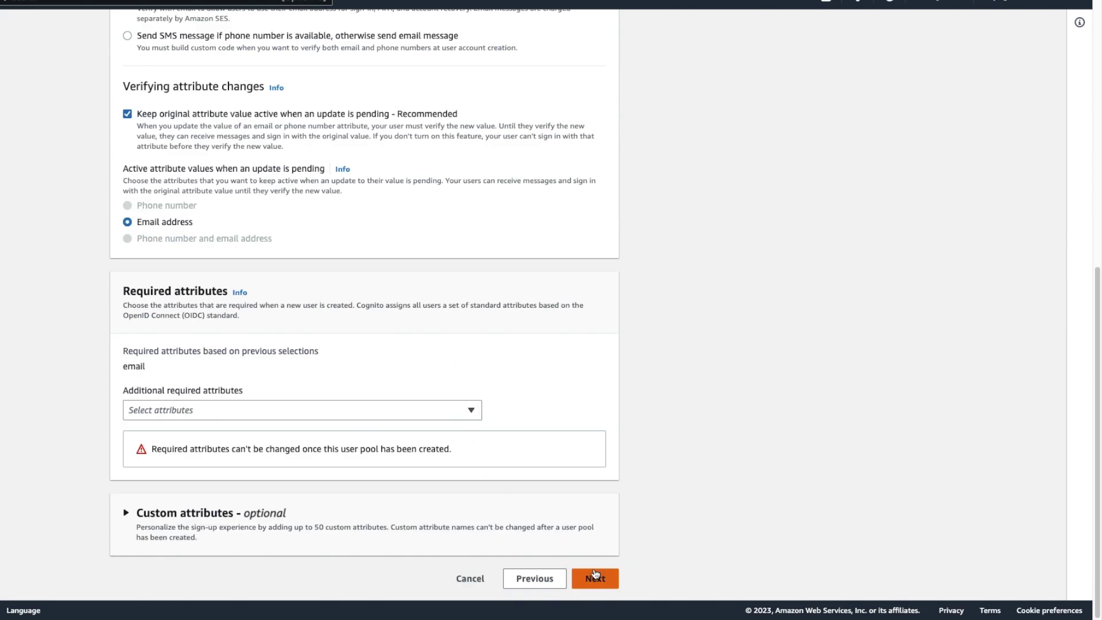
Choose the verified SES sender email address for message delivery and continue to app integration.
left_click(595, 577)
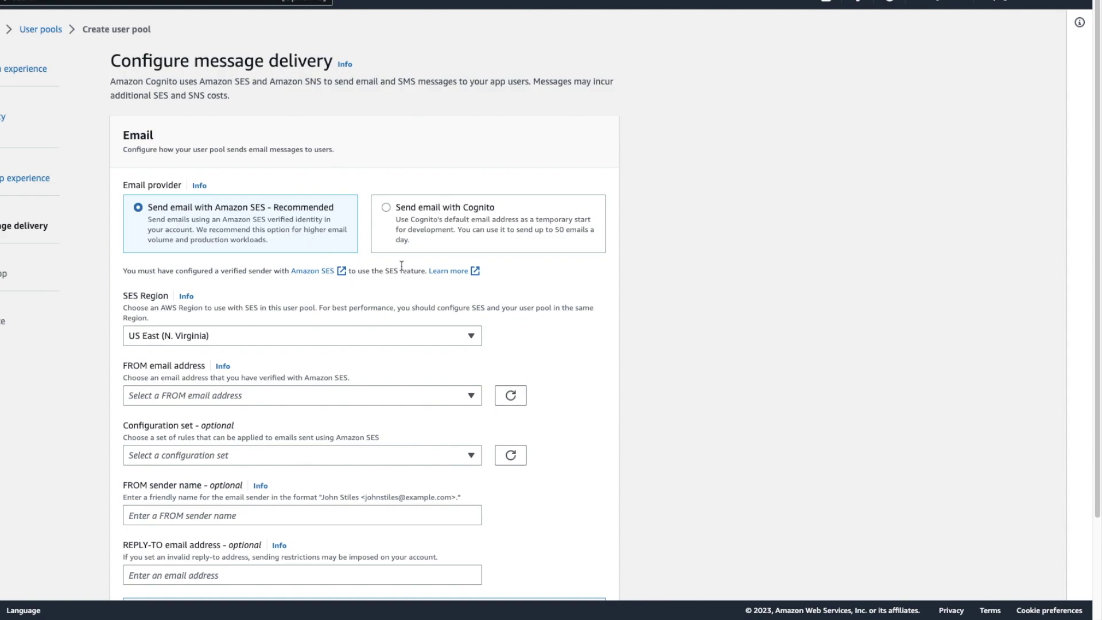
left_click(470, 396)
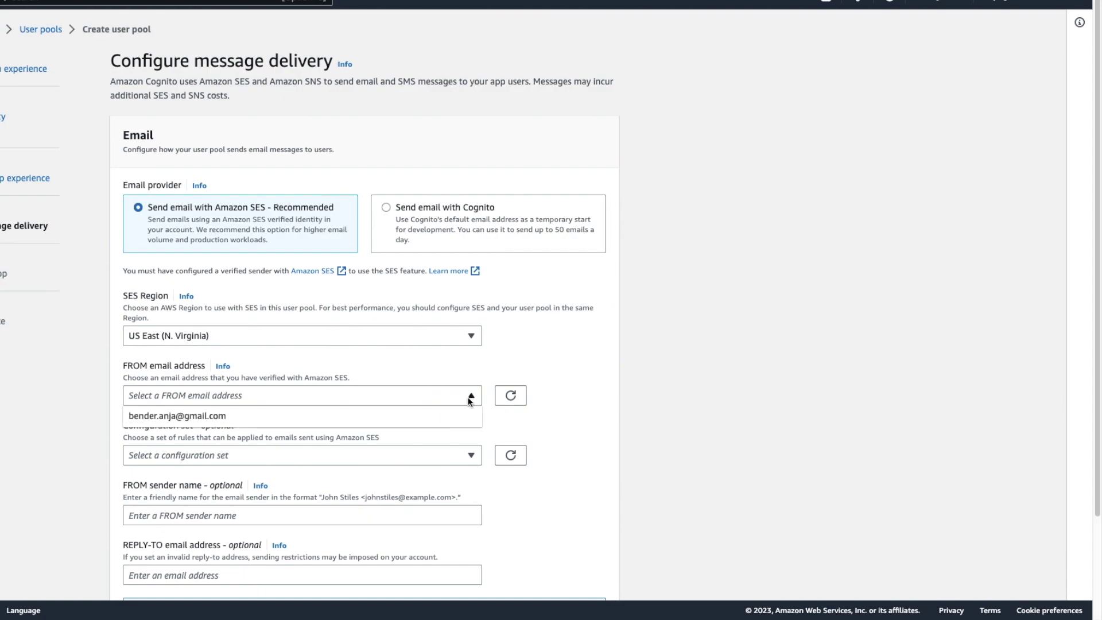
left_click(316, 418)
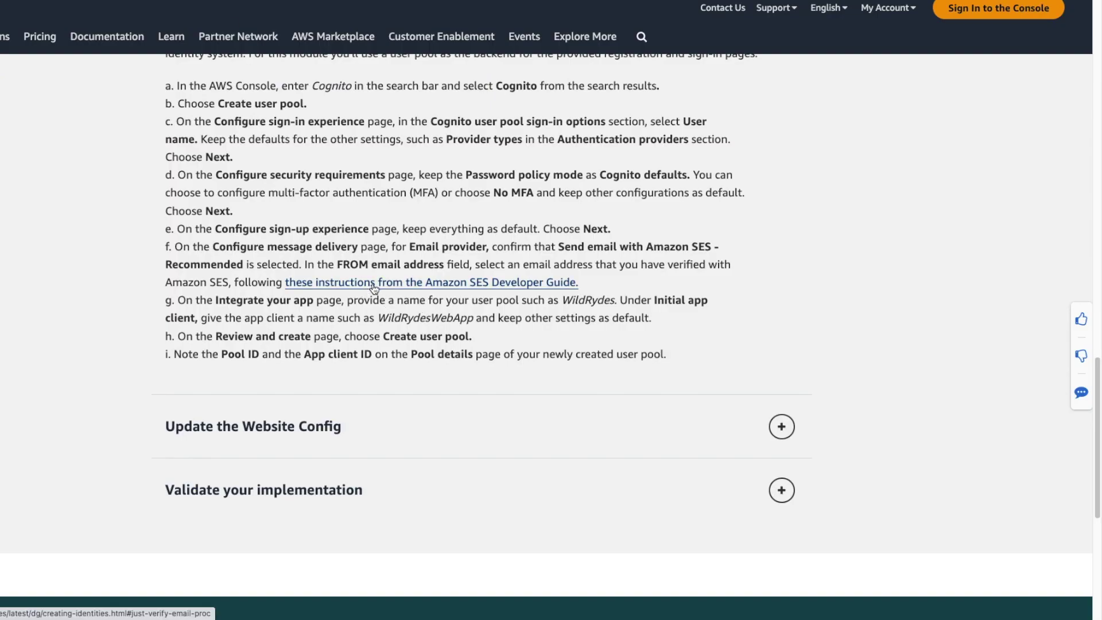
right_click(363, 288)
left_click(402, 293)
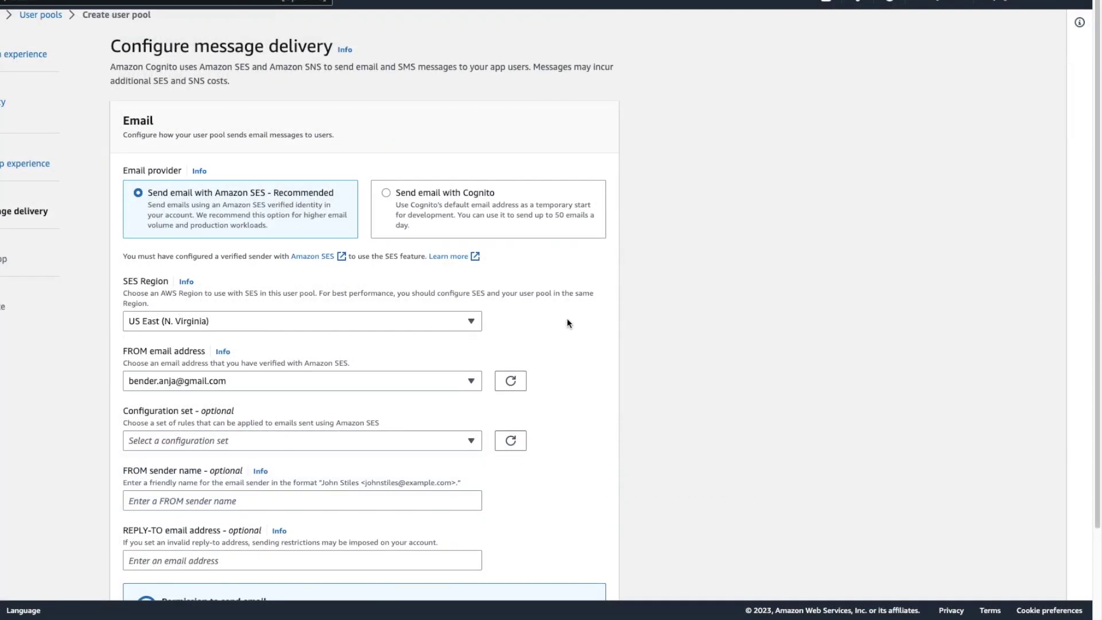
scroll(569, 321, "down", 2)
left_click(593, 577)
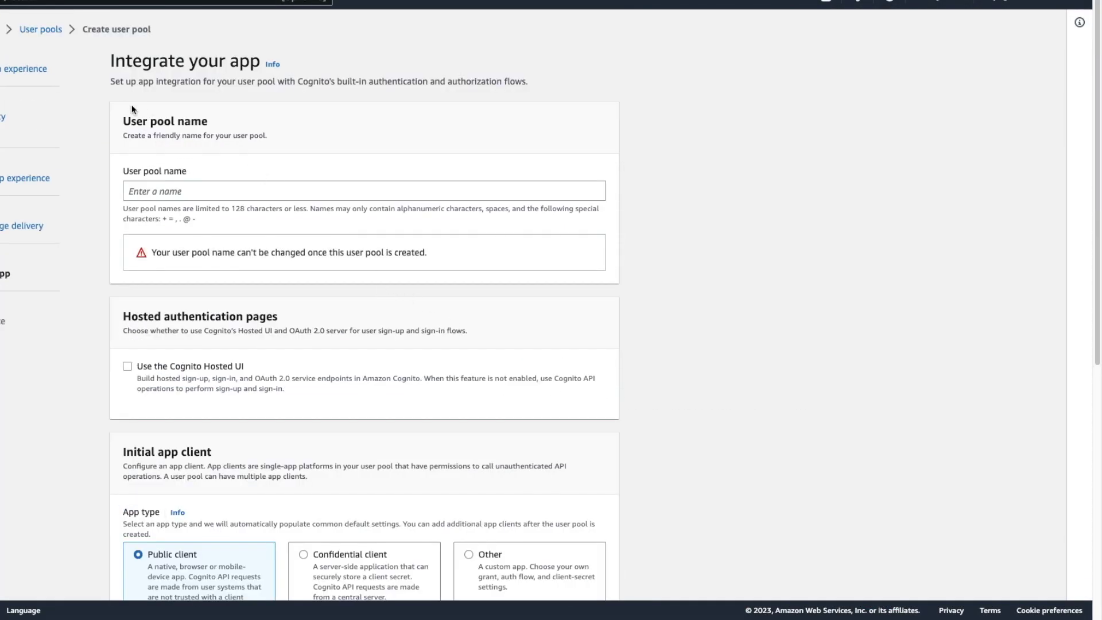
Name the pool WildRydes and the app client WildRydesApp, then review and create it.
left_click(236, 190)
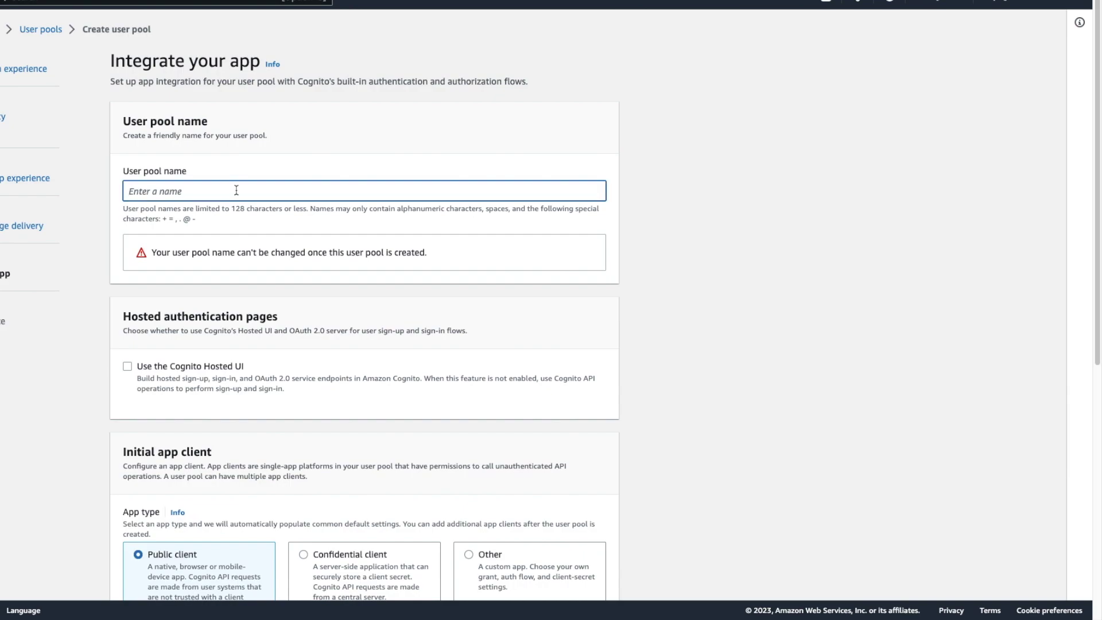
type("WildRydes")
scroll(250, 318, "down", 7)
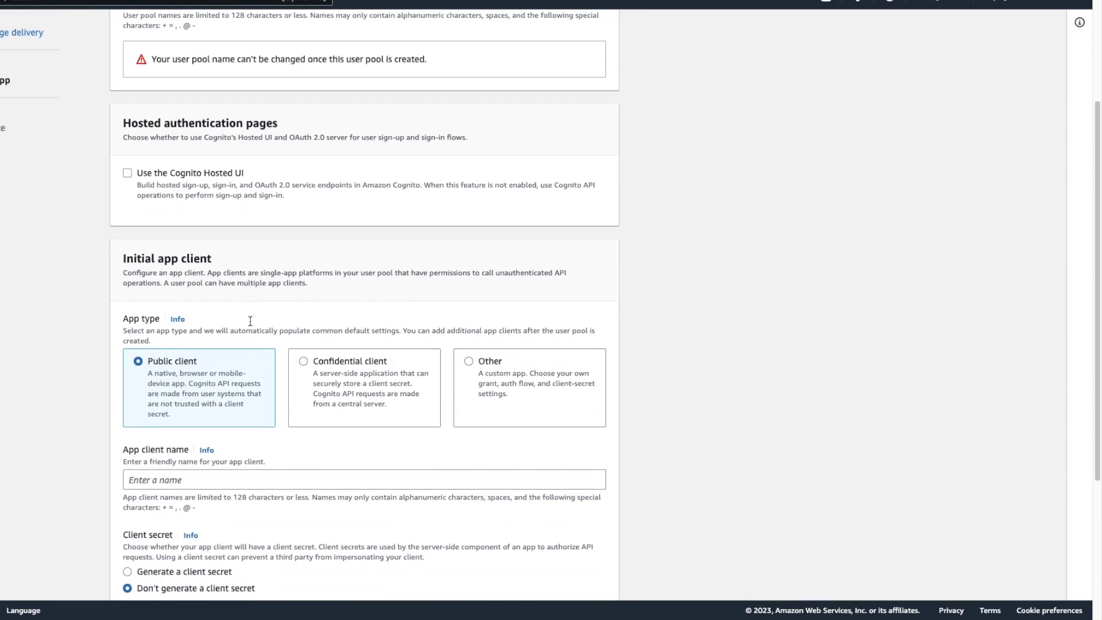
left_click(208, 253)
type("Wild")
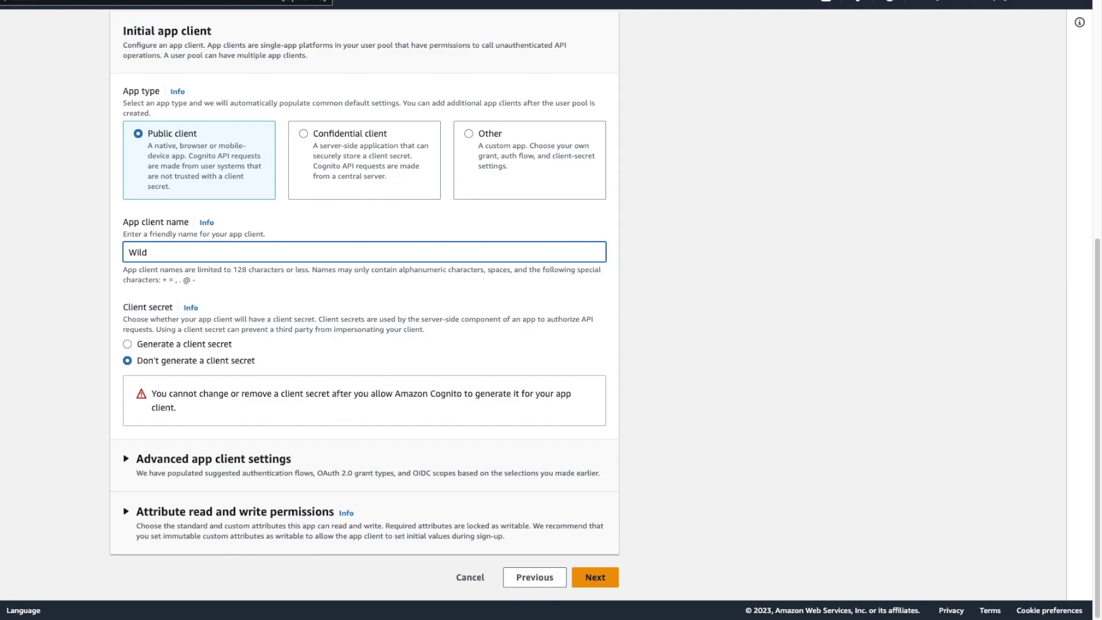
type("RydesApp")
left_click(595, 577)
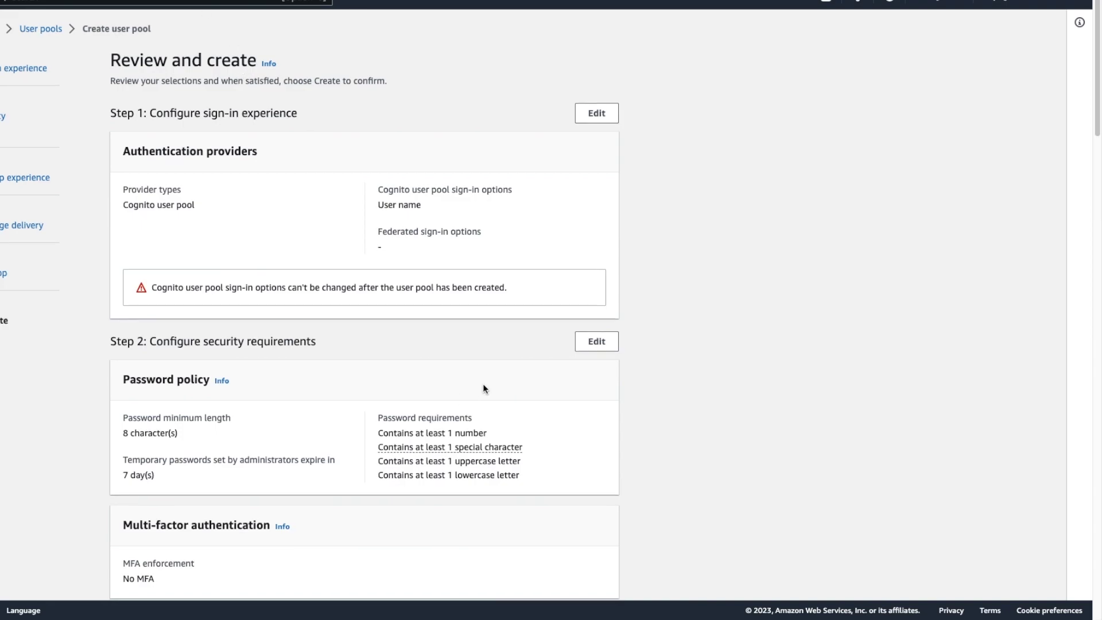
scroll(483, 385, "down", 3)
scroll(484, 384, "down", 20)
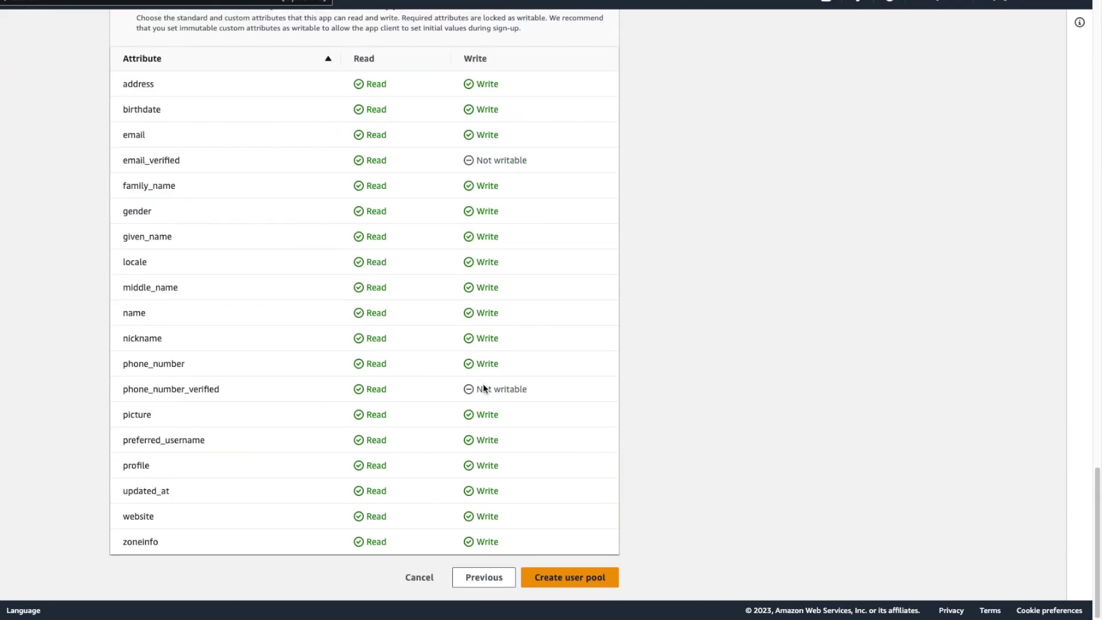
left_click(574, 583)
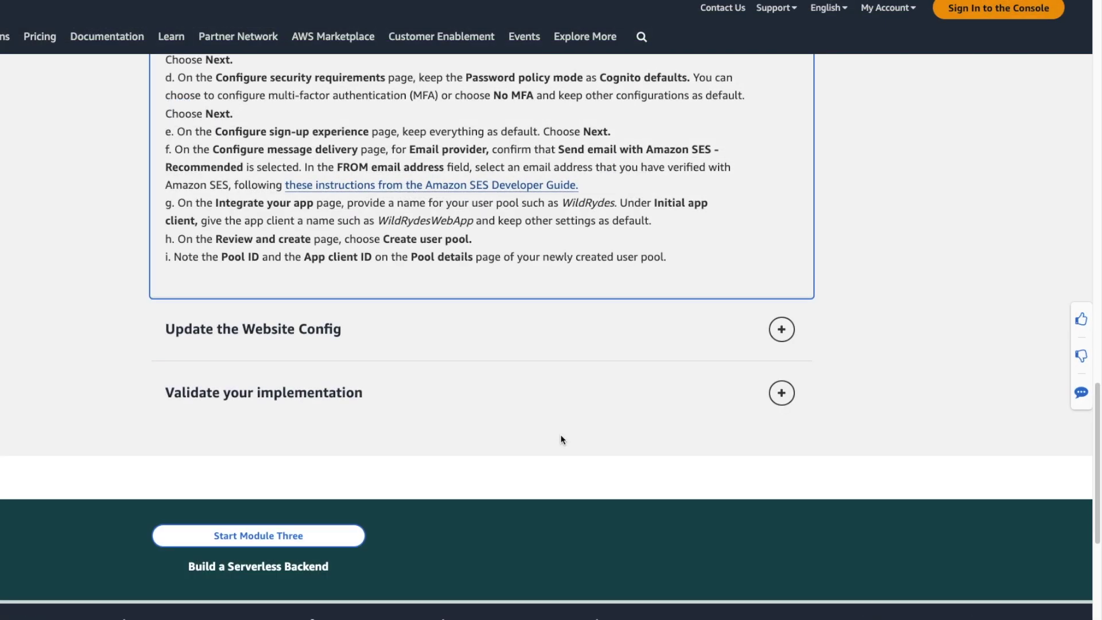
Expand Update the Website Config, open js/config.js in VS Code, and highlight userPoolId.
scroll(561, 434, "up", 1)
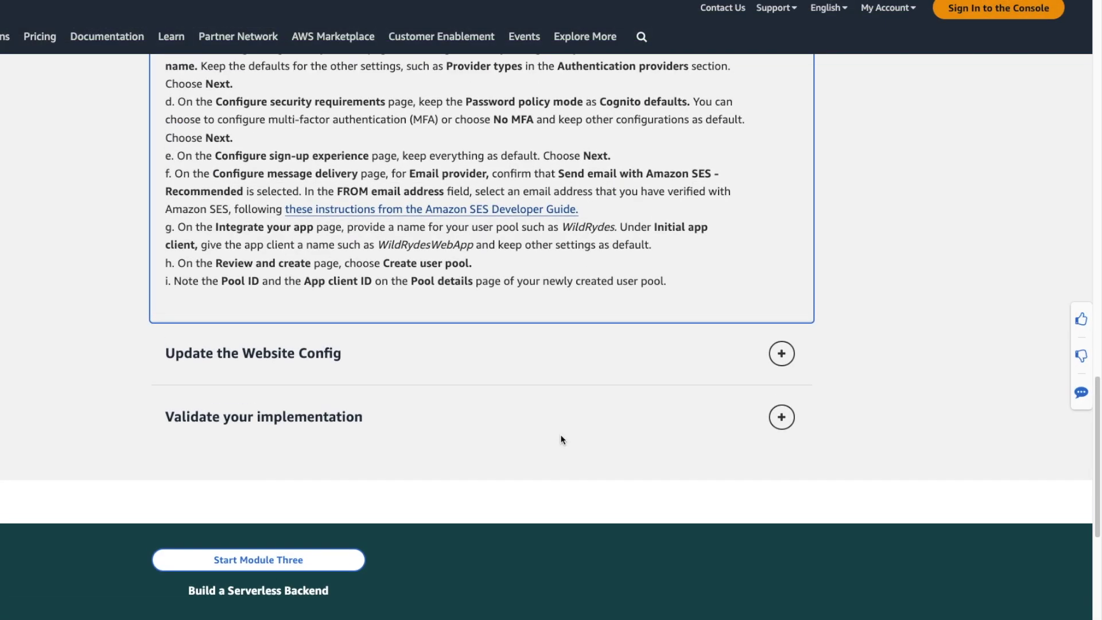
left_click(781, 352)
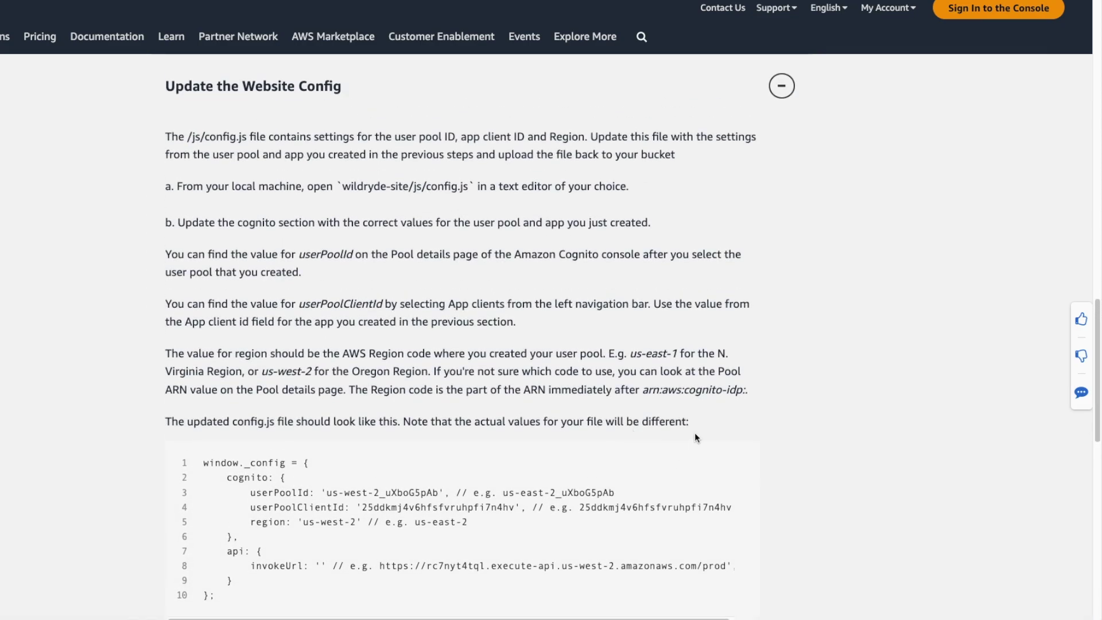
scroll(694, 437, "down", 2)
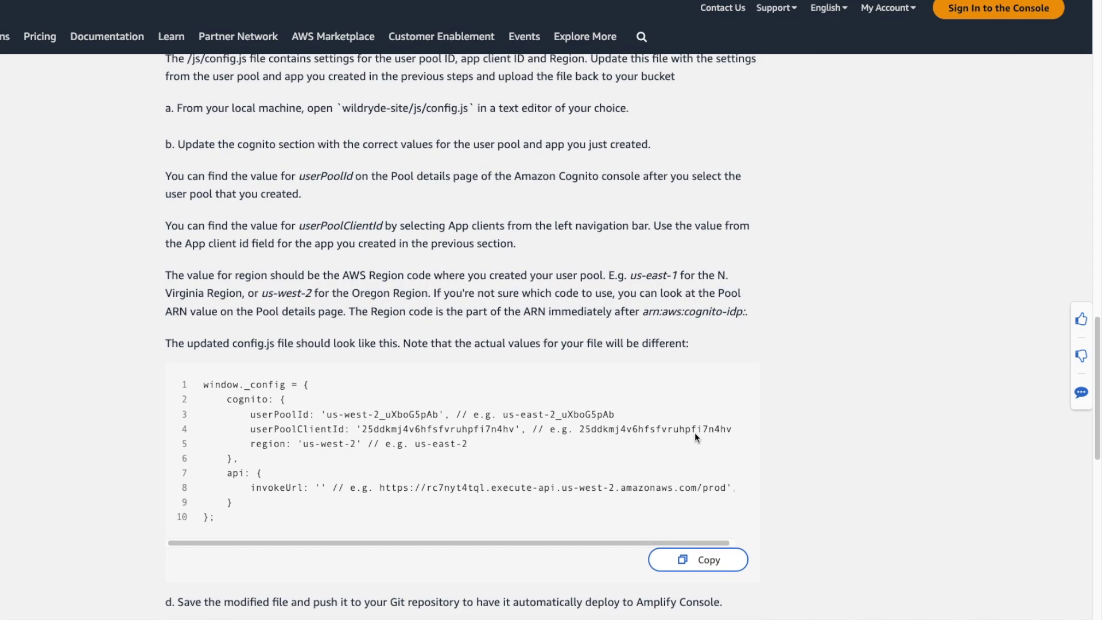
scroll(695, 437, "up", 2)
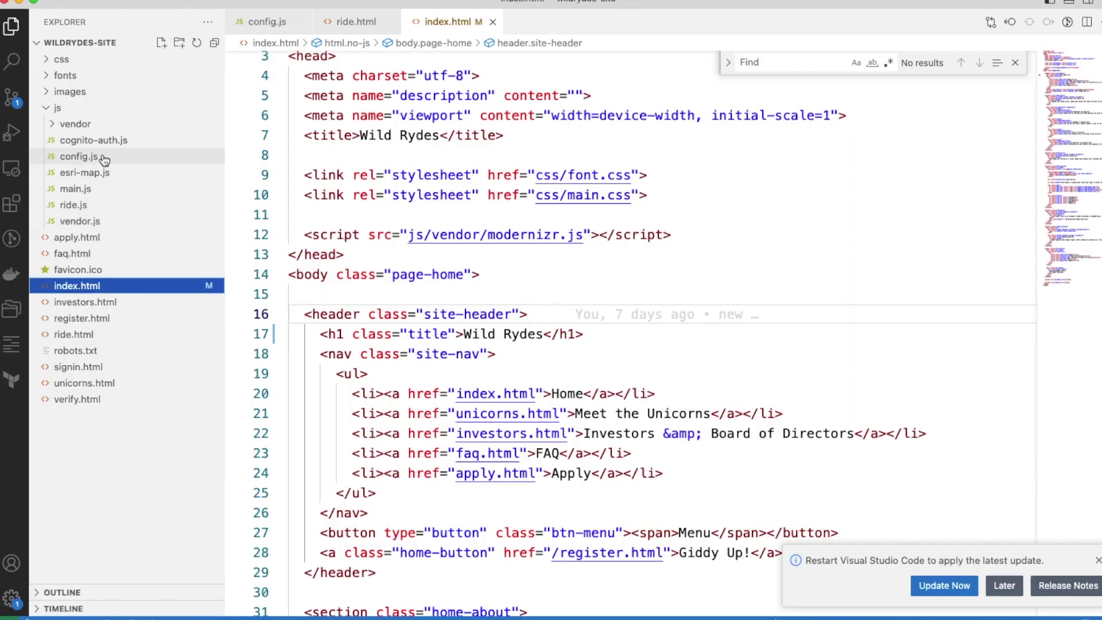
left_click(79, 156)
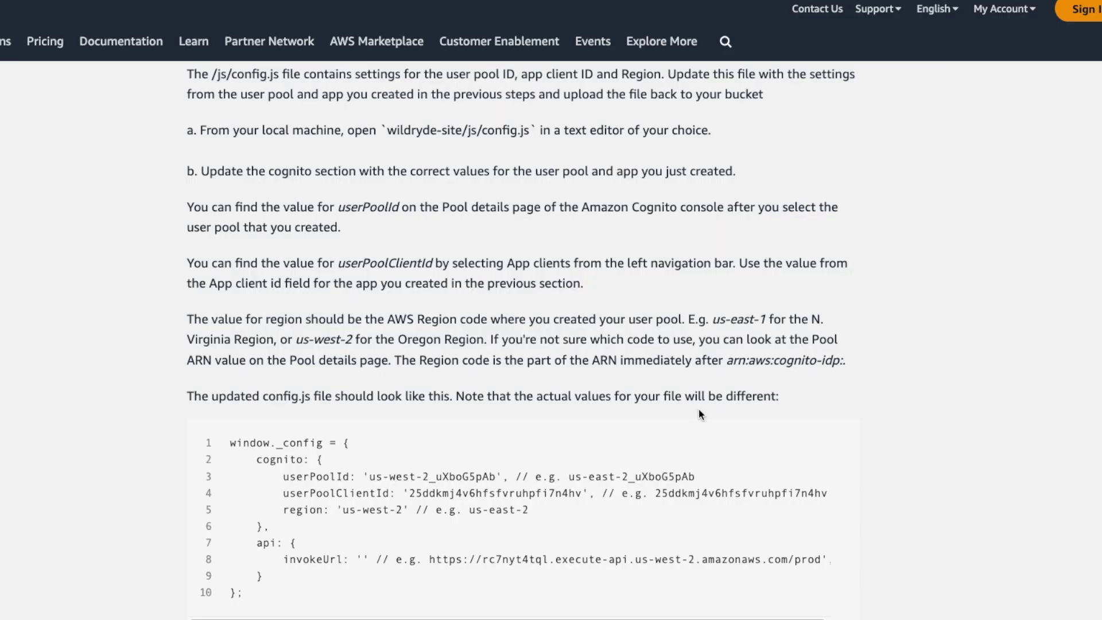
scroll(698, 409, "down", 1)
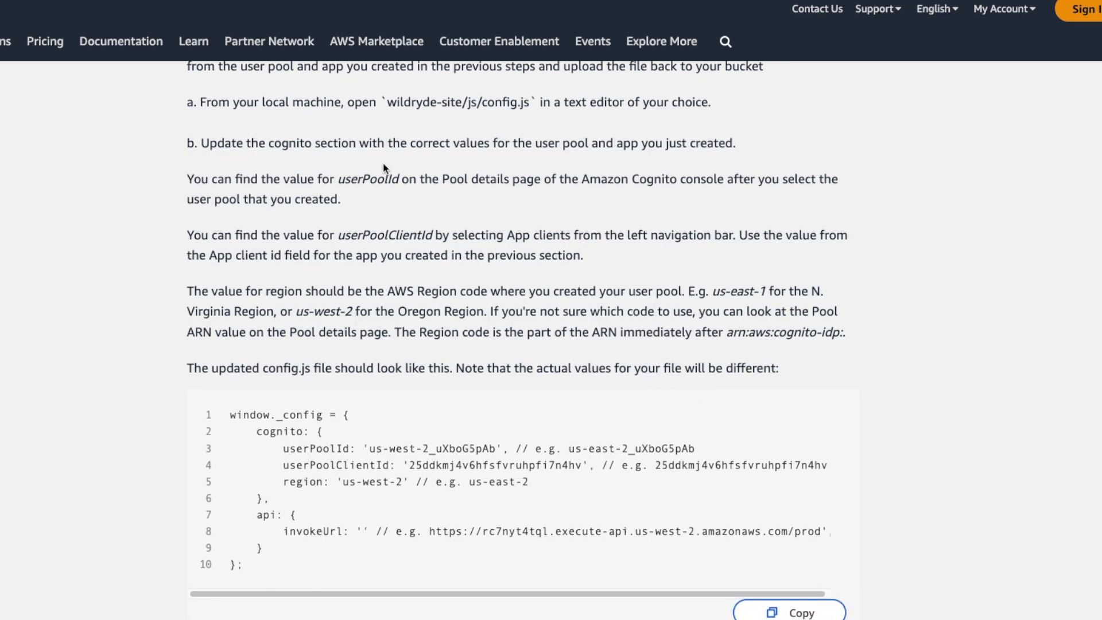
left_click_drag(340, 179, 404, 184)
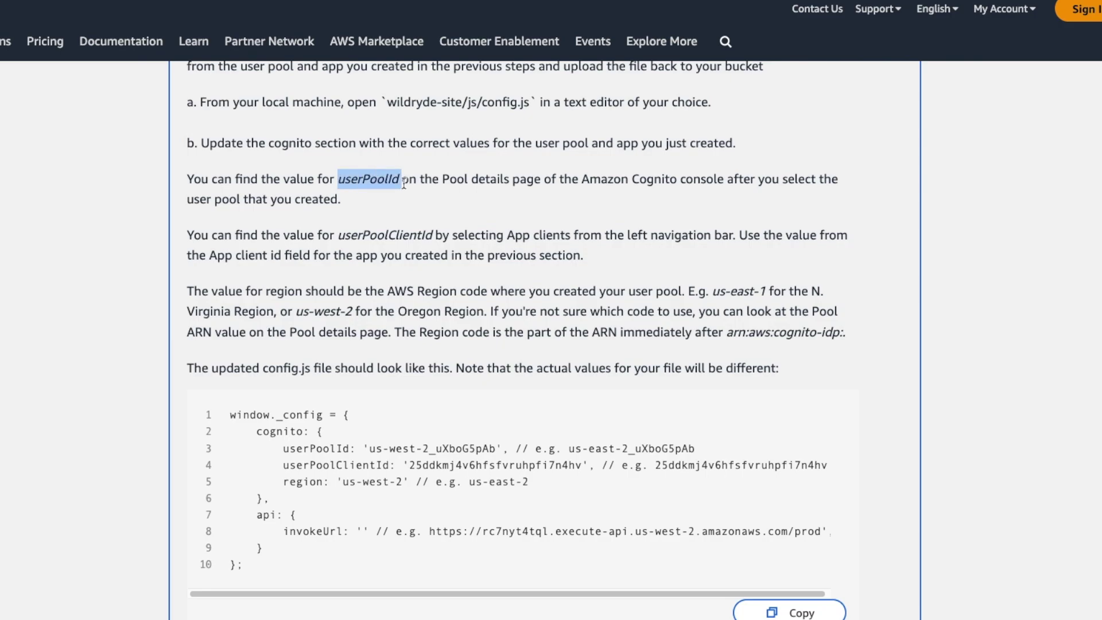
Copy the WildRydes user pool ID from Cognito into config.js's userPoolId.
key("alt+Tab")
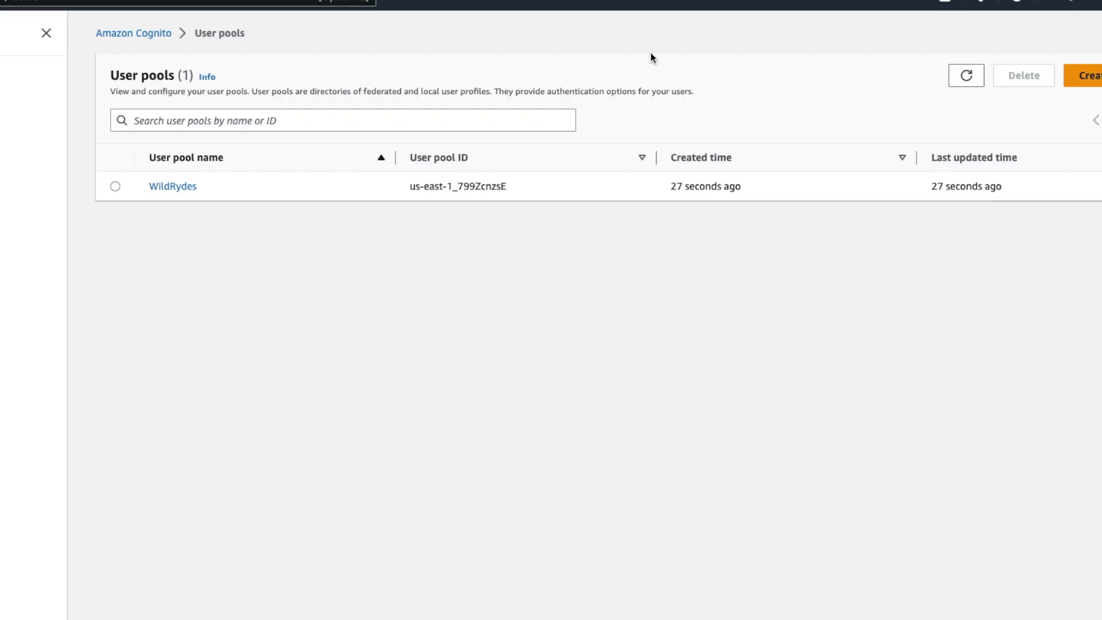
left_click_drag(411, 186, 506, 187)
right_click(474, 190)
left_click(495, 221)
key("alt+Tab")
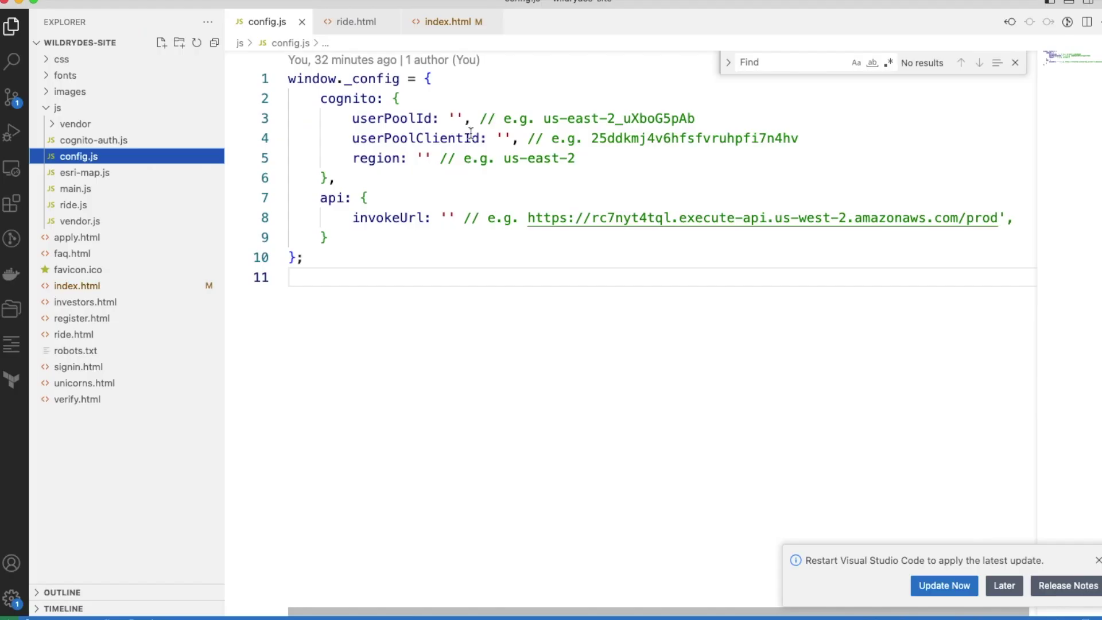
left_click(456, 117)
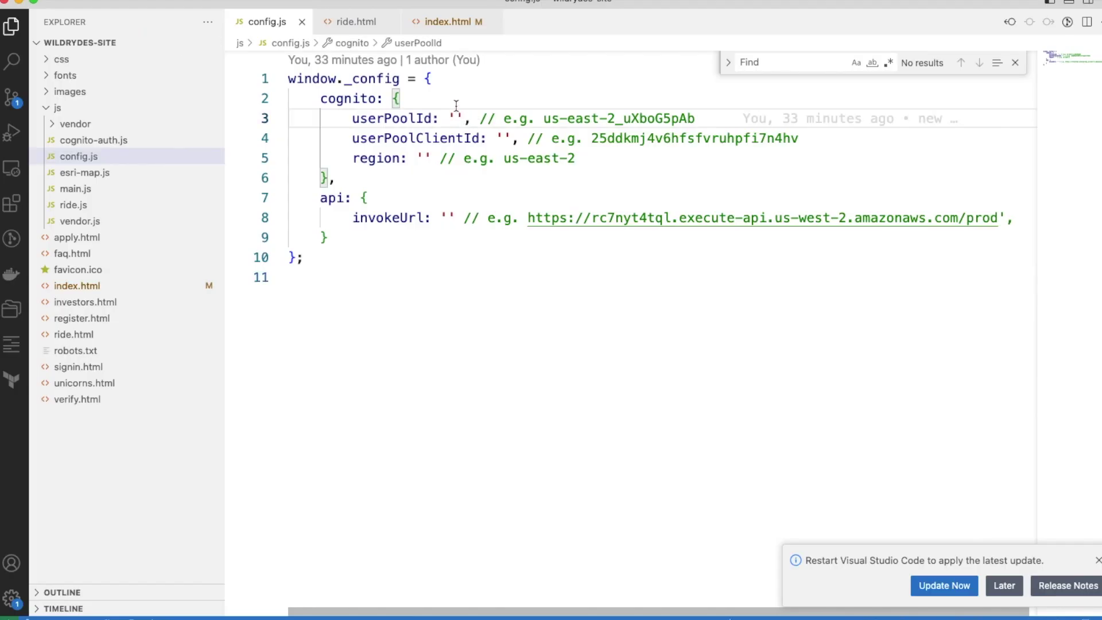
key("super+v")
key("alt+Tab")
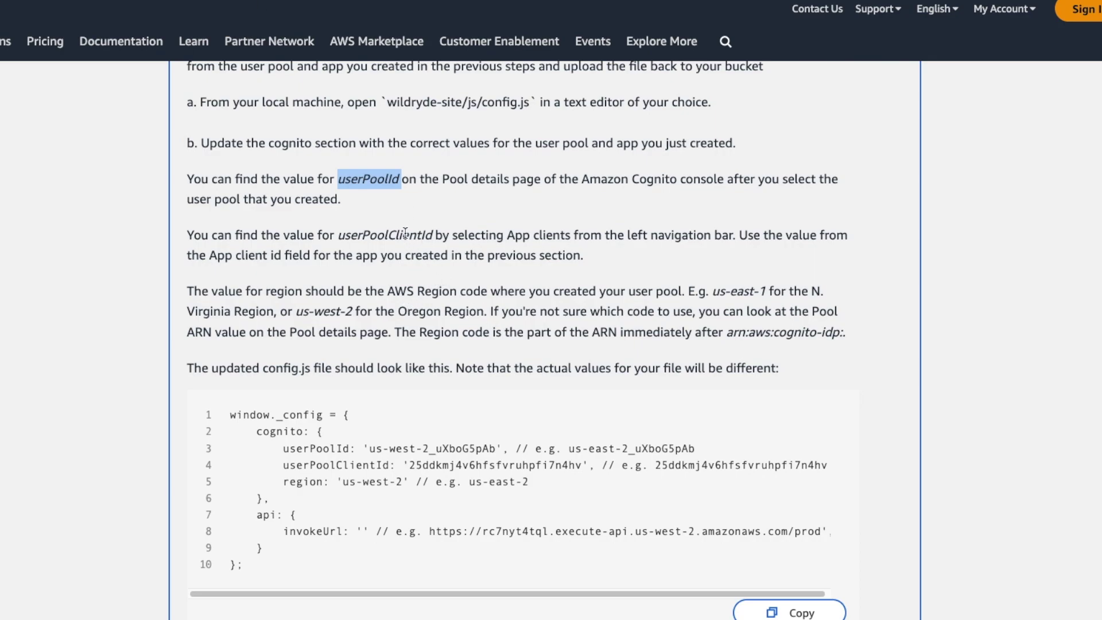
left_click(404, 233)
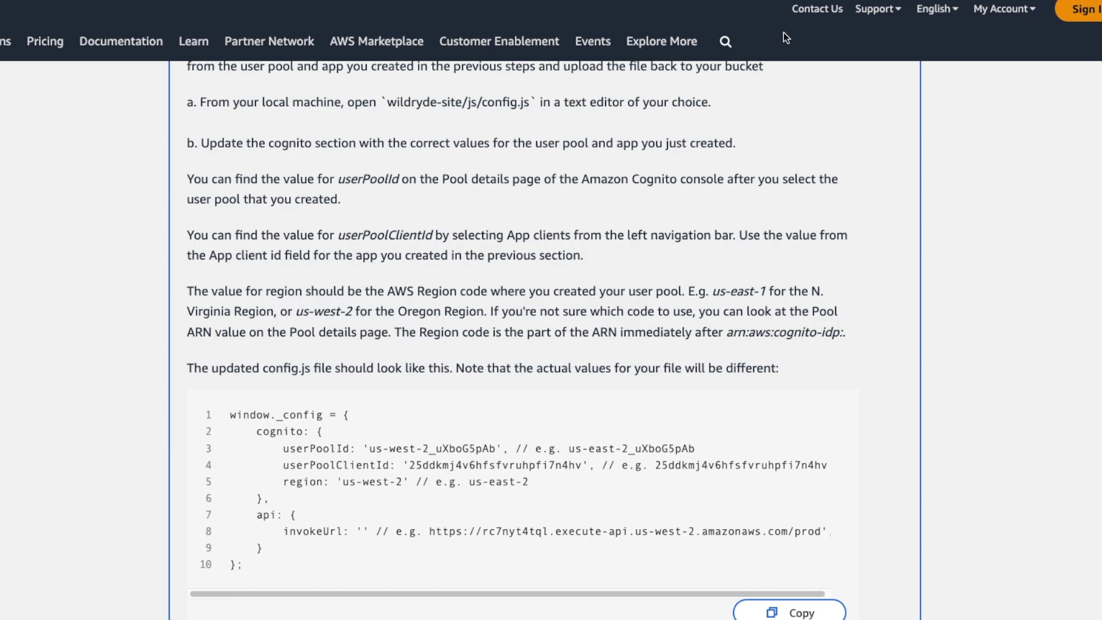
Paste the WildRydesApp client ID into userPoolClientId and set region to us-east-1.
key("alt+Tab")
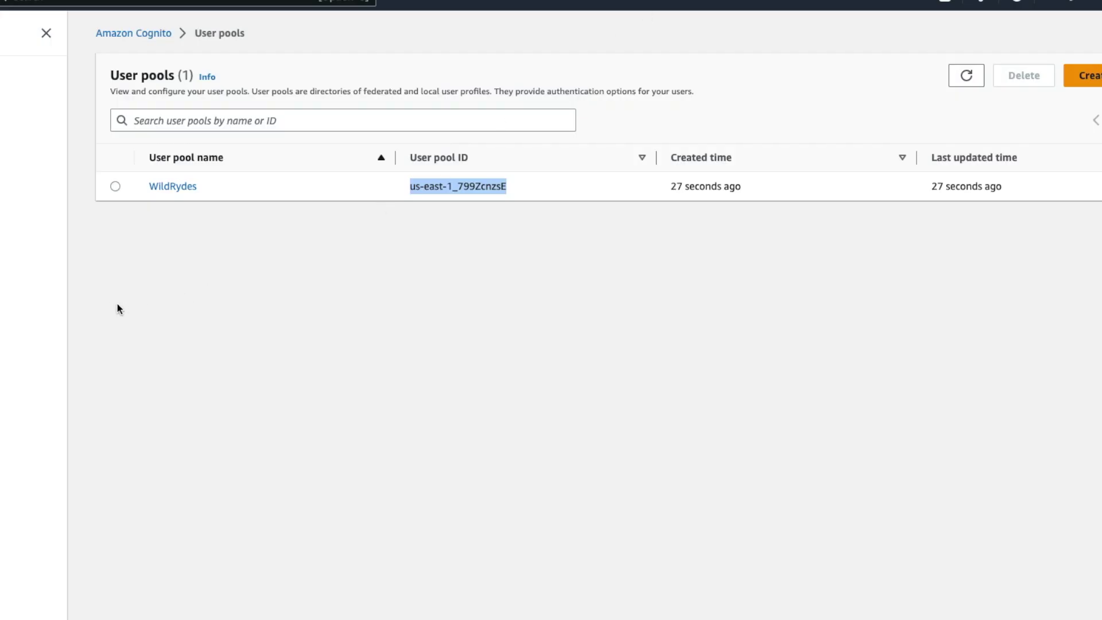
left_click(174, 190)
left_click(586, 357)
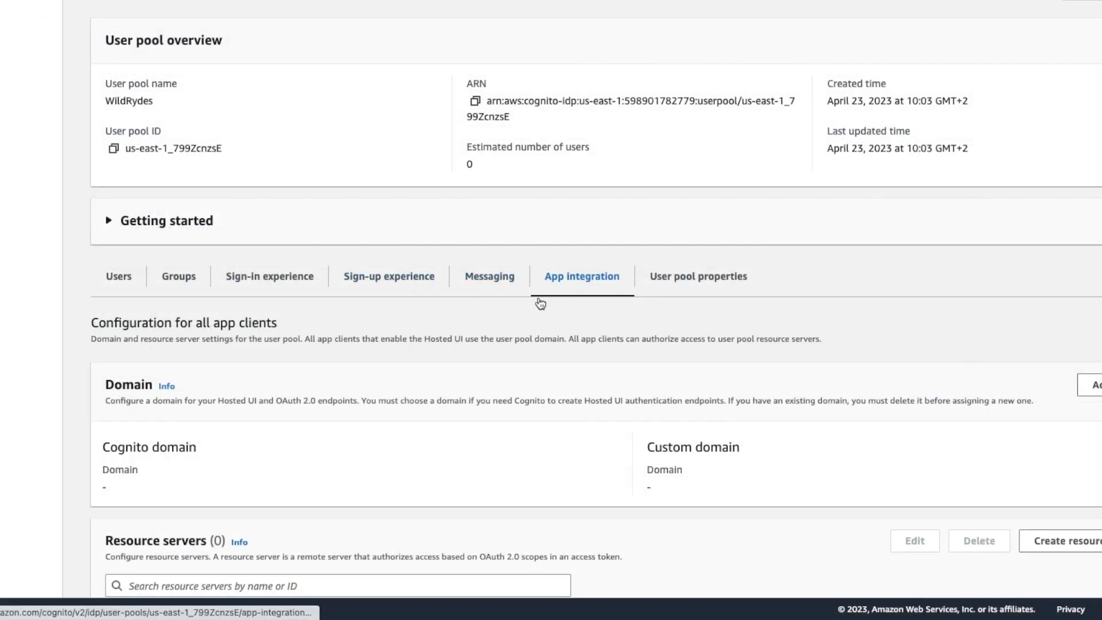
scroll(522, 308, "down", 10)
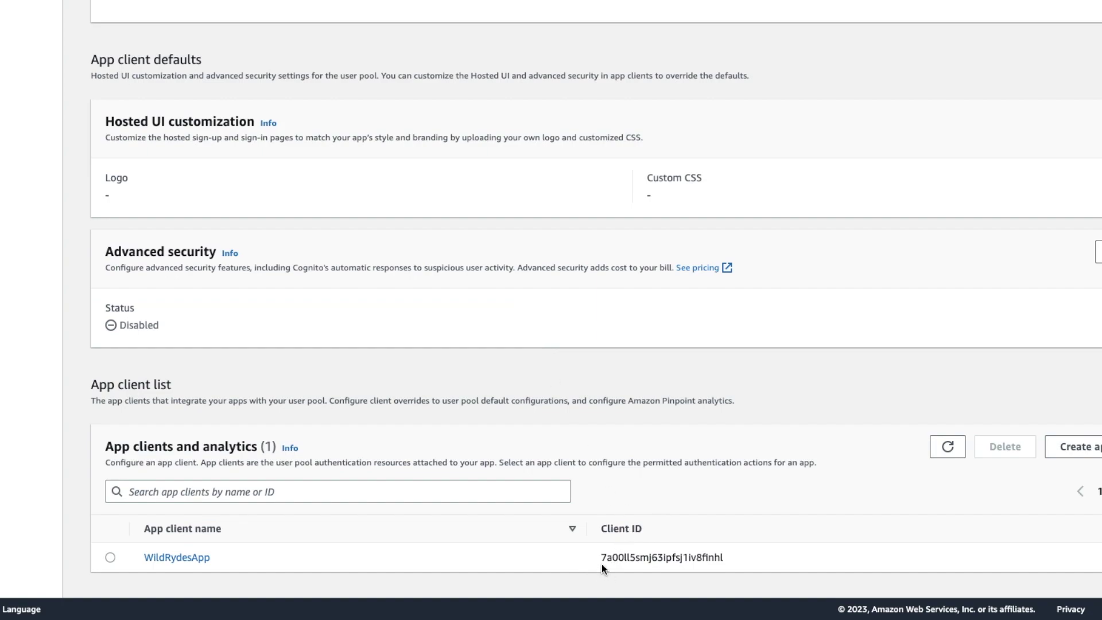
left_click_drag(603, 558, 731, 561)
right_click(666, 560)
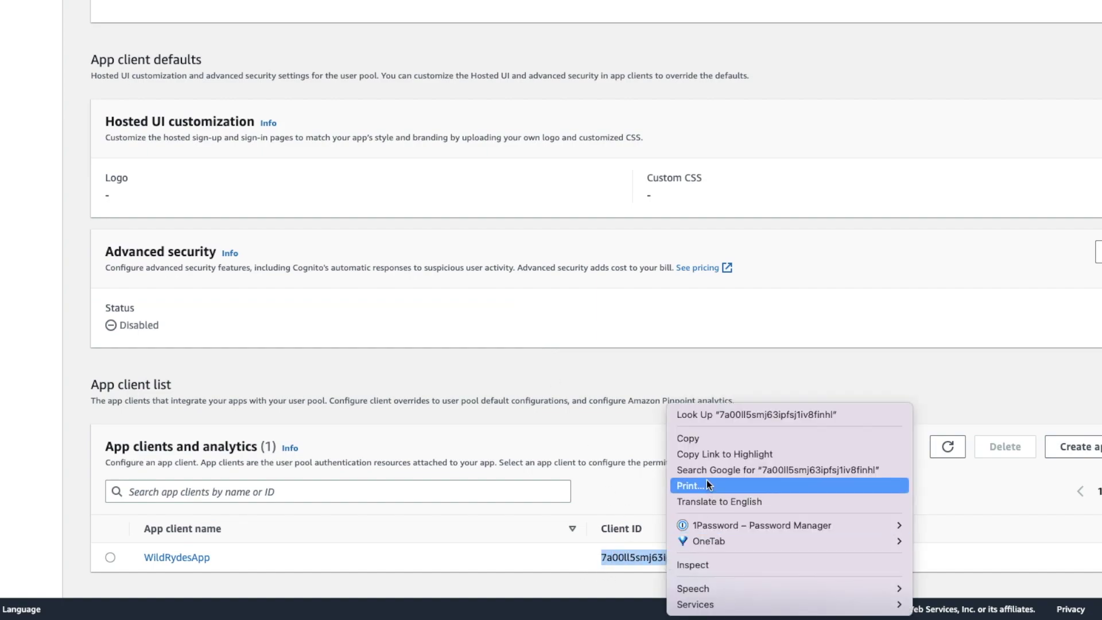
left_click(704, 439)
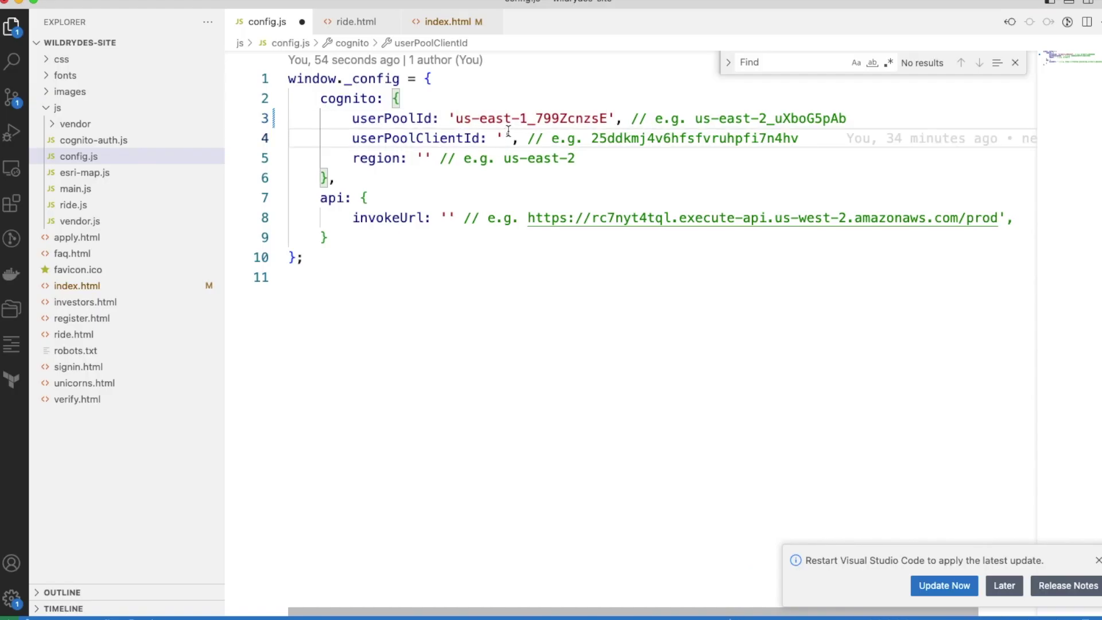
key("super+v")
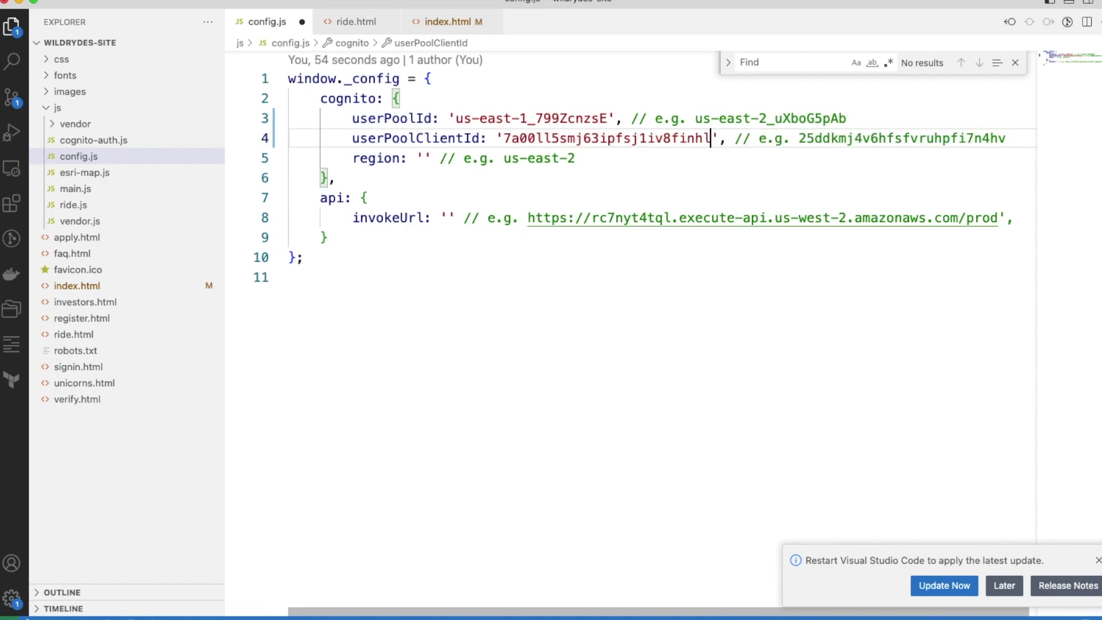
left_click(424, 158)
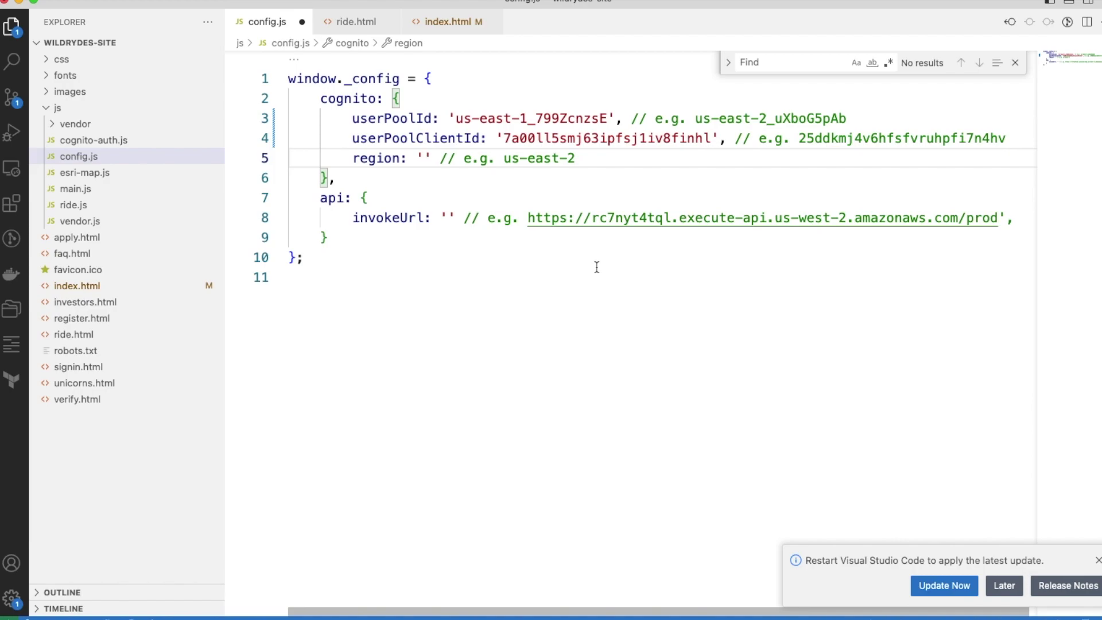
type("us-east-1")
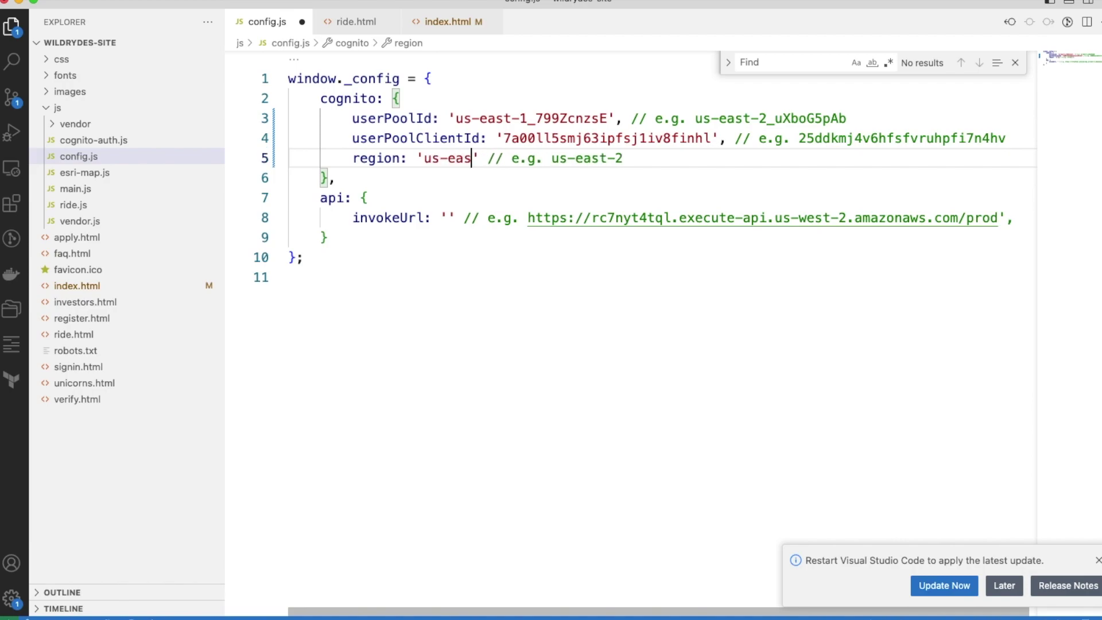
key("super+Tab")
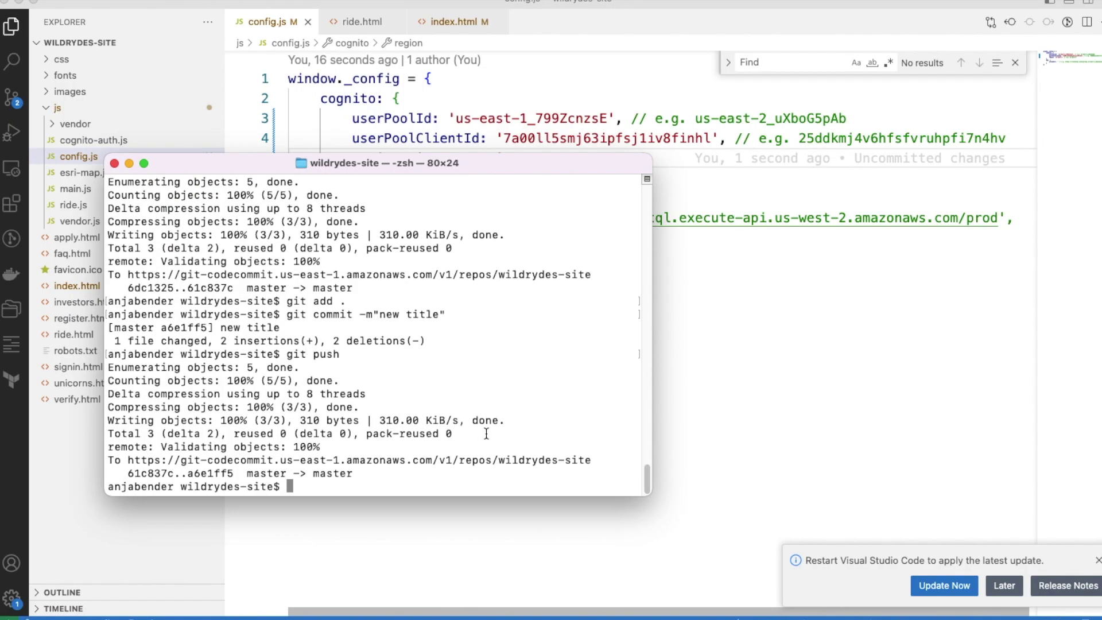
Stage all changes with git add . and commit them with message "change config".
type("git add .")
key("Return")
type("git ")
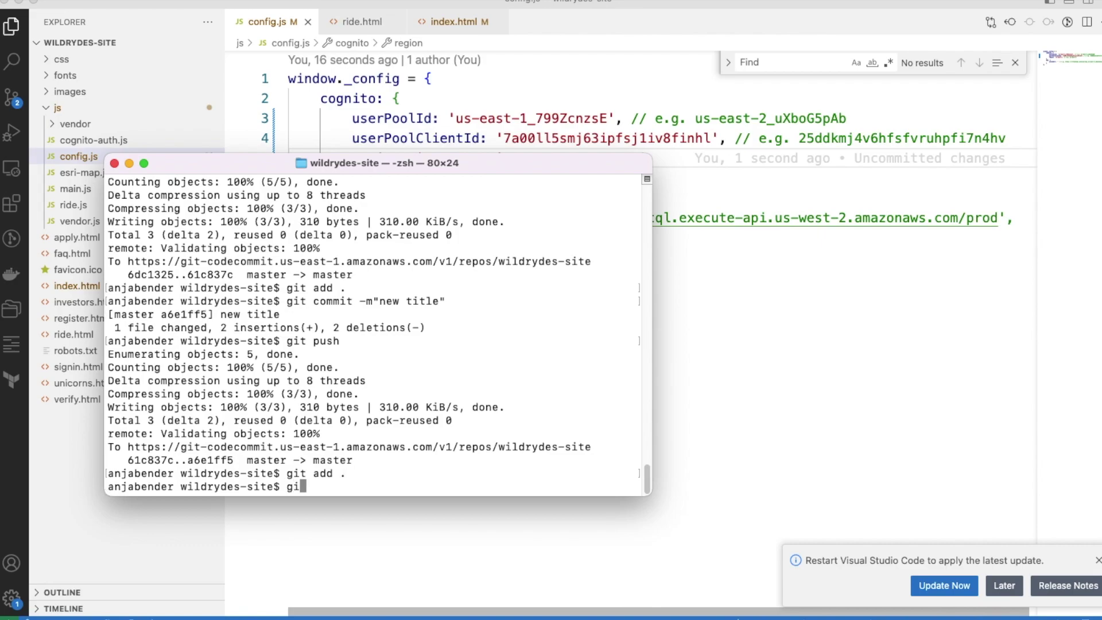
type("commit -m\"")
type("new")
key("BackSpace")
key("BackSpace")
key("BackSpace")
key("BackSpace")
type("change conf")
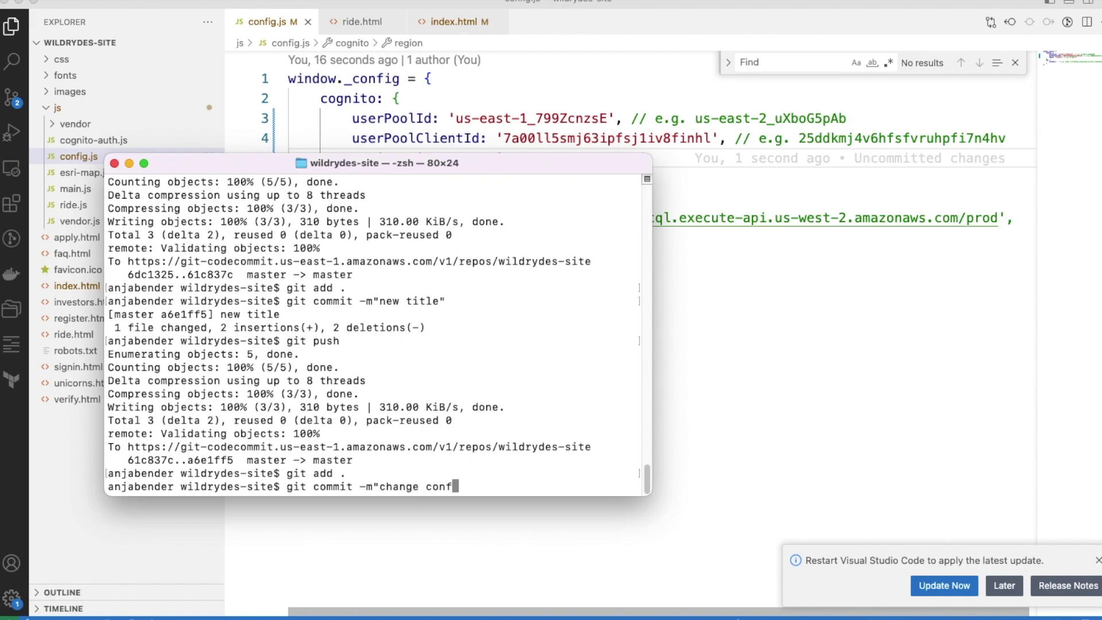
type("ig\"")
key("Return")
type("git psu")
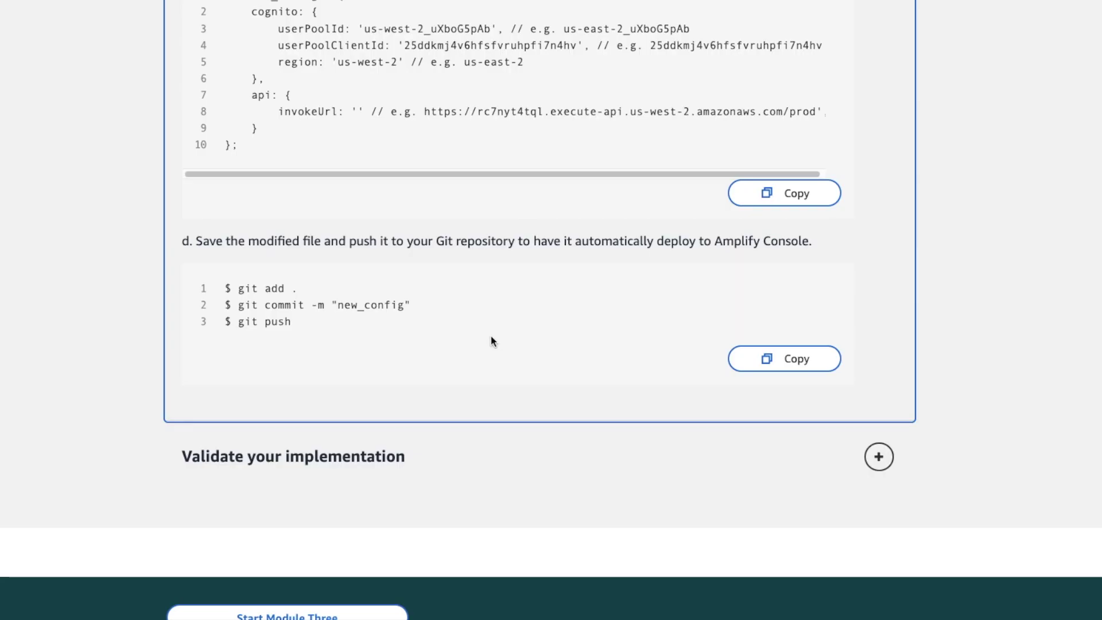
Expand Validate your implementation and highlight /register.html in its steps.
scroll(491, 336, "down", 3)
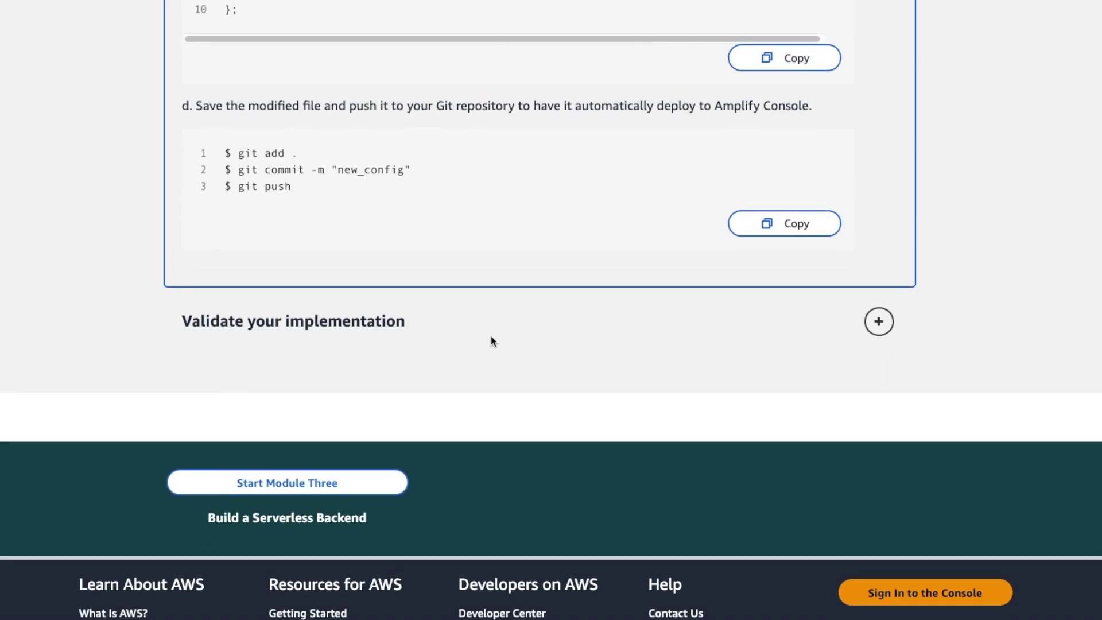
left_click(879, 322)
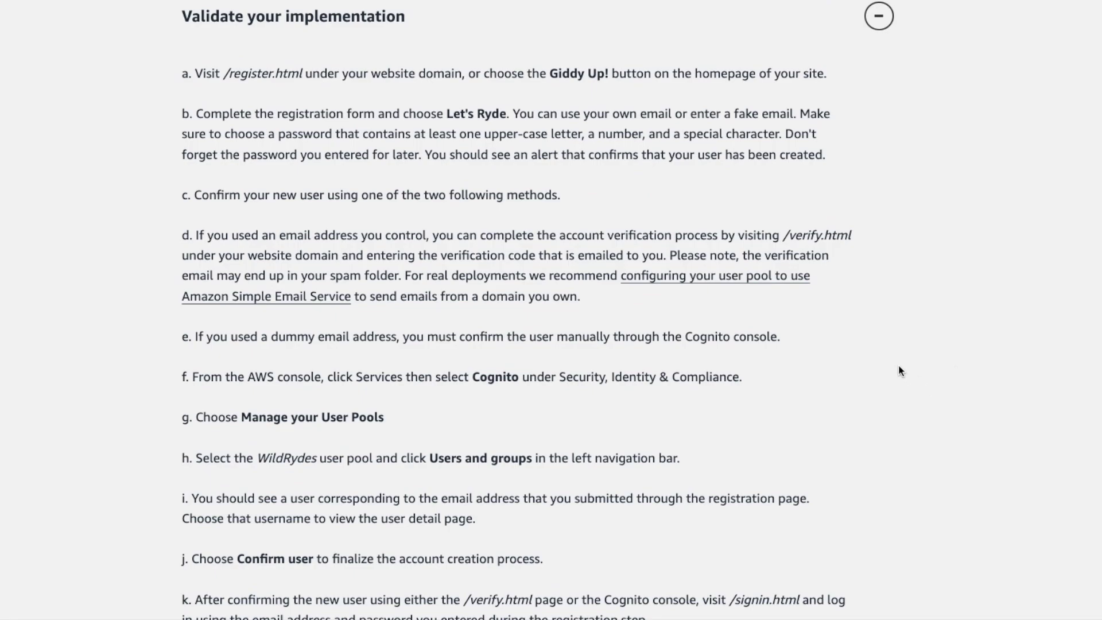
scroll(900, 370, "down", 8)
scroll(900, 370, "up", 7)
scroll(899, 370, "up", 2)
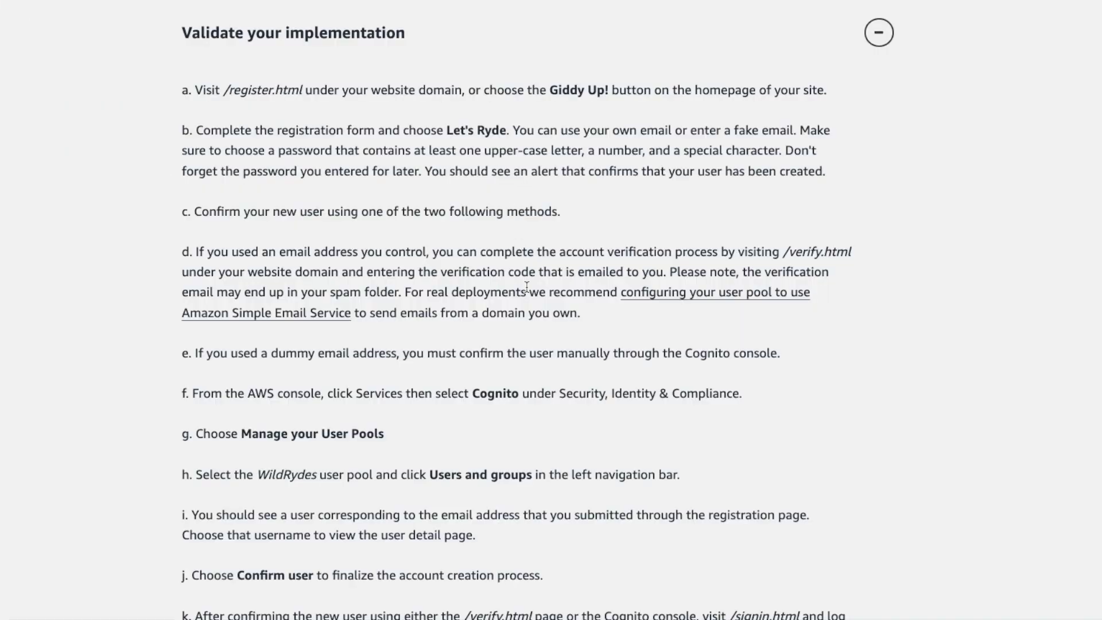
left_click_drag(226, 191, 293, 191)
Deselect /register.html in the tutorial and scroll down the page.
left_click(383, 220)
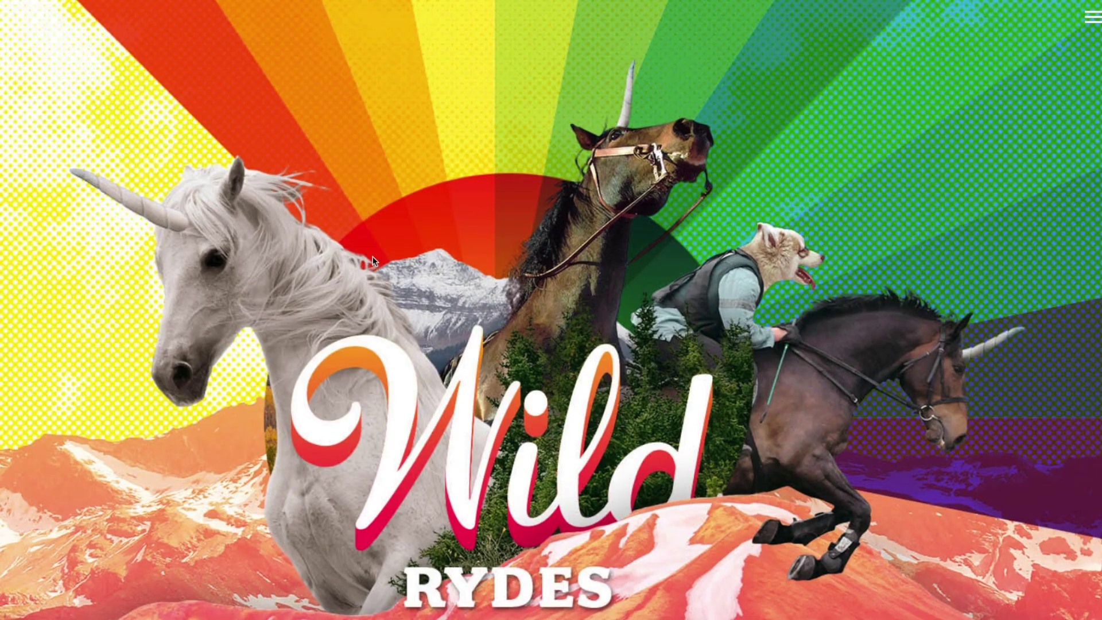
scroll(372, 260, "down", 3)
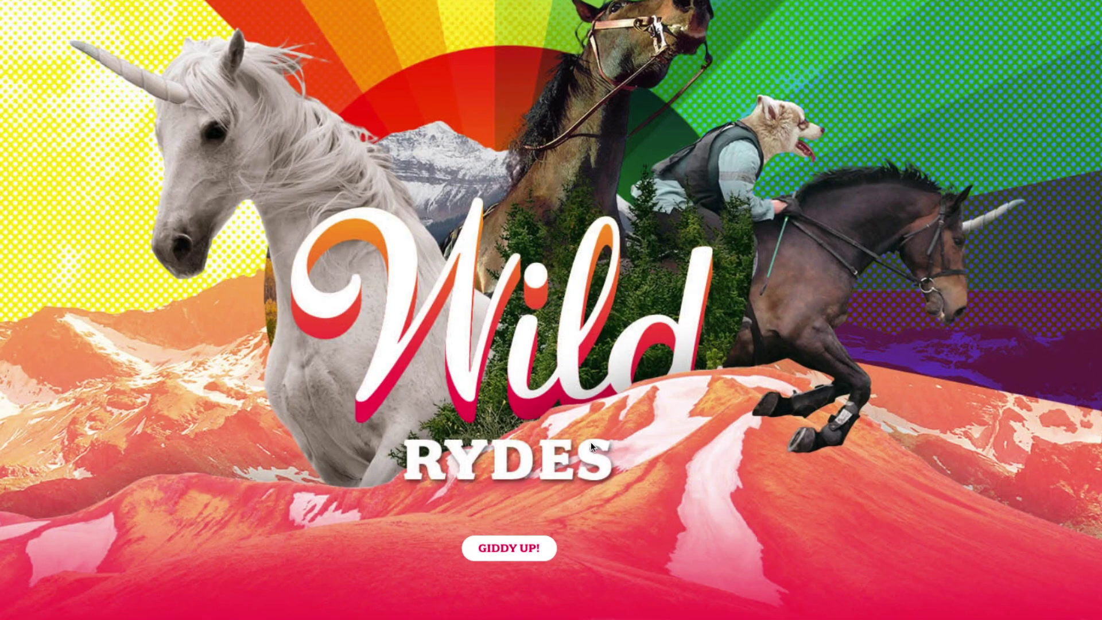
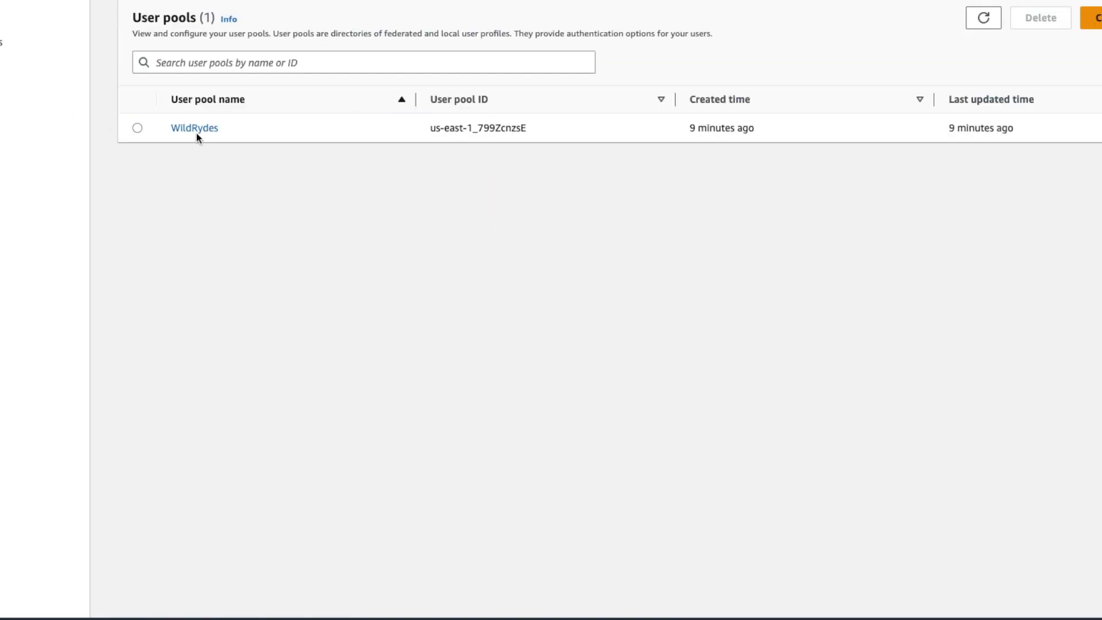
Open the WildRydes user pool and check its one confirmed, enabled user.
left_click(197, 131)
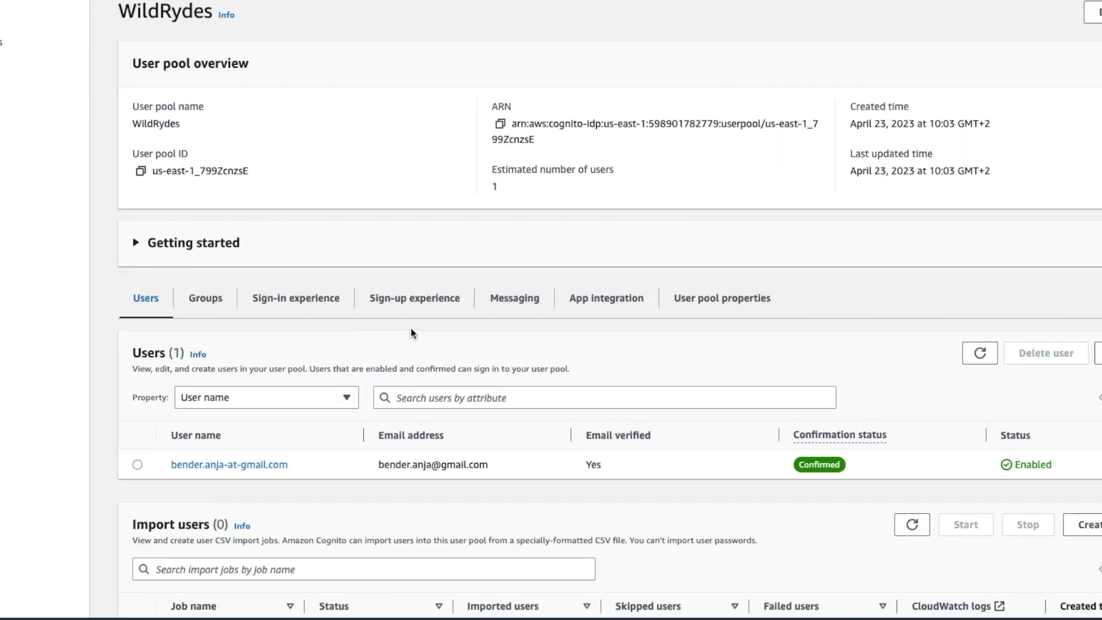
scroll(287, 339, "down", 1)
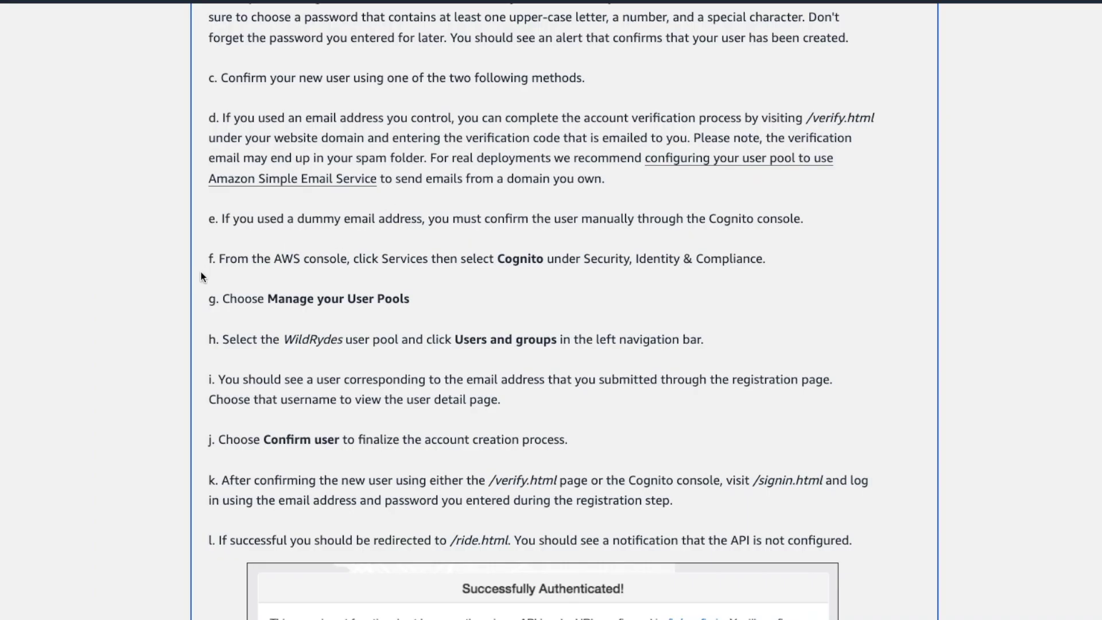
scroll(208, 271, "down", 8)
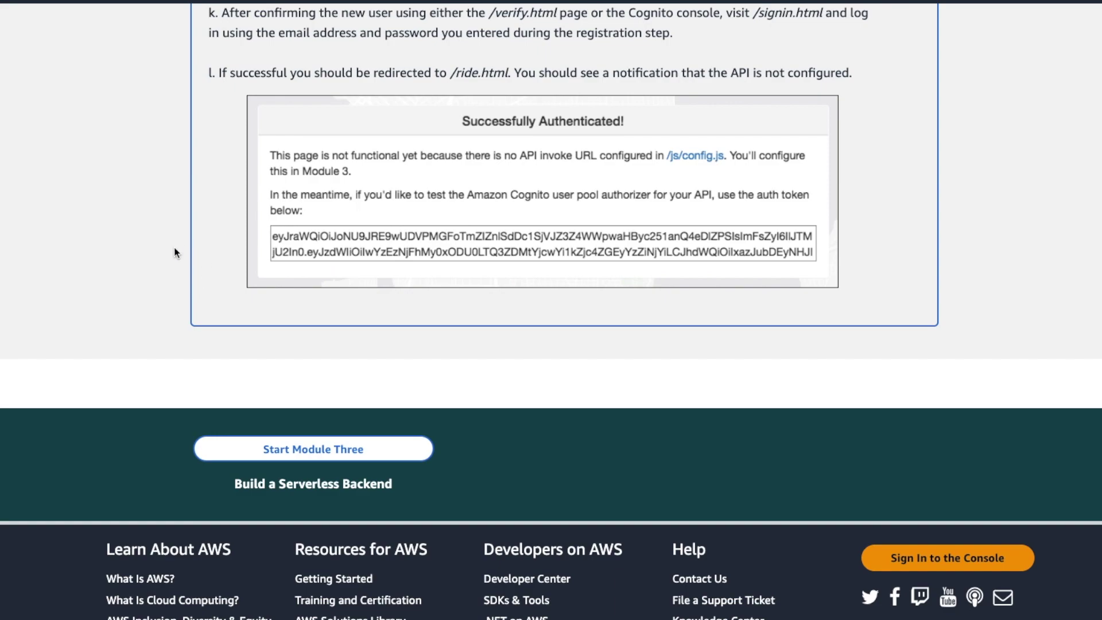
Start Module Three and expand the Create an Amazon DynamoDB Table instructions, then go to DynamoDB.
left_click(290, 450)
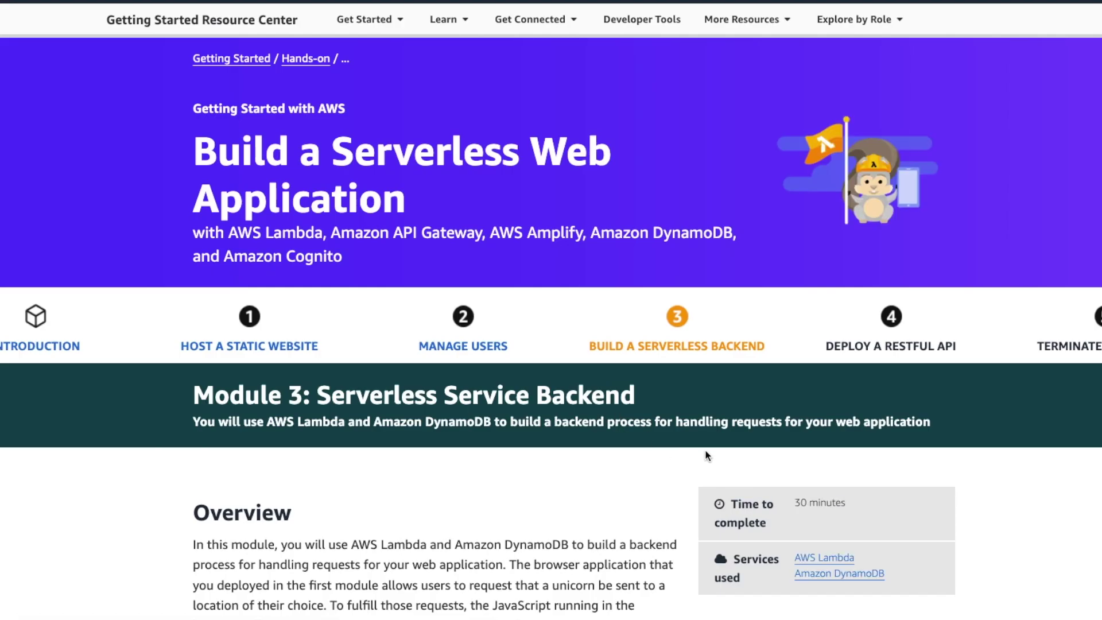
scroll(706, 454, "down", 5)
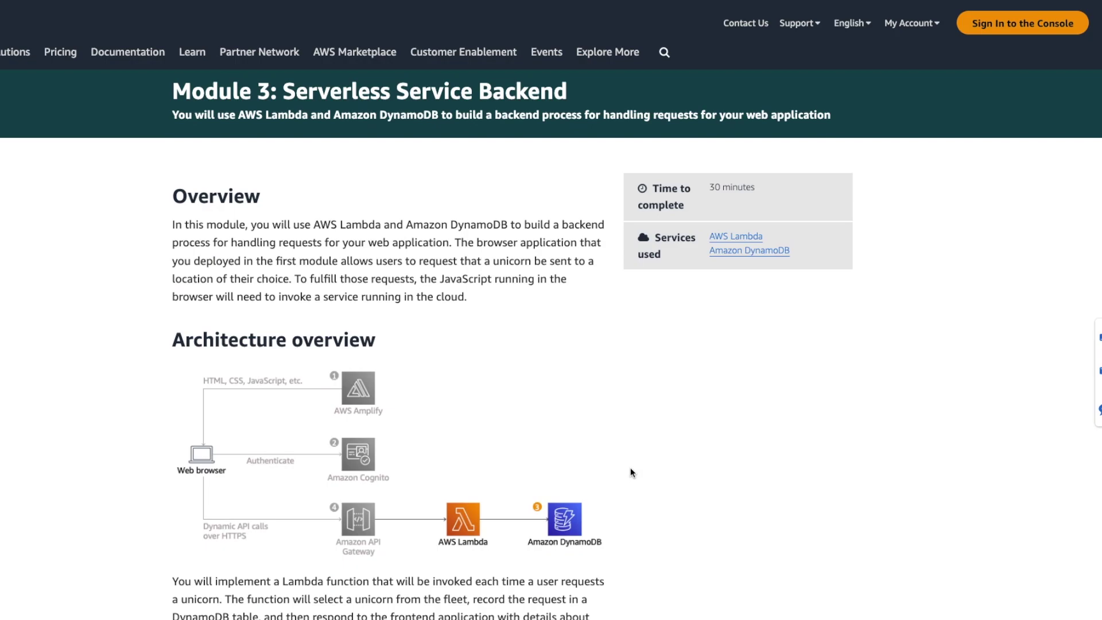
scroll(556, 457, "up", 1)
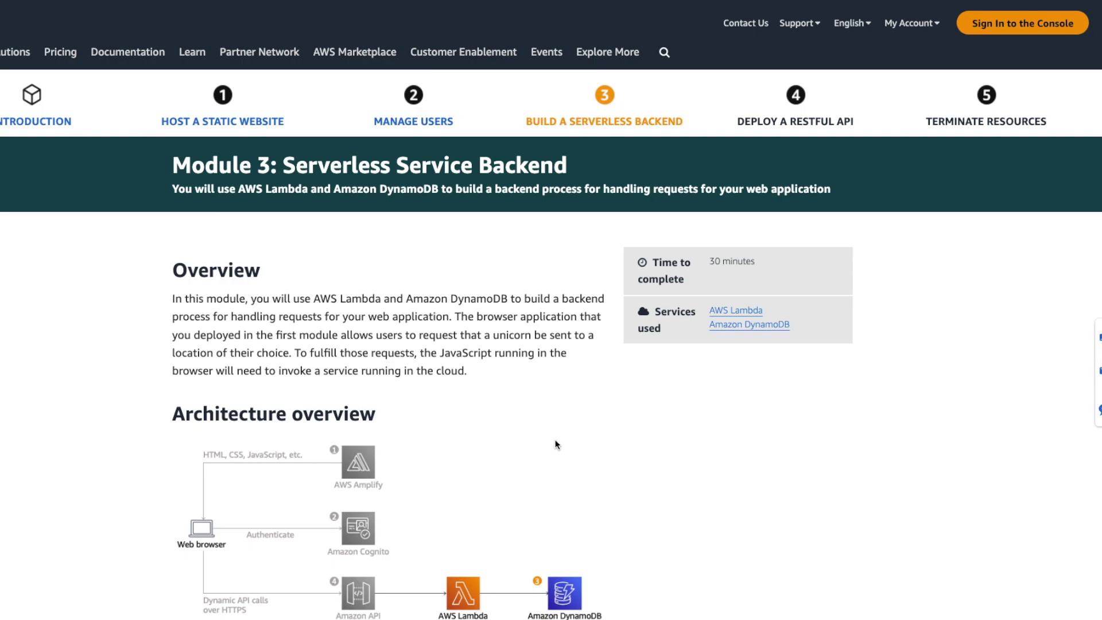
scroll(574, 422, "down", 15)
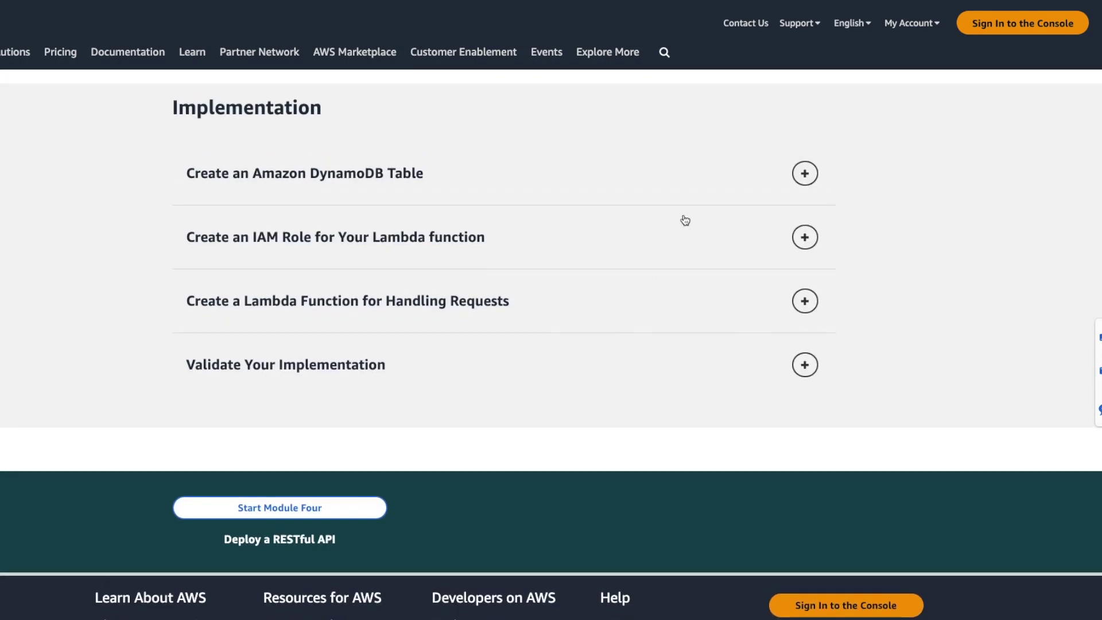
left_click(805, 173)
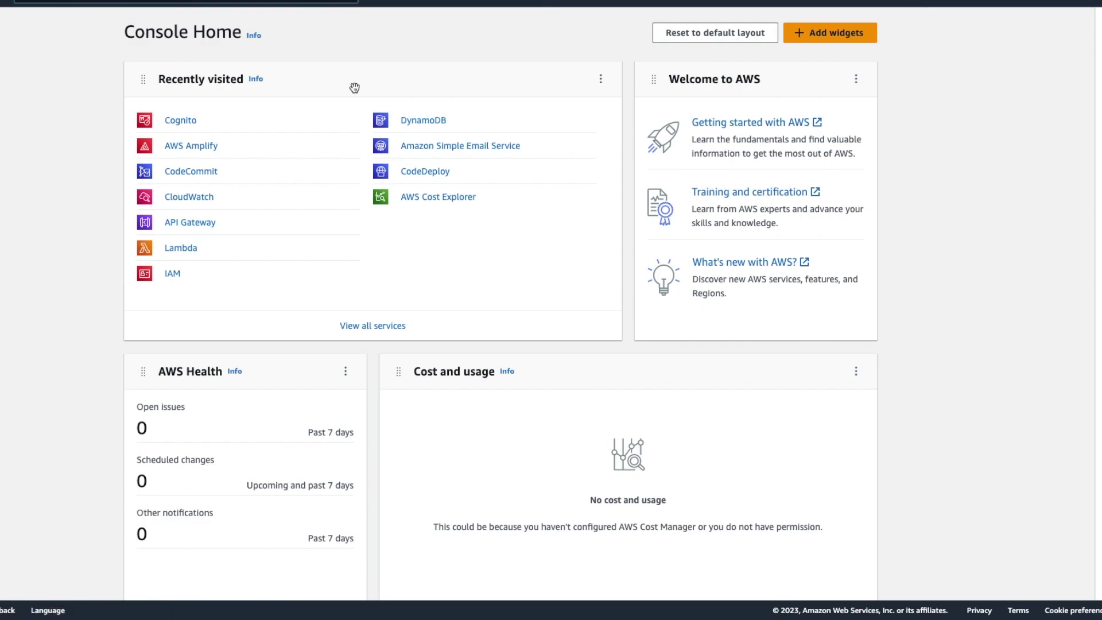
left_click(436, 120)
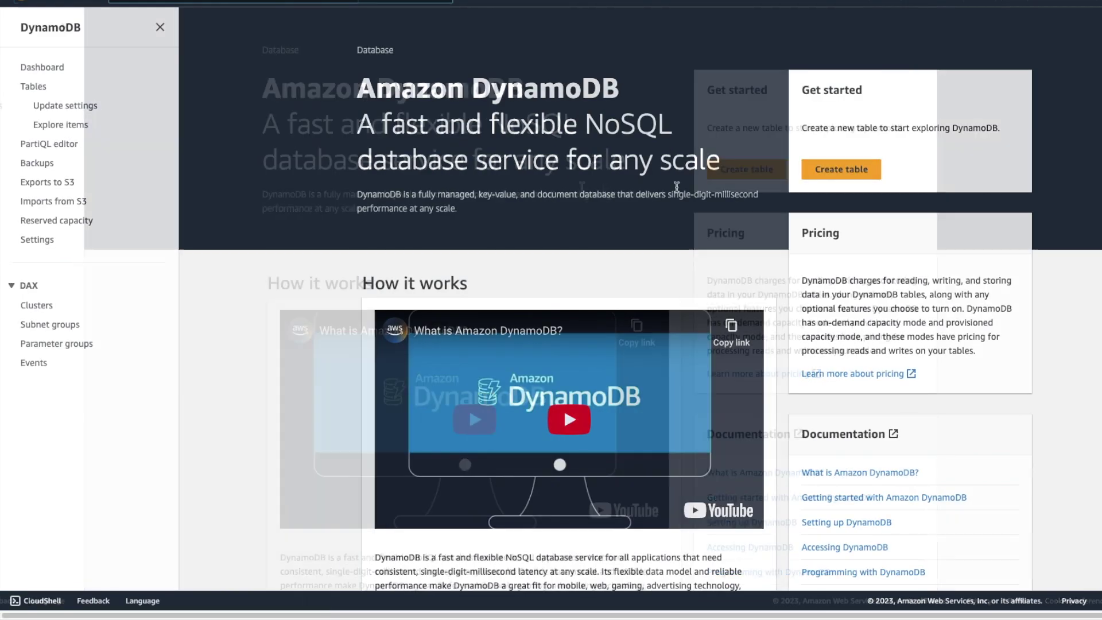
Create a DynamoDB table named Rides with partition key RideId and default settings.
left_click(747, 169)
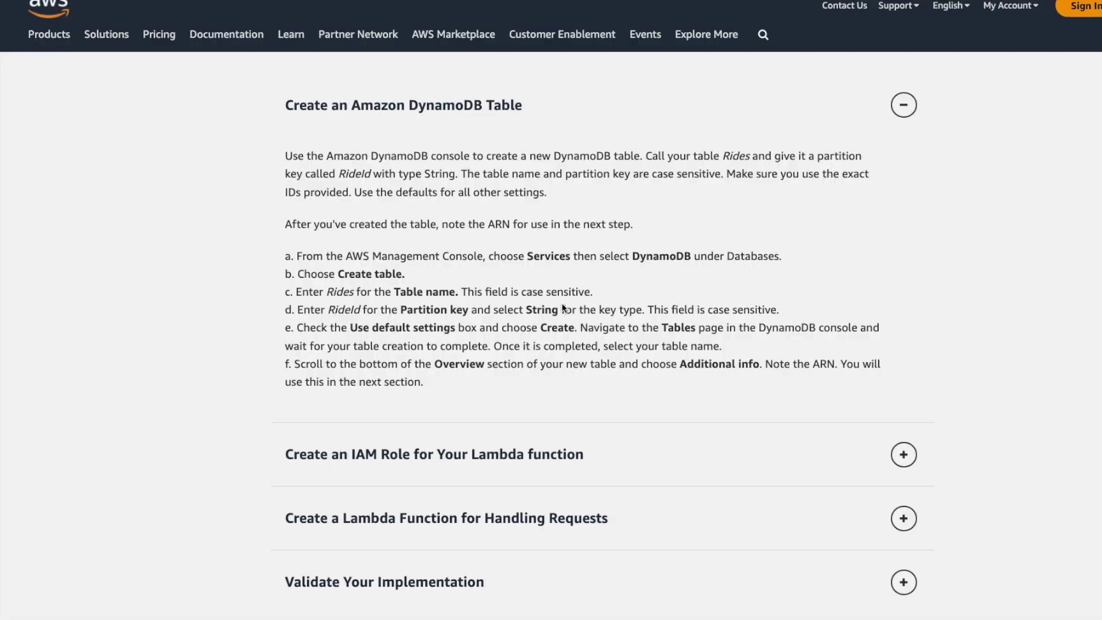
left_click(899, 6)
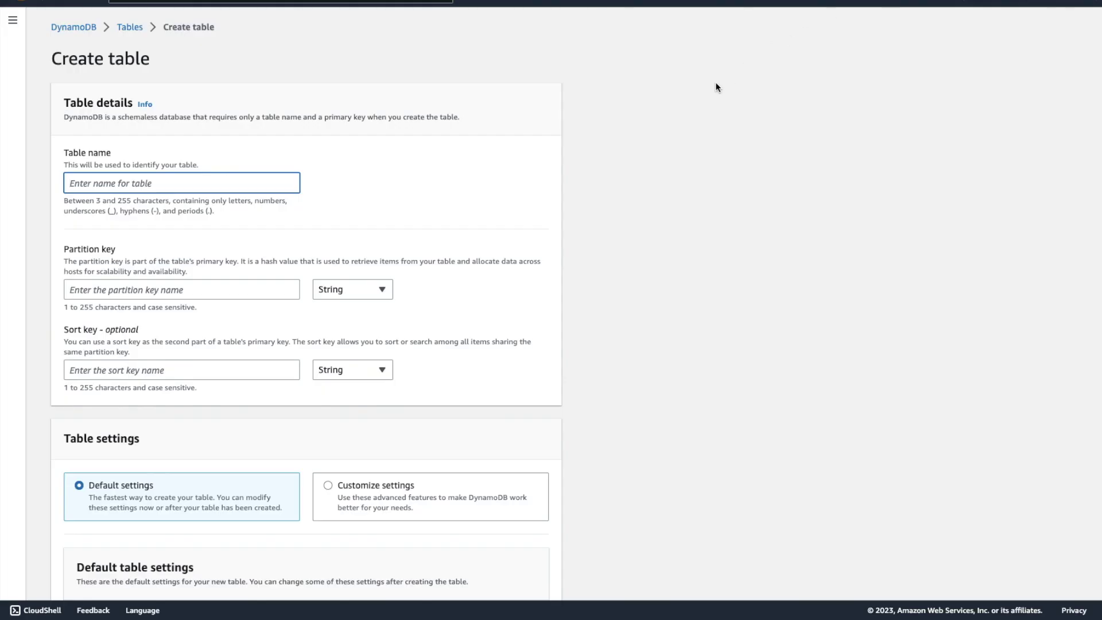
type("Rides")
scroll(218, 310, "down", 1)
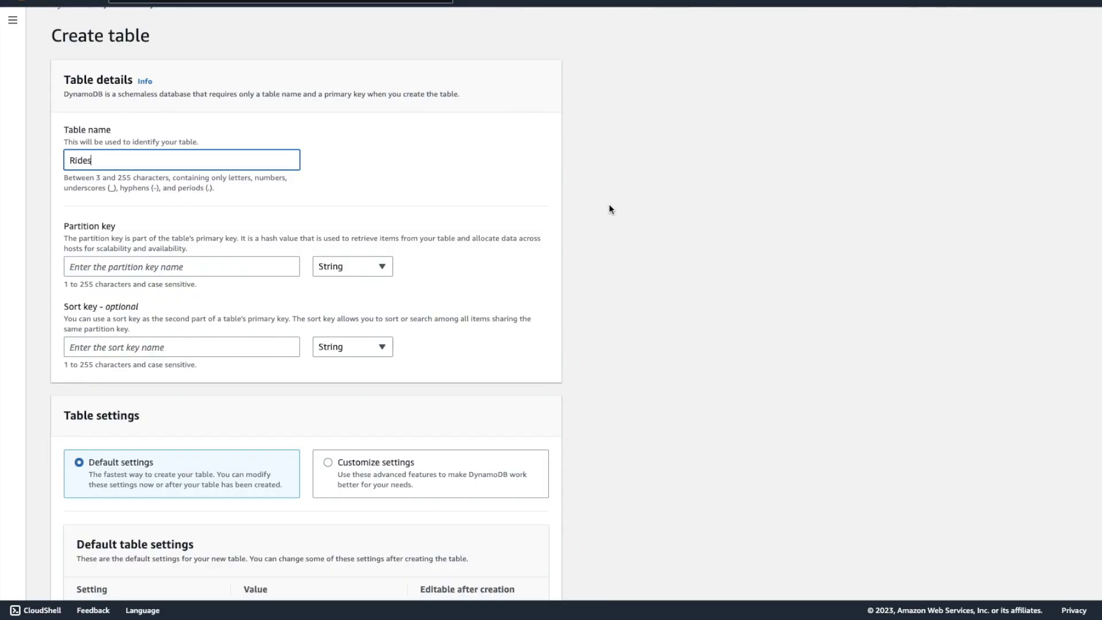
left_click(230, 263)
type("RideId")
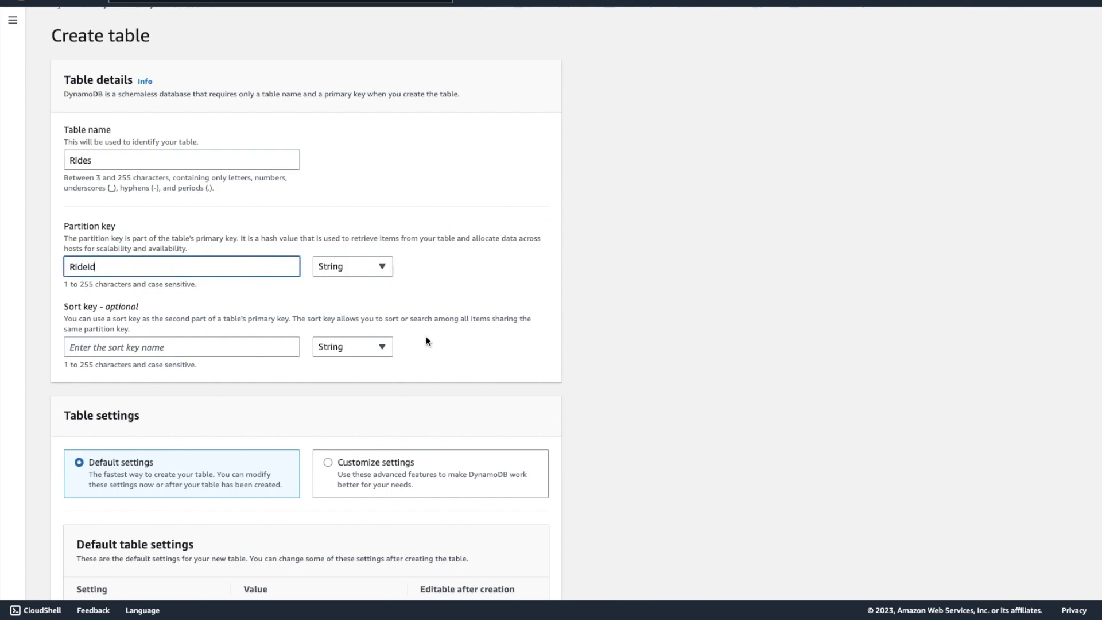
scroll(425, 337, "down", 4)
scroll(423, 338, "down", 5)
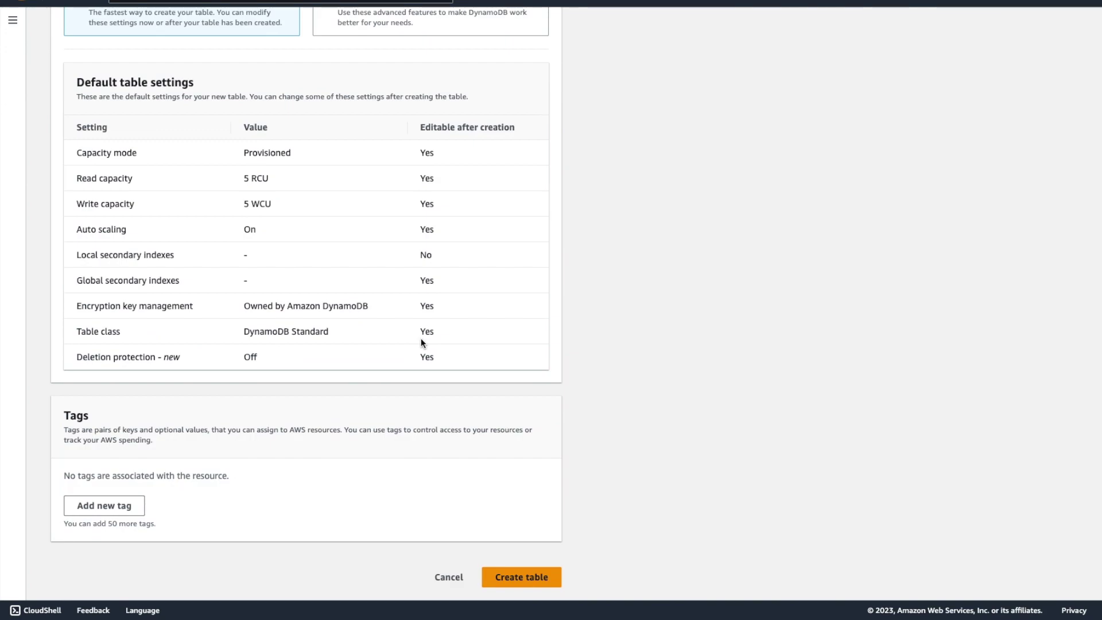
left_click(511, 576)
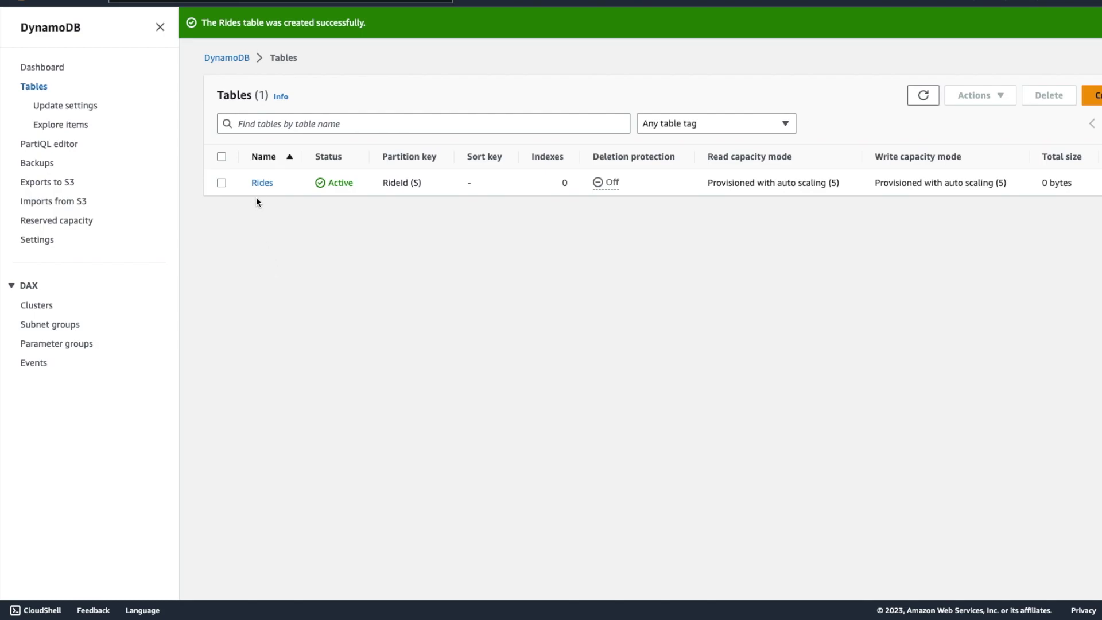
Copy the Rides table ARN from its Additional info and return to the tutorial.
left_click(262, 183)
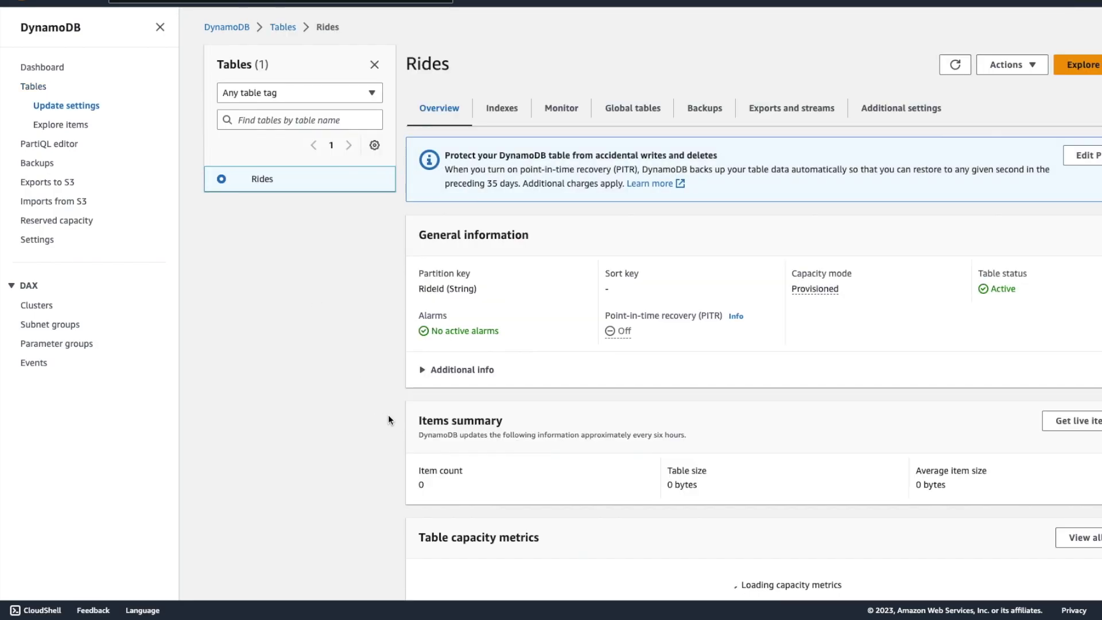
scroll(578, 357, "down", 1)
scroll(577, 360, "down", 5)
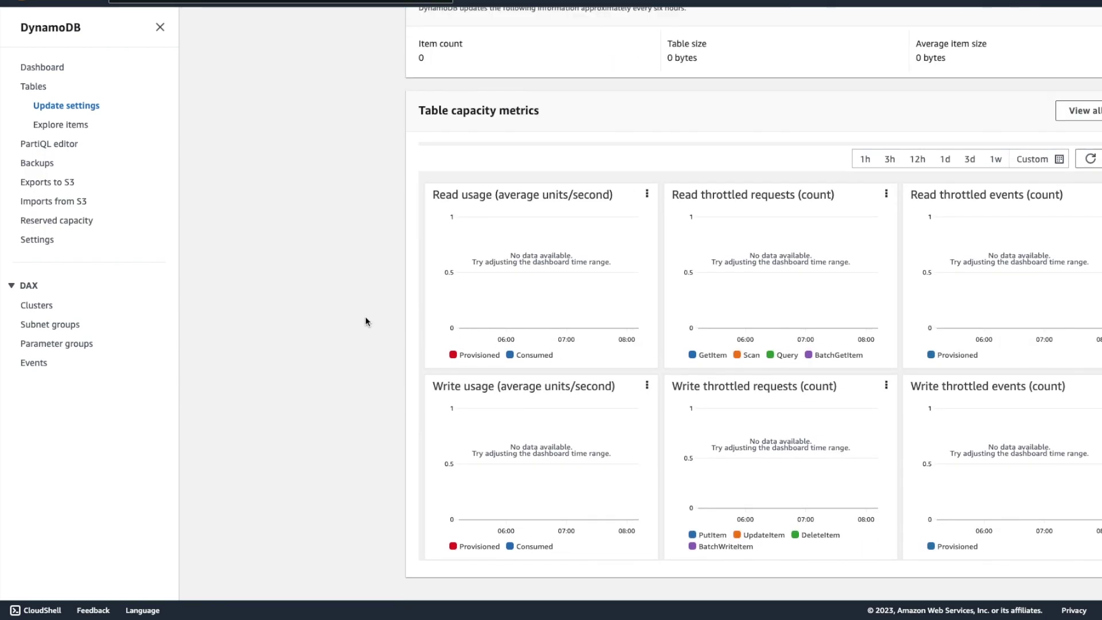
scroll(383, 327, "up", 5)
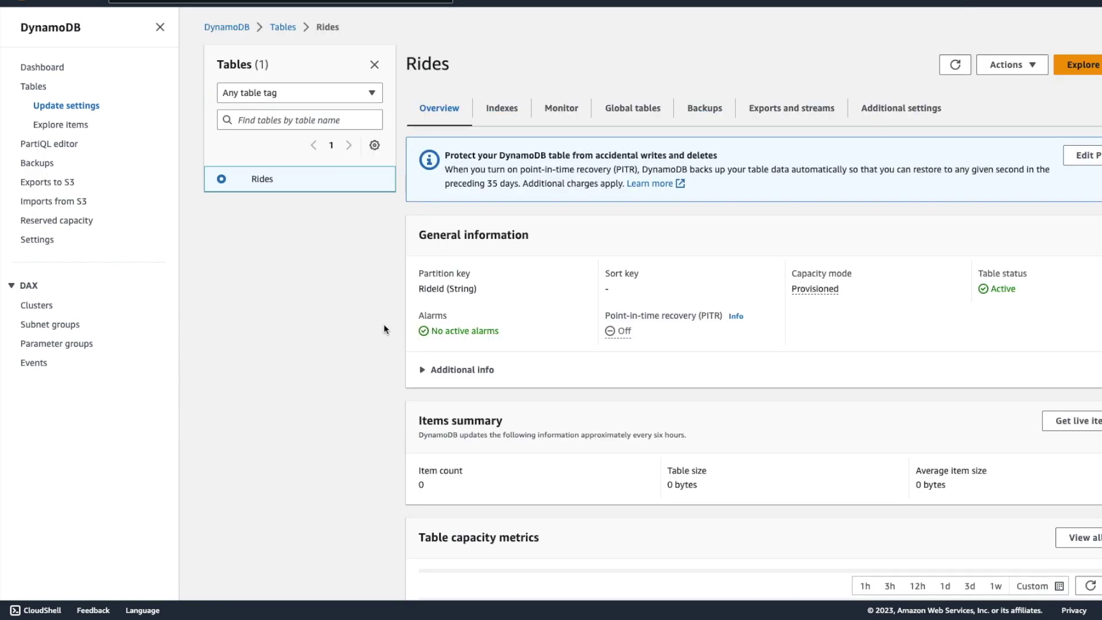
left_click(432, 370)
left_click(426, 495)
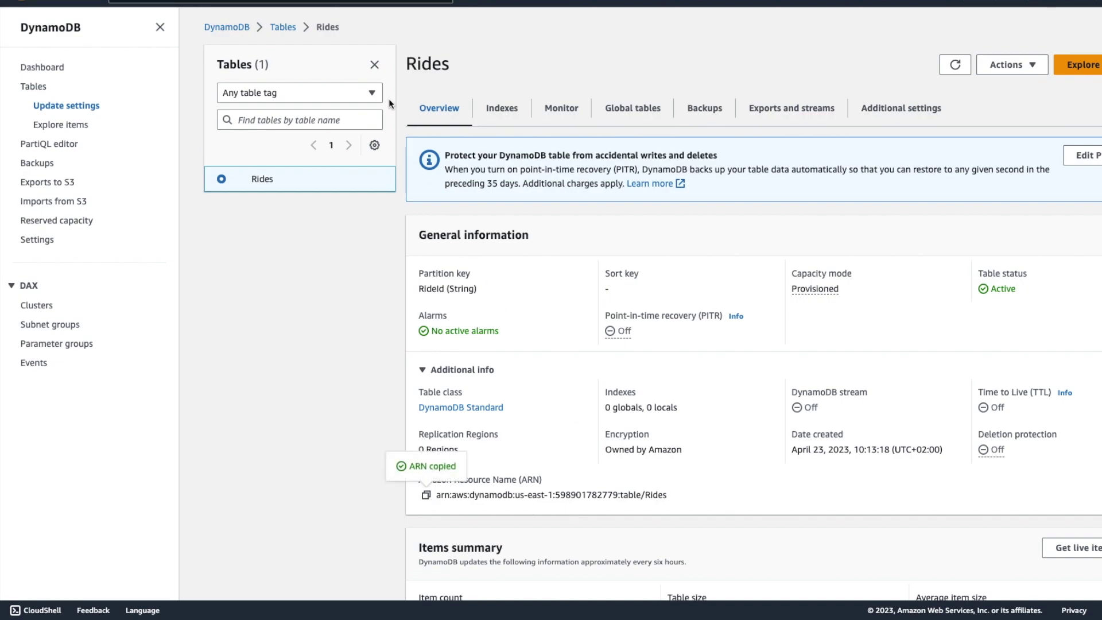
key("ctrl+Tab")
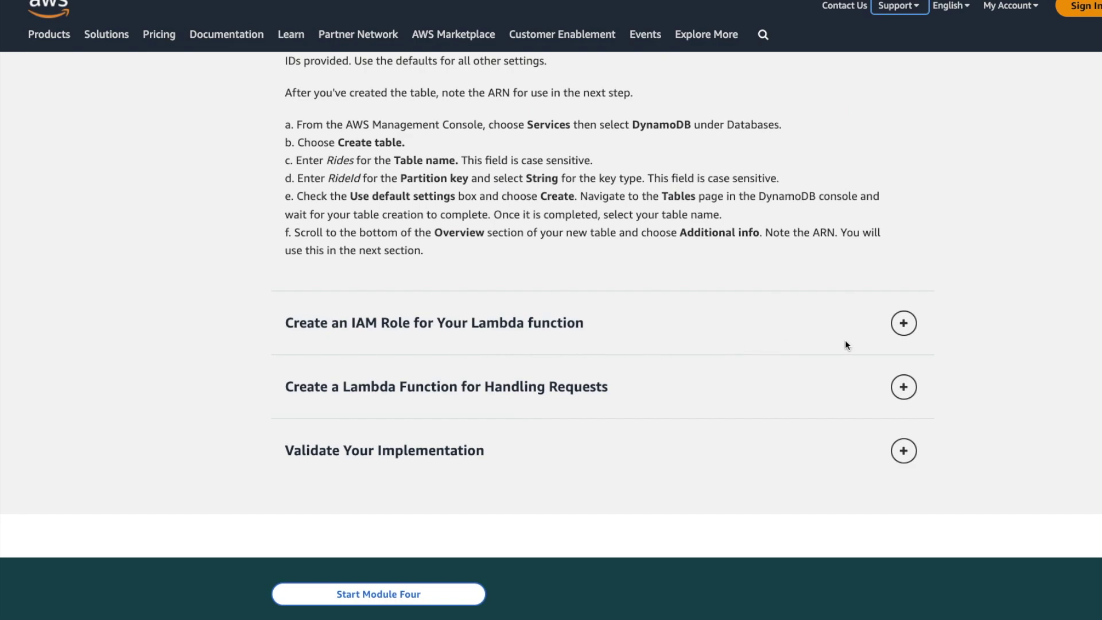
Expand the Create an IAM Role for Your Lambda function instructions, then search the console for iam.
left_click(906, 325)
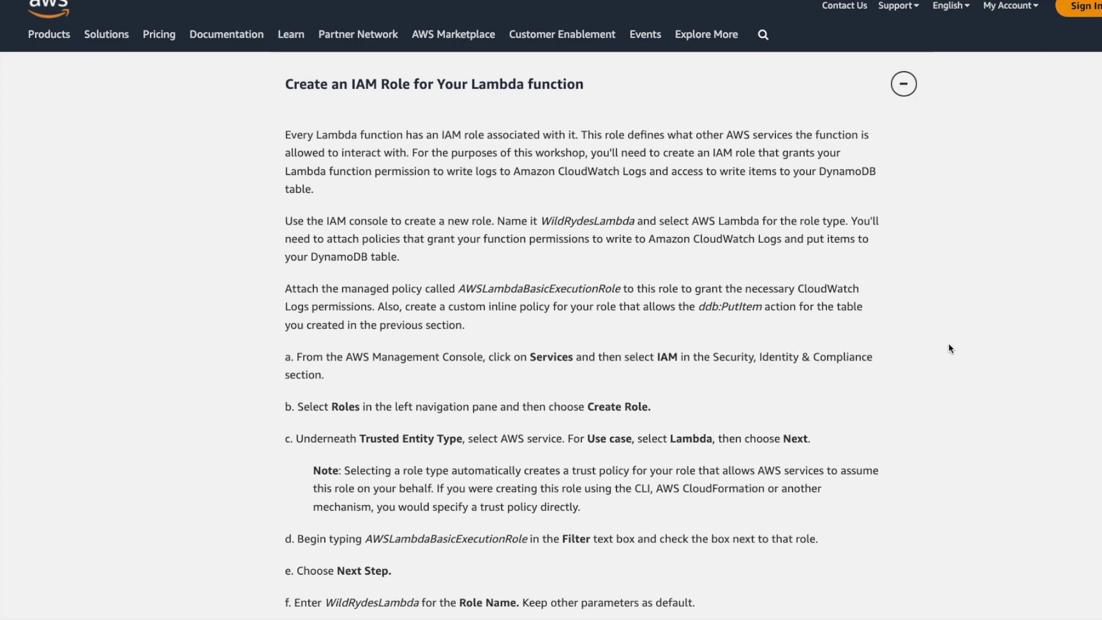
scroll(972, 370, "down", 4)
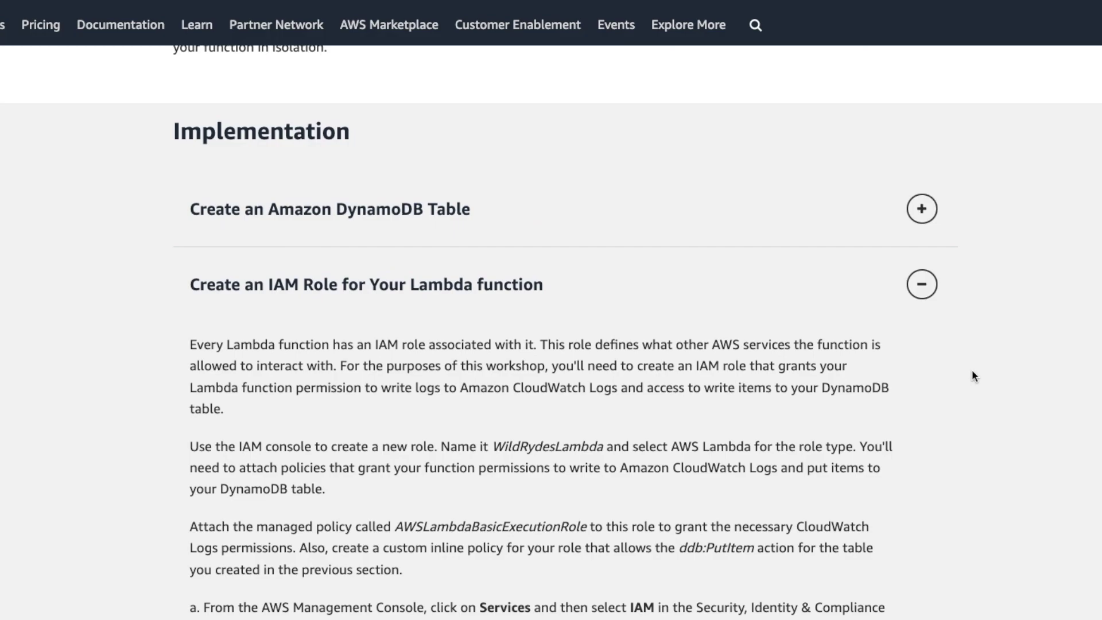
scroll(971, 371, "up", 2)
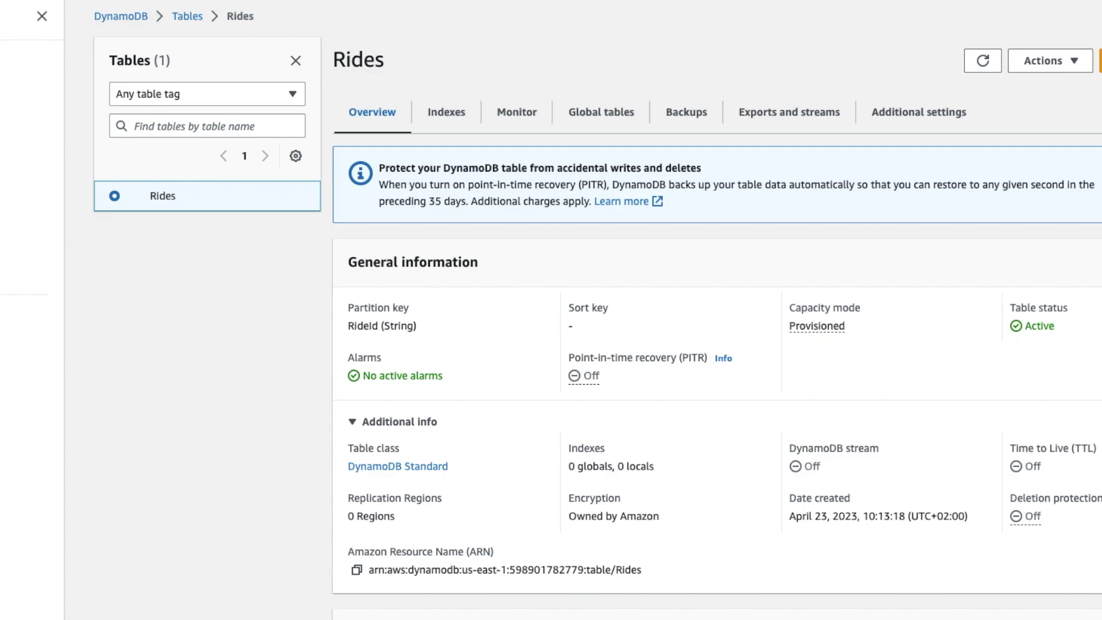
type("iam")
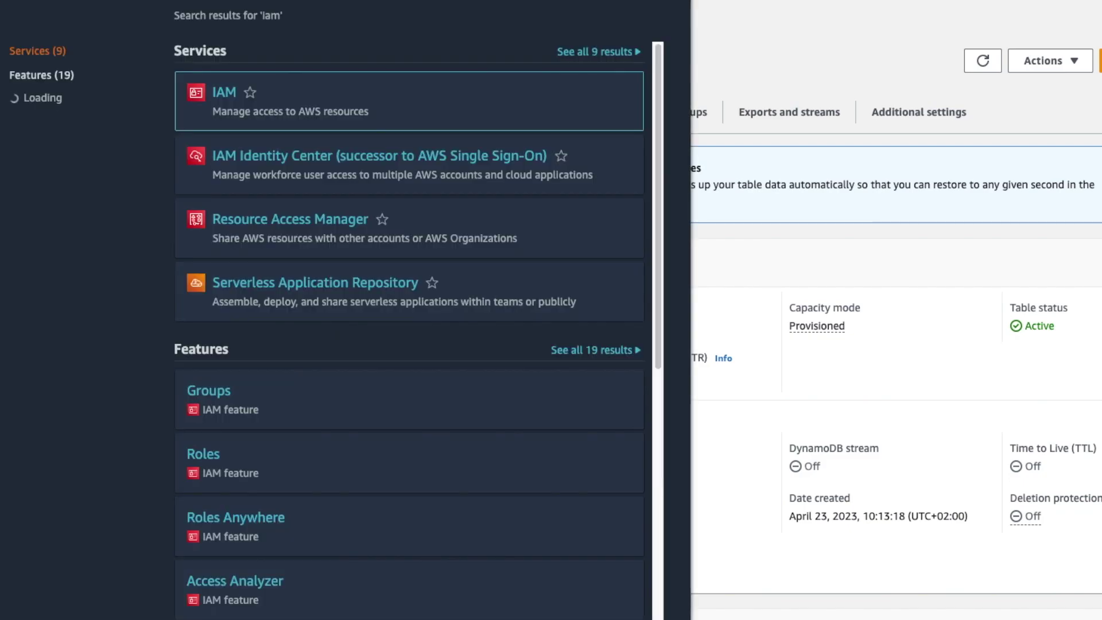
Start a new IAM role with AWS service as trusted entity and Lambda as use case.
scroll(431, 330, "down", 1)
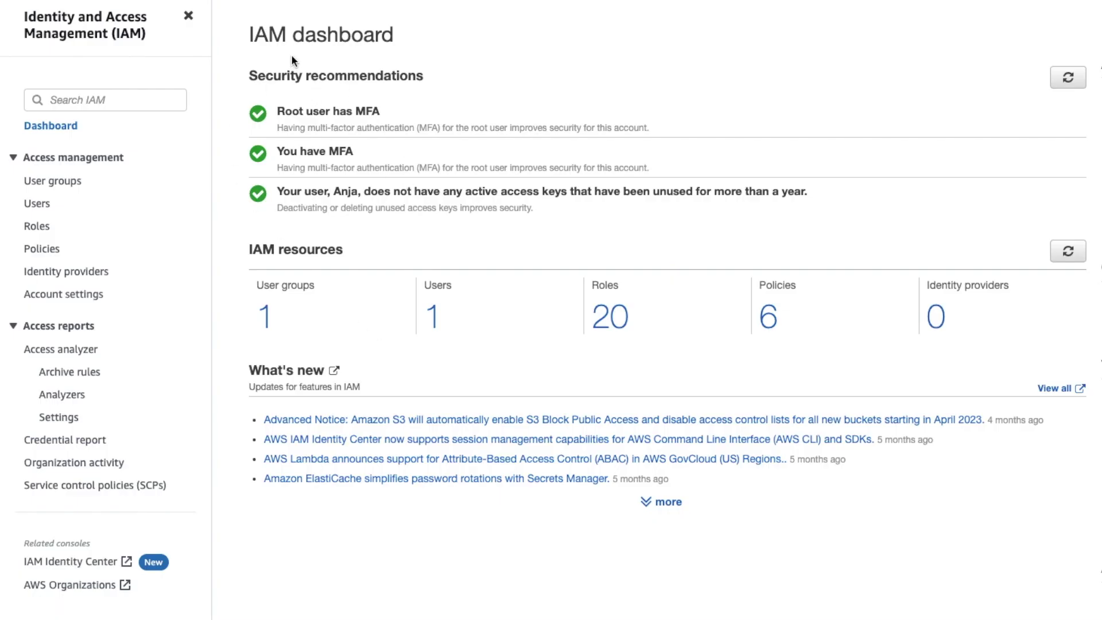
left_click(38, 226)
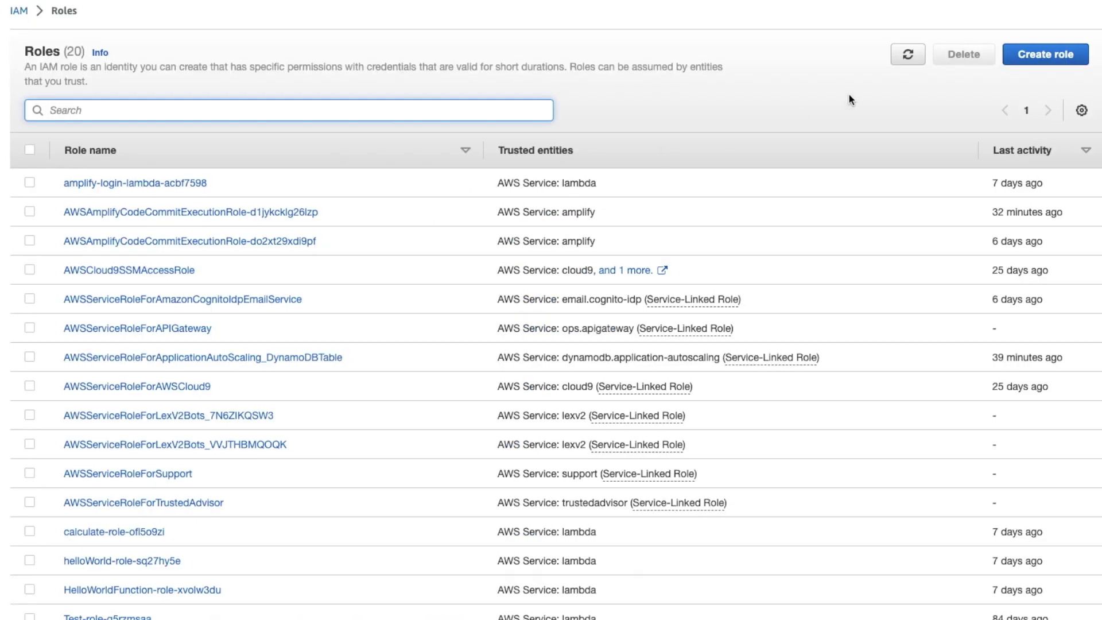
left_click(959, 135)
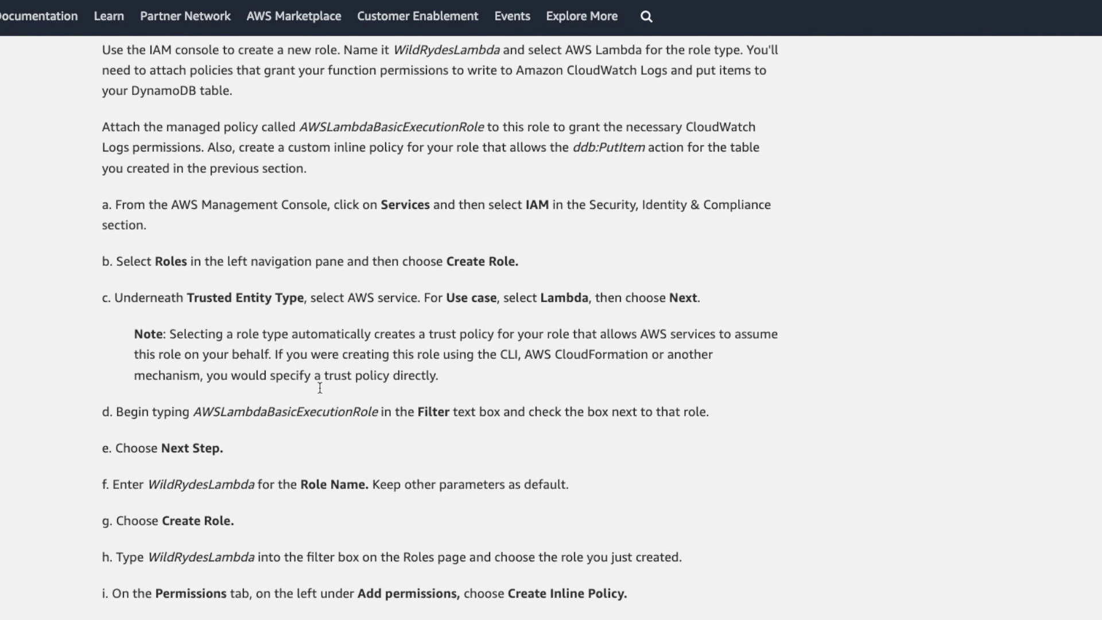
scroll(320, 388, "down", 3)
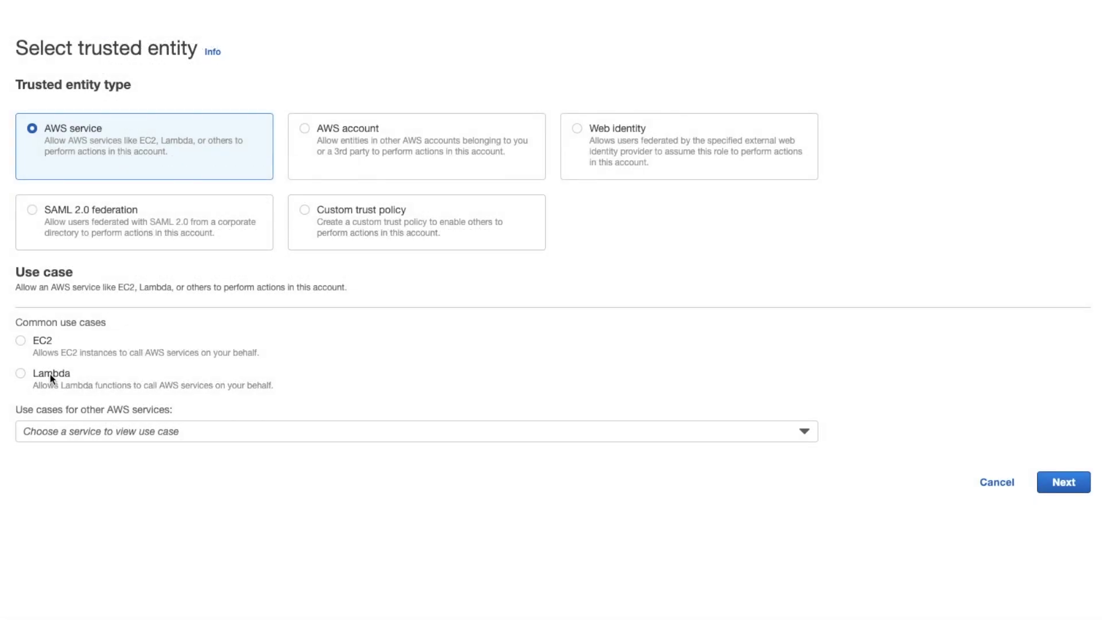
left_click(50, 375)
Attach the AWS managed AWSLambdaBasicExecutionRole policy to the role and proceed to review.
left_click(807, 430)
left_click(810, 432)
left_click(1063, 485)
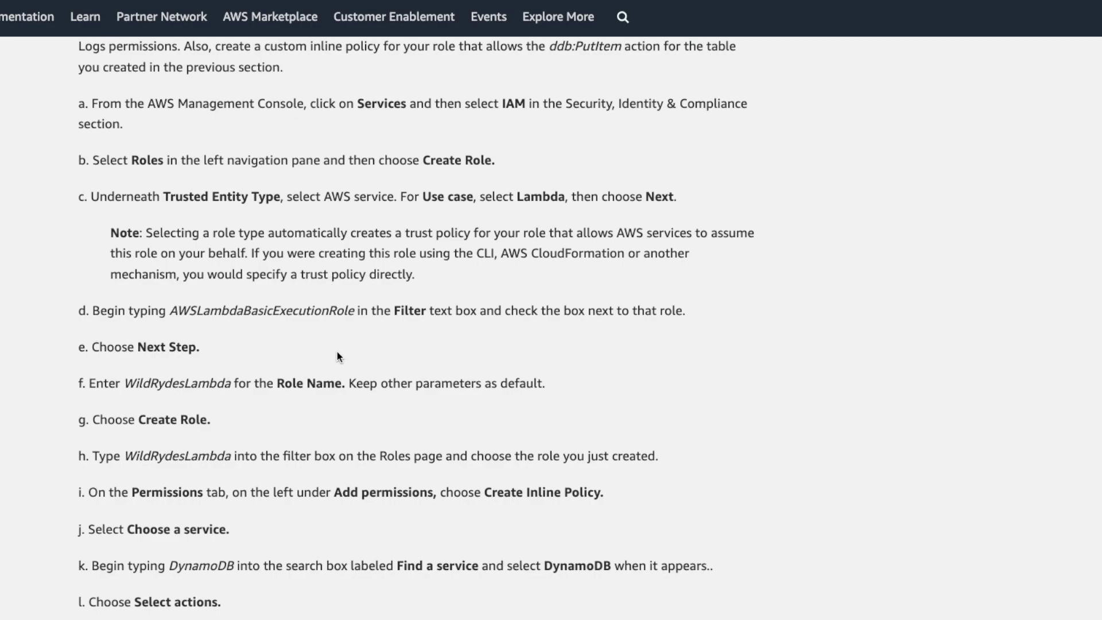
scroll(353, 359, "down", 2)
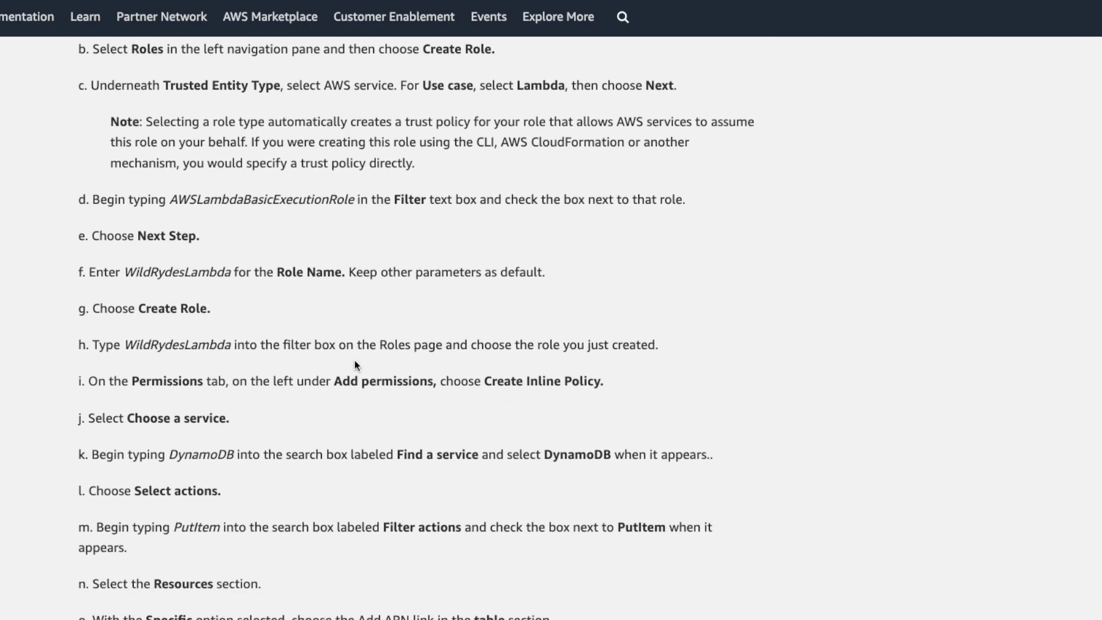
double_click(229, 199)
key("super+c")
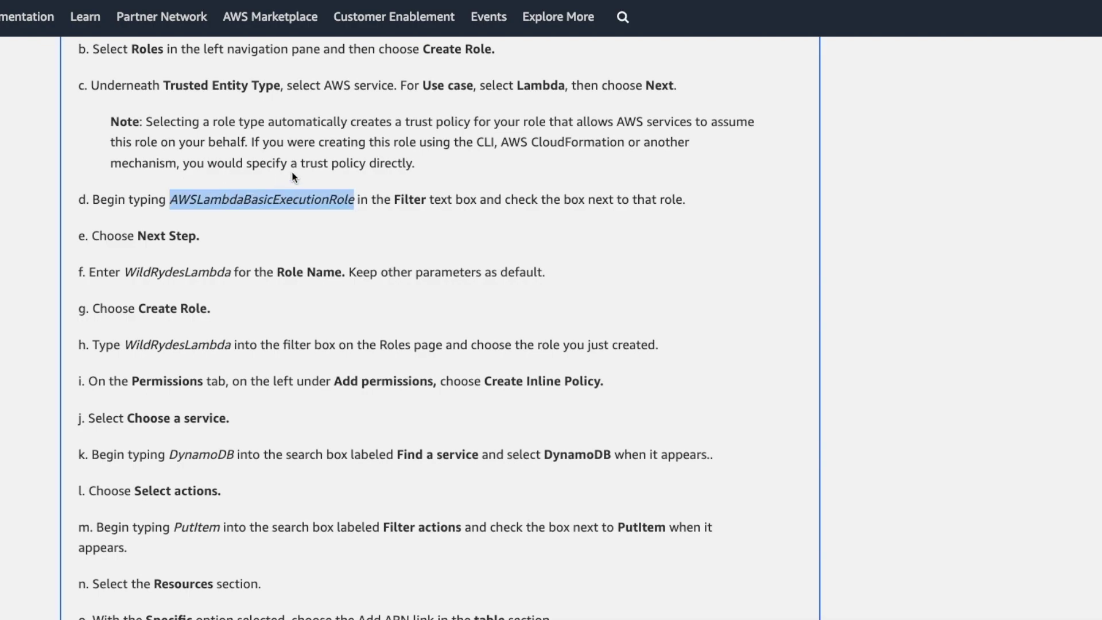
key("super+Tab")
left_click(149, 154)
key("super+v")
key("Return")
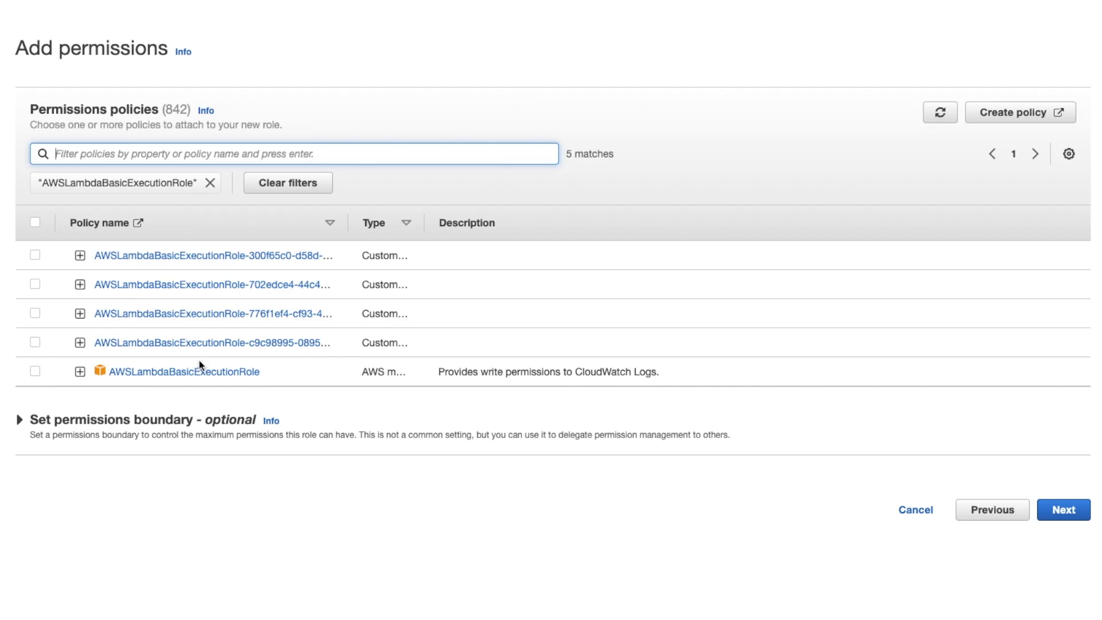
left_click(35, 372)
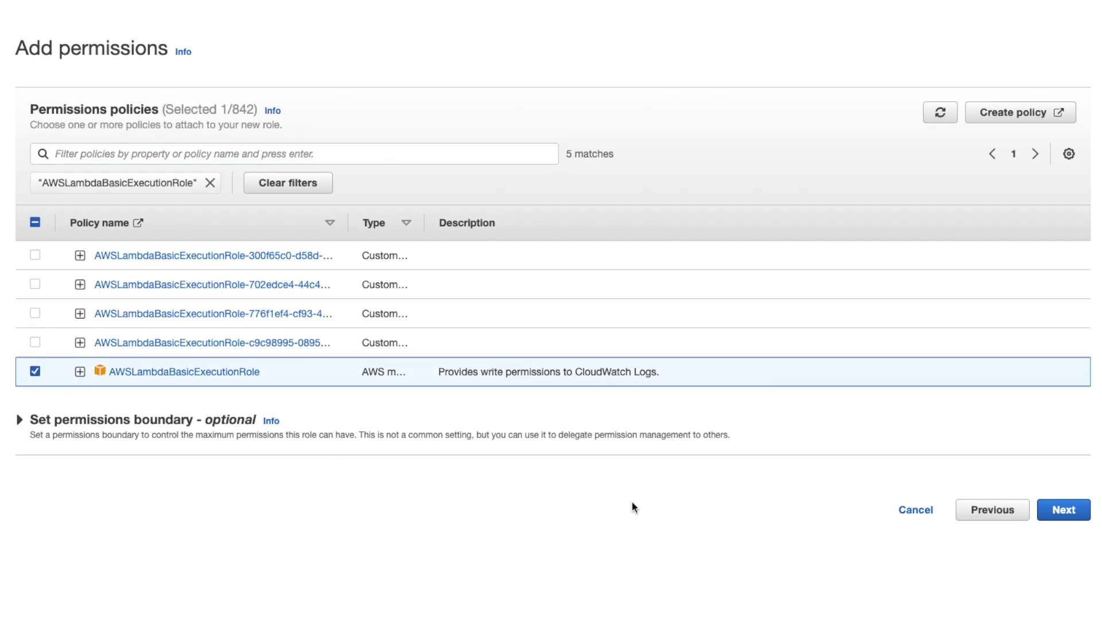
left_click(1054, 511)
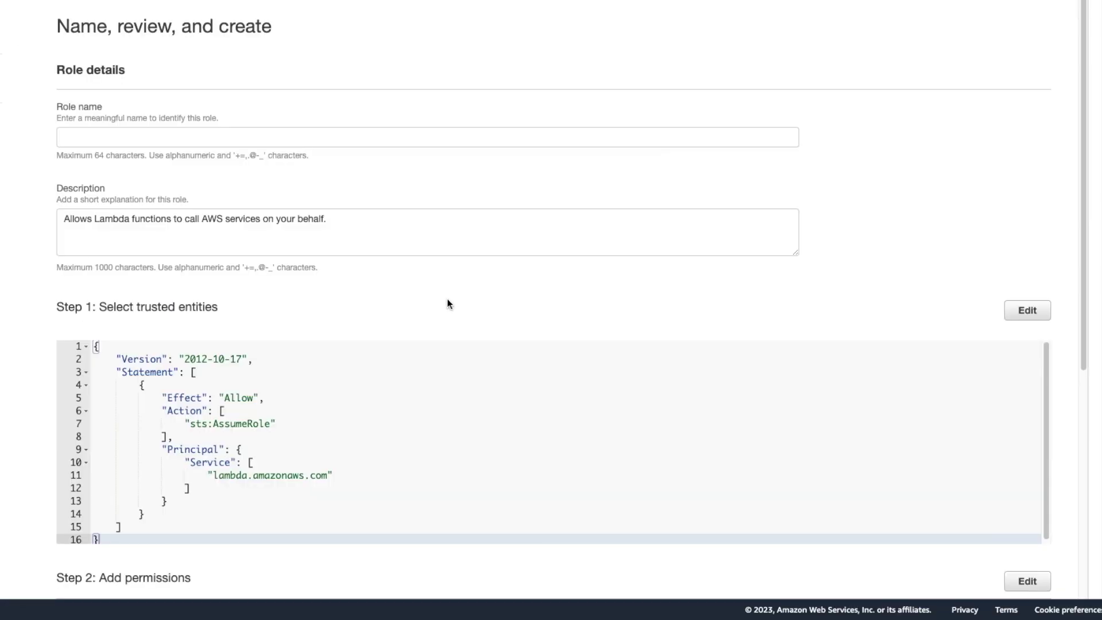
Name the role WildRydesLambda, copying the name from the tutorial.
left_click(226, 138)
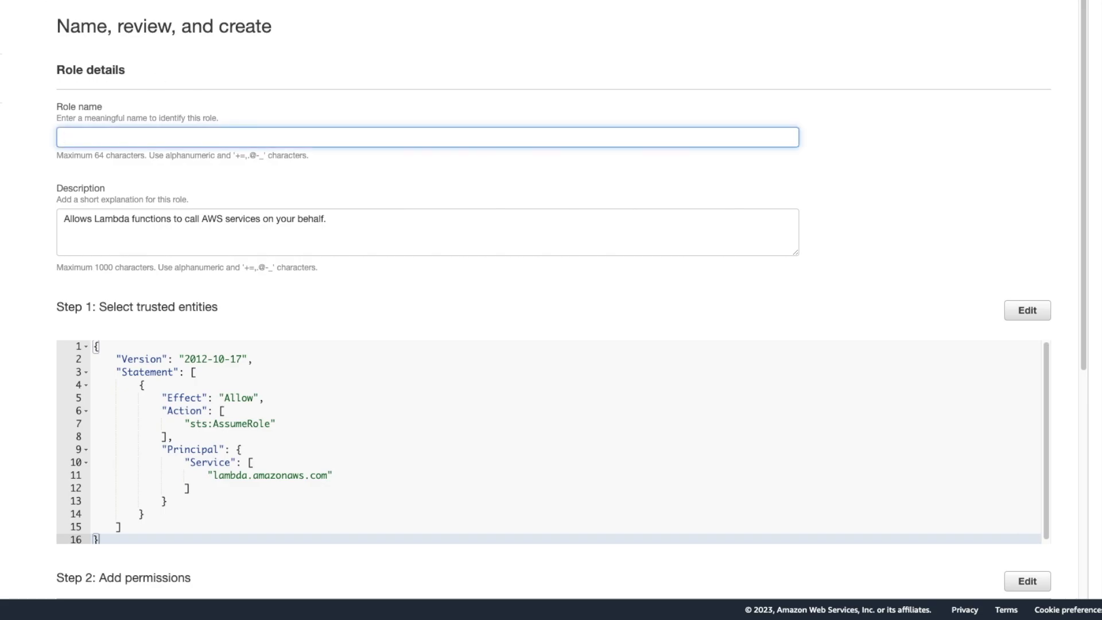
key("alt+Tab")
double_click(204, 234)
key("ctrl+c")
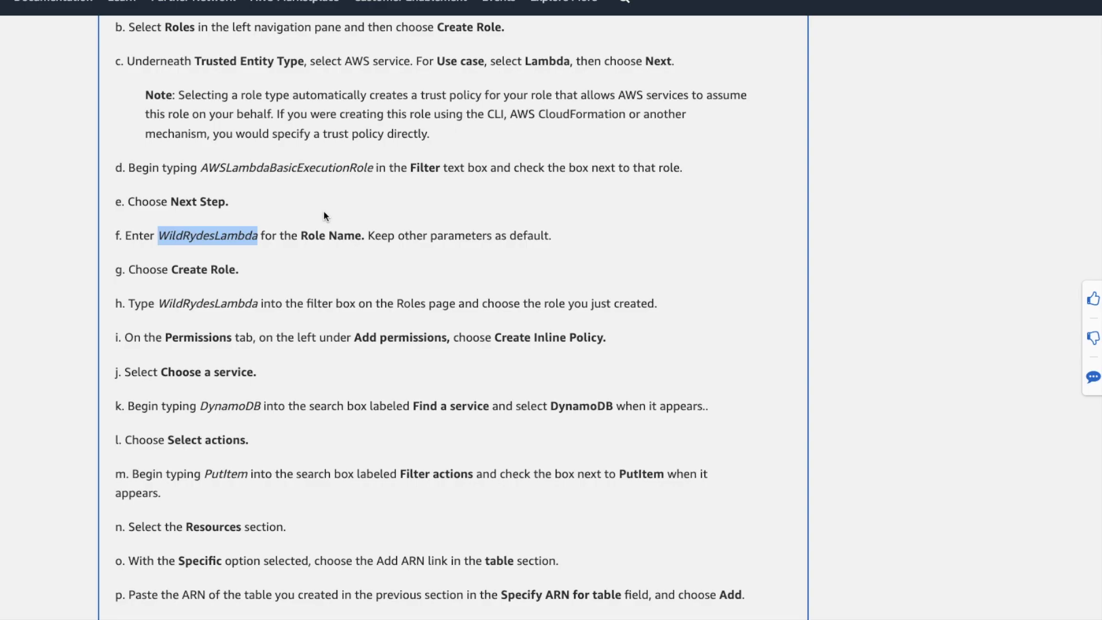
key("alt+Tab")
key("ctrl+v")
scroll(40, 268, "down", 2)
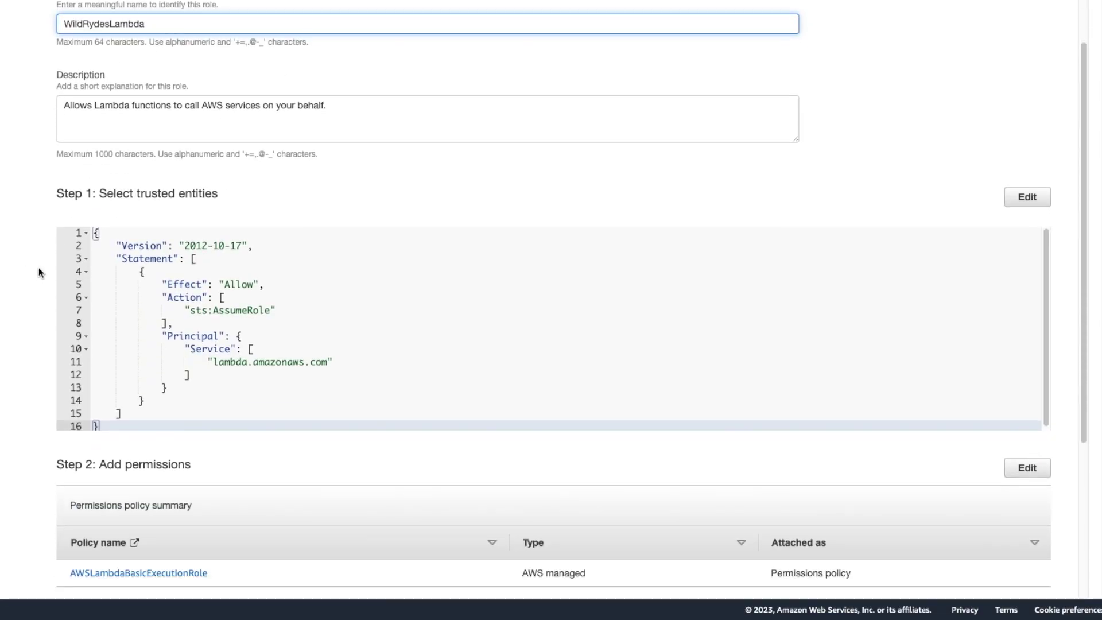
scroll(39, 268, "down", 4)
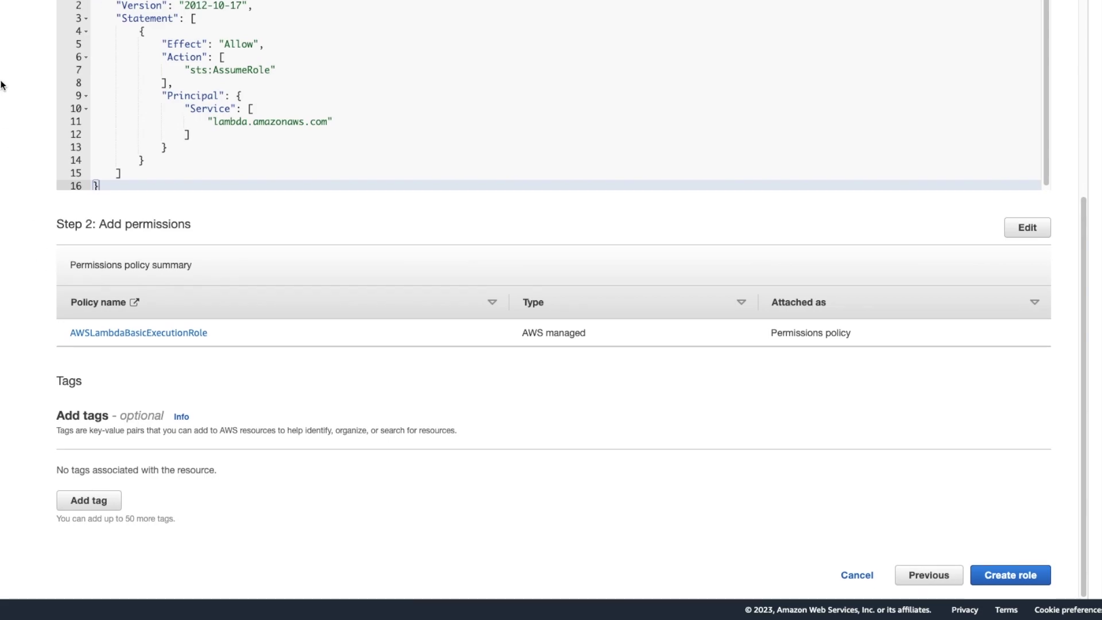
Try creating the role, then cancel and leave after the 'already exists' error.
key("alt+Tab")
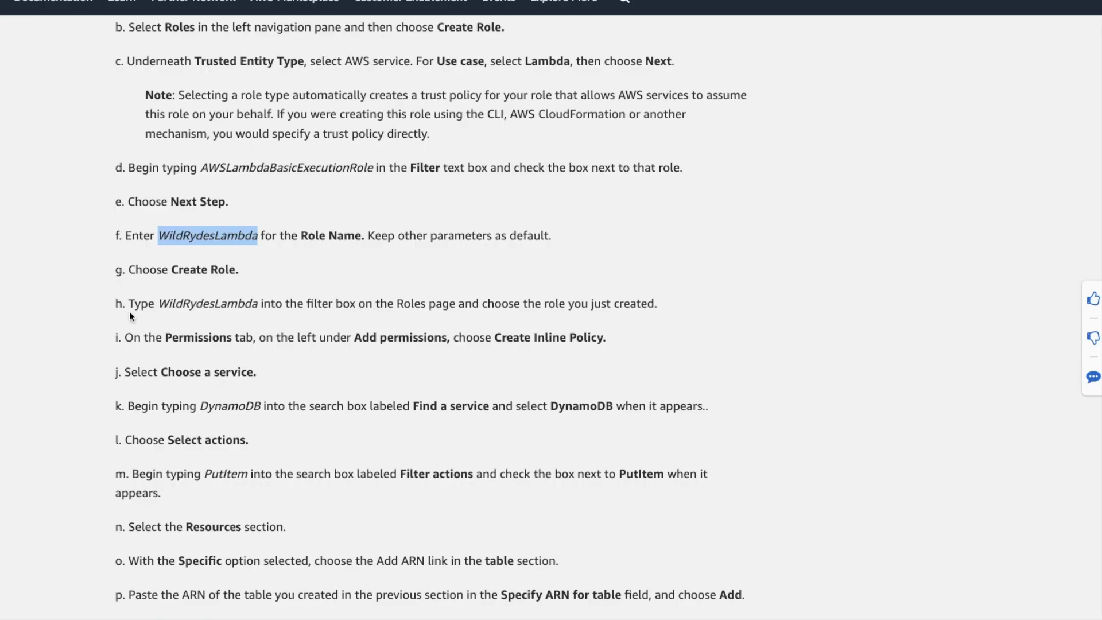
scroll(94, 308, "down", 2)
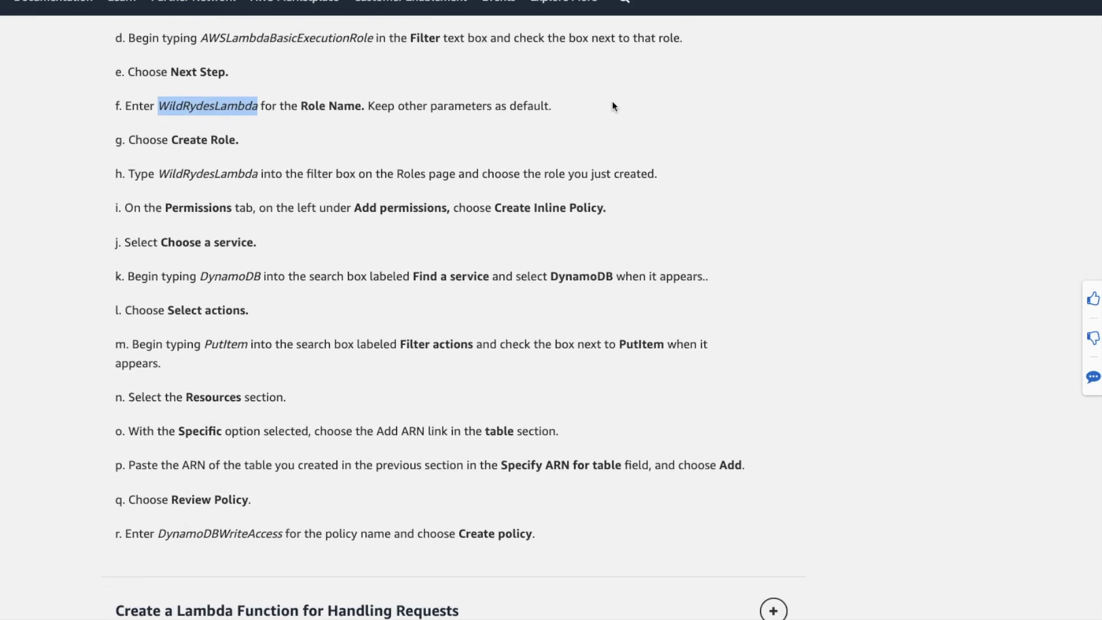
key("alt+Tab")
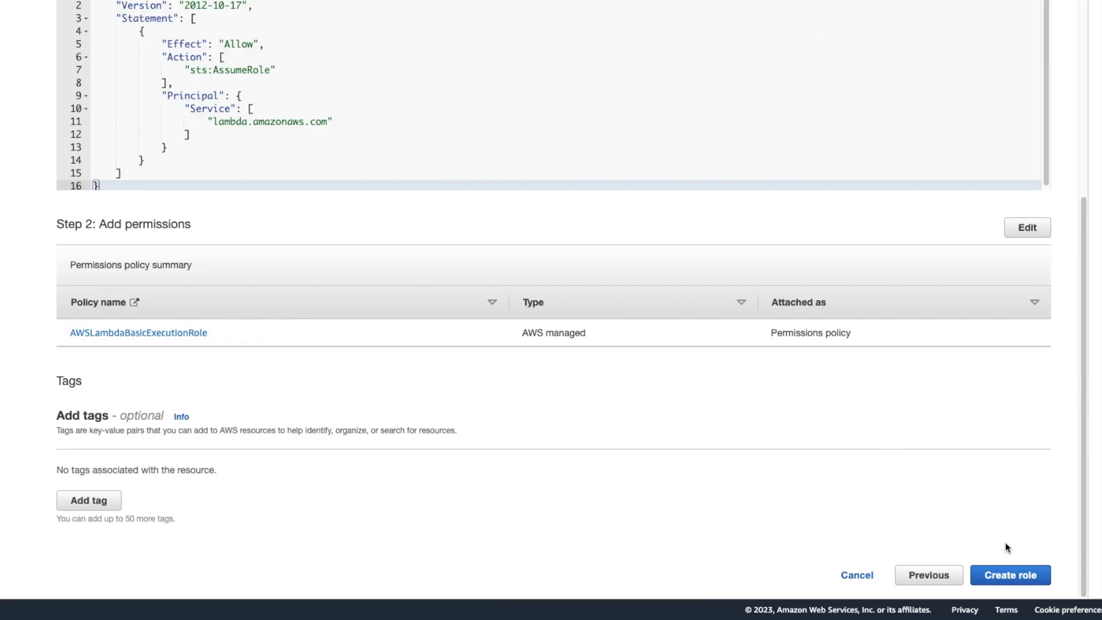
scroll(510, 373, "up", 4)
scroll(510, 373, "down", 2)
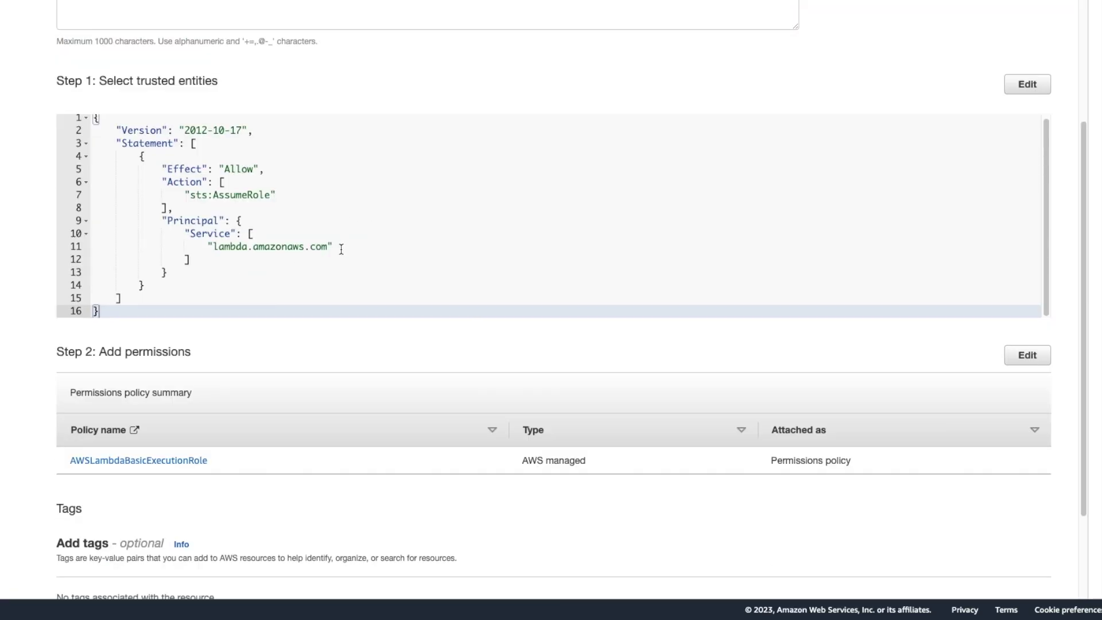
scroll(341, 248, "down", 2)
left_click(979, 574)
scroll(586, 416, "up", 2)
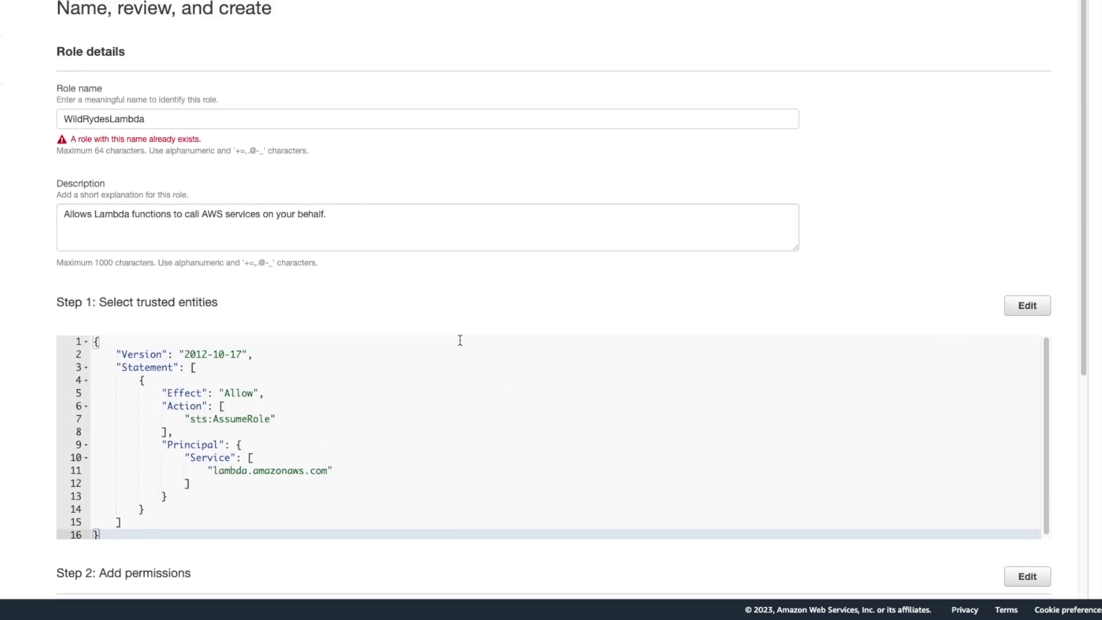
scroll(446, 342, "down", 6)
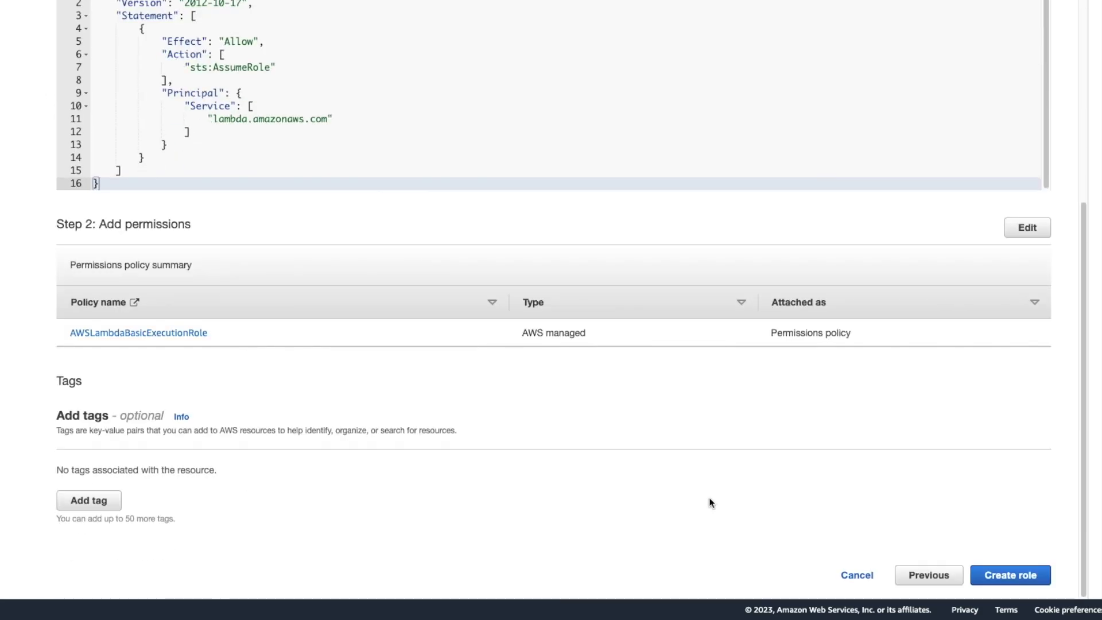
left_click(858, 574)
left_click(617, 343)
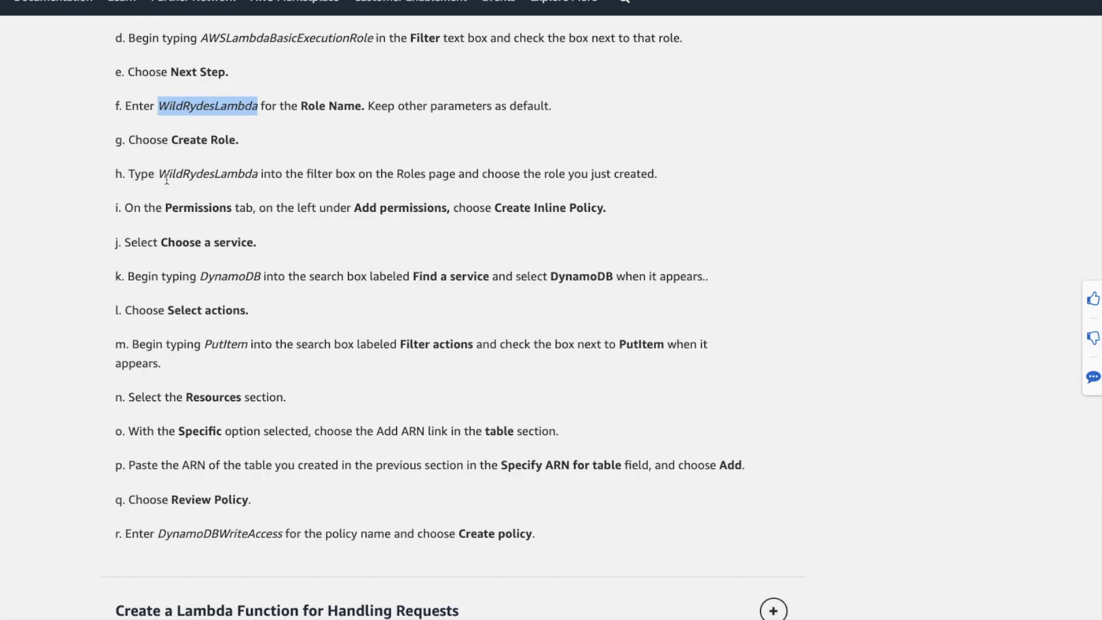
Filter the IAM Roles list to WildRydesLambda using the name copied from the tutorial.
double_click(217, 175)
key("ctrl+c")
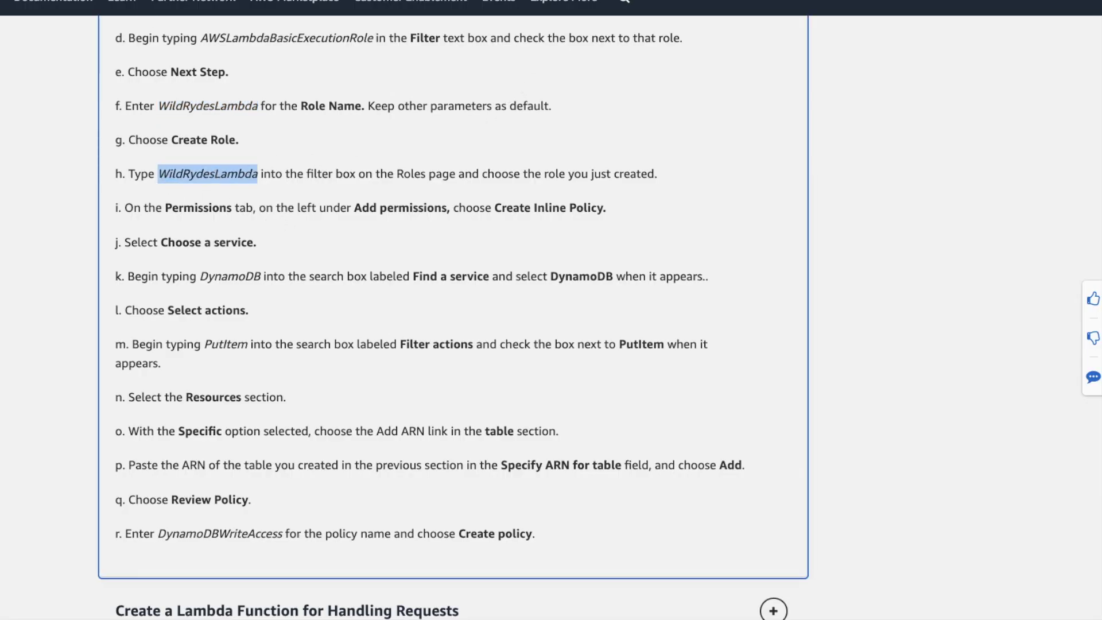
key("alt+Tab")
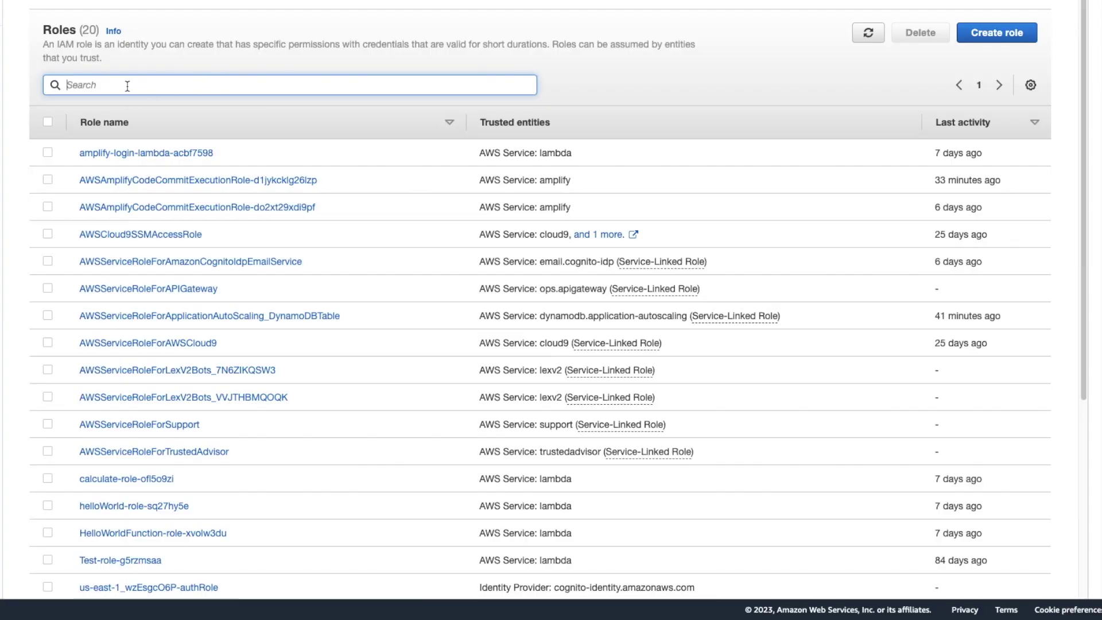
key("ctrl+v")
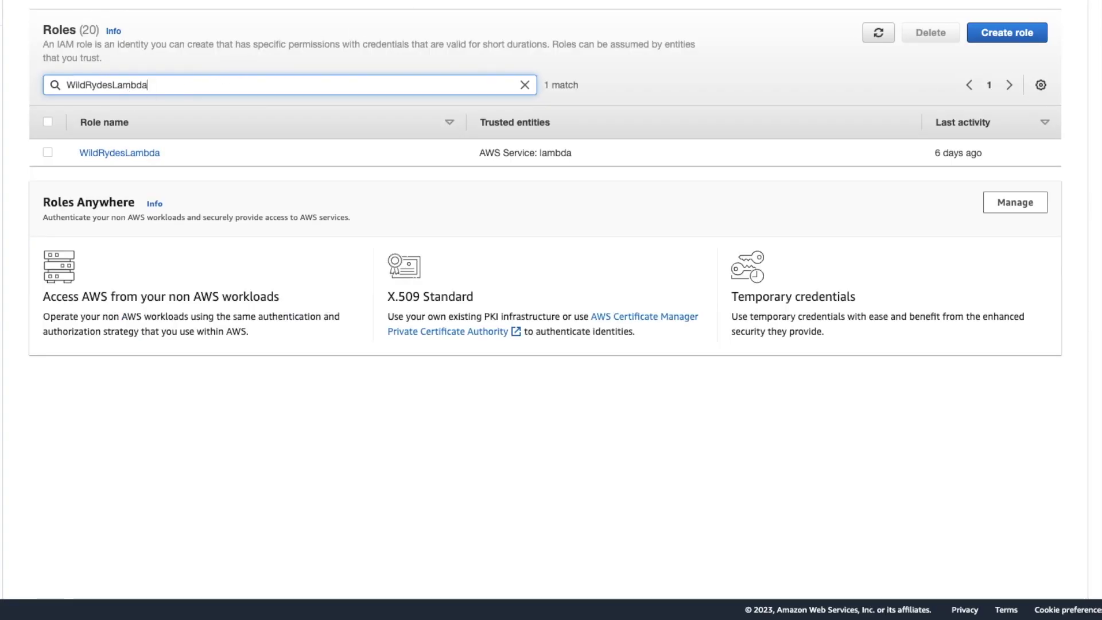
key("alt+Tab")
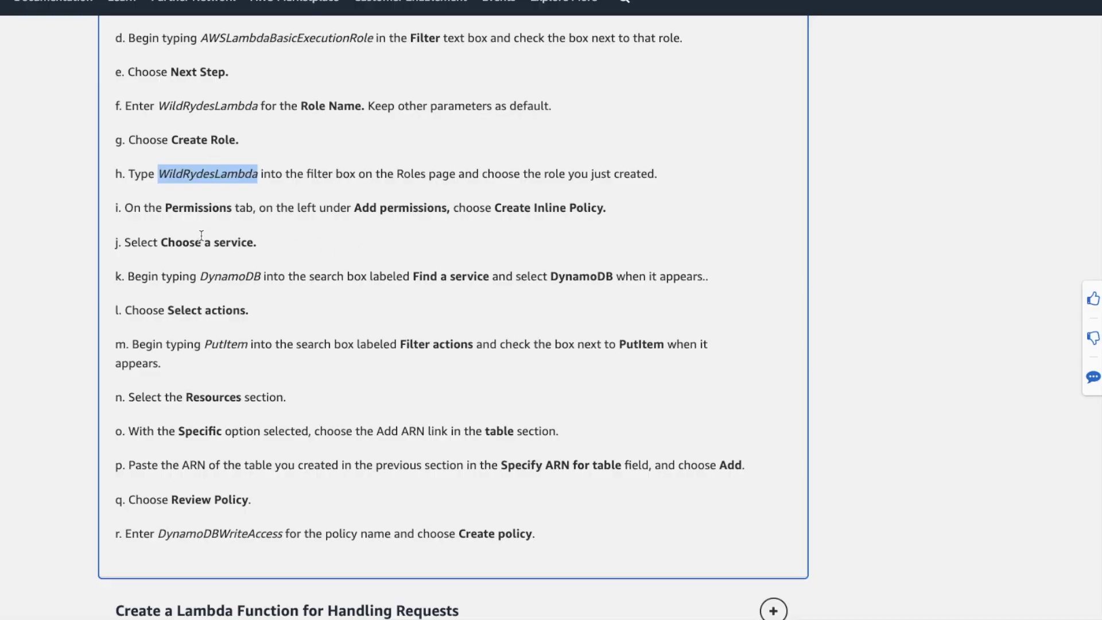
key("alt+Tab")
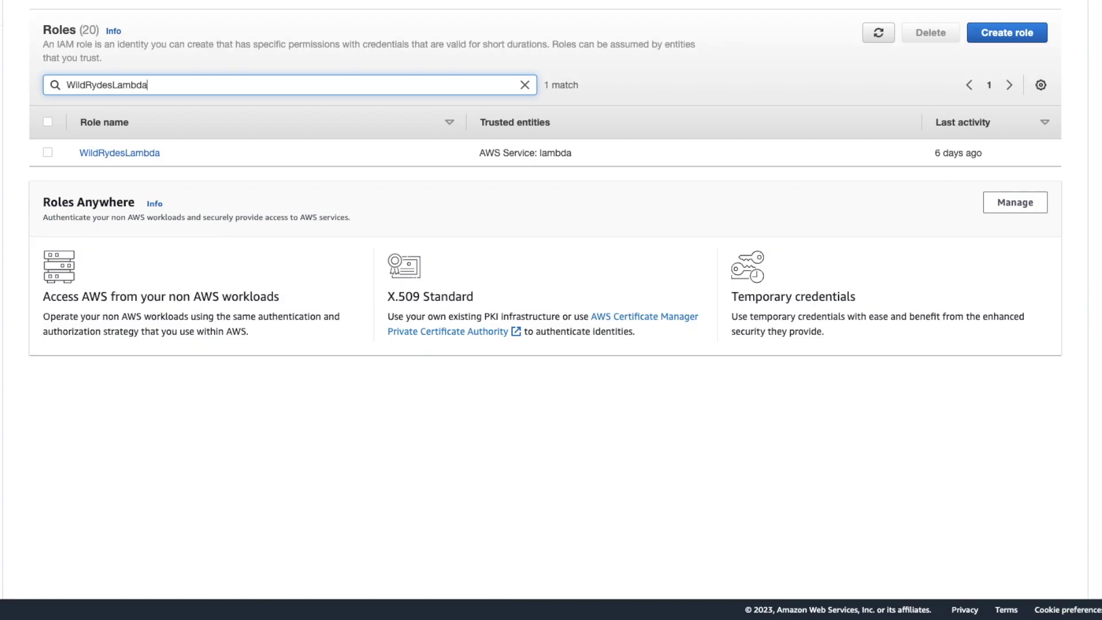
Start an inline policy on the WildRydesLambda role for the DynamoDB service.
left_click(144, 158)
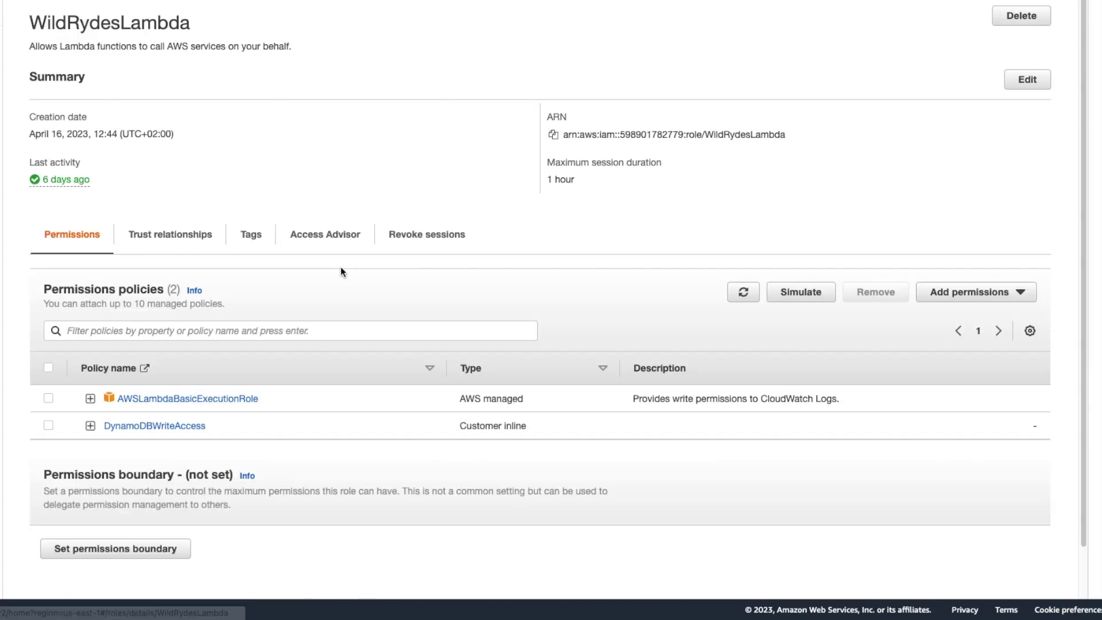
left_click(937, 294)
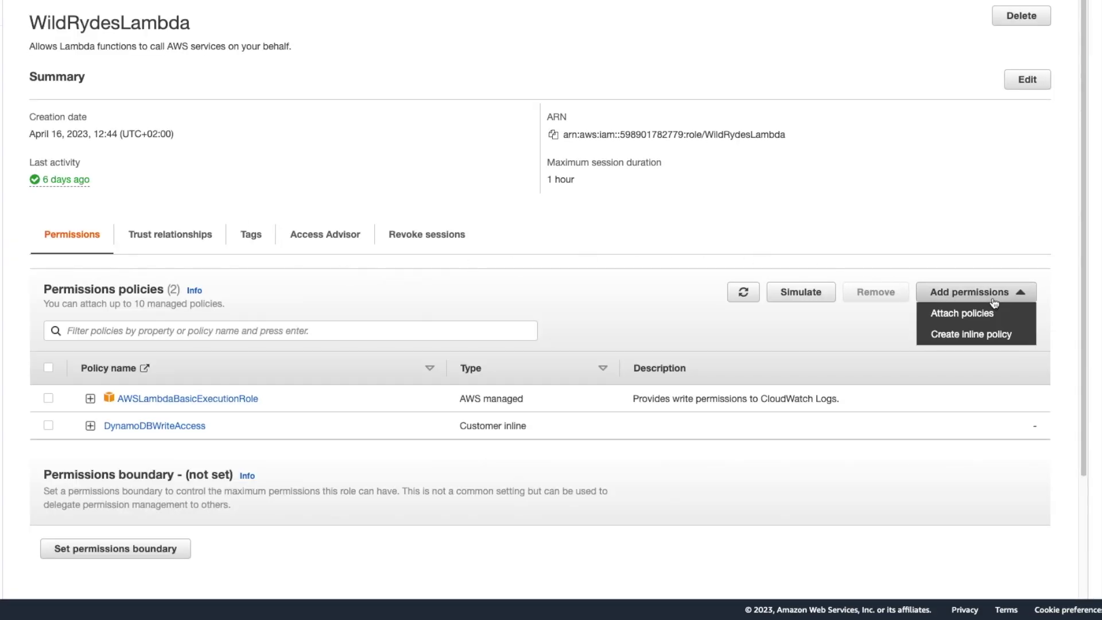
left_click(960, 339)
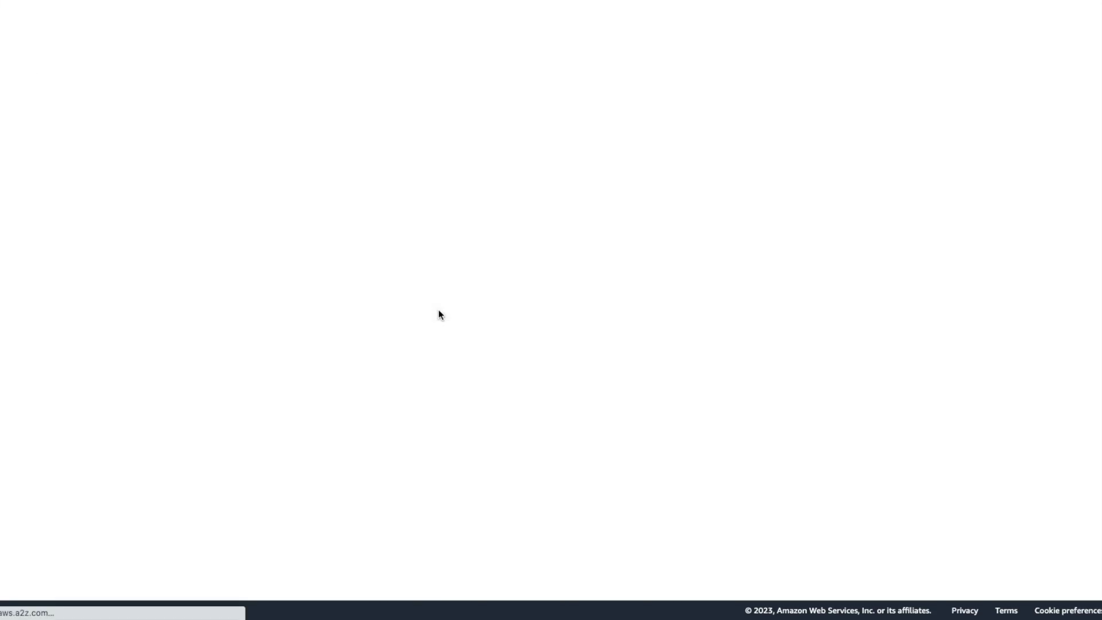
left_click(203, 165)
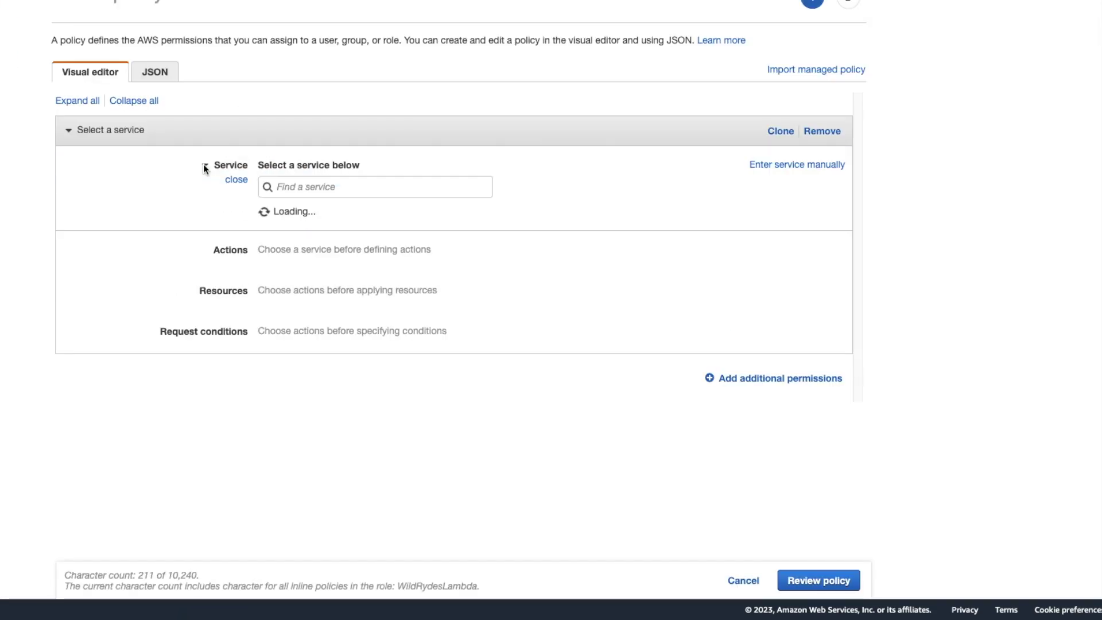
left_click(259, 180)
type("dyn")
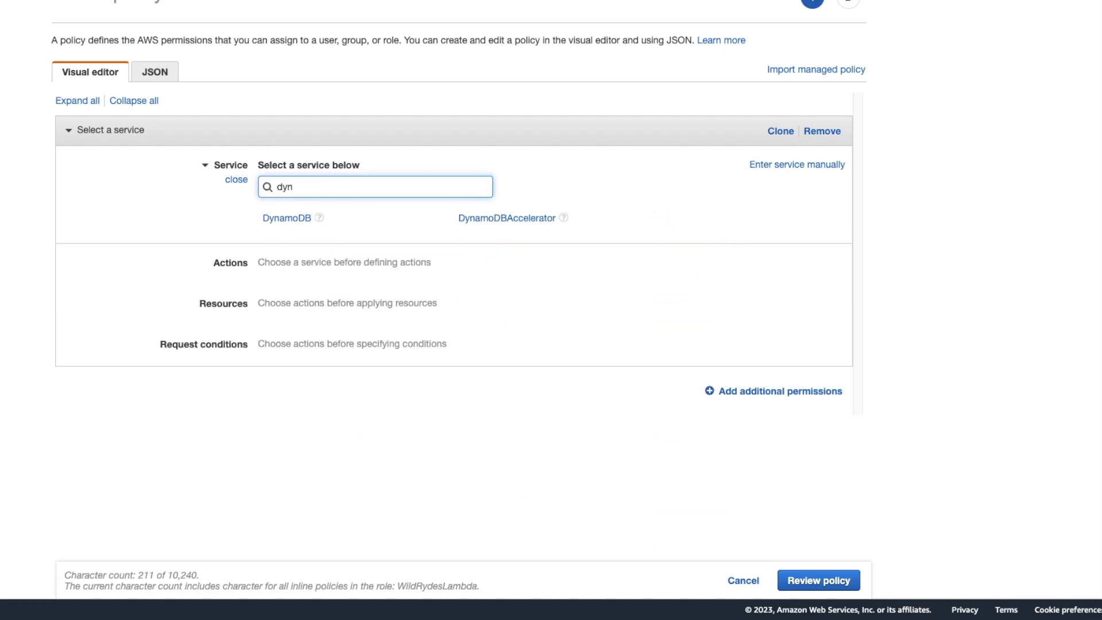
left_click(287, 218)
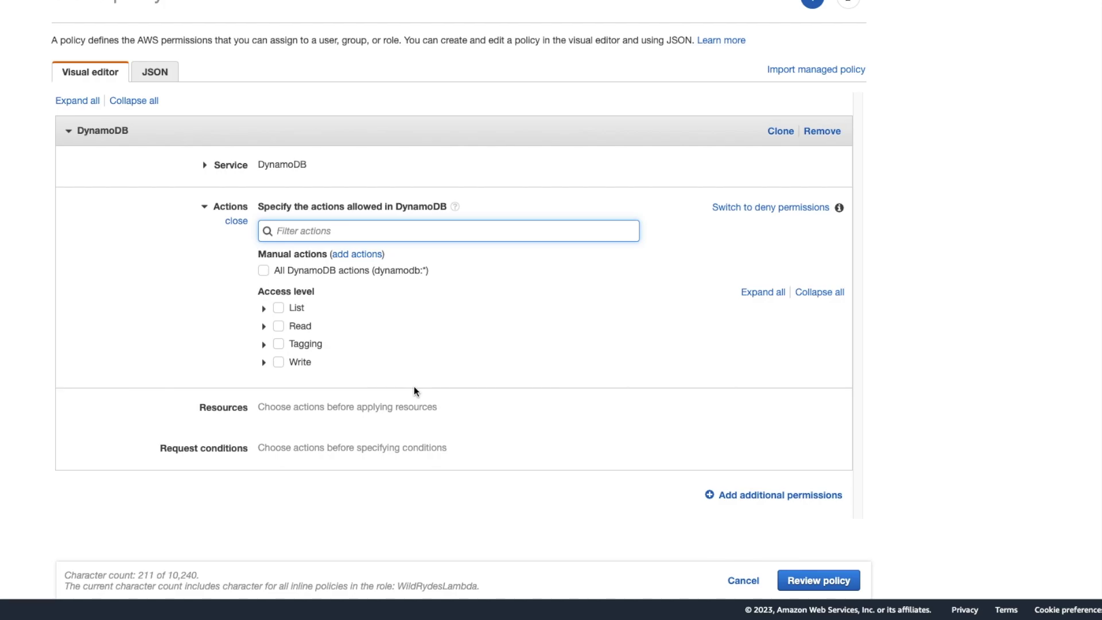
Allow the DynamoDB PutItem write action and expand the policy's Resources section.
left_click(762, 293)
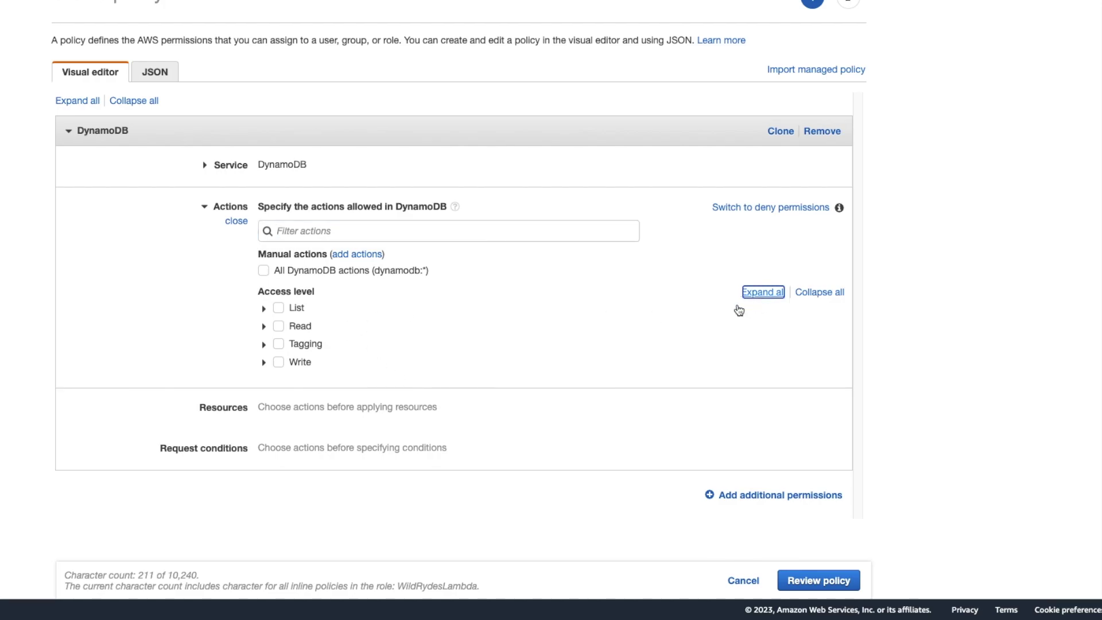
scroll(256, 360, "down", 8)
scroll(256, 359, "up", 7)
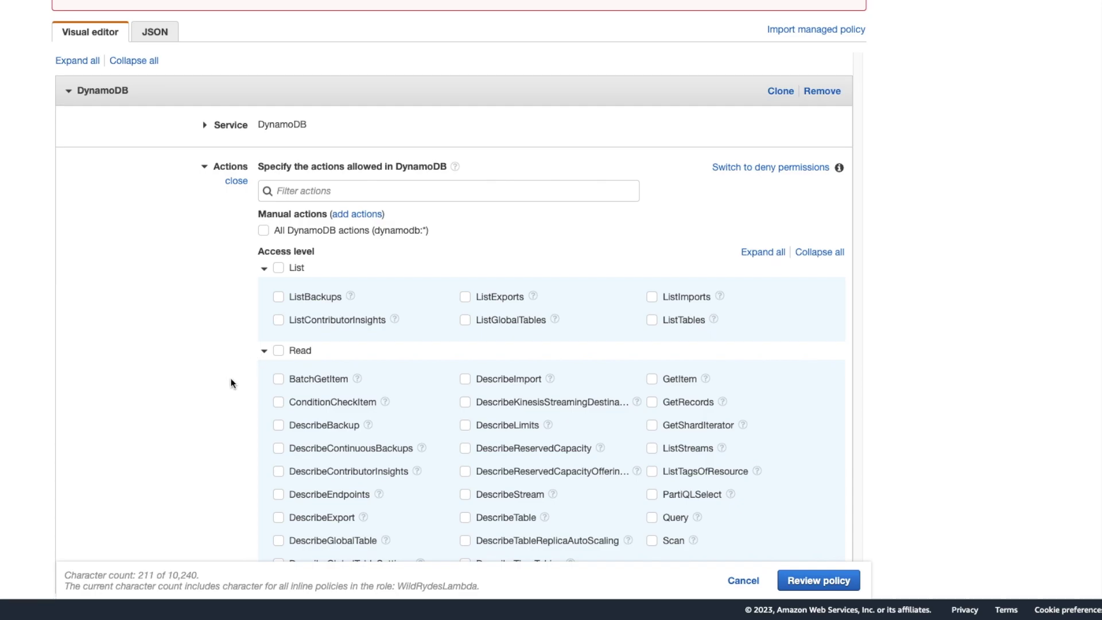
scroll(210, 371, "down", 6)
scroll(210, 371, "down", 3)
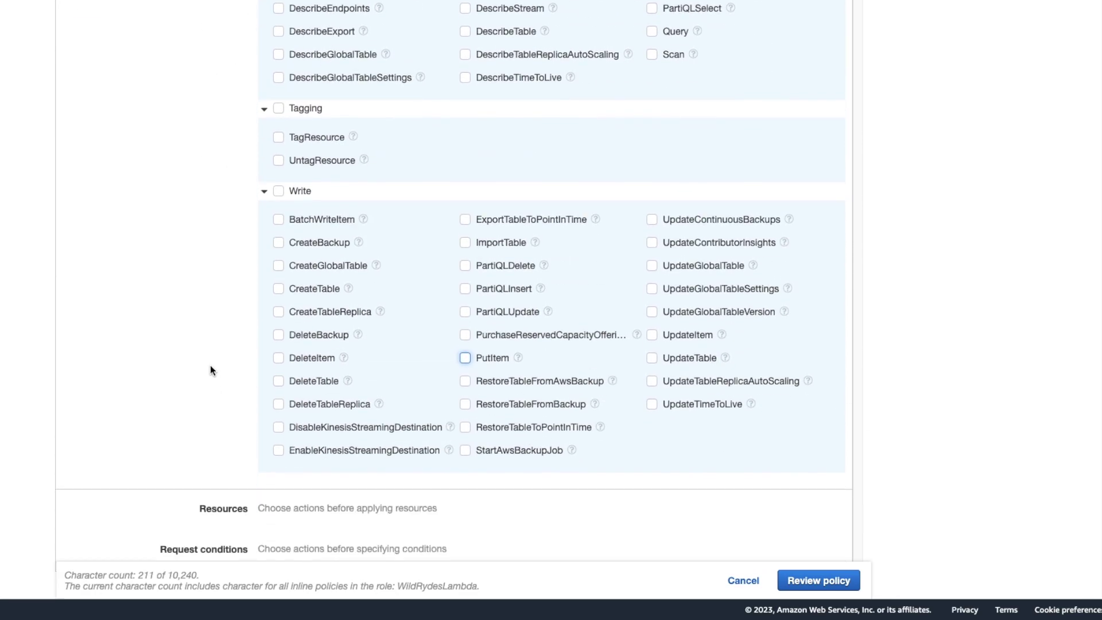
left_click(465, 330)
scroll(183, 448, "down", 1)
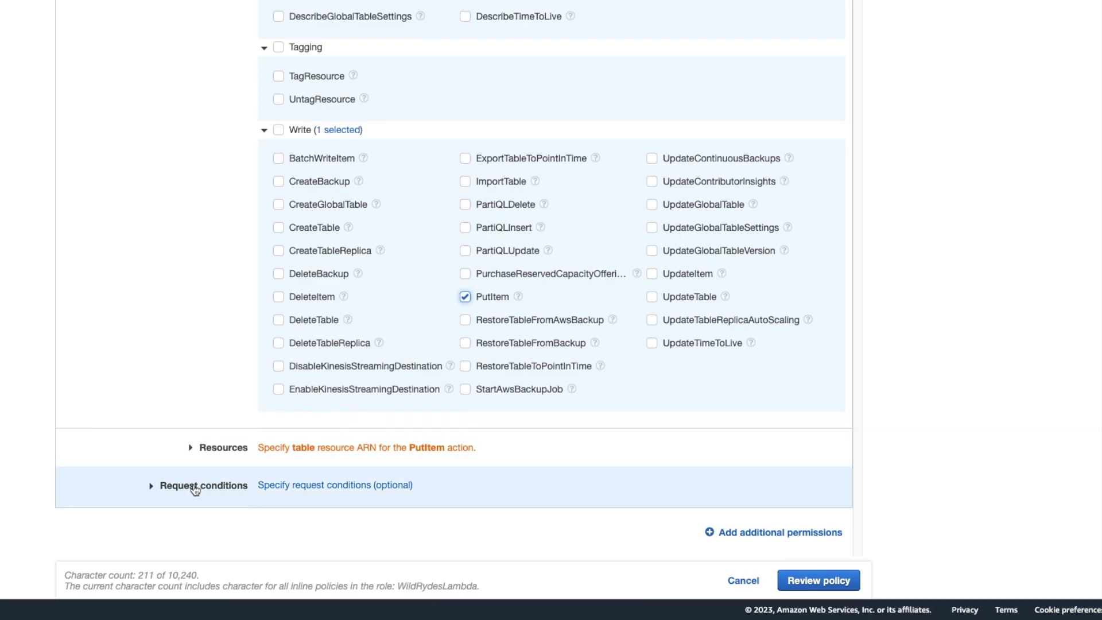
left_click(192, 450)
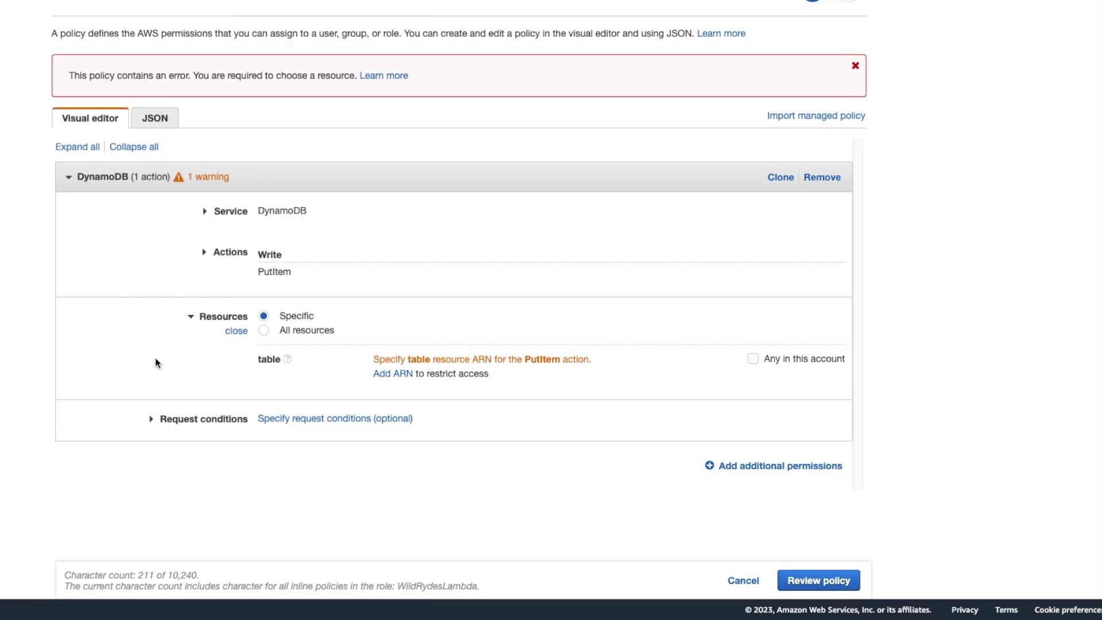
Copy the Rides table ARN from DynamoDB into the policy's Add ARN dialog.
left_click(393, 375)
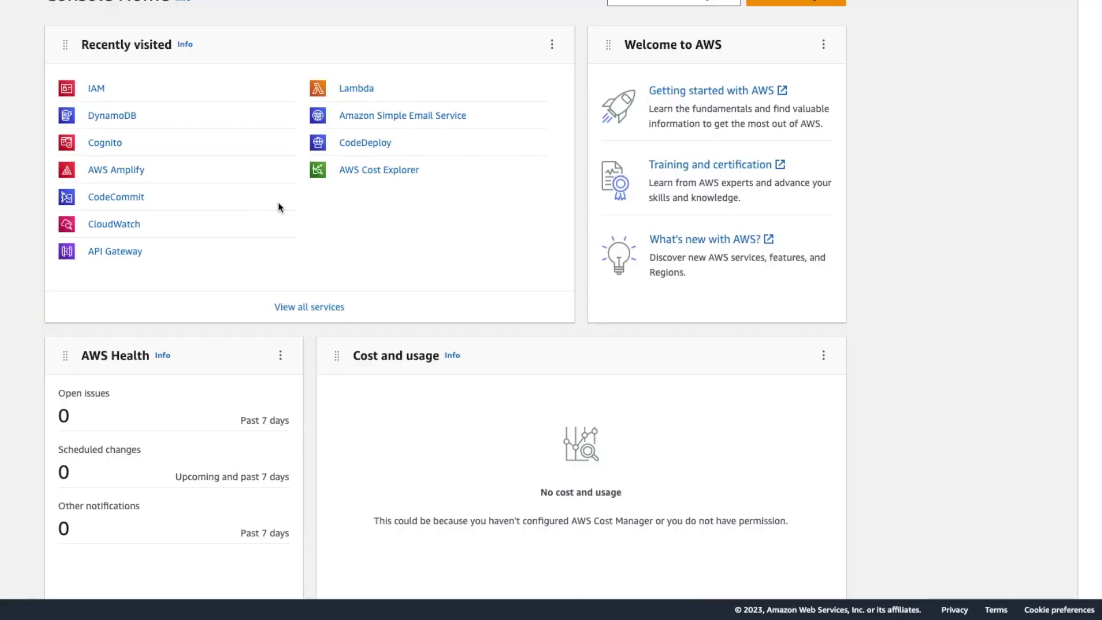
left_click(112, 116)
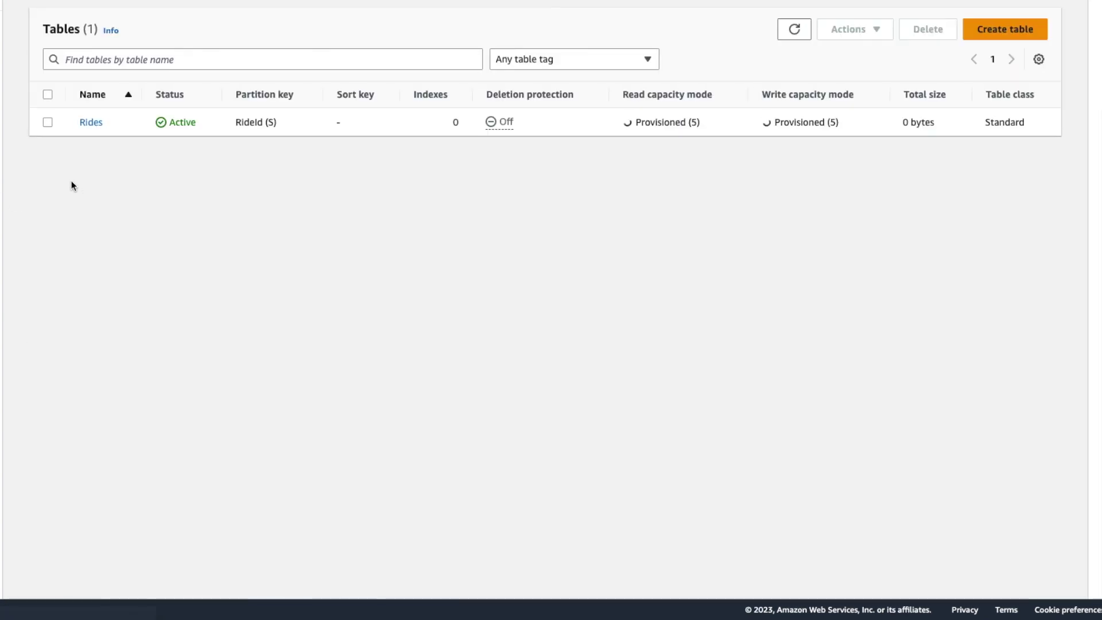
left_click(91, 123)
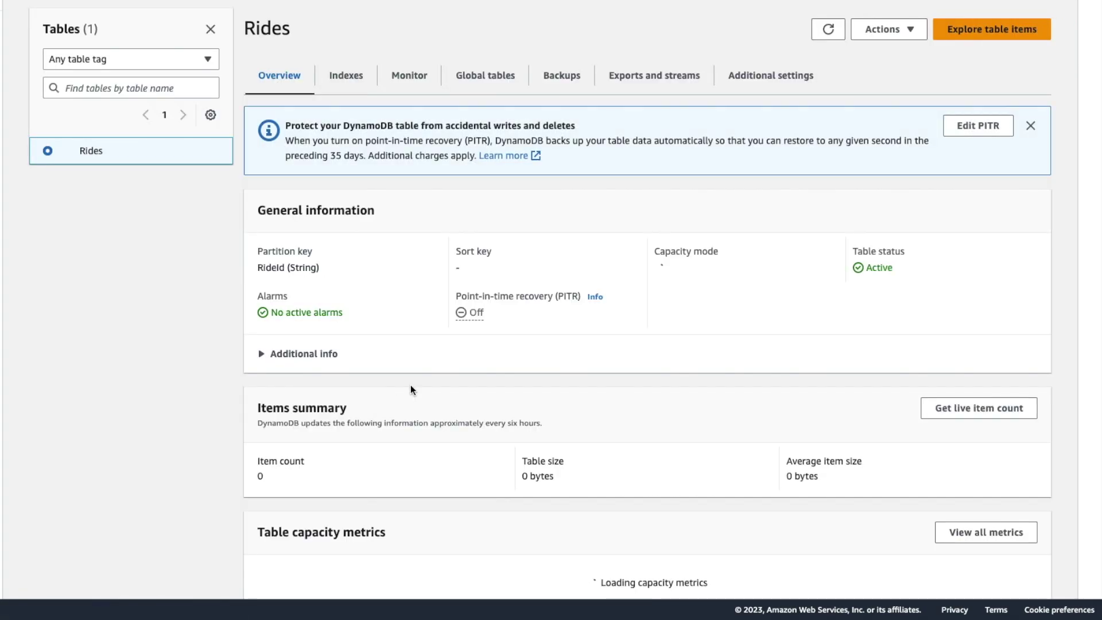
scroll(411, 385, "down", 1)
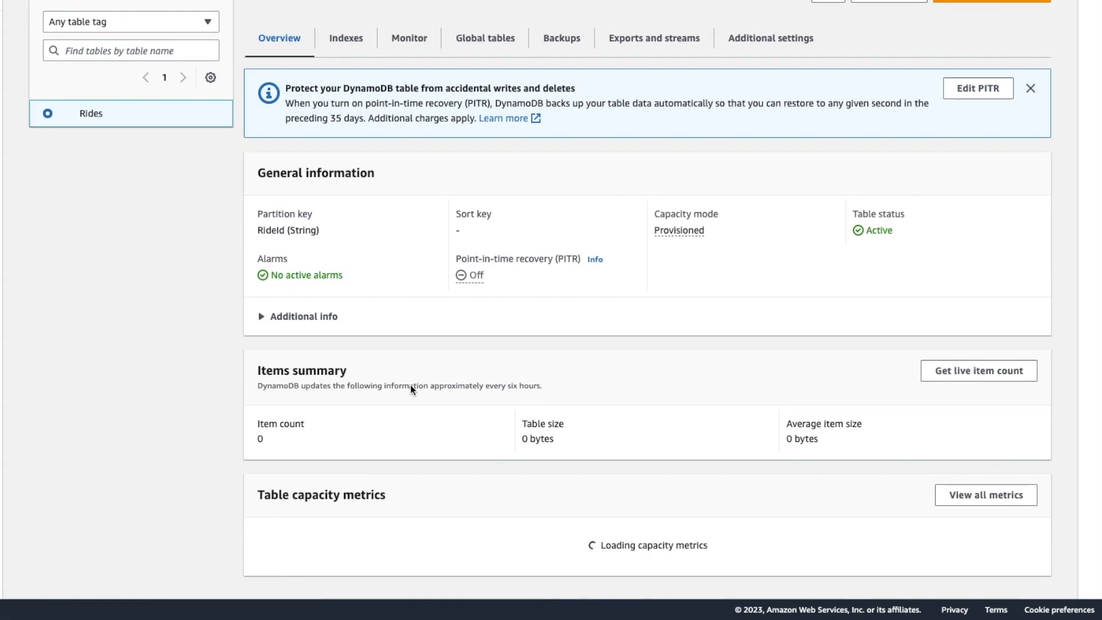
left_click(265, 319)
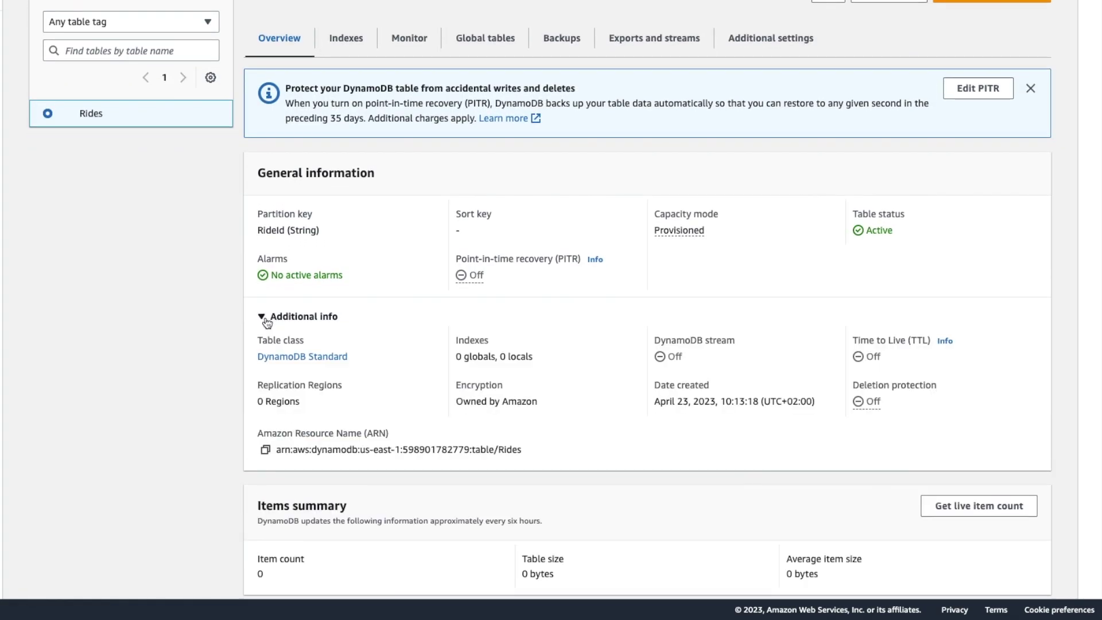
left_click(266, 451)
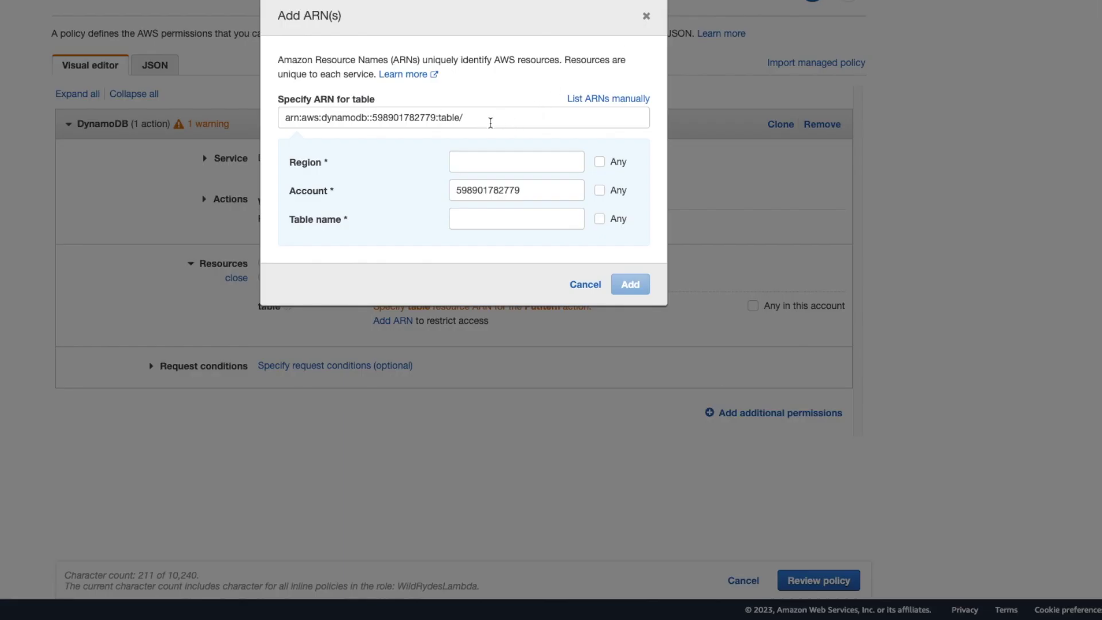
left_click_drag(491, 121, 276, 118)
Add the Rides table ARN as the policy resource and create the policy as DynamoDBWriteAccess.
key("ctrl+v")
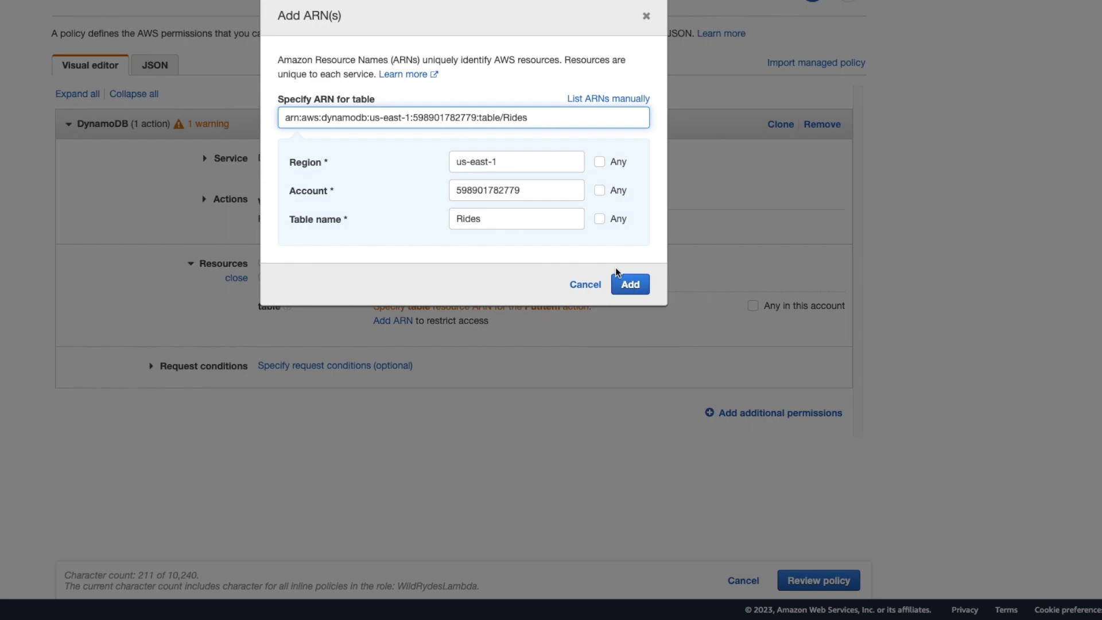
left_click(631, 285)
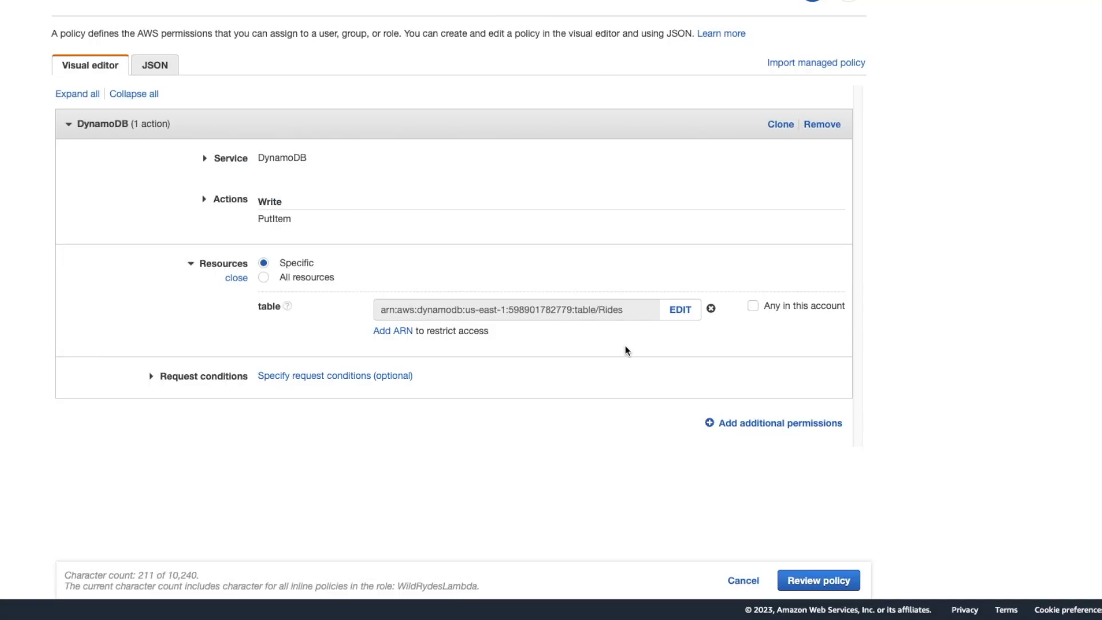
left_click(811, 589)
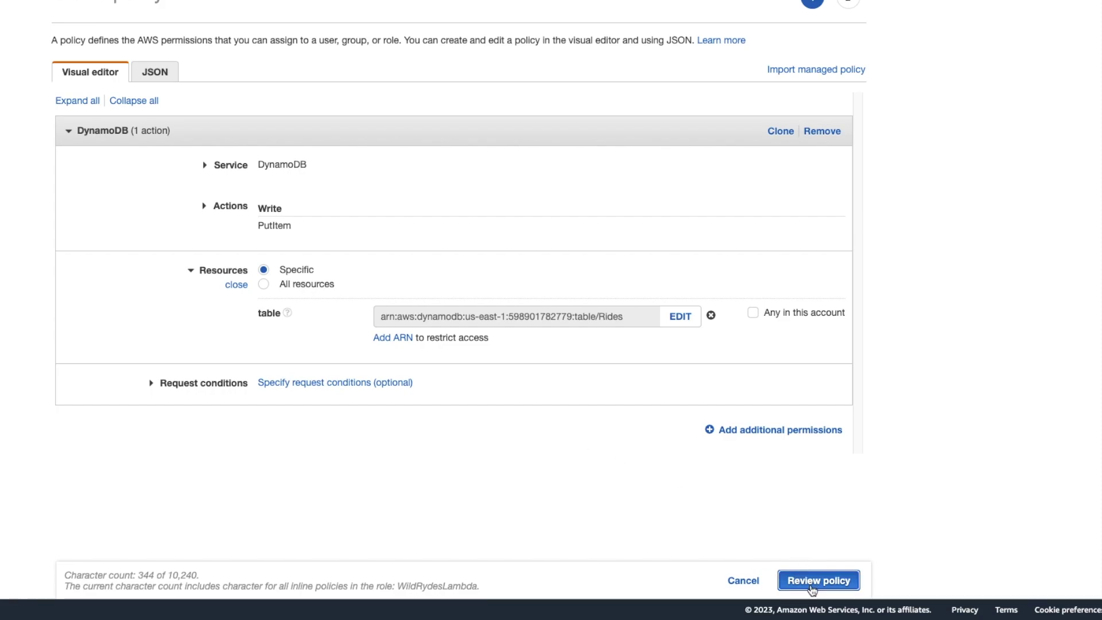
left_click(244, 109)
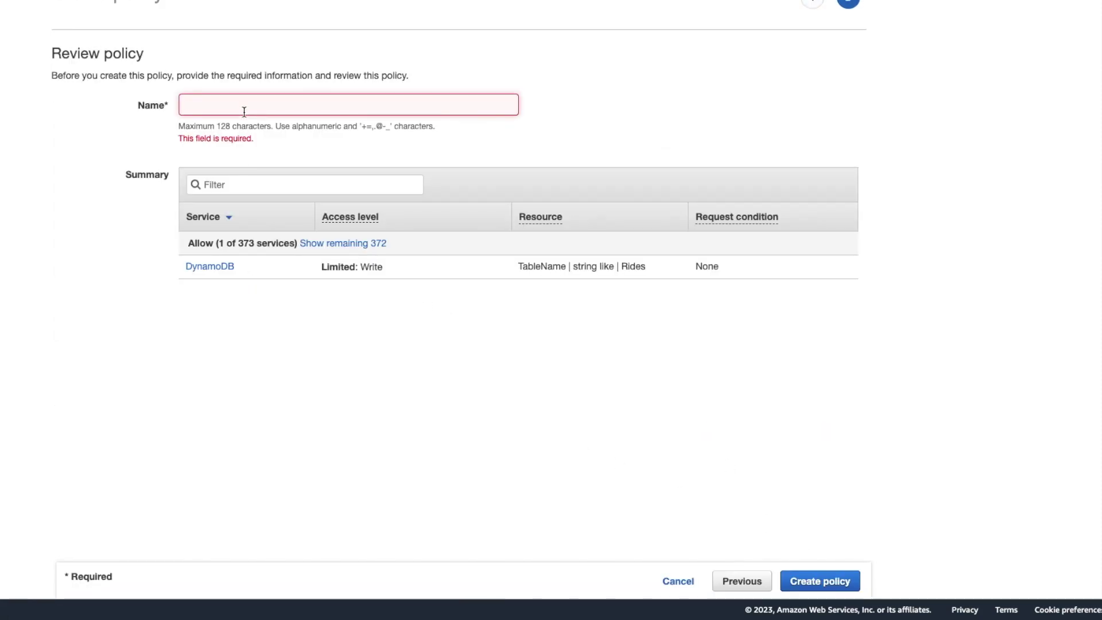
type("DynamoDBWriteAccess")
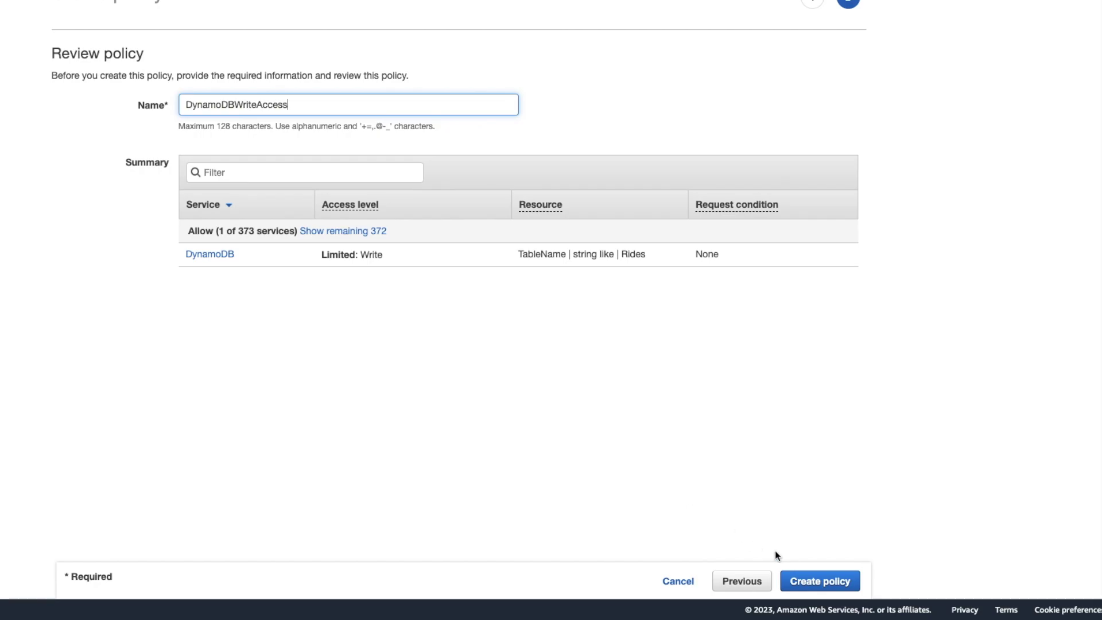
left_click(819, 581)
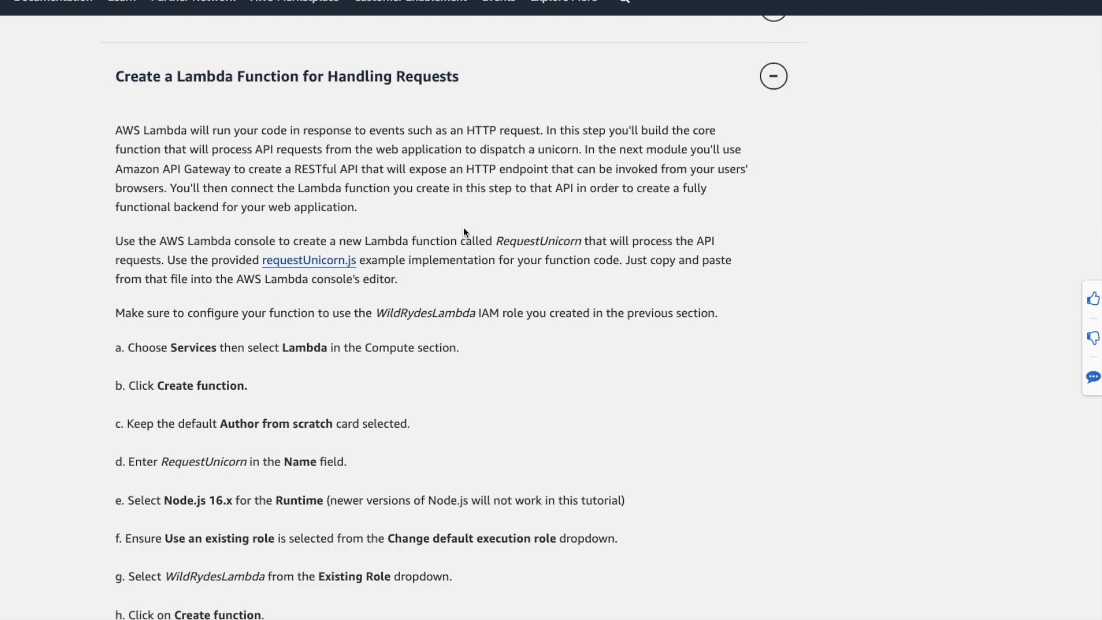
Search the console for 'lambda' and go to the Lambda service page.
scroll(518, 379, "down", 3)
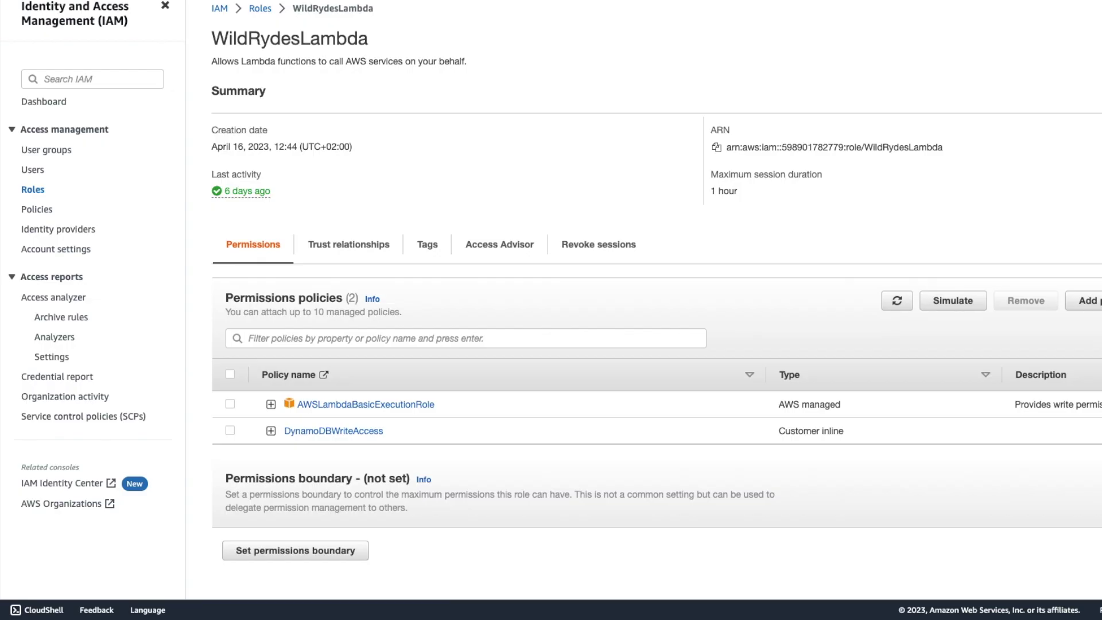
type("lambda")
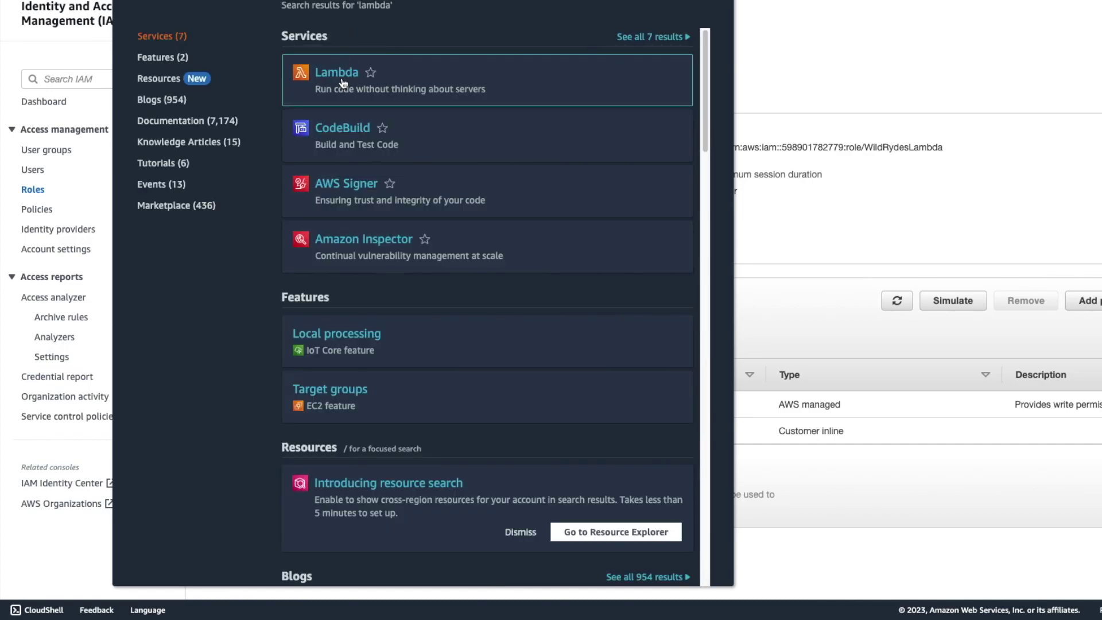
left_click(342, 84)
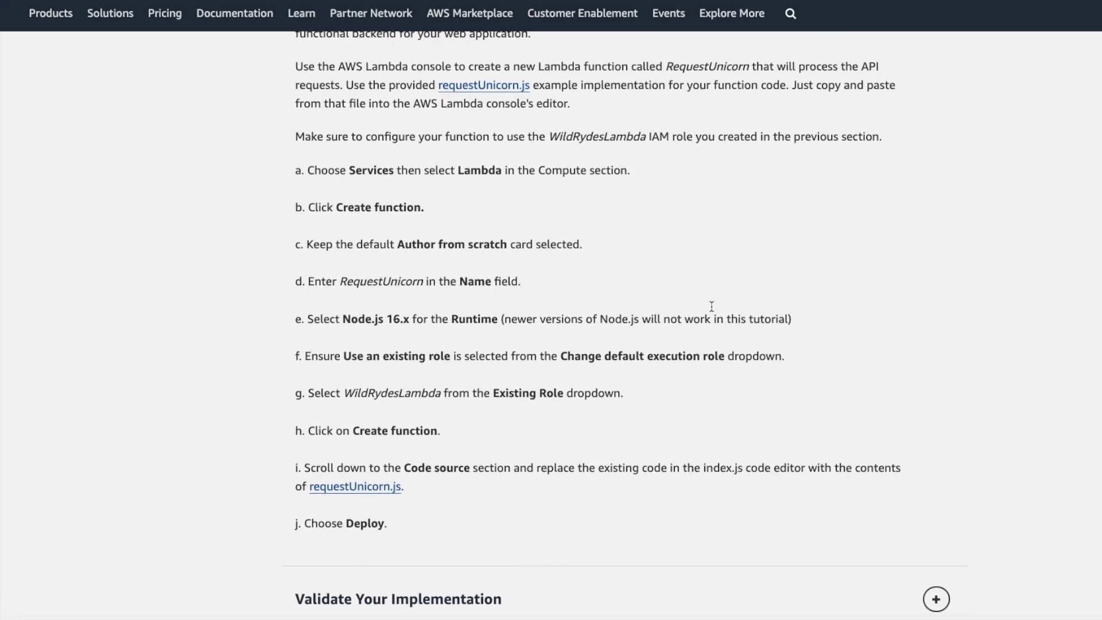
scroll(708, 307, "down", 1)
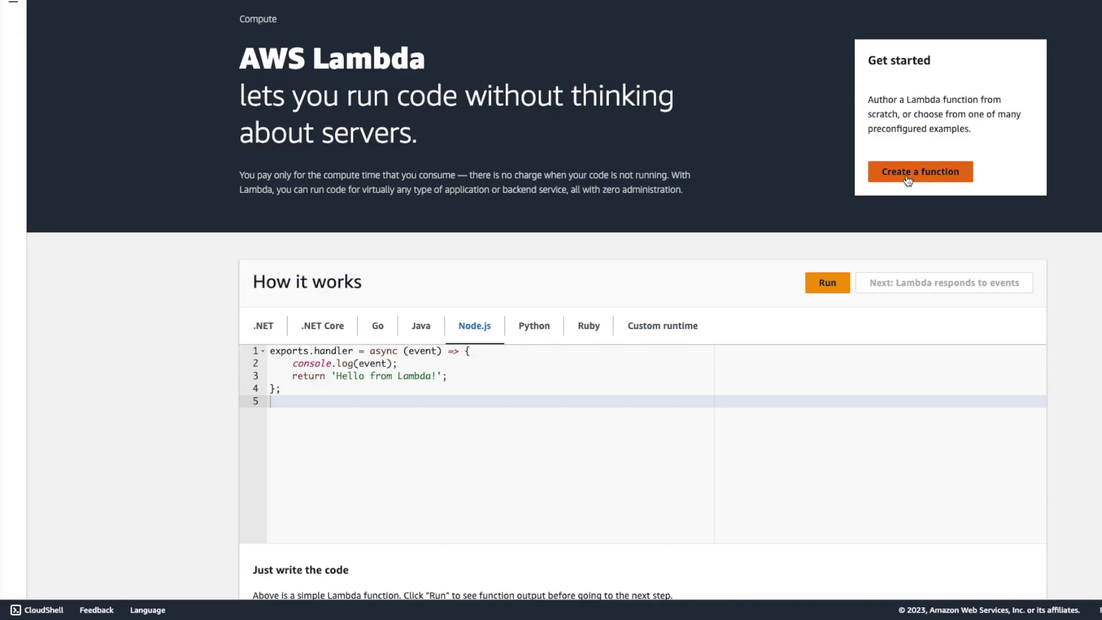
Start a new Lambda function named RequestUnicorn with the Node.js 16.x runtime.
left_click(914, 179)
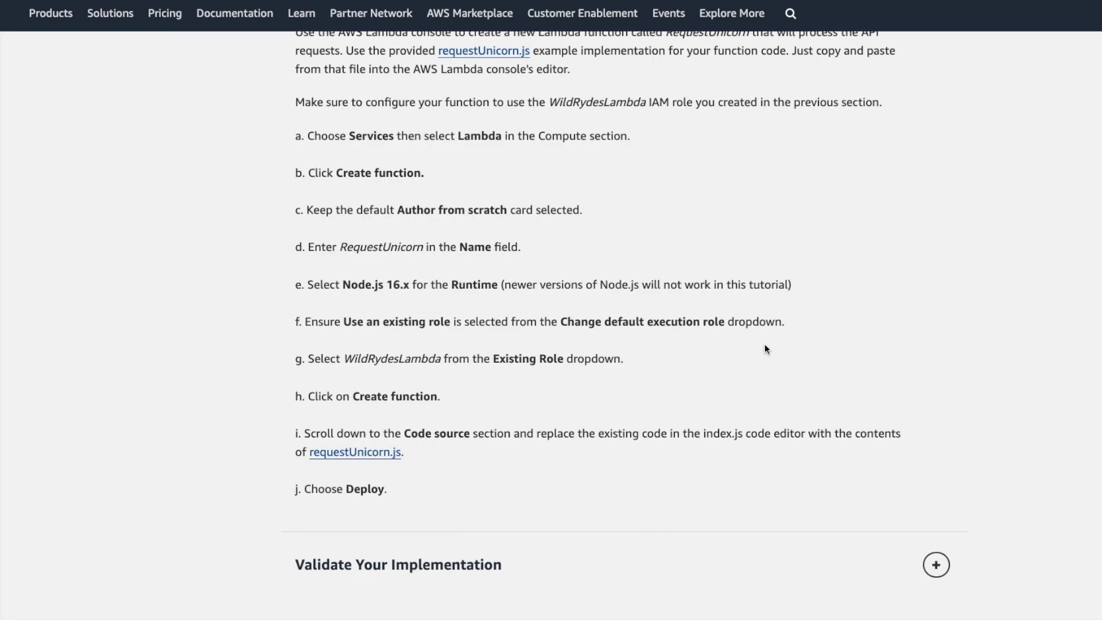
scroll(594, 282, "down", 1)
double_click(371, 204)
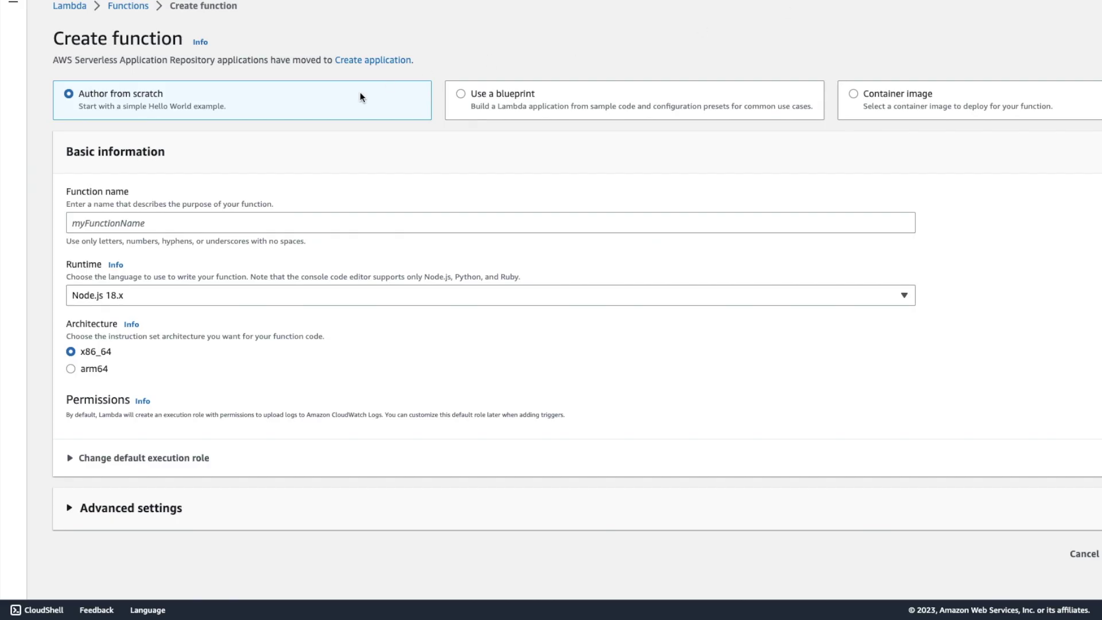
left_click(161, 225)
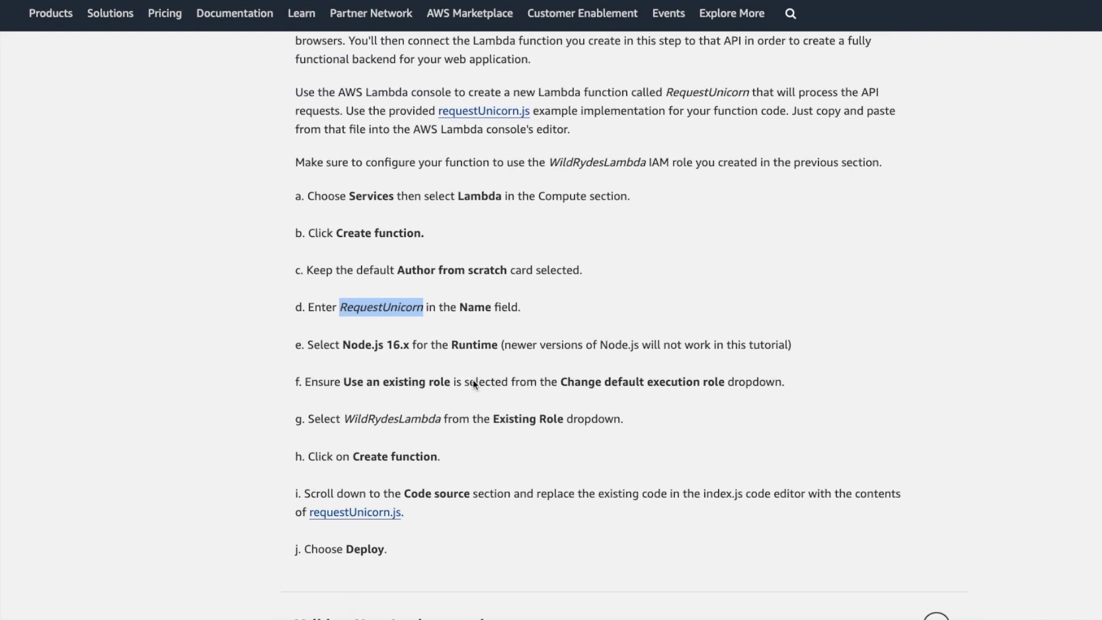
scroll(473, 380, "down", 2)
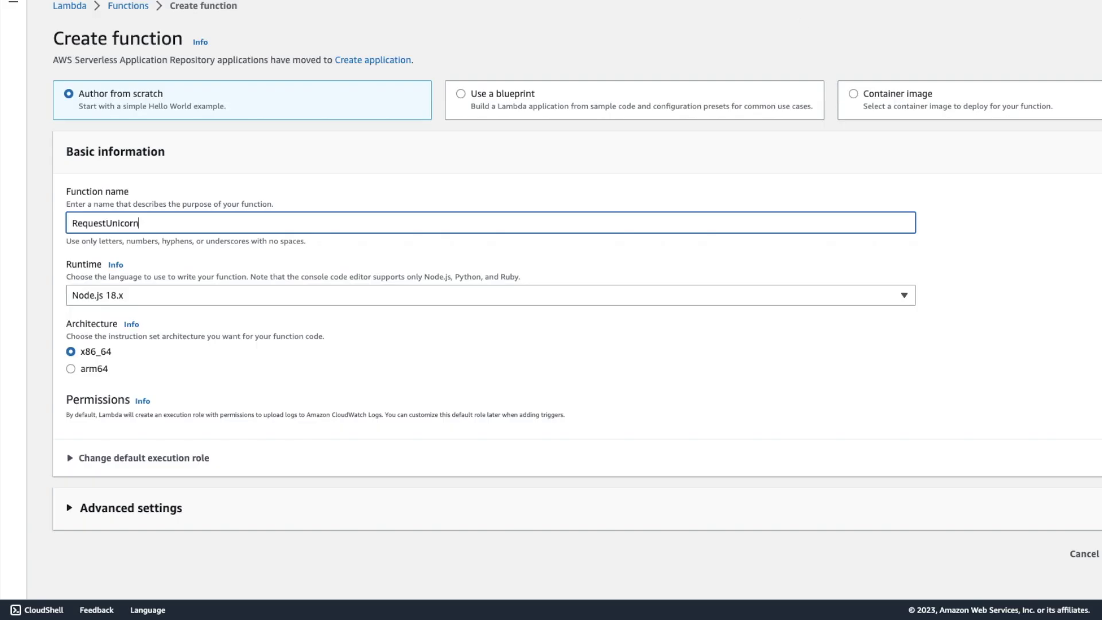
left_click(237, 300)
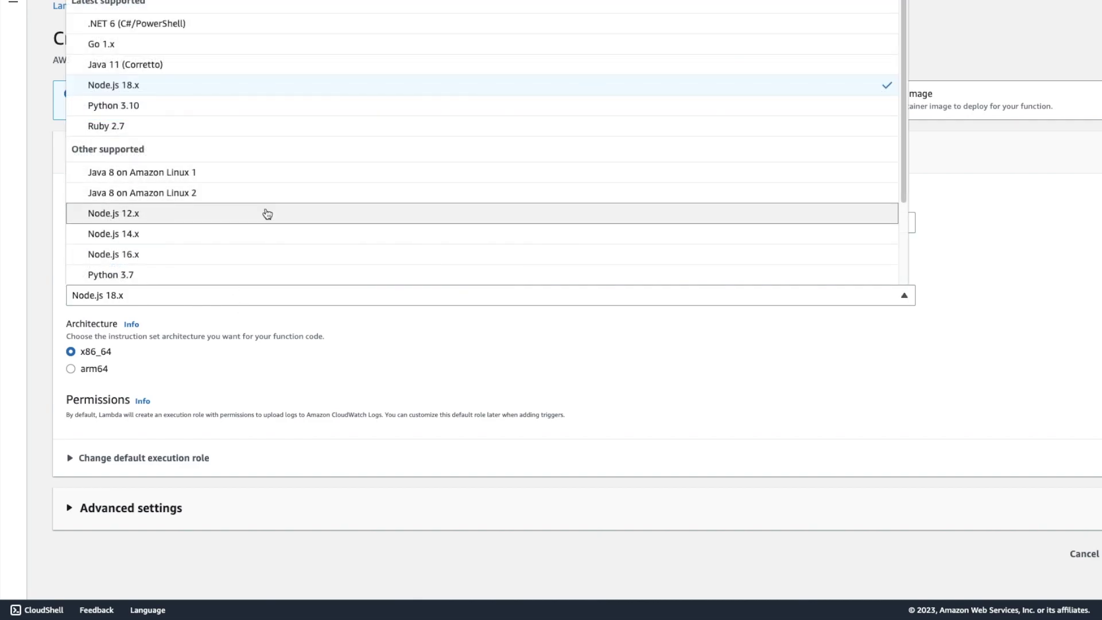
left_click(234, 254)
Assign the existing WildRydesLambda execution role and create the RequestUnicorn function.
left_click(71, 459)
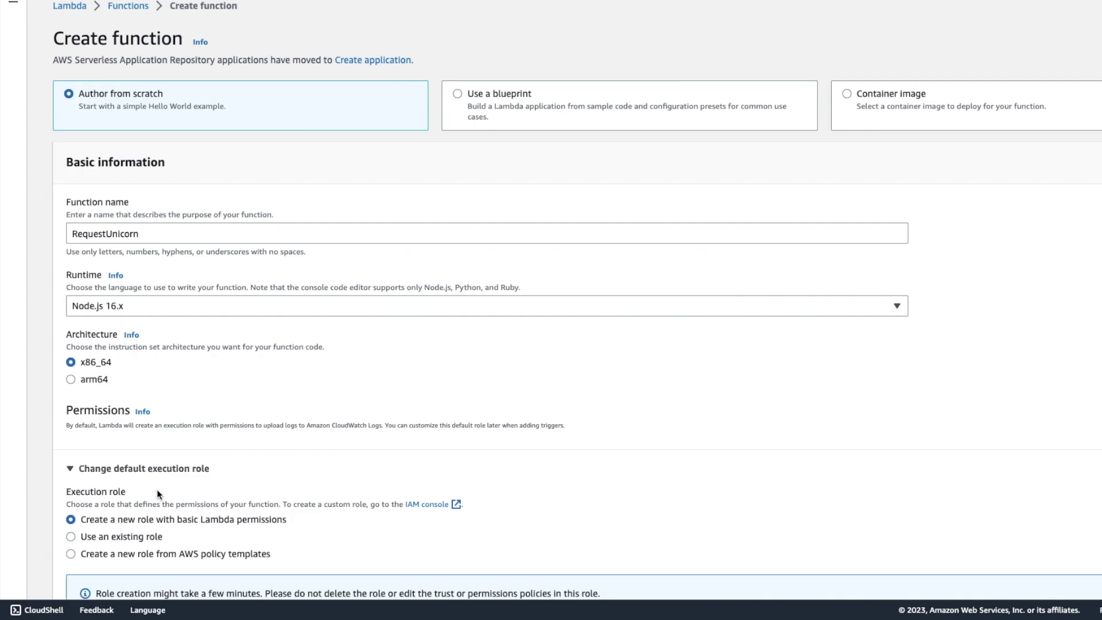
scroll(359, 408, "down", 3)
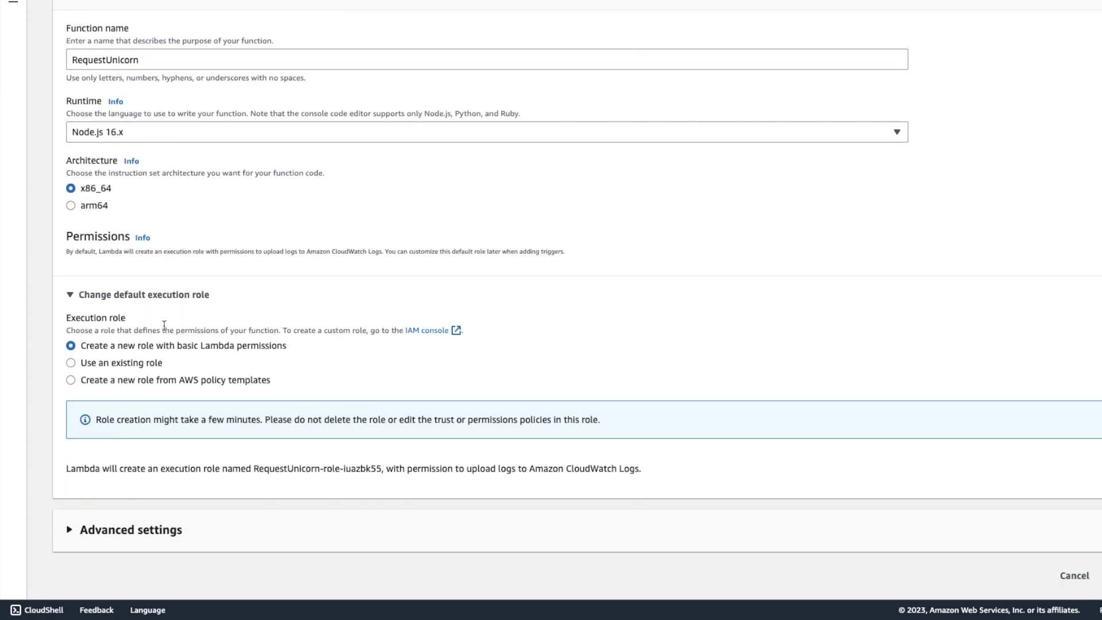
left_click(70, 363)
left_click(883, 474)
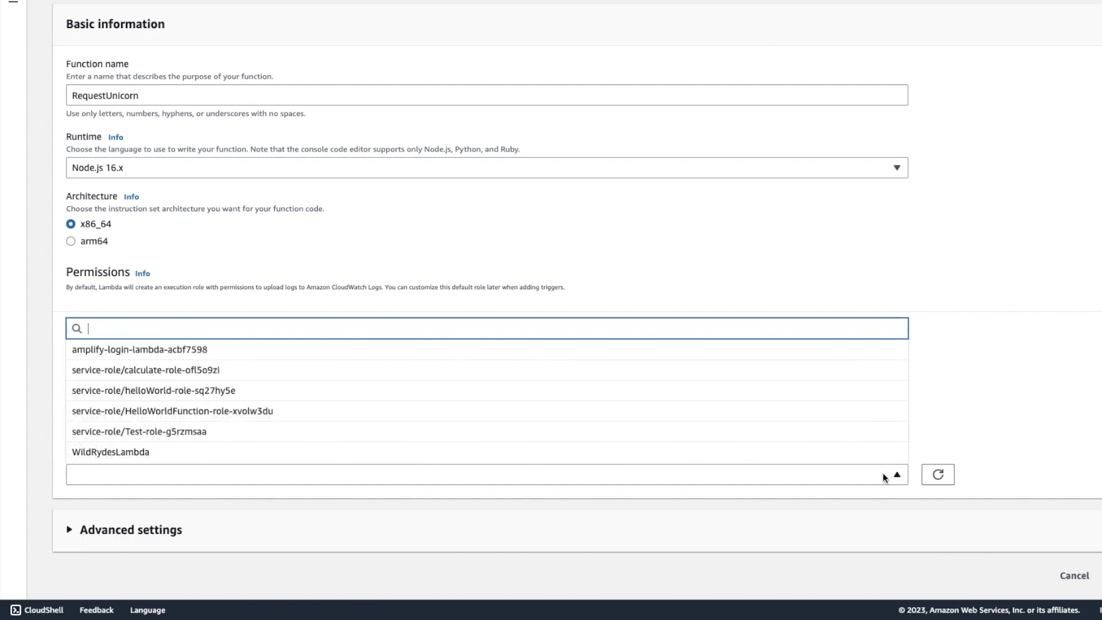
left_click(364, 451)
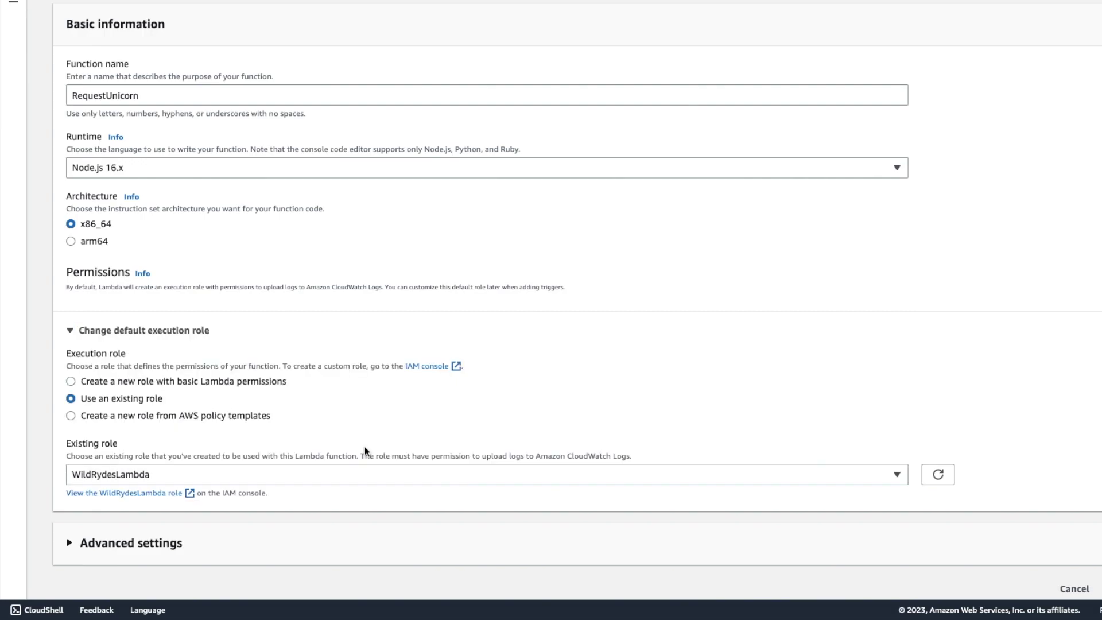
scroll(552, 343, "down", 1)
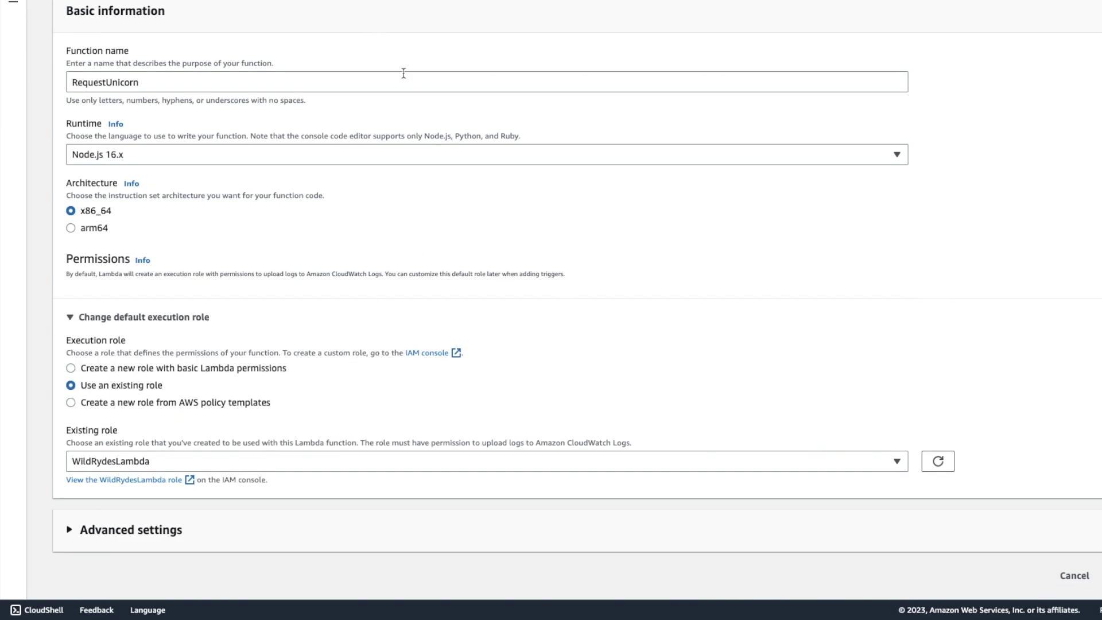
key("alt+Tab")
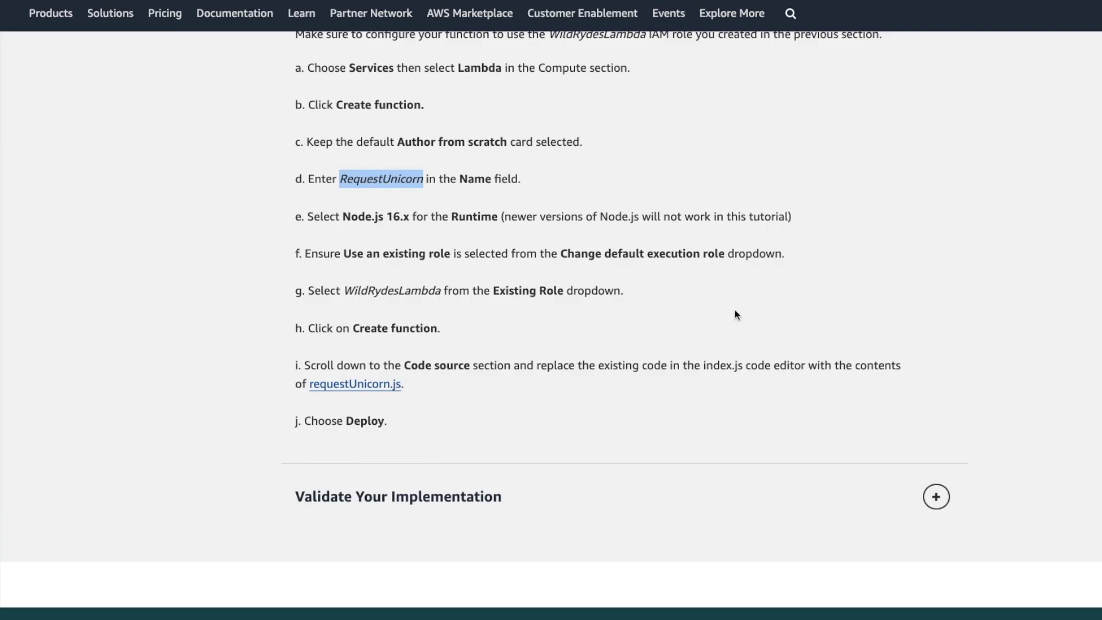
scroll(732, 310, "down", 2)
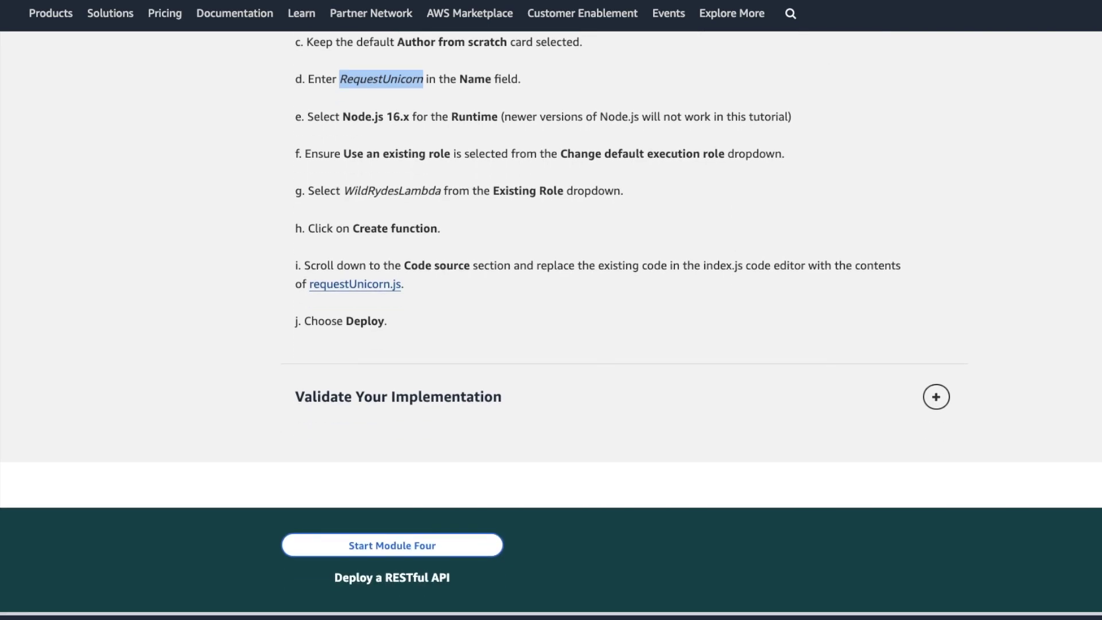
key("alt+Tab")
left_click(966, 566)
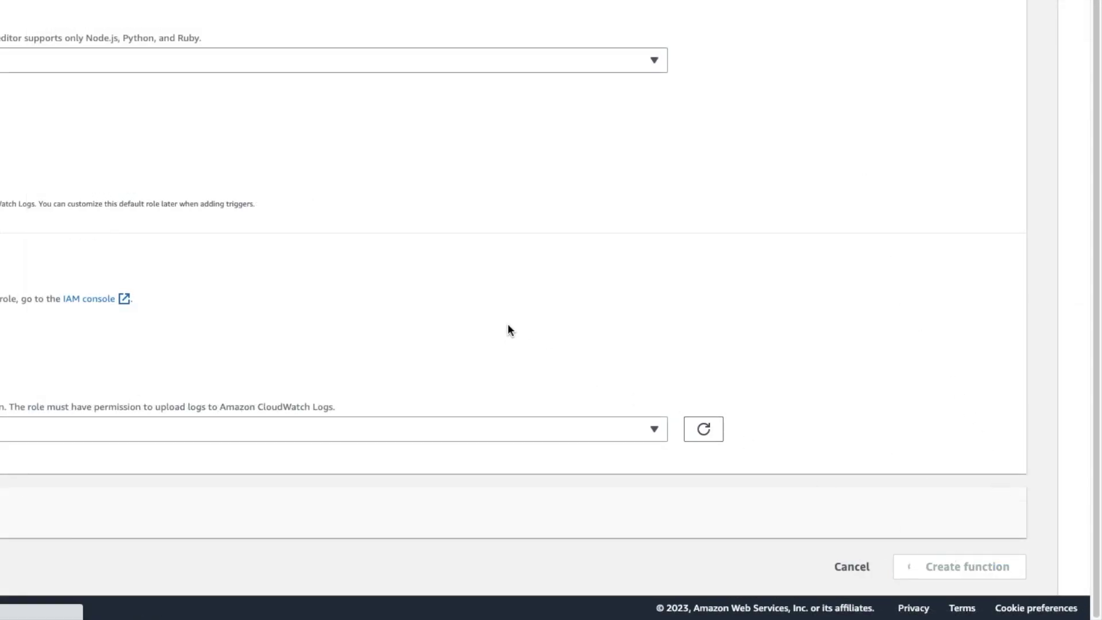
key("alt+Tab")
key("alt+Tab")
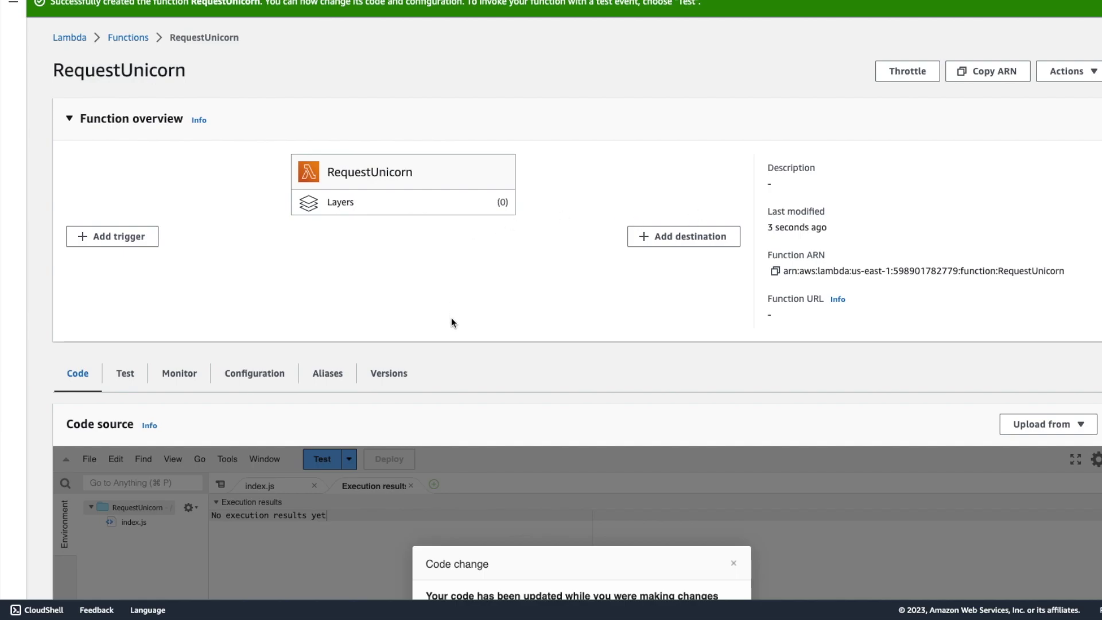
Open the function's index.js and delete all of its starter code.
scroll(313, 313, "down", 6)
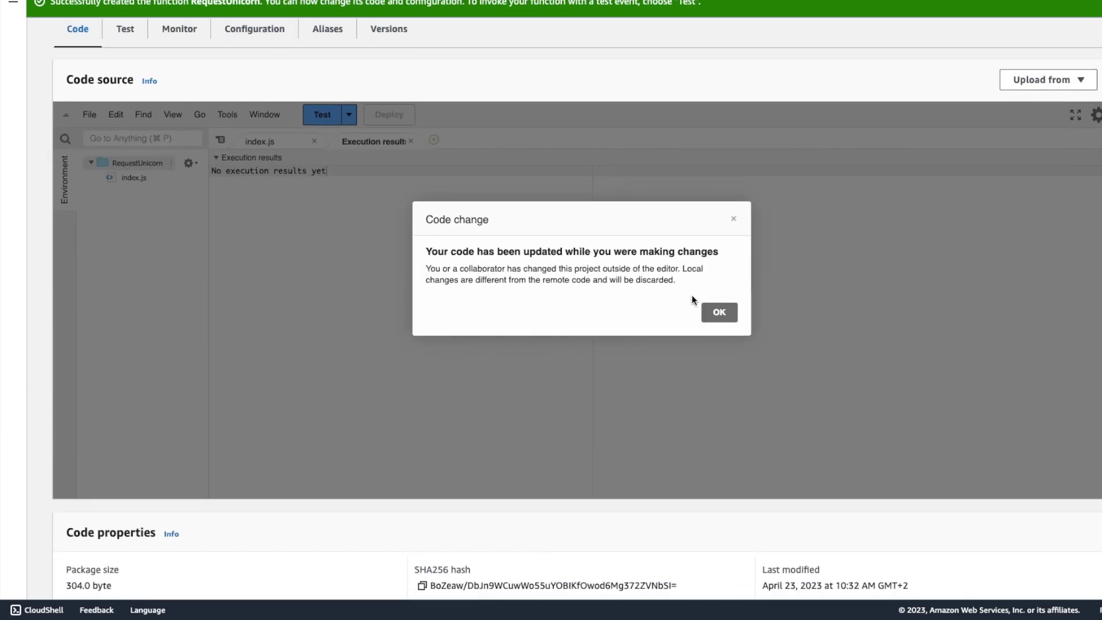
left_click(721, 313)
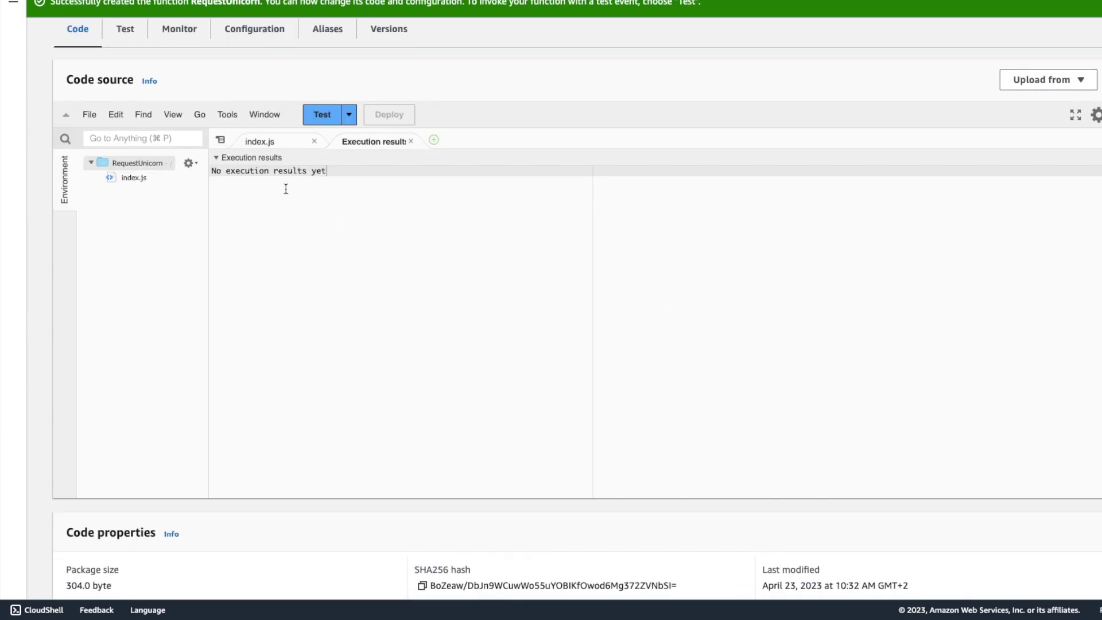
key("super+a")
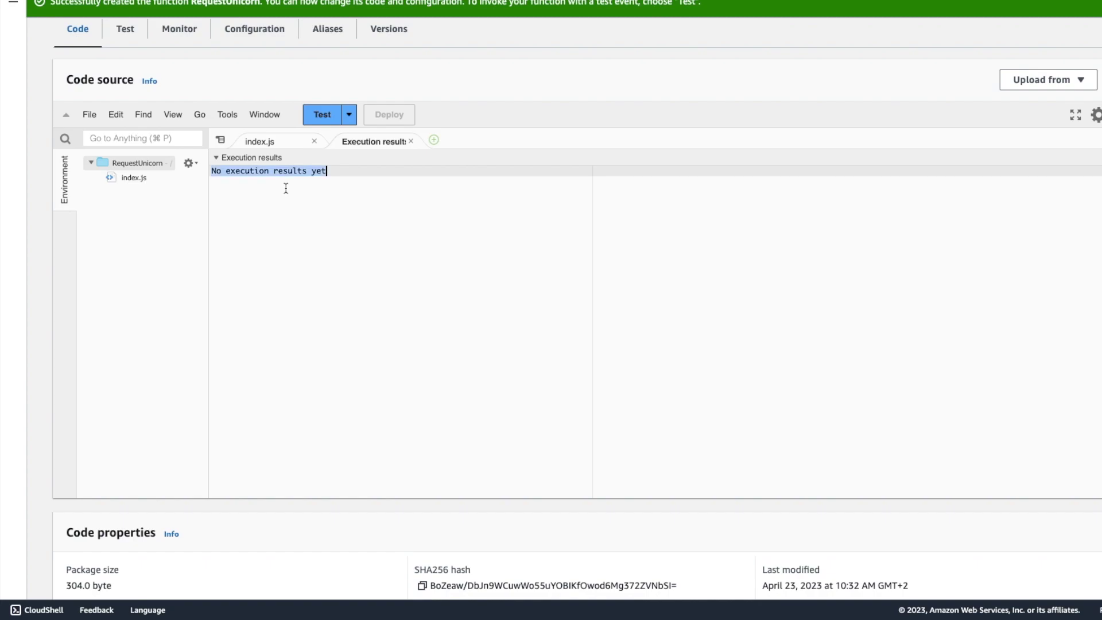
left_click(326, 172)
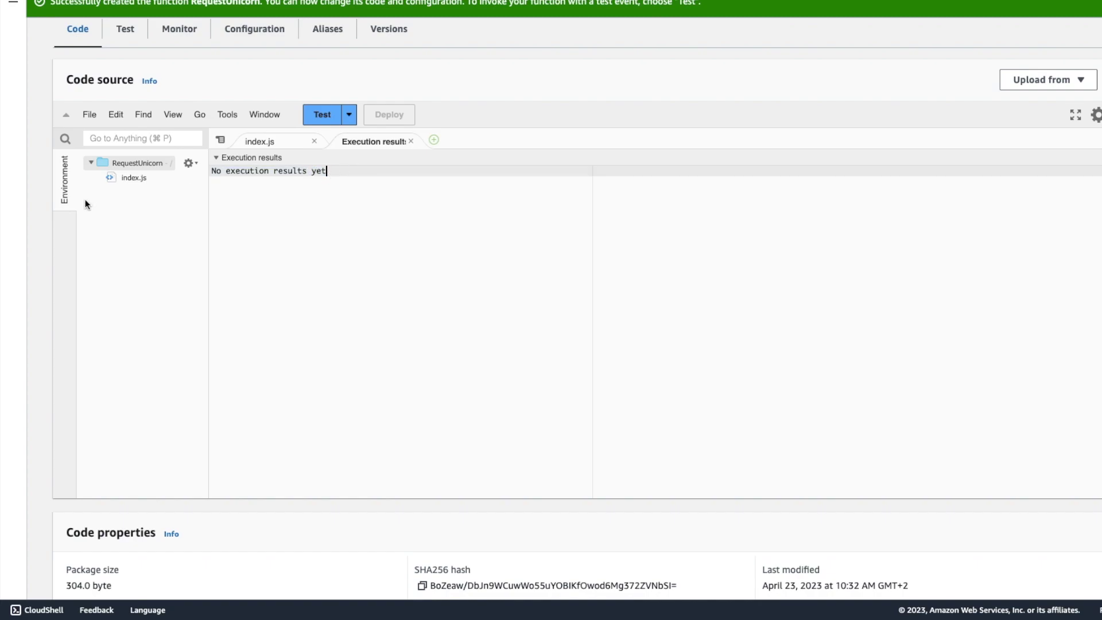
double_click(127, 179)
left_click(308, 225)
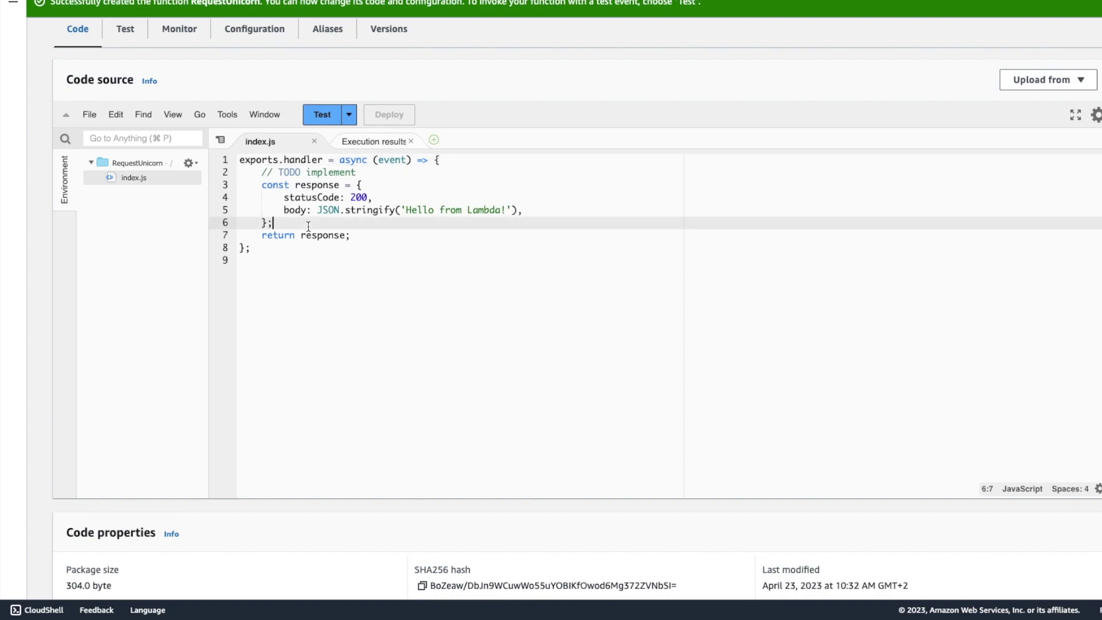
key("super+a")
key("BackSpace")
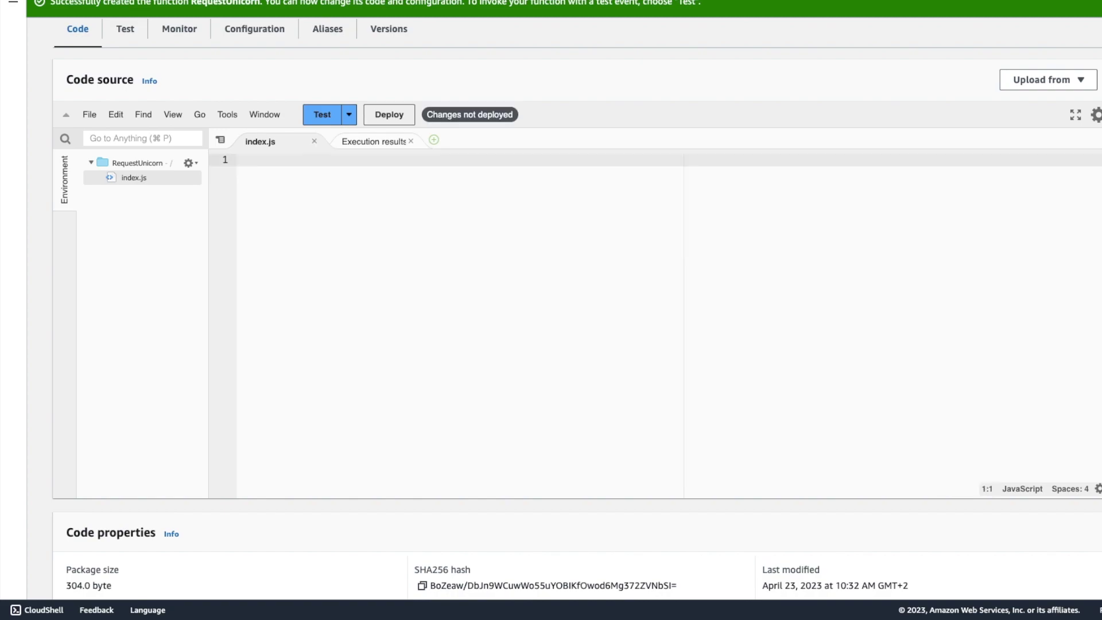
Copy the requestUnicorn.js source from the tutorial link and paste it into index.js.
key("ctrl+Tab")
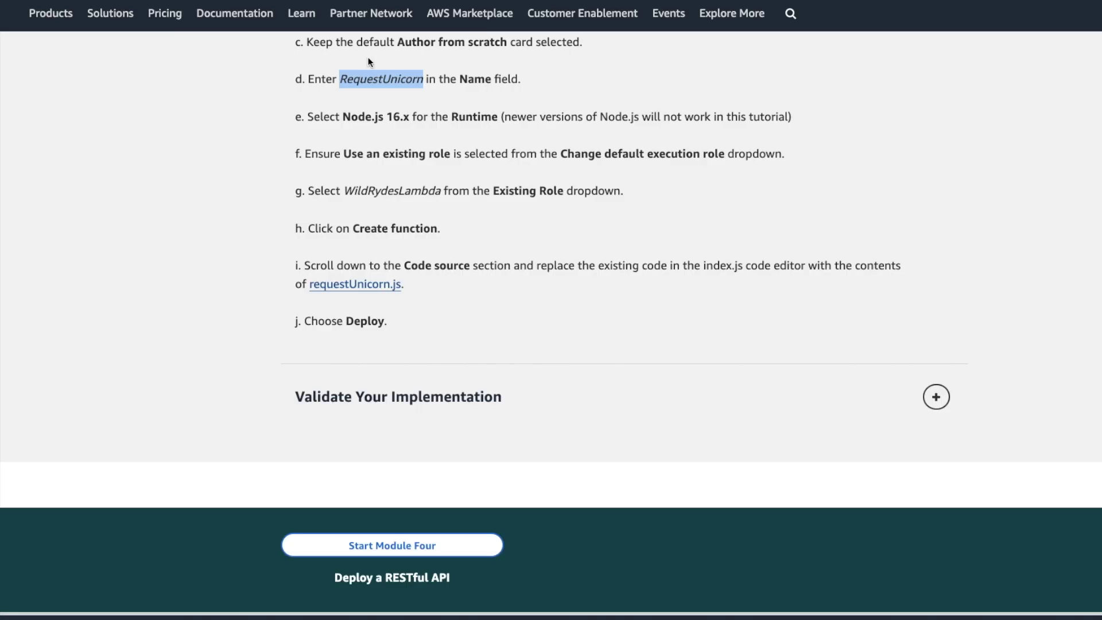
right_click(353, 283)
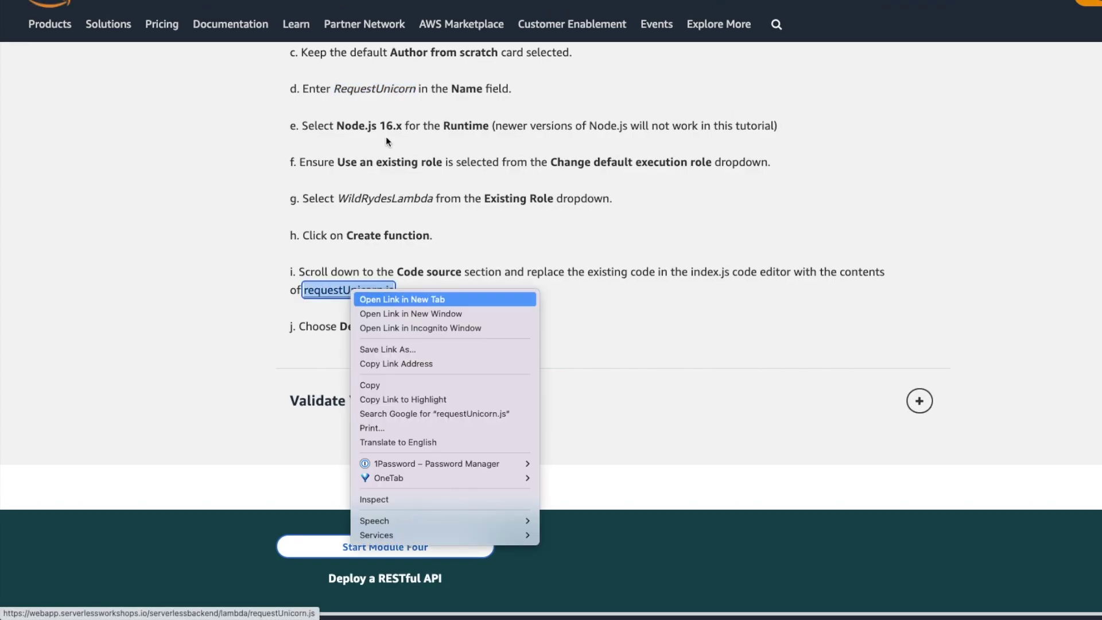
left_click(413, 293)
key("ctrl+Tab")
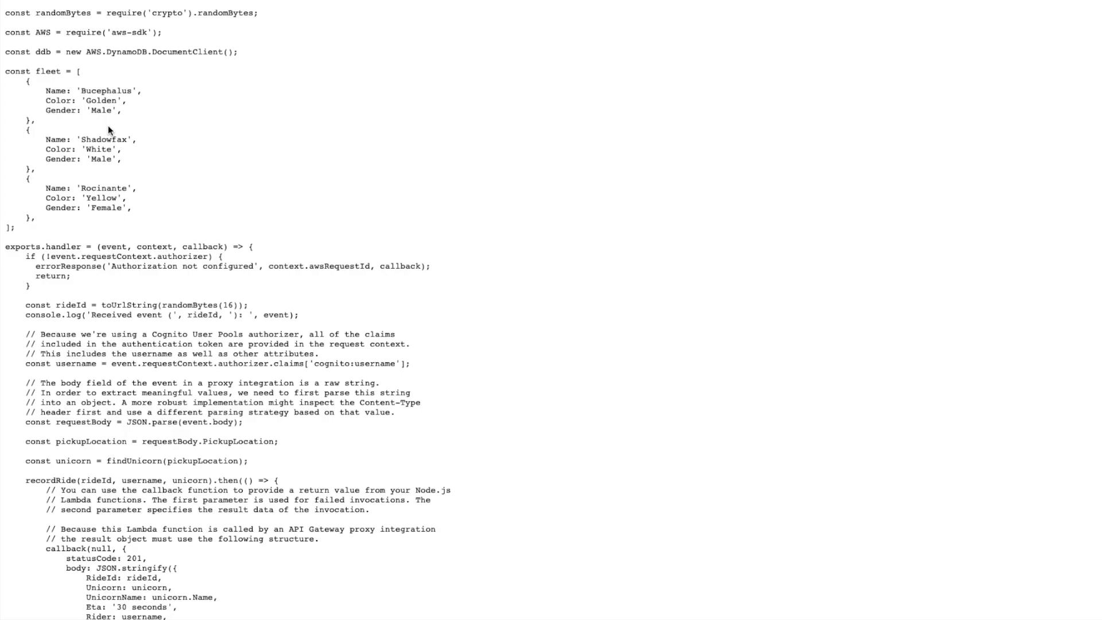
key("ctrl+a")
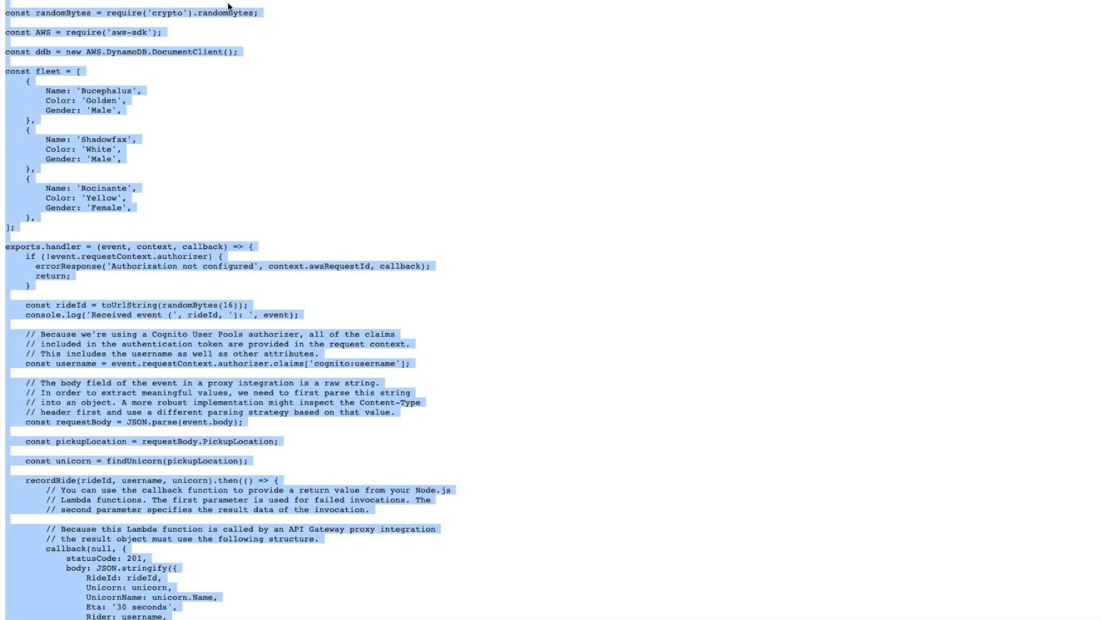
scroll(108, 129, "up", 1)
key("ctrl+shift+Tab")
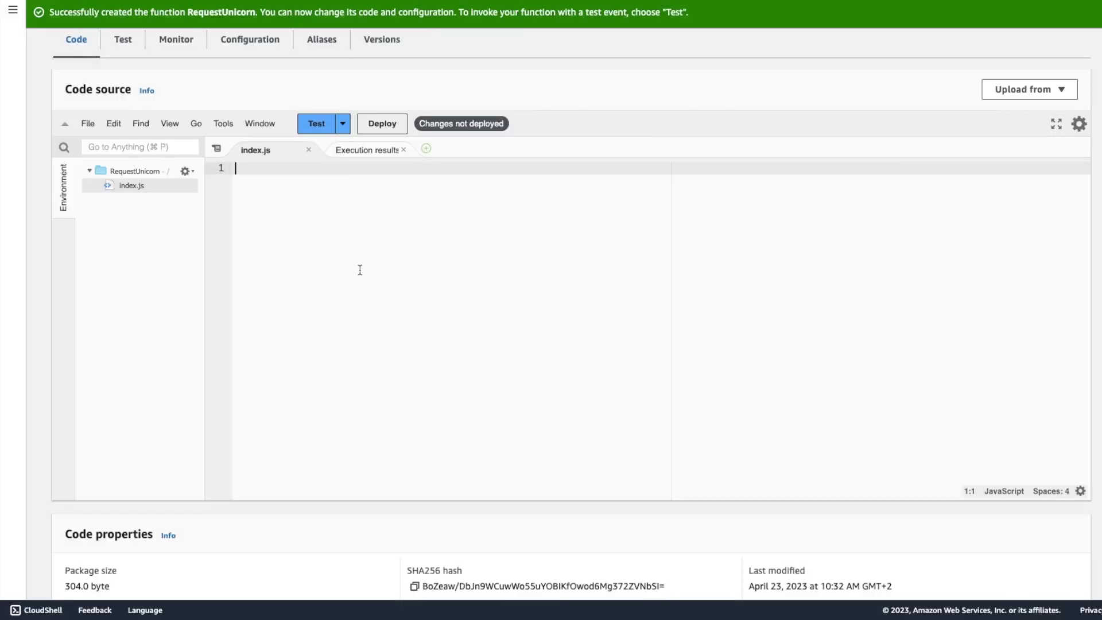
key("ctrl+v")
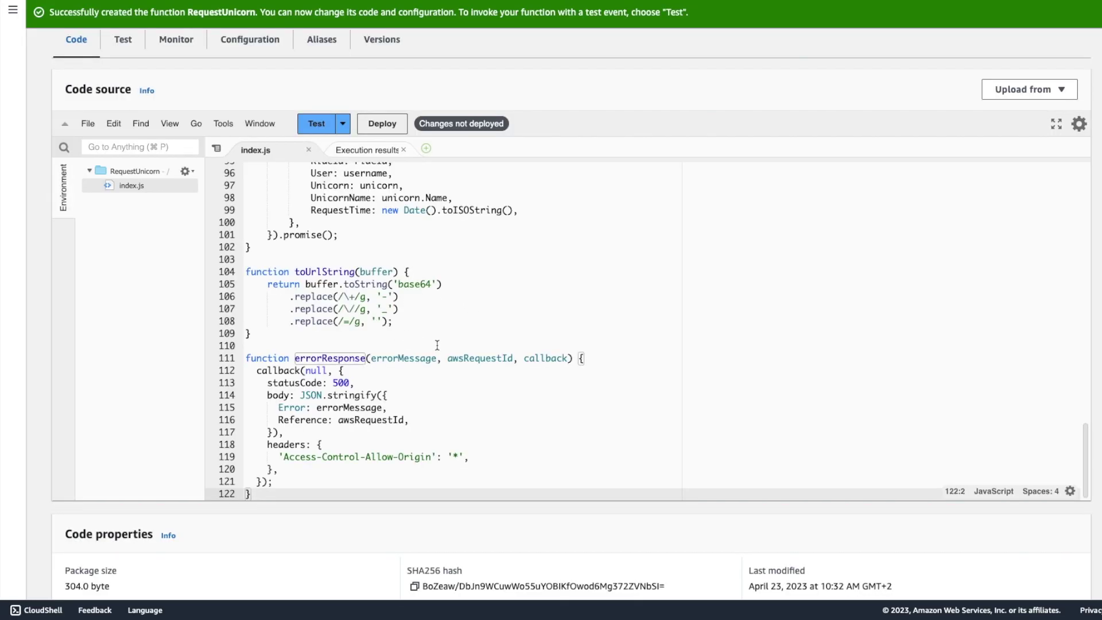
Deploy the updated RequestUnicorn function code.
key("ctrl+shift+Tab")
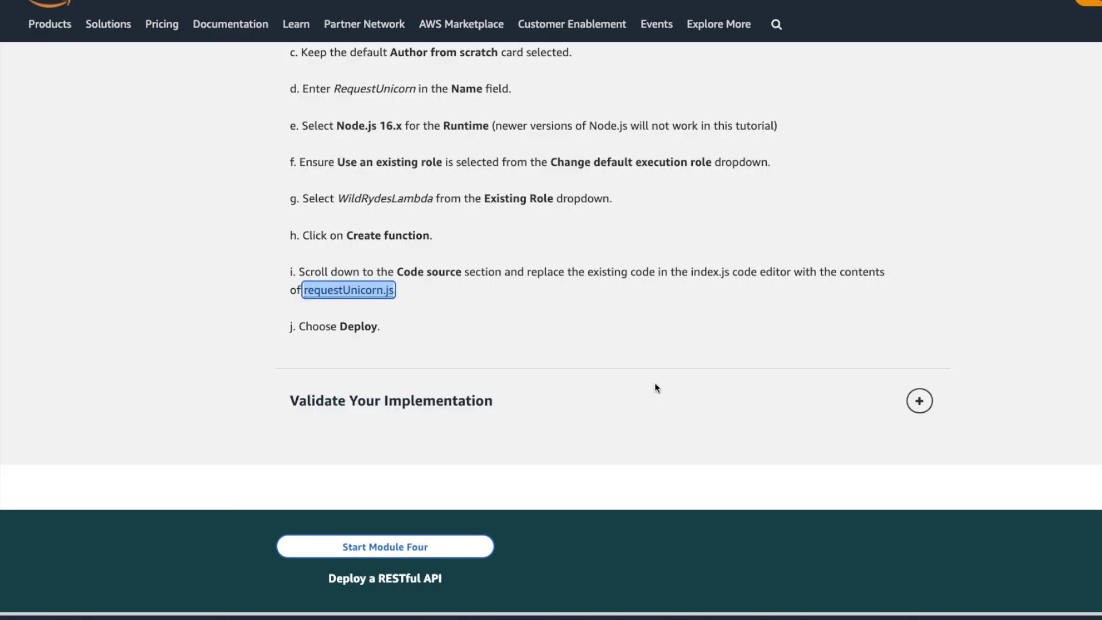
key("ctrl+Tab")
left_click(388, 131)
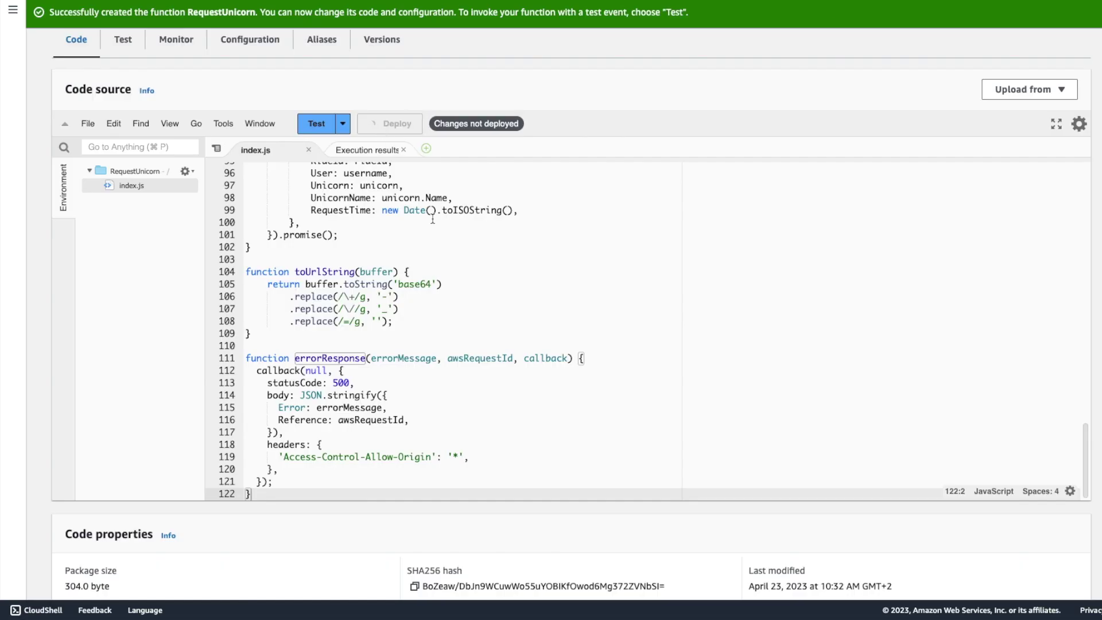
key("ctrl+shift+Tab")
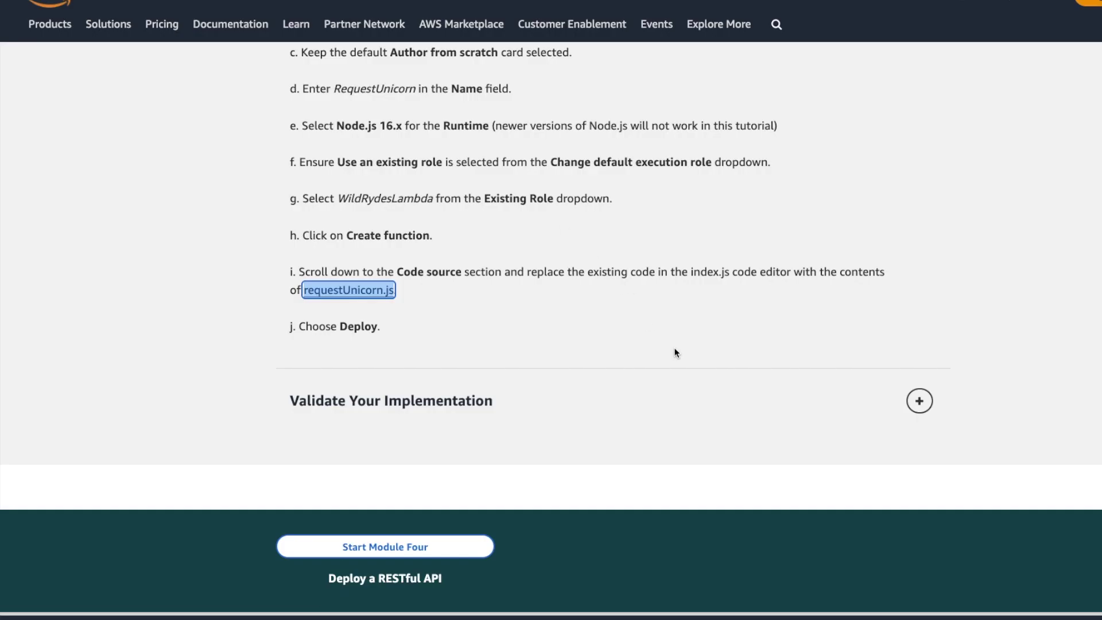
scroll(647, 323, "down", 1)
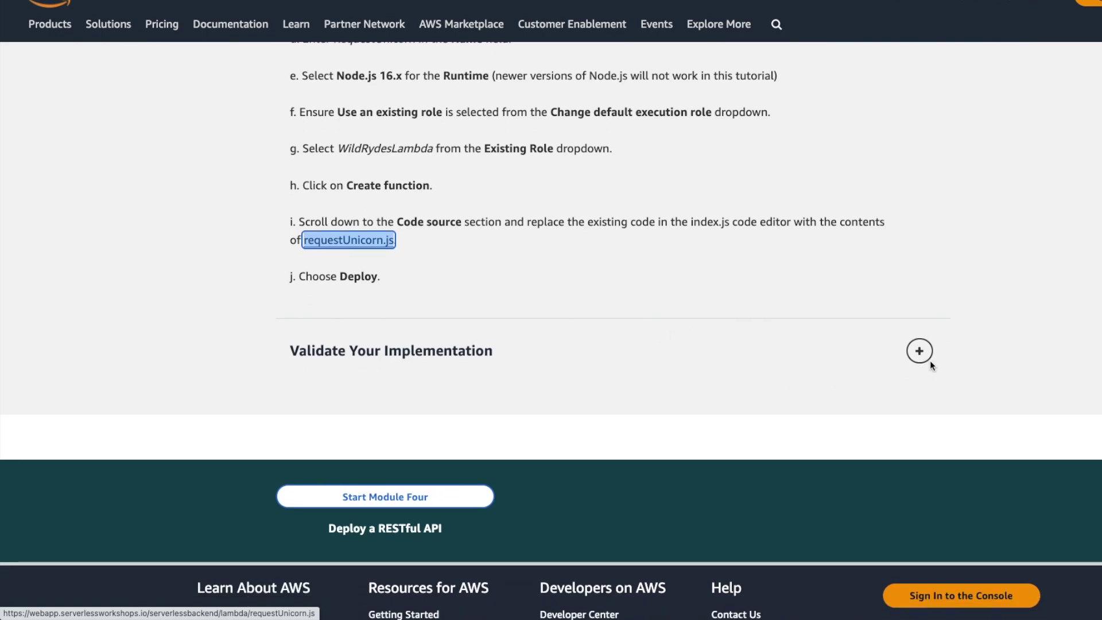
left_click(930, 360)
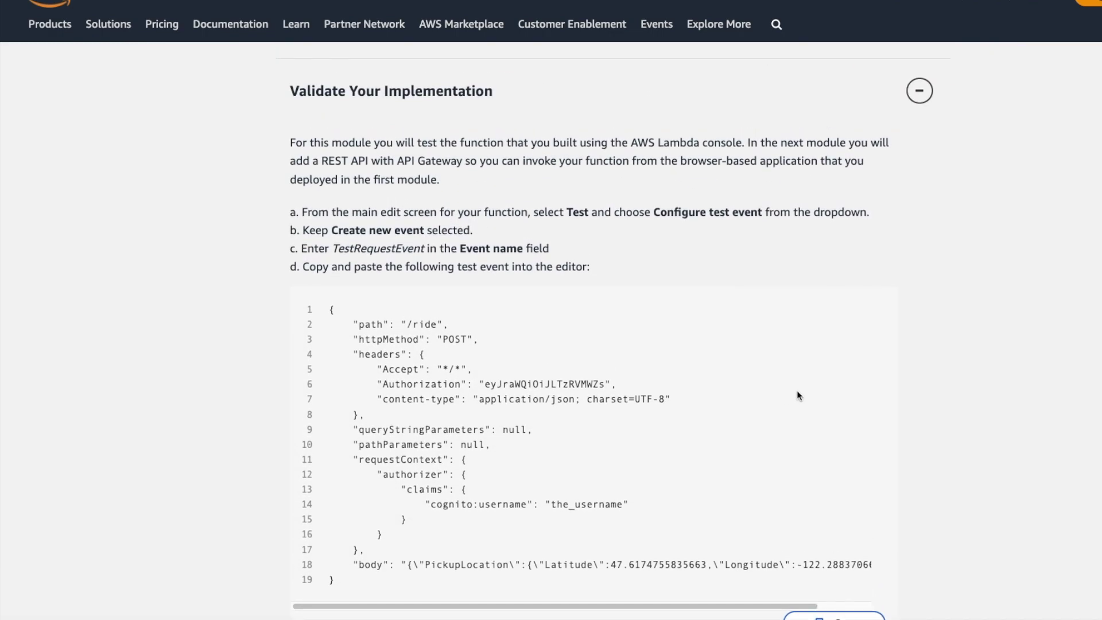
Configure a new test event and name it TestRequestEvent.
scroll(945, 312, "down", 1)
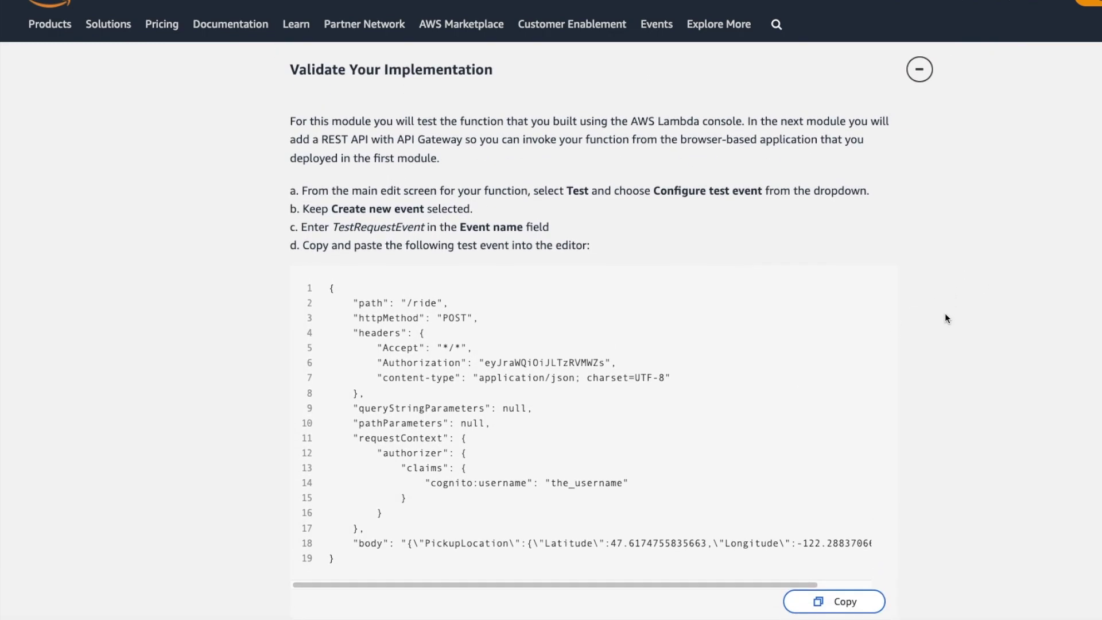
scroll(945, 314, "up", 1)
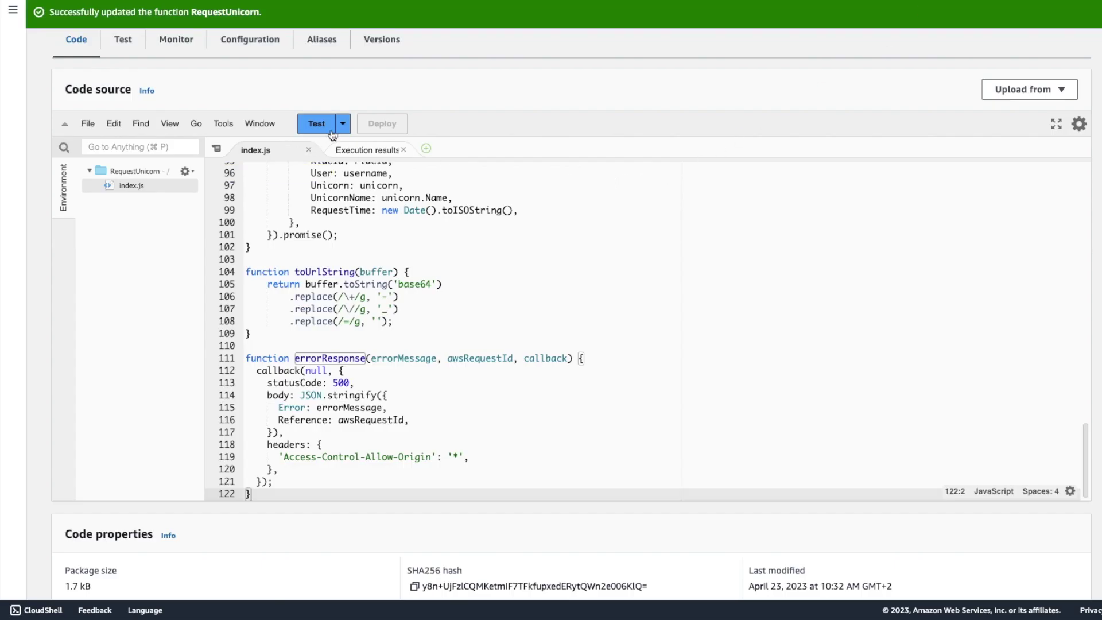
left_click(344, 125)
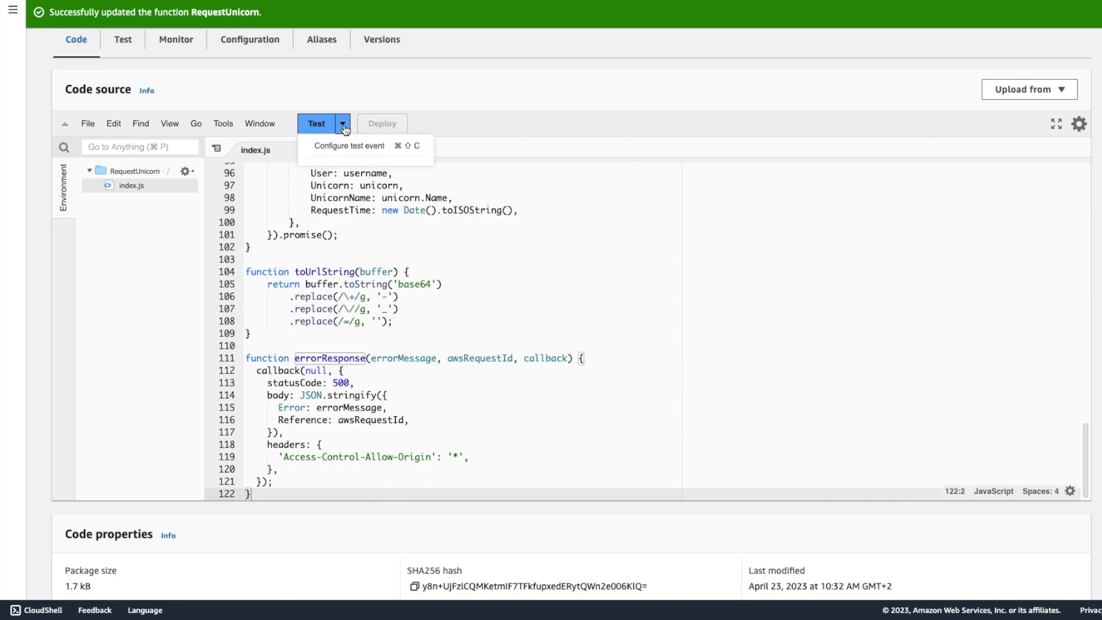
left_click(345, 145)
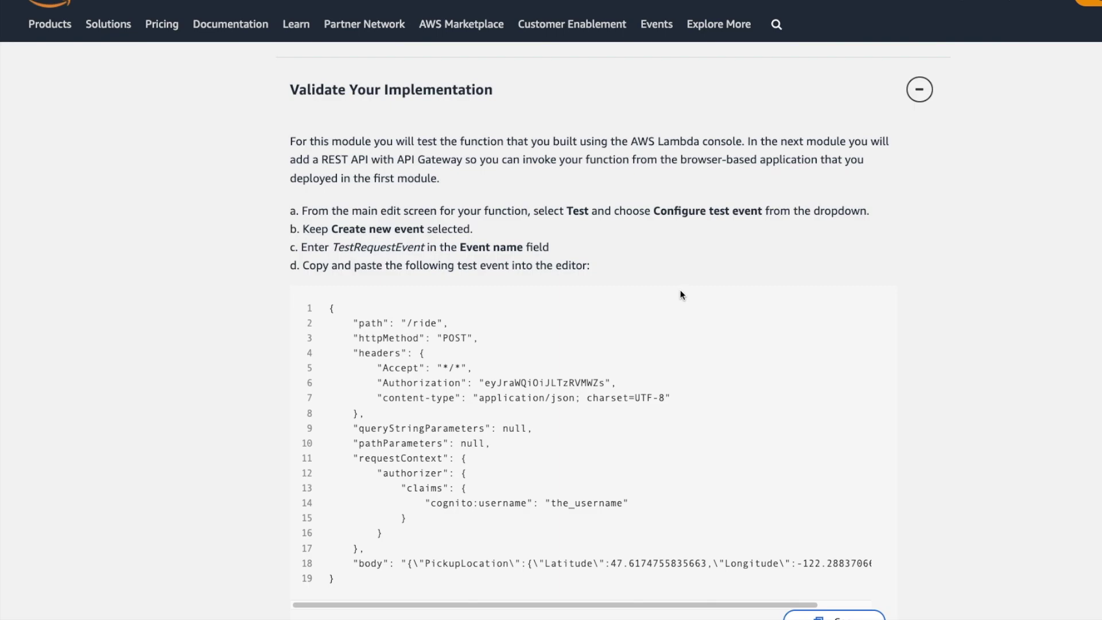
scroll(682, 295, "down", 2)
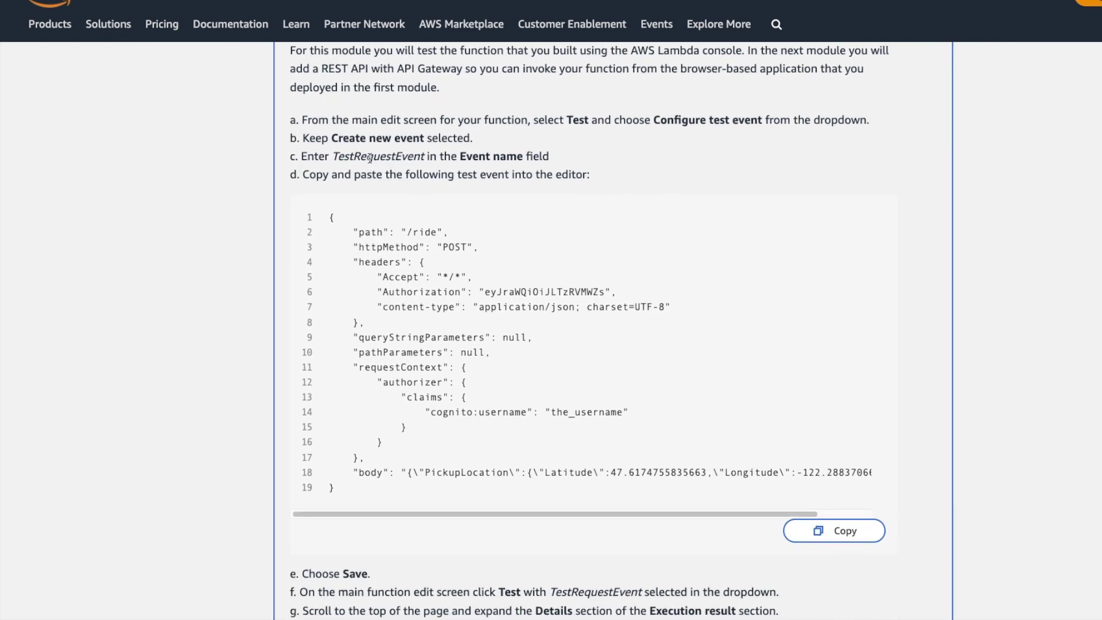
double_click(369, 158)
key("super+c")
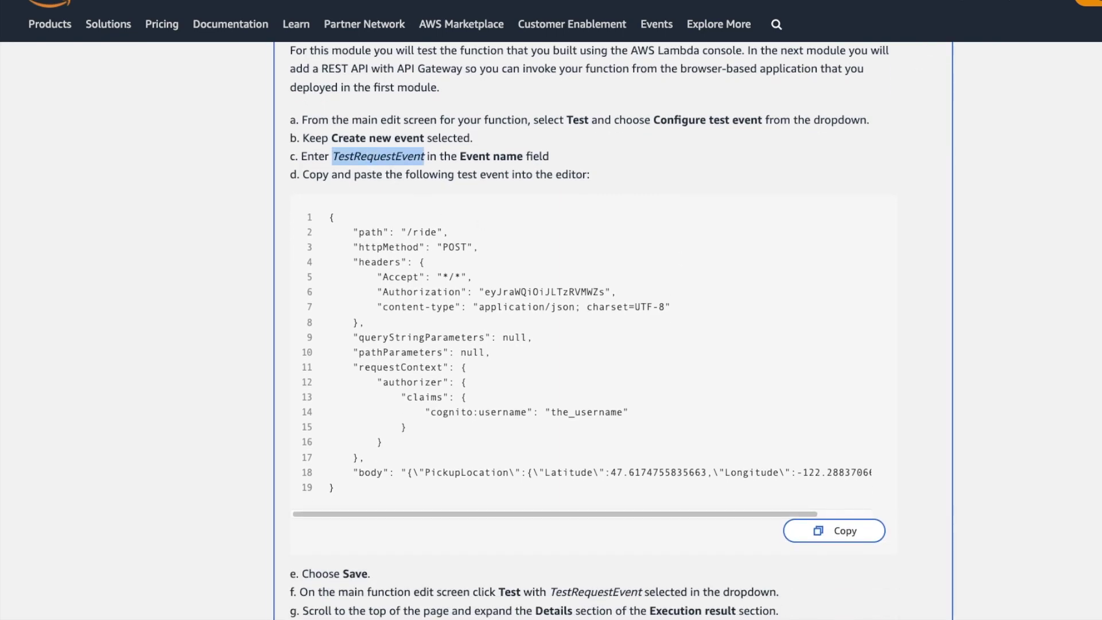
key("super+Tab")
left_click(464, 184)
key("super+v")
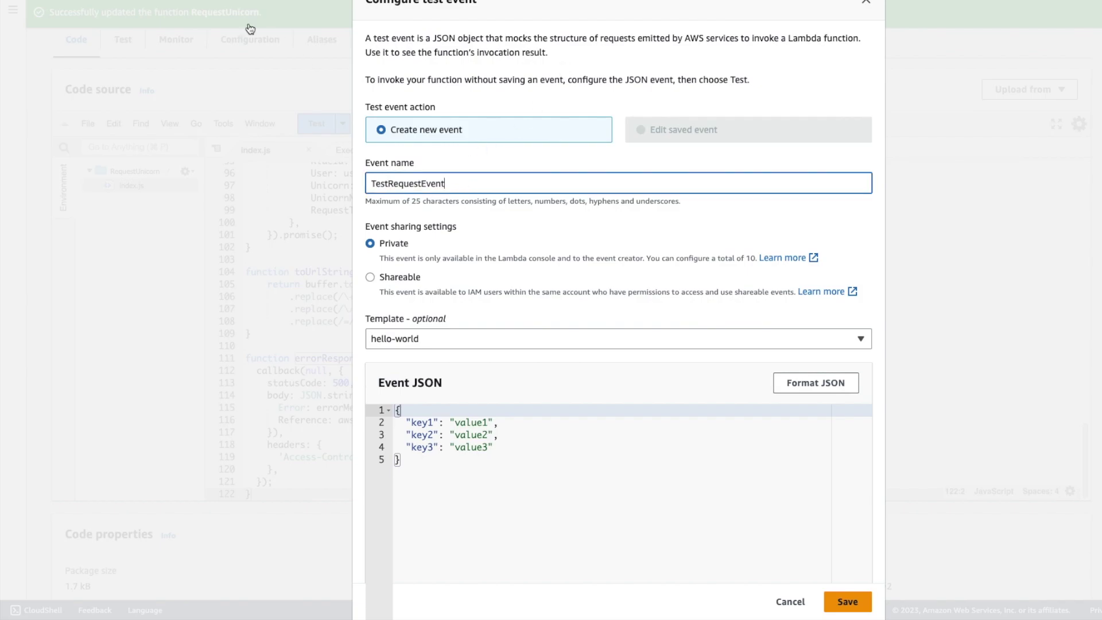
Replace the placeholder event JSON with the tutorial's POST /ride request JSON.
key("super+Tab")
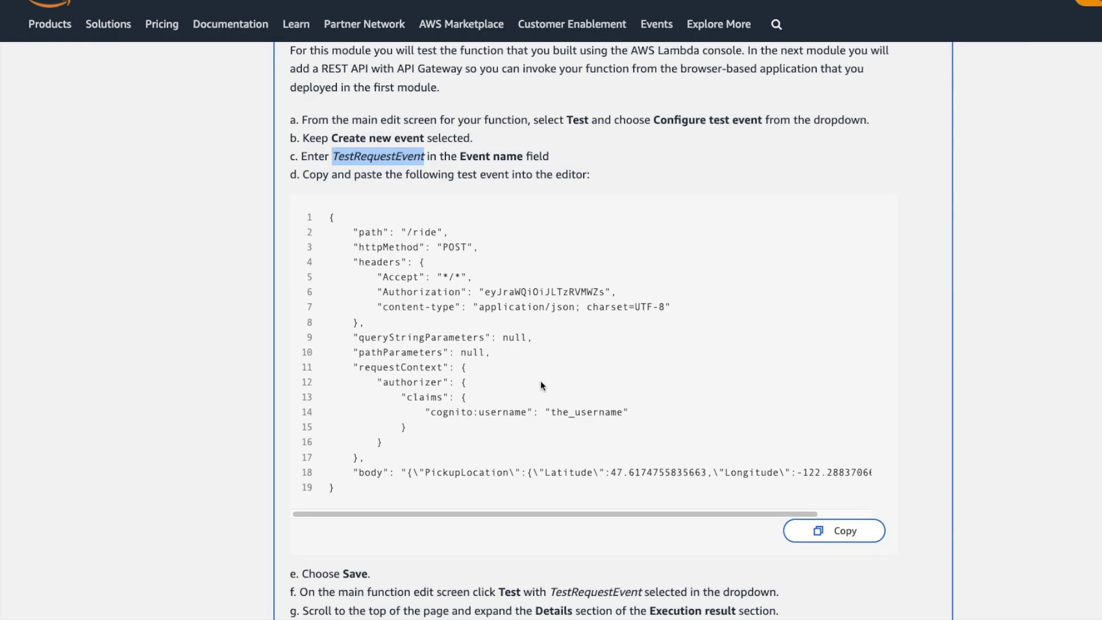
scroll(574, 396, "down", 1)
left_click(815, 508)
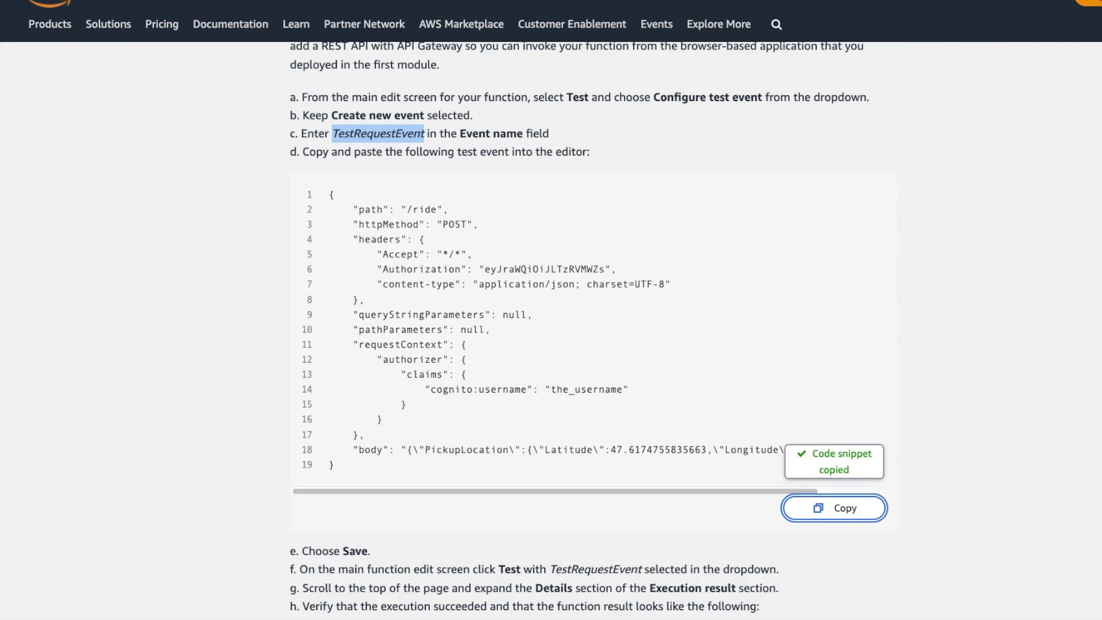
key("super+Tab")
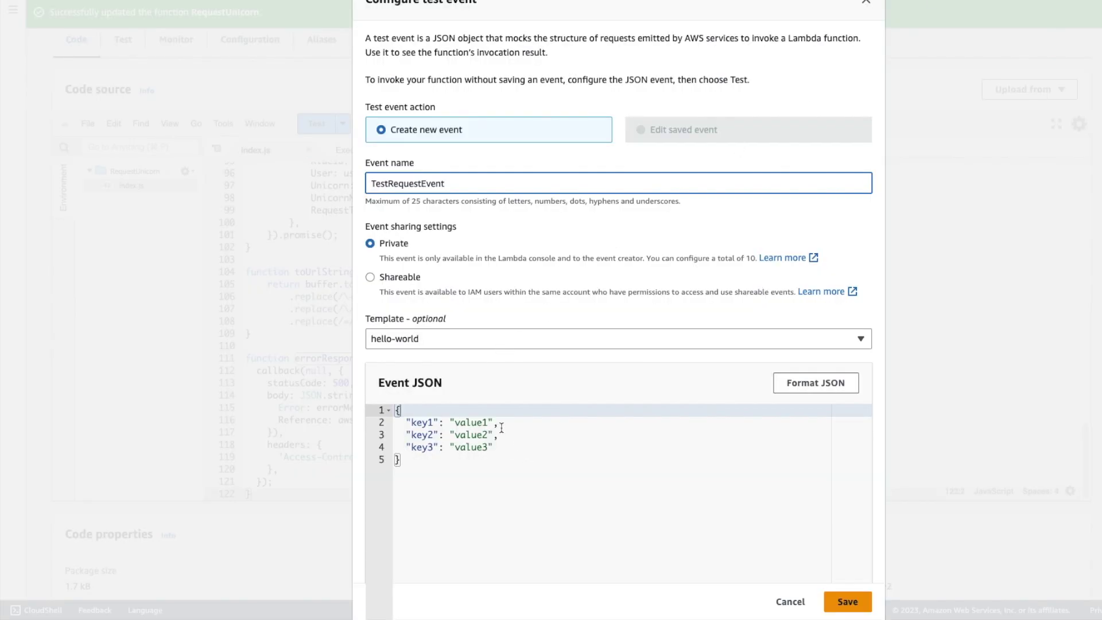
scroll(488, 454, "down", 3)
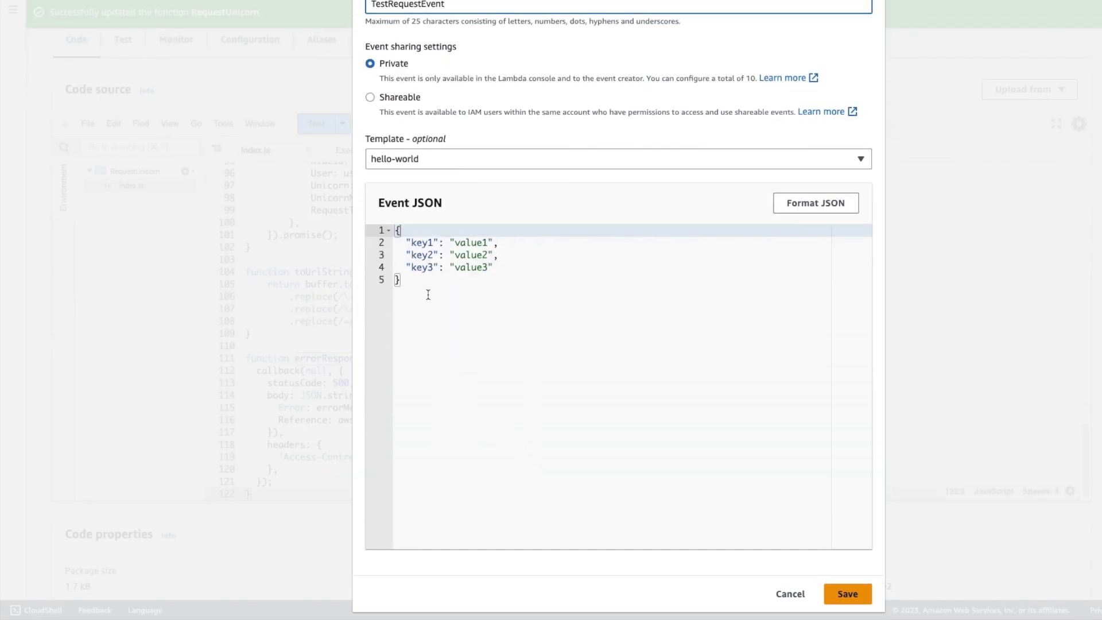
key("ctrl+a")
key("BackSpace")
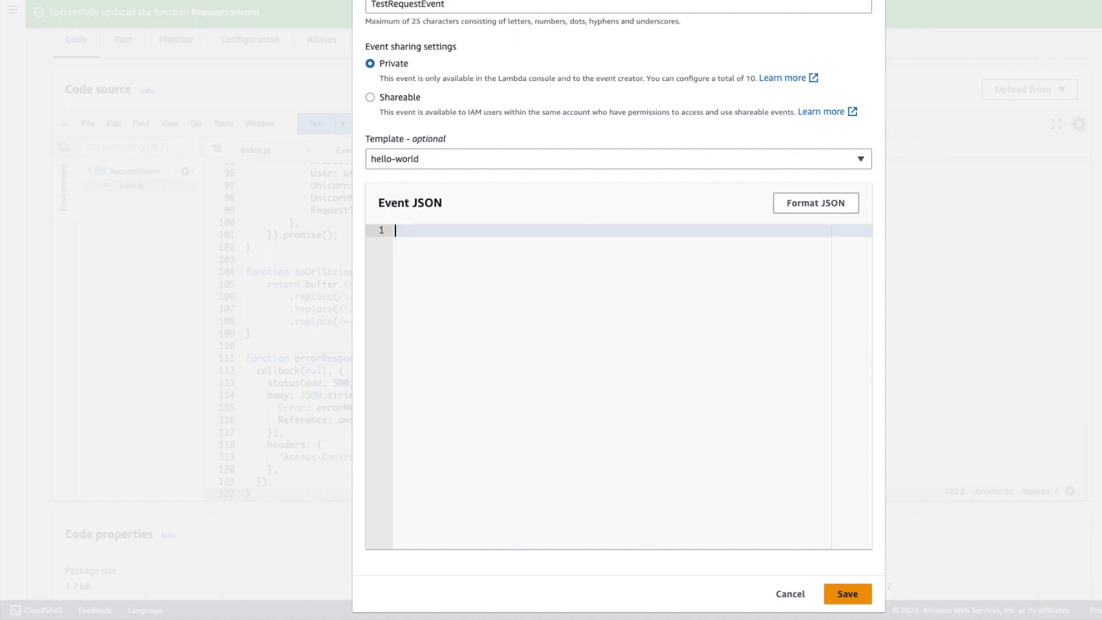
key("ctrl+v")
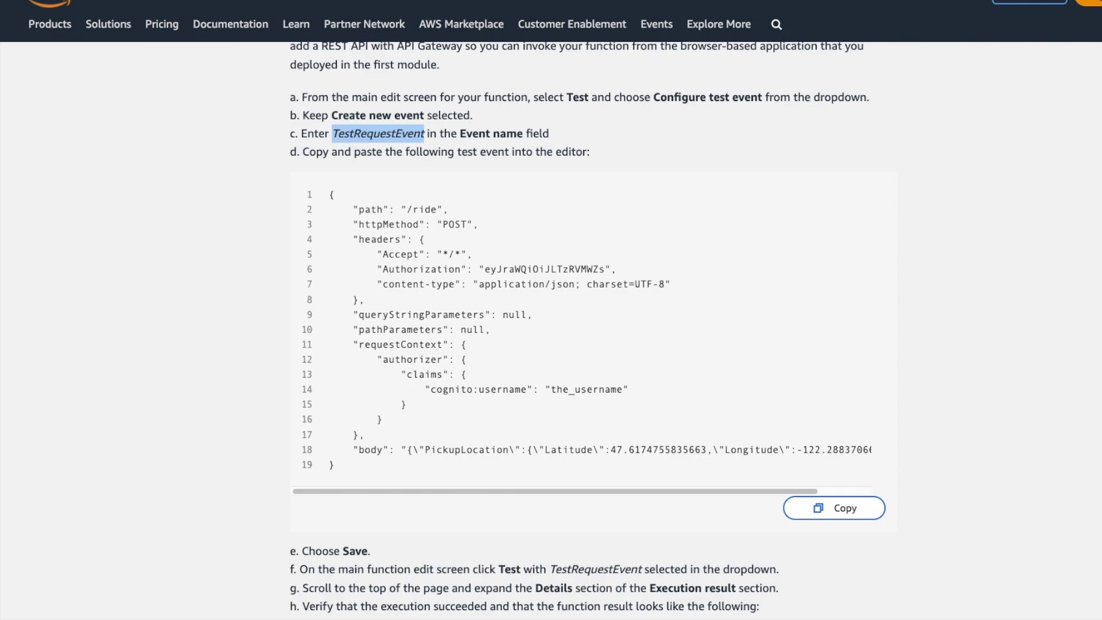
scroll(253, 291, "down", 5)
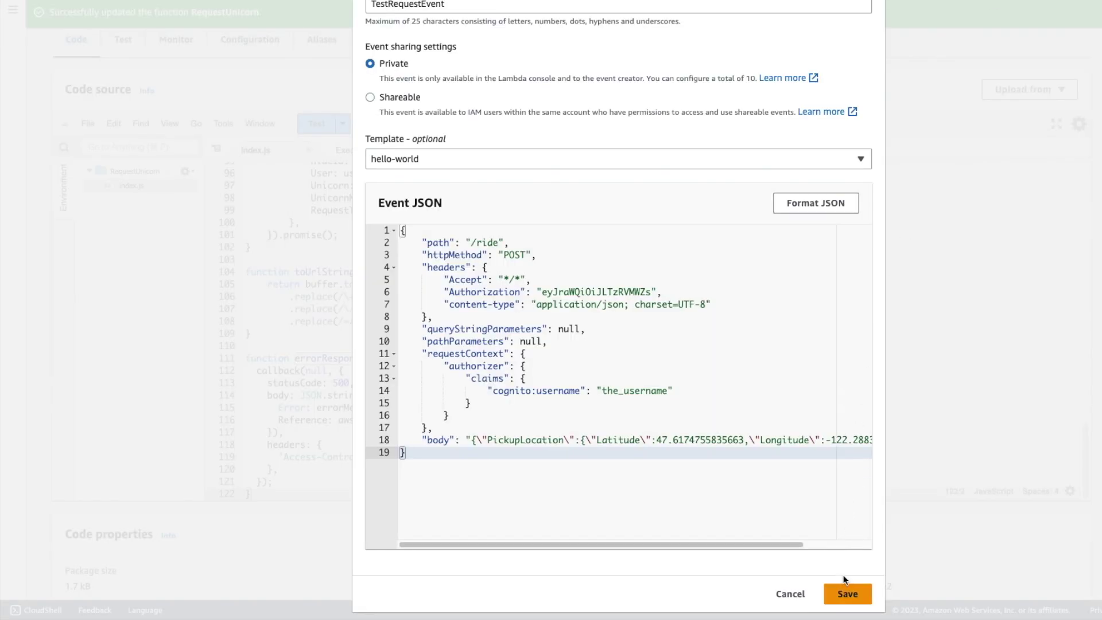
Save and run TestRequestEvent, confirm statusCode 201, then open tutorial Module Four.
left_click(847, 594)
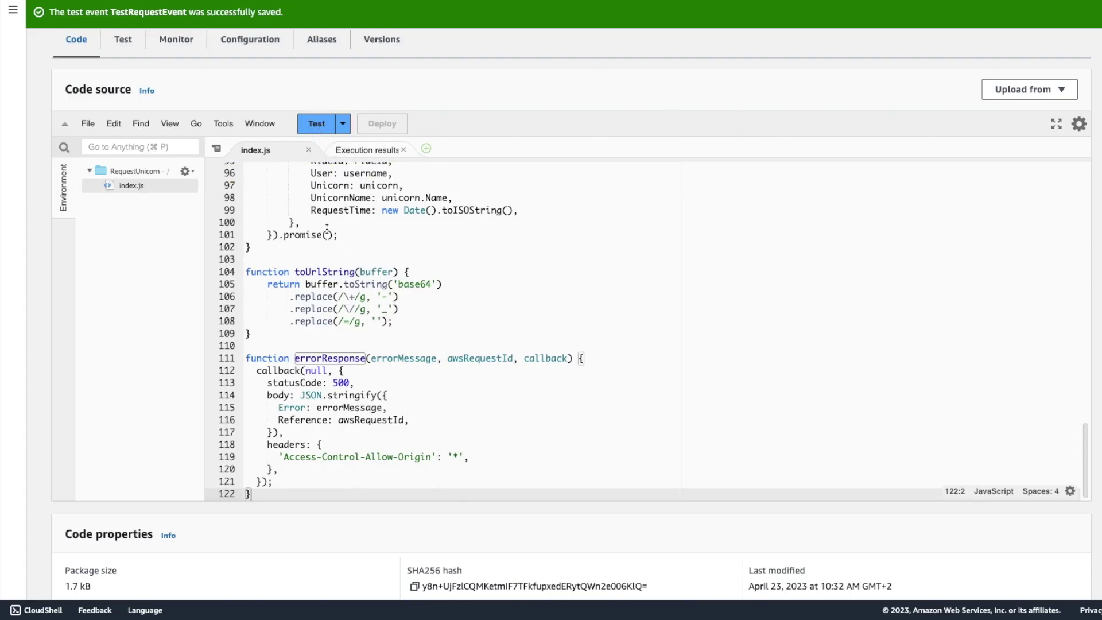
left_click(315, 124)
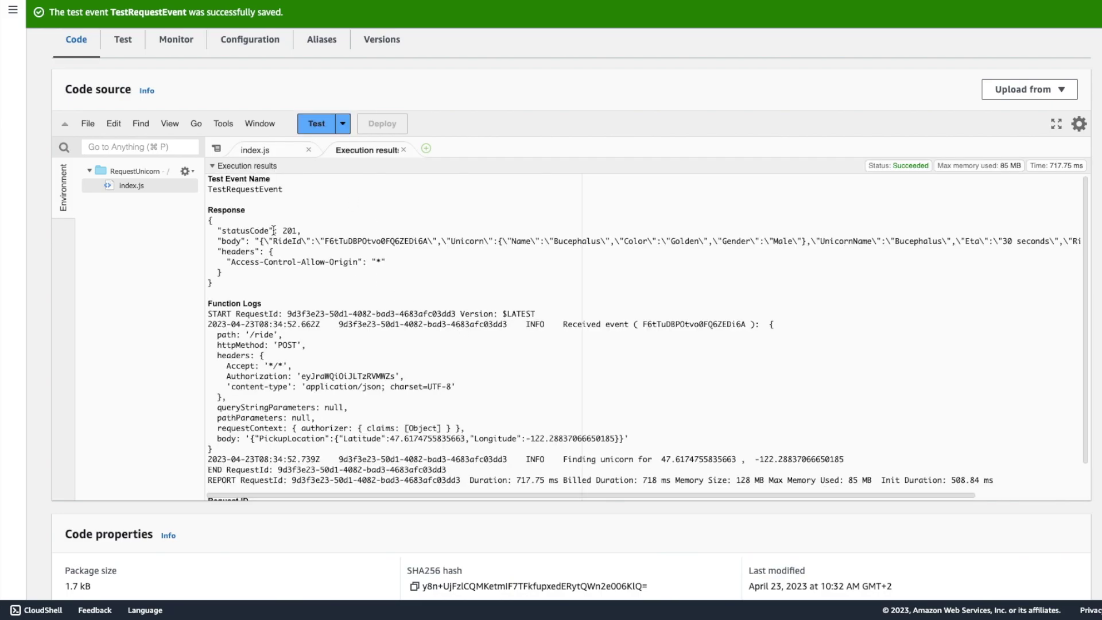
left_click_drag(265, 231, 298, 230)
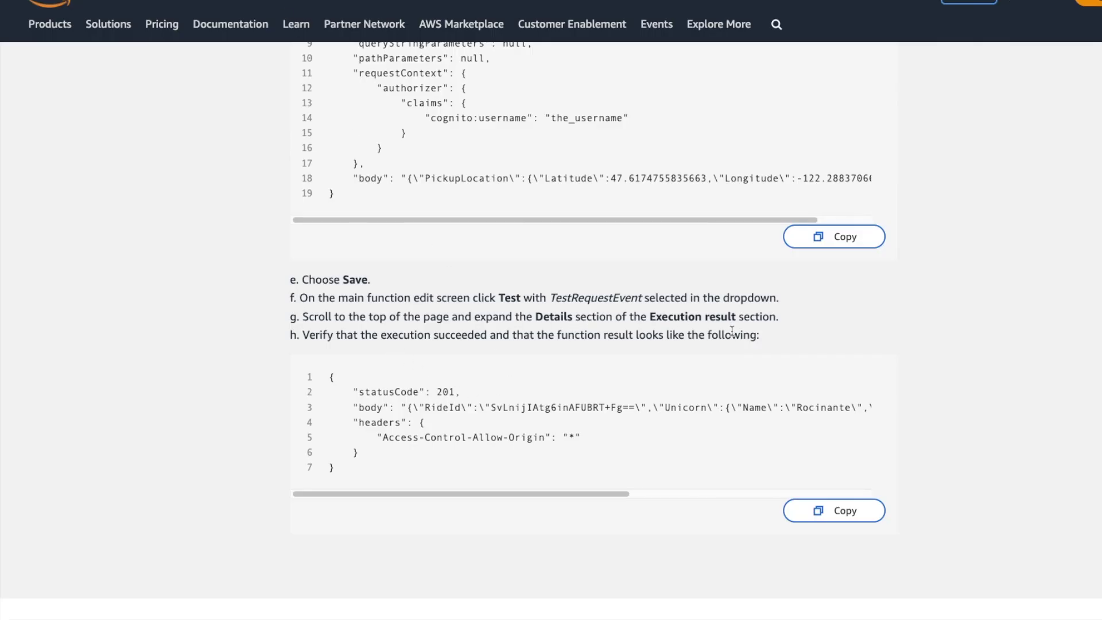
scroll(503, 423, "down", 4)
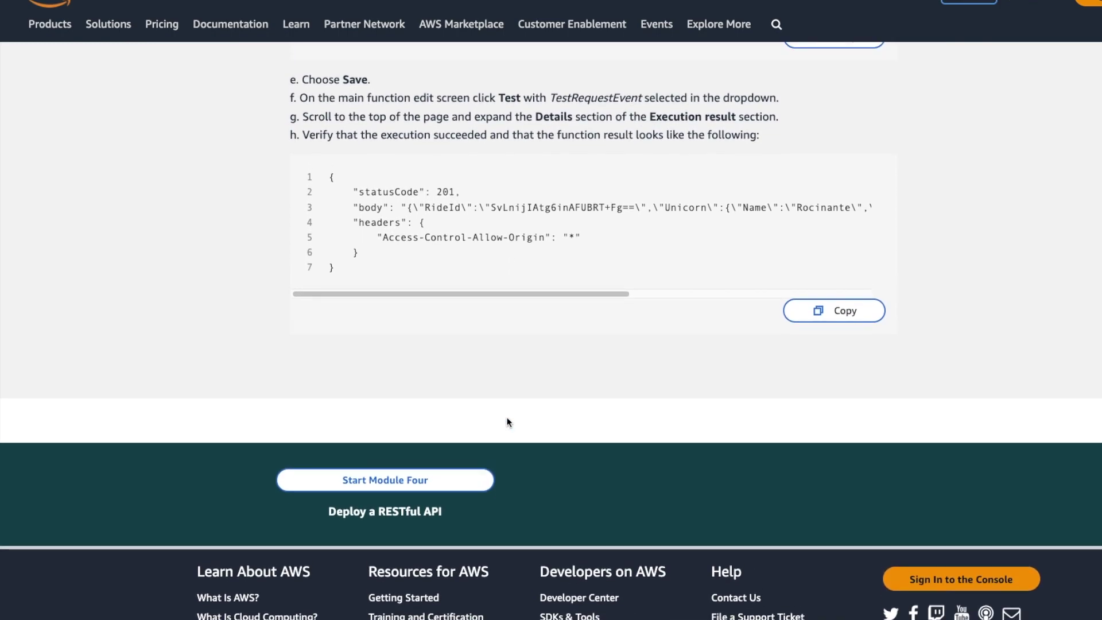
left_click(376, 479)
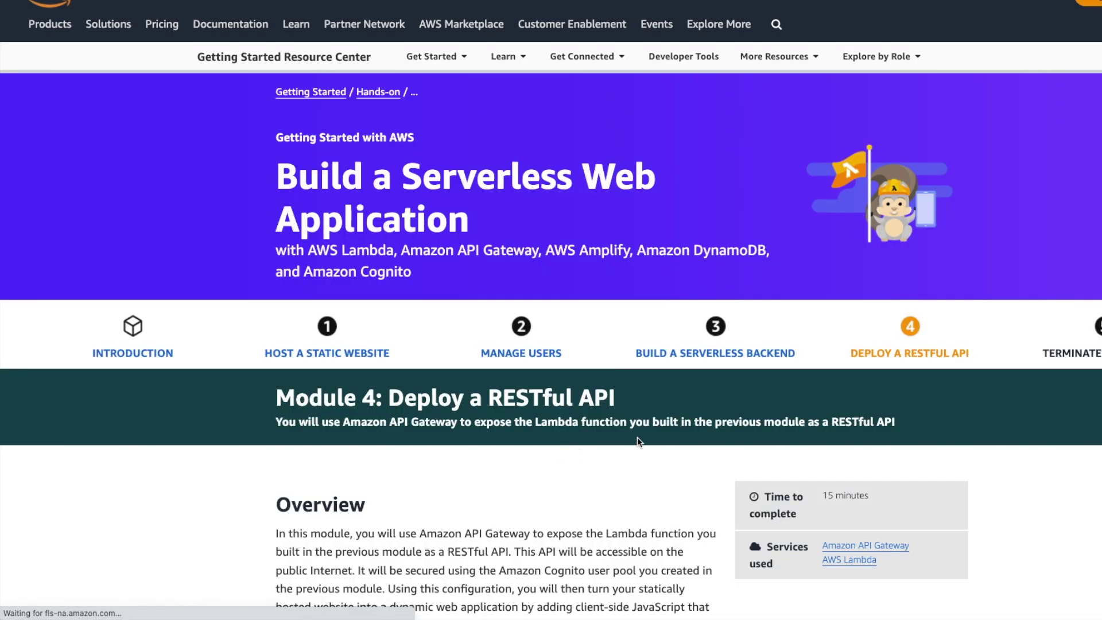
Read through the Module 4 overview and begin building a new REST API.
scroll(652, 449, "down", 8)
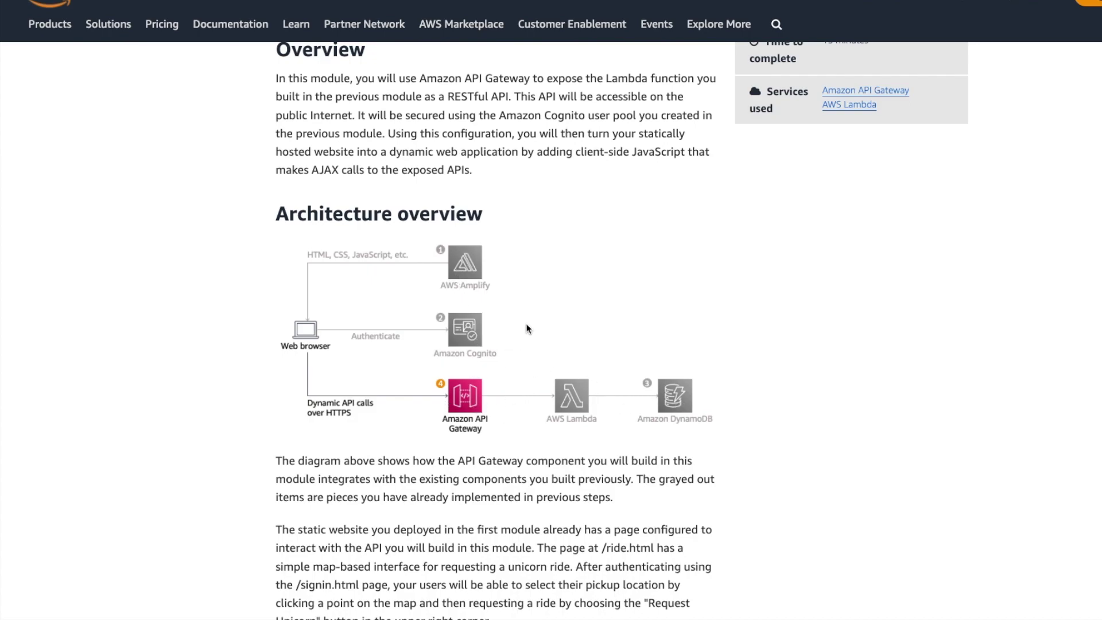
scroll(687, 294, "down", 10)
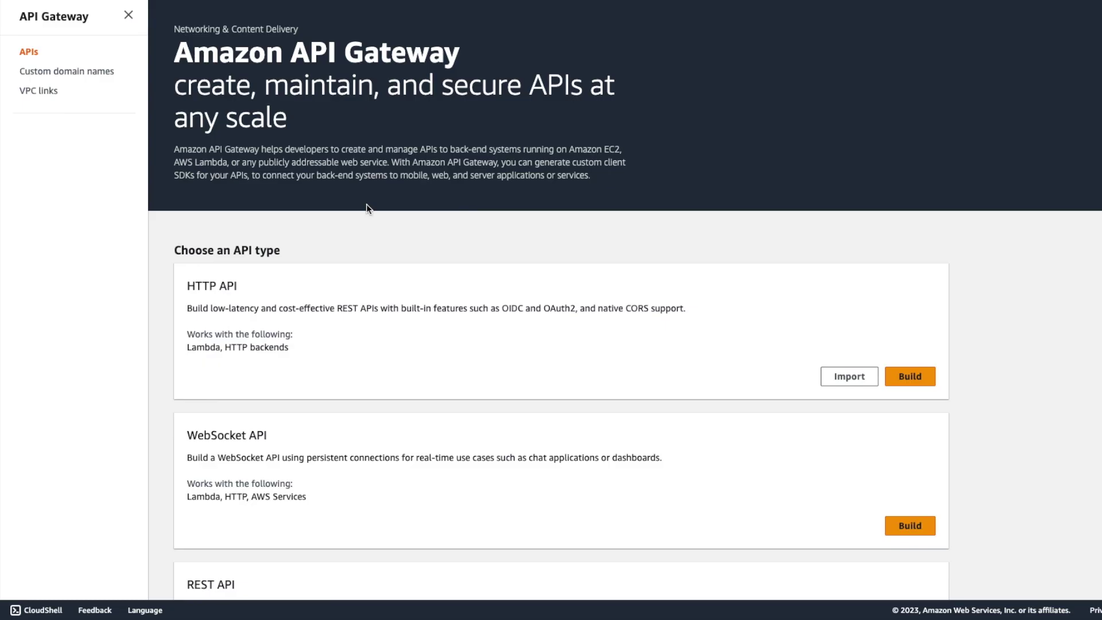
scroll(523, 313, "down", 5)
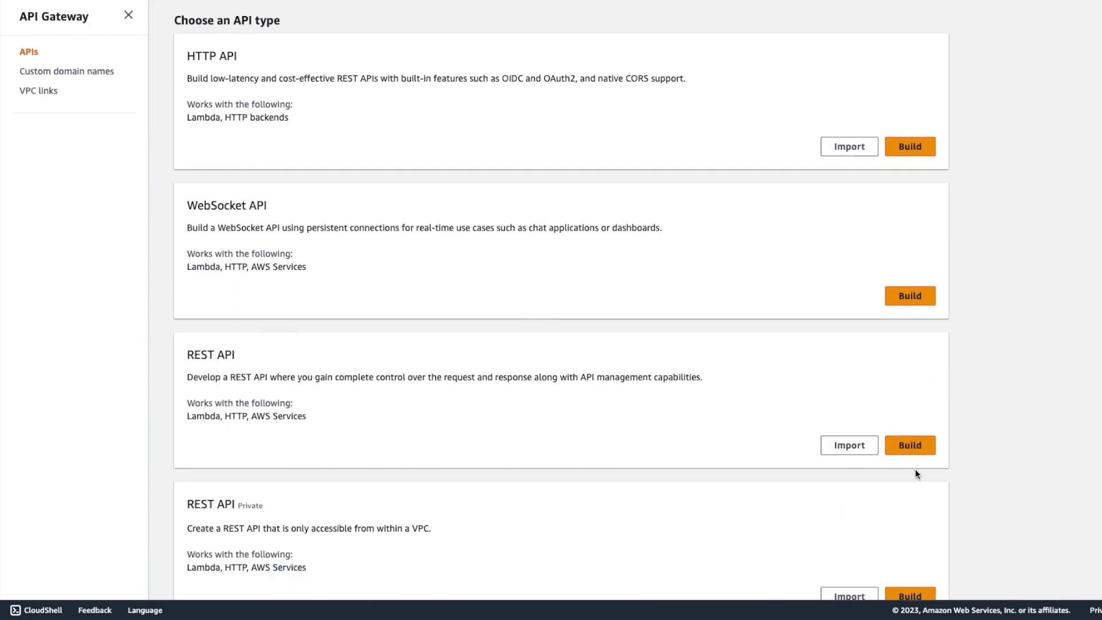
left_click(899, 451)
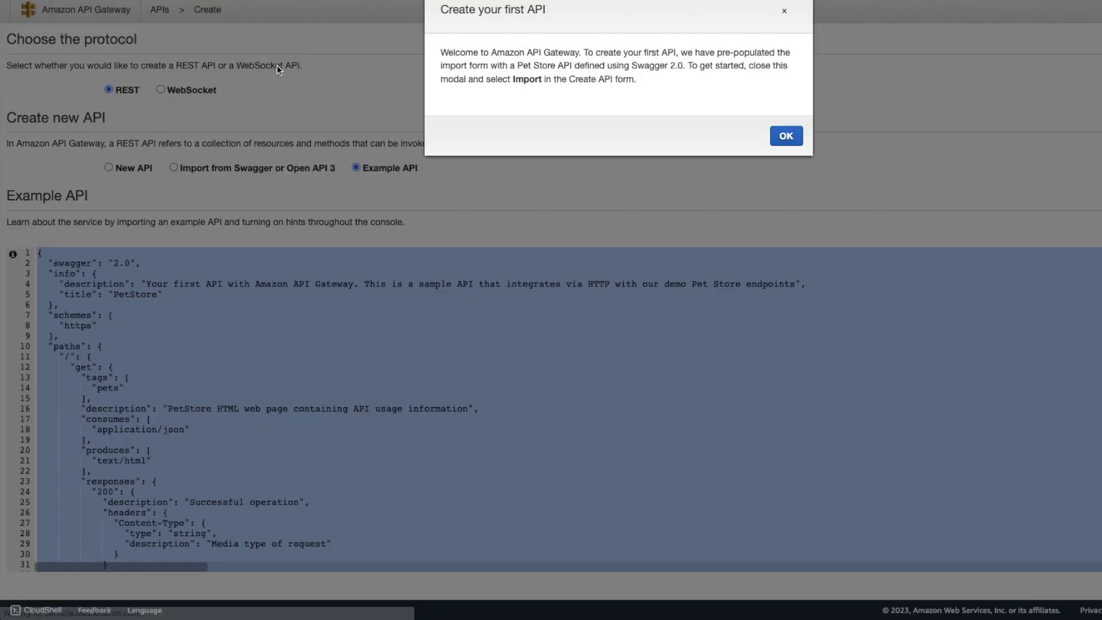
Create a blank Edge-optimized REST API named WildRydes.
left_click(172, 162)
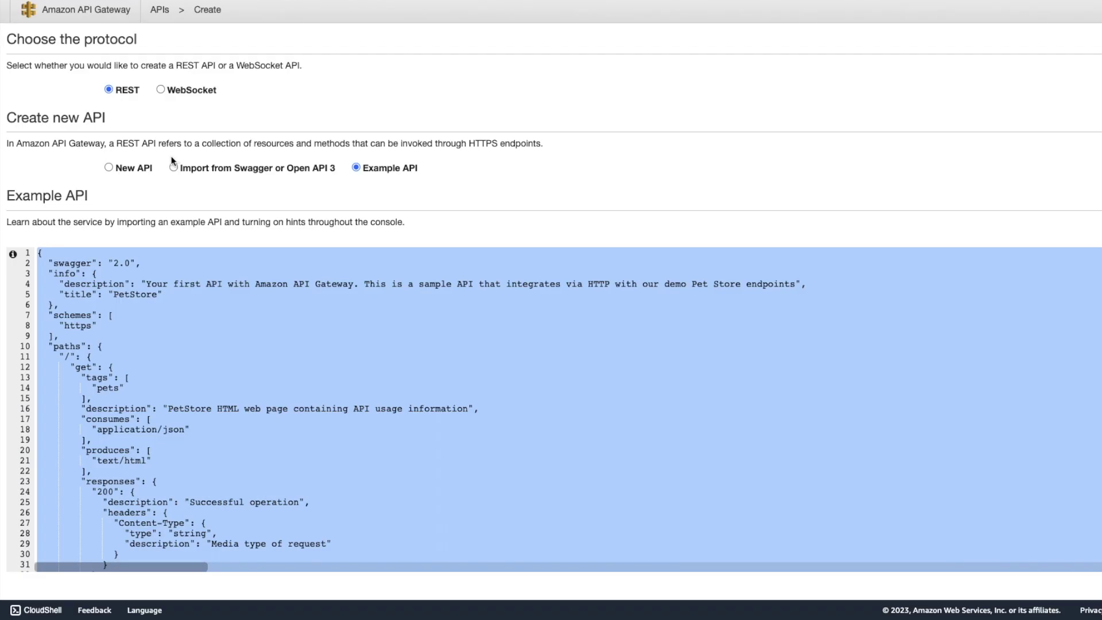
left_click(145, 165)
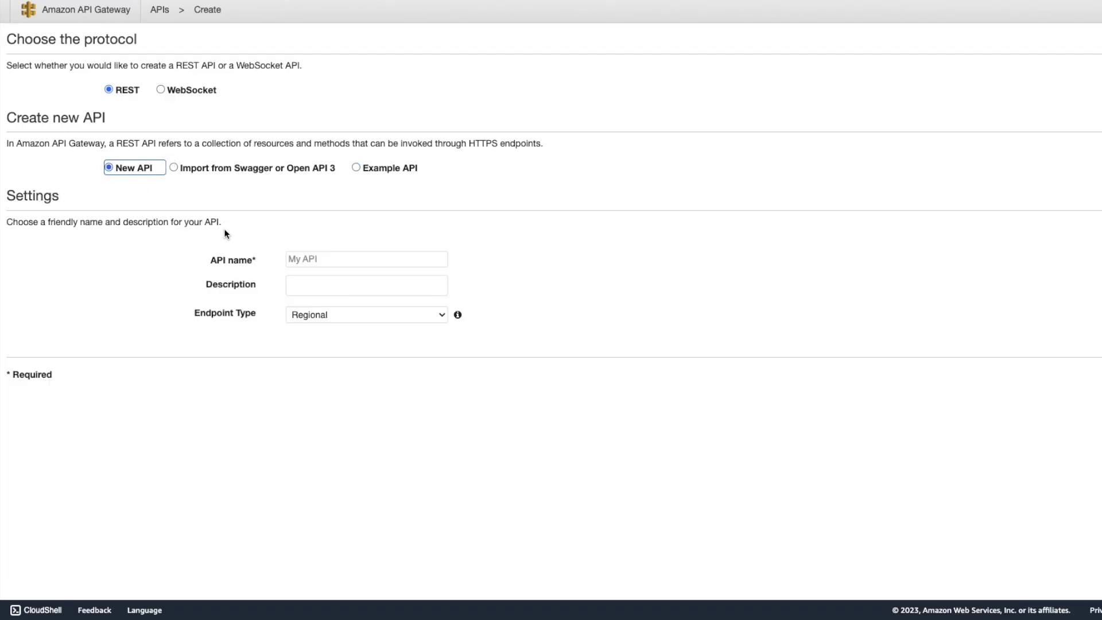
left_click(435, 320)
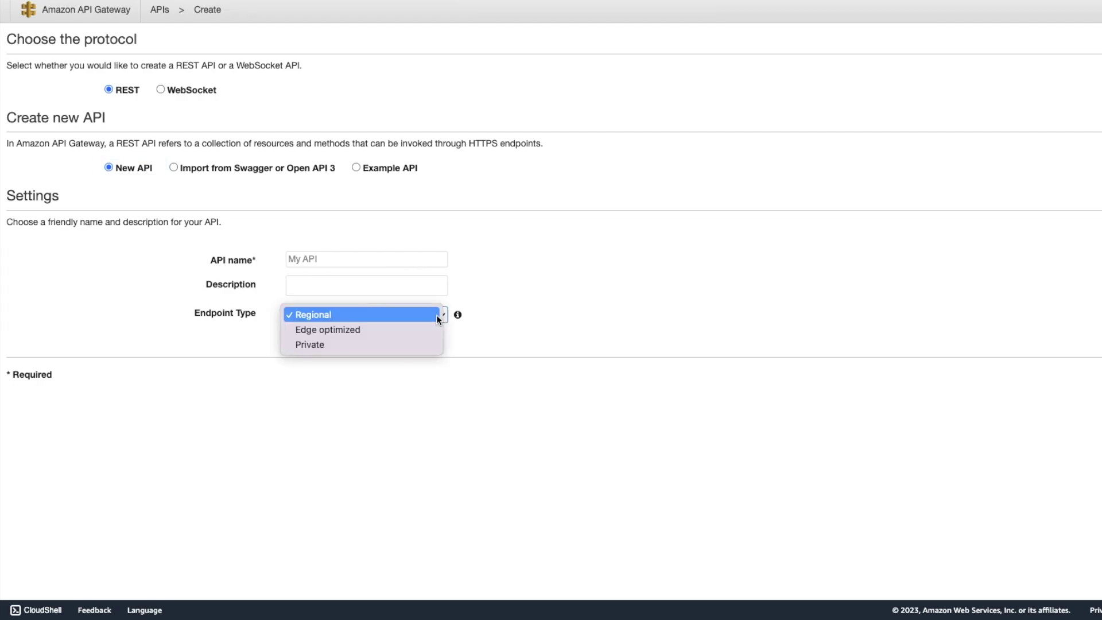
left_click(385, 332)
left_click(330, 260)
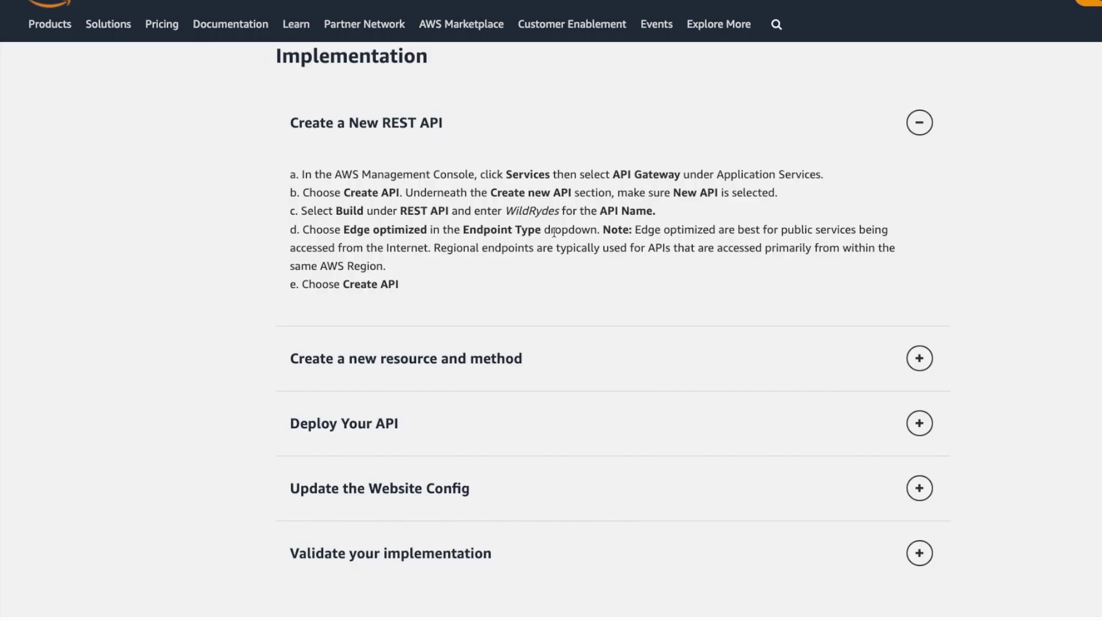
left_click(542, 222)
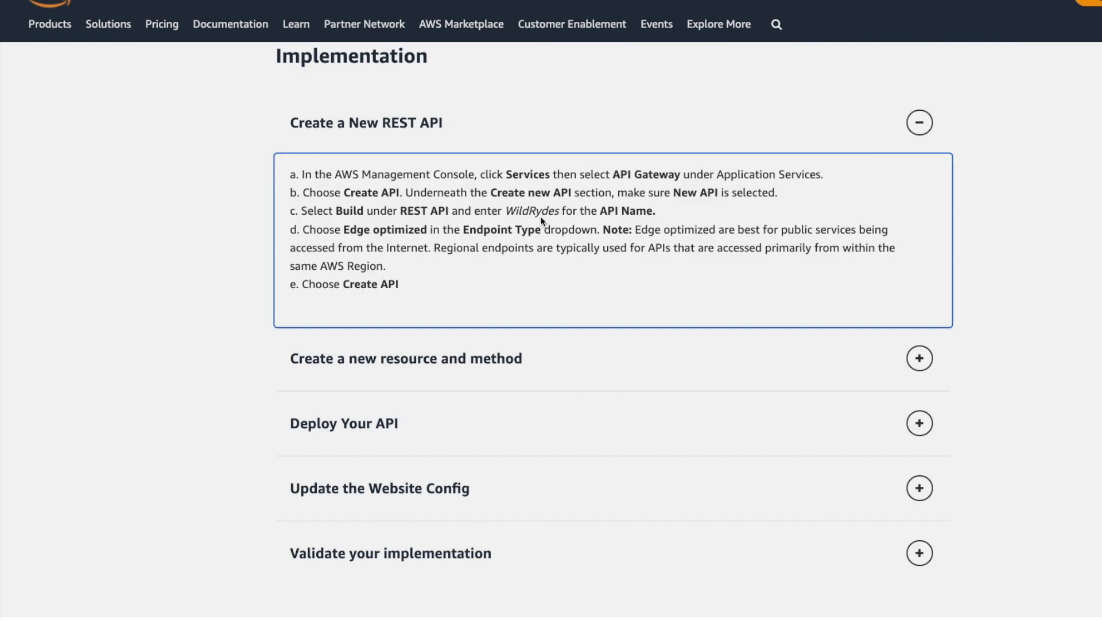
double_click(539, 212)
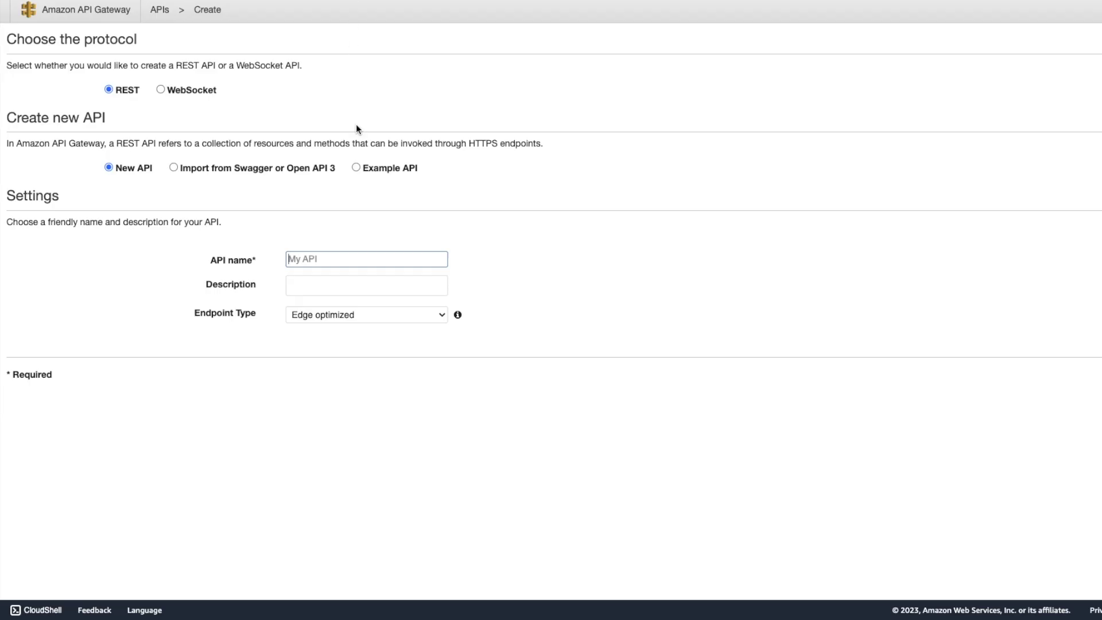
type("WildRydes")
left_click(1032, 380)
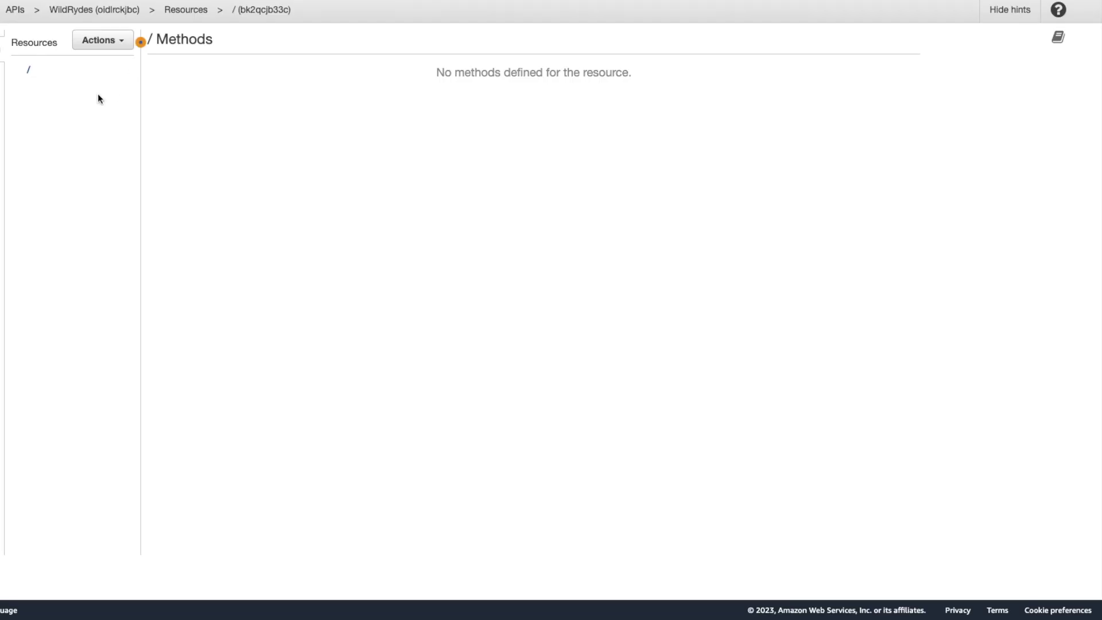
Create a child resource named 'ride' with API Gateway CORS enabled.
left_click(123, 42)
left_click(123, 93)
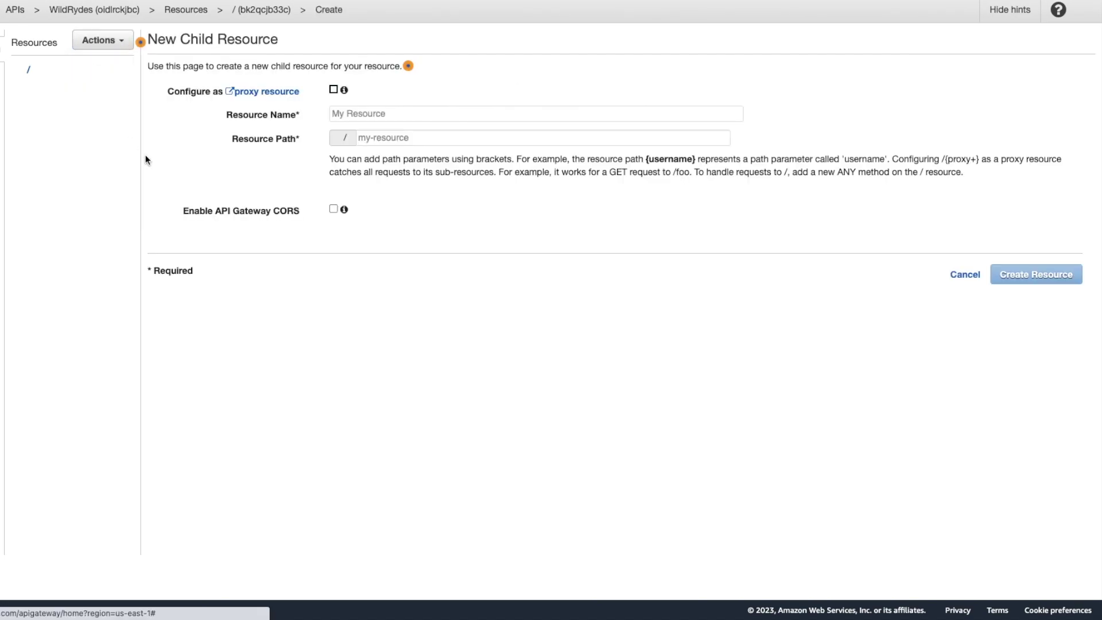
left_click(382, 114)
type("ride")
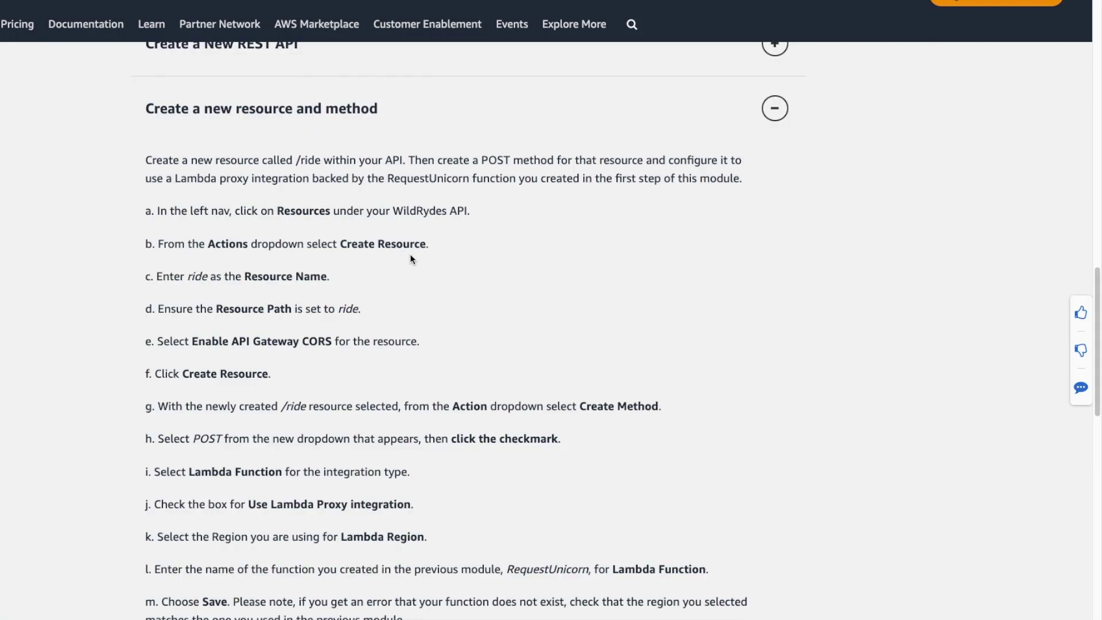
scroll(410, 257, "down", 2)
scroll(410, 256, "down", 2)
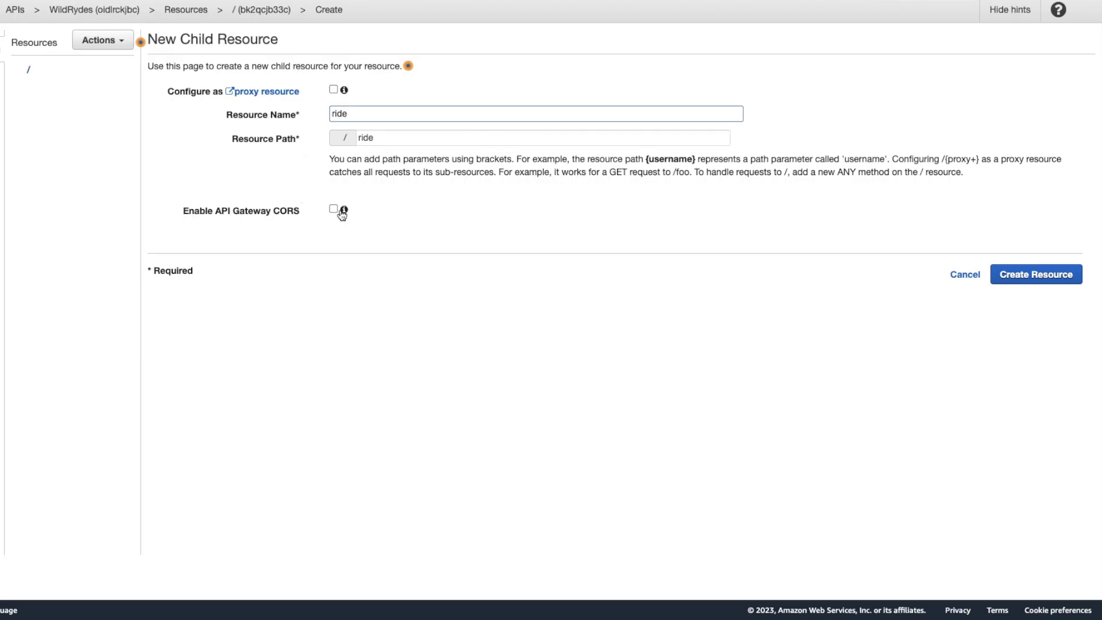
mouse_move(343, 211)
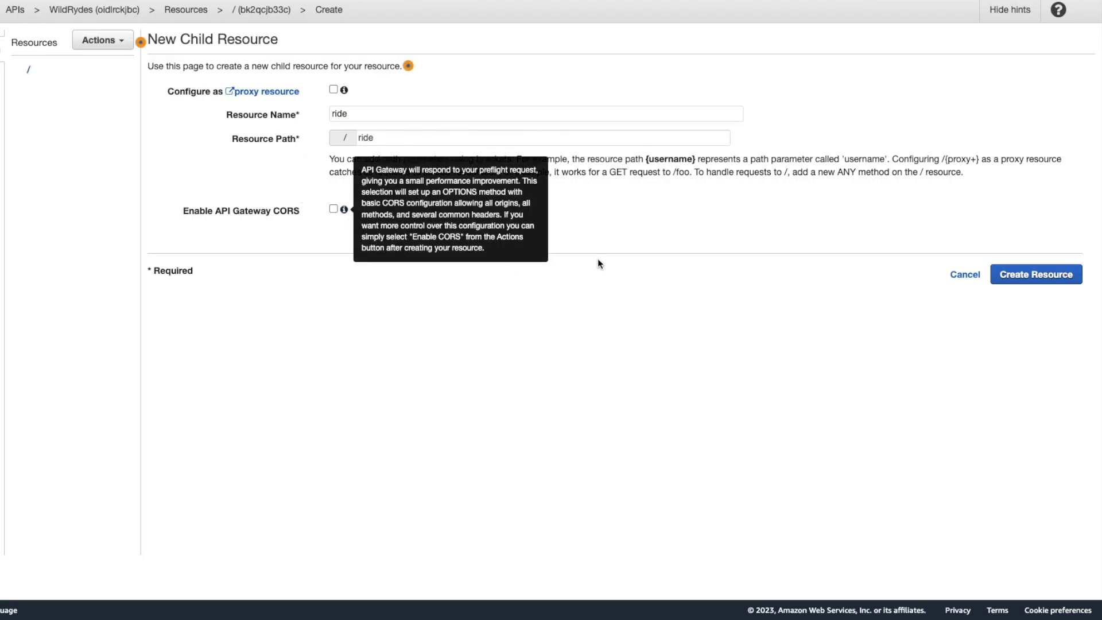
left_click(333, 209)
left_click(1002, 281)
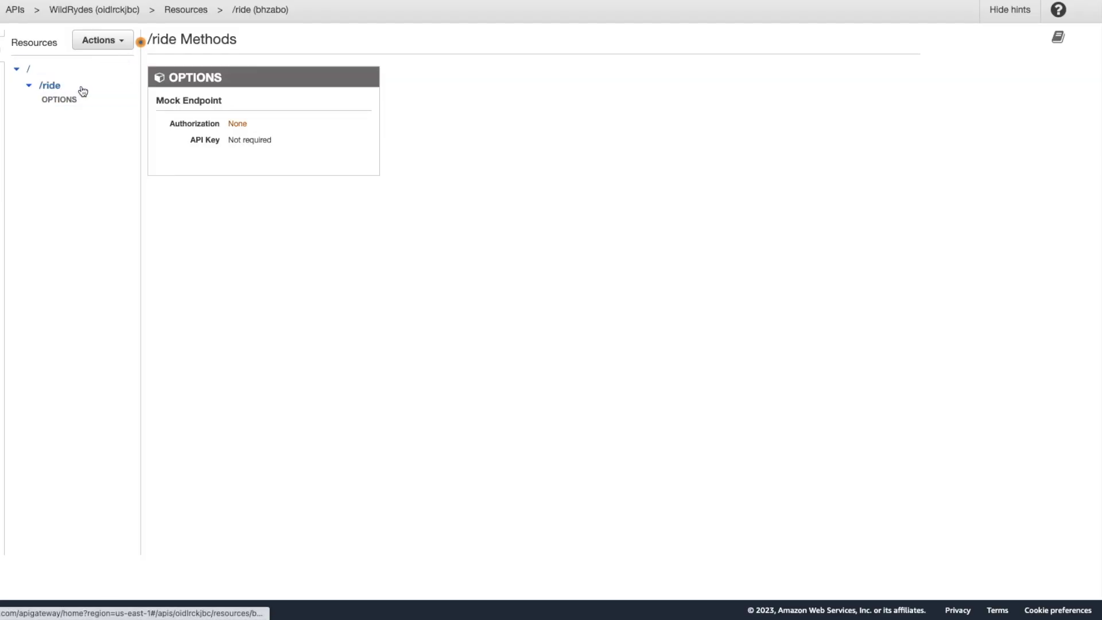
Add a POST method to the /ride resource.
left_click(125, 46)
left_click(133, 78)
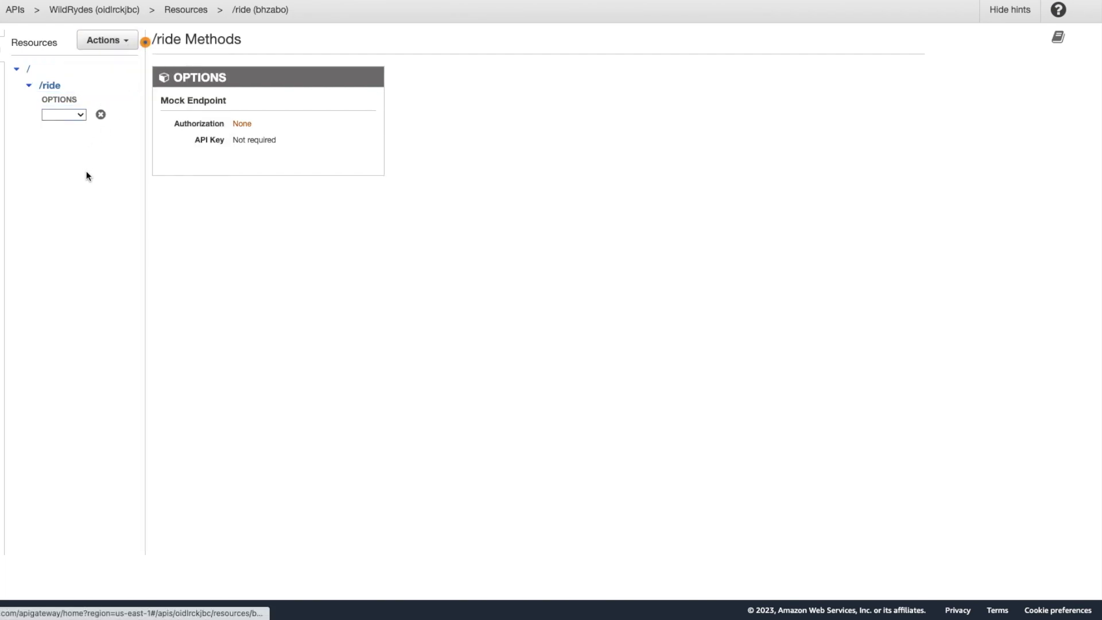
left_click(78, 116)
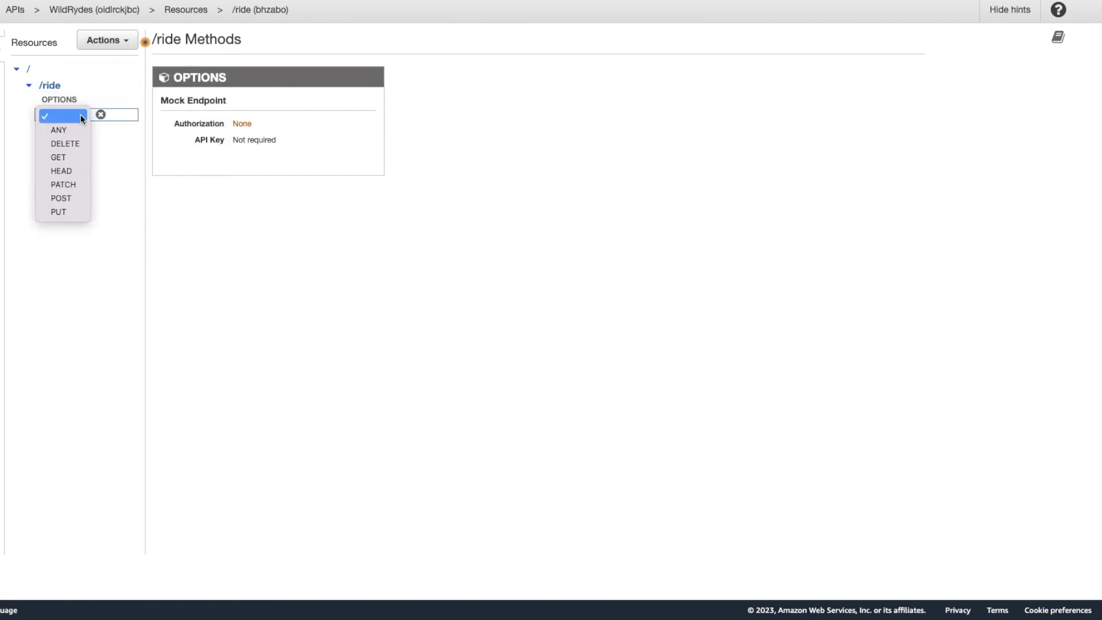
left_click(71, 198)
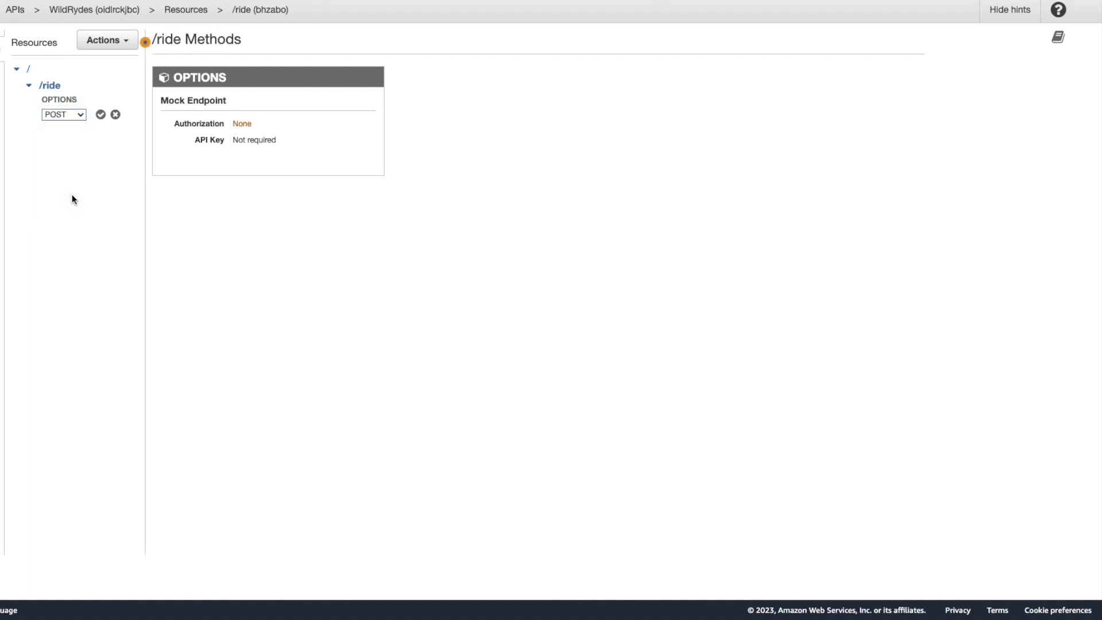
left_click(100, 116)
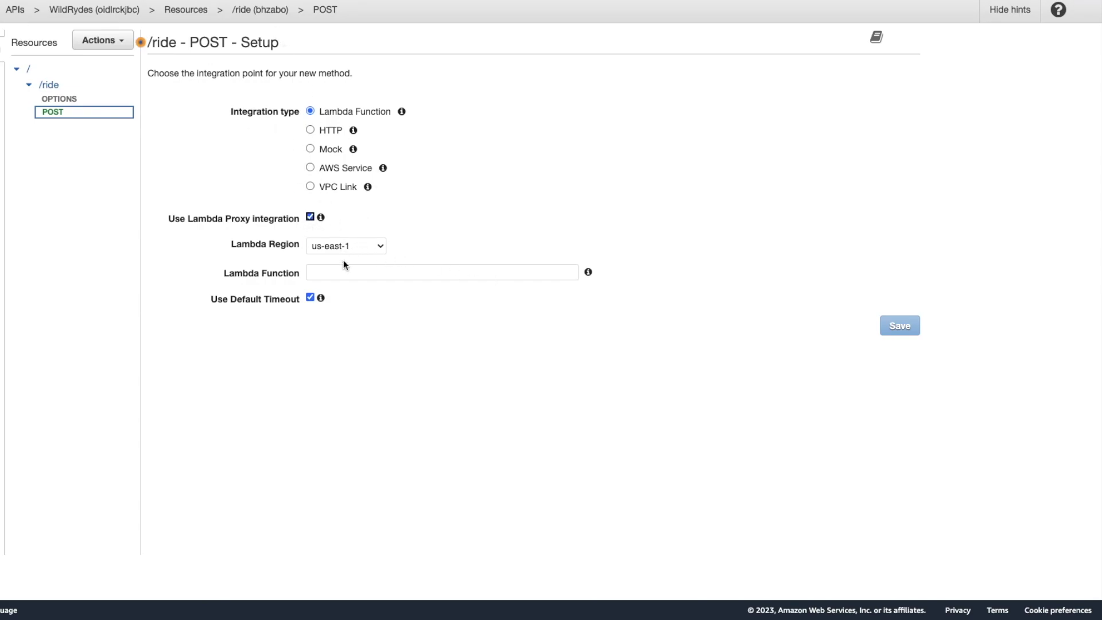
Integrate the POST method with the RequestUnicorn Lambda function and grant invoke permission.
left_click(384, 272)
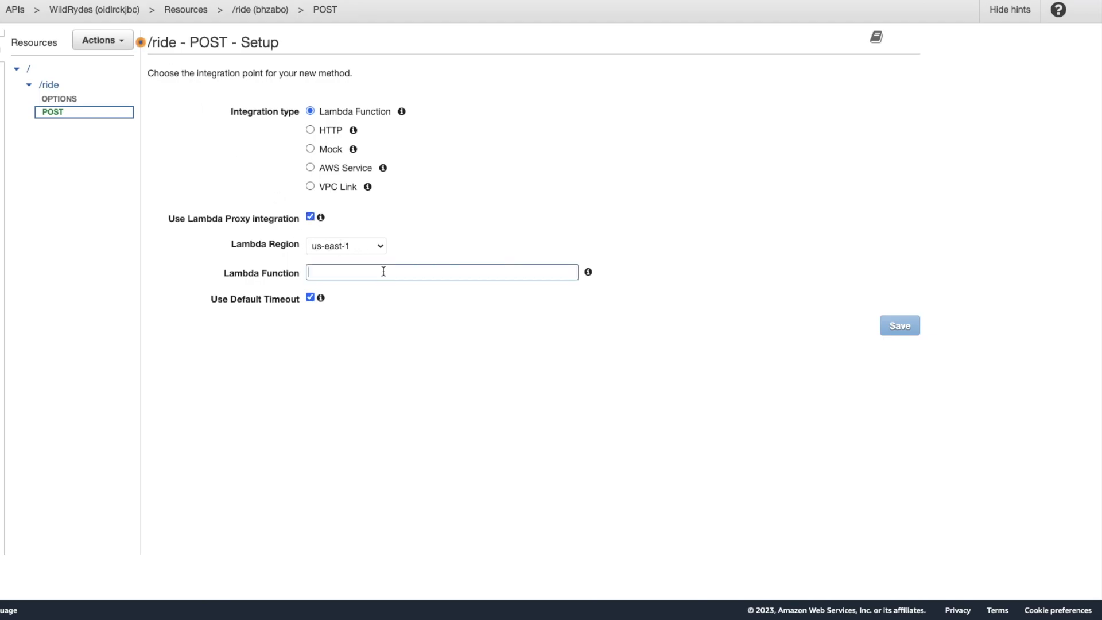
type("Re")
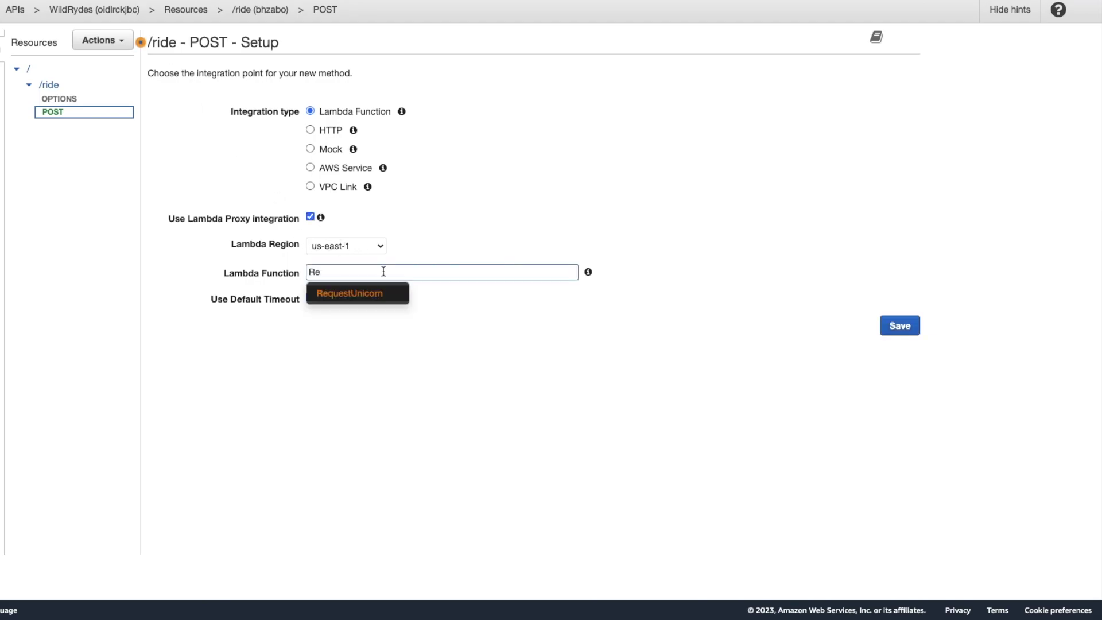
left_click(371, 294)
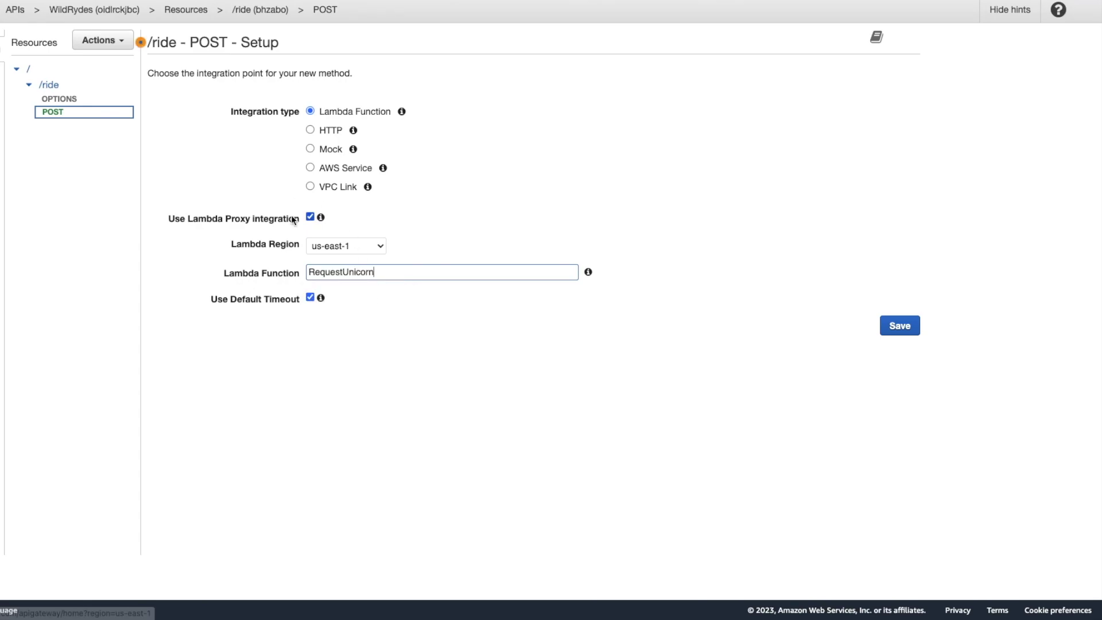
left_click(899, 325)
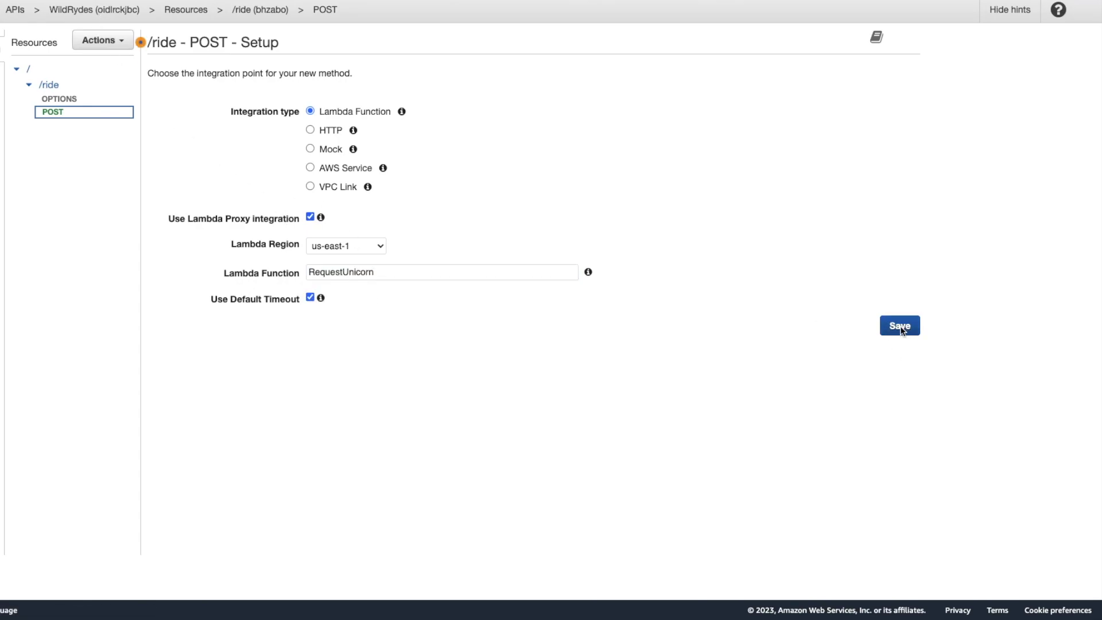
left_click(745, 125)
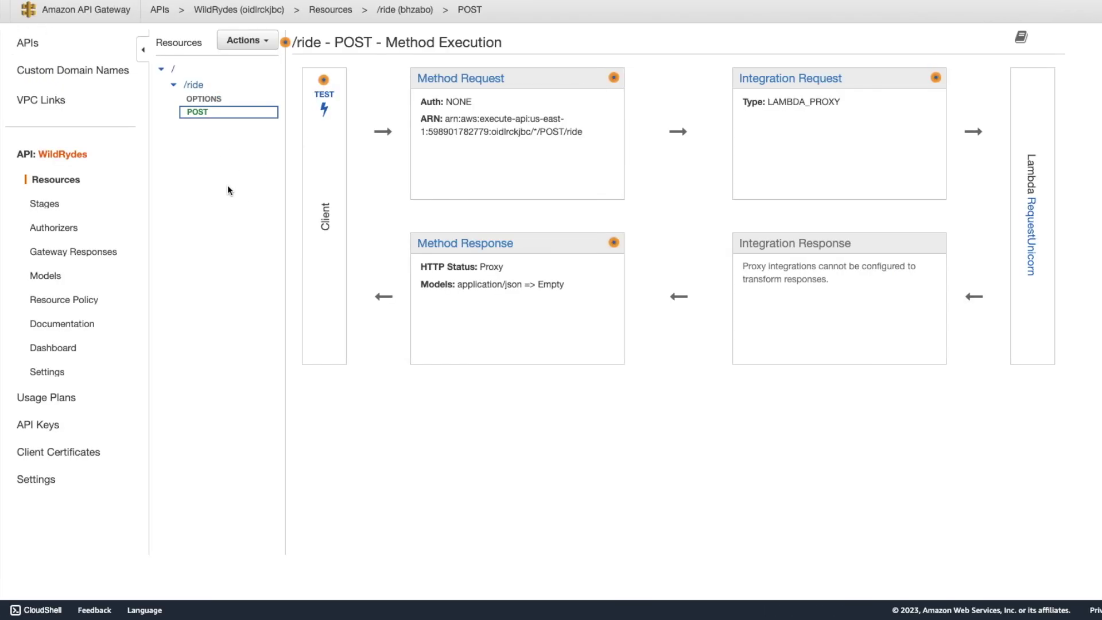
Create the WildRydesAuthorizer Cognito authorizer using the WildRydes user pool and Authorization token source.
left_click(53, 230)
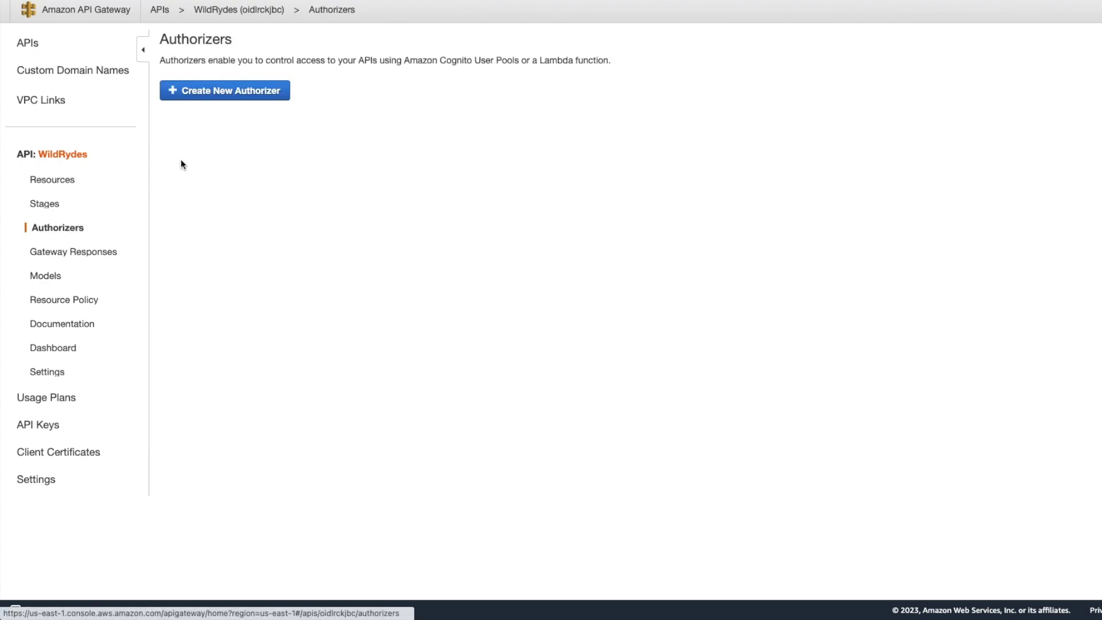
left_click(217, 96)
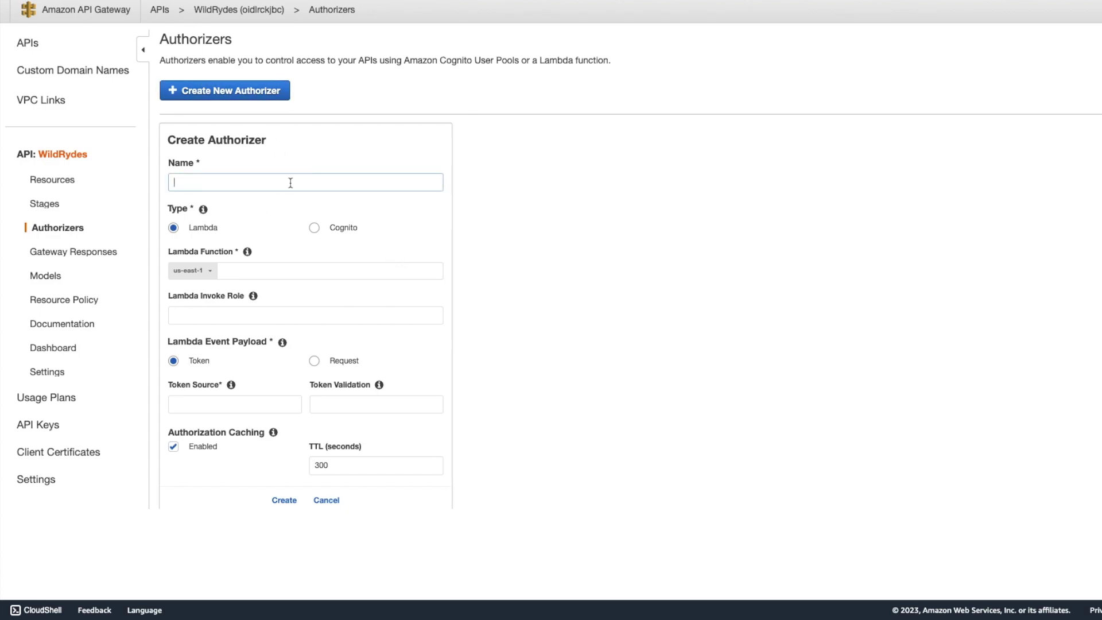
type("WildRydesAuthorizer")
left_click(314, 229)
left_click(269, 279)
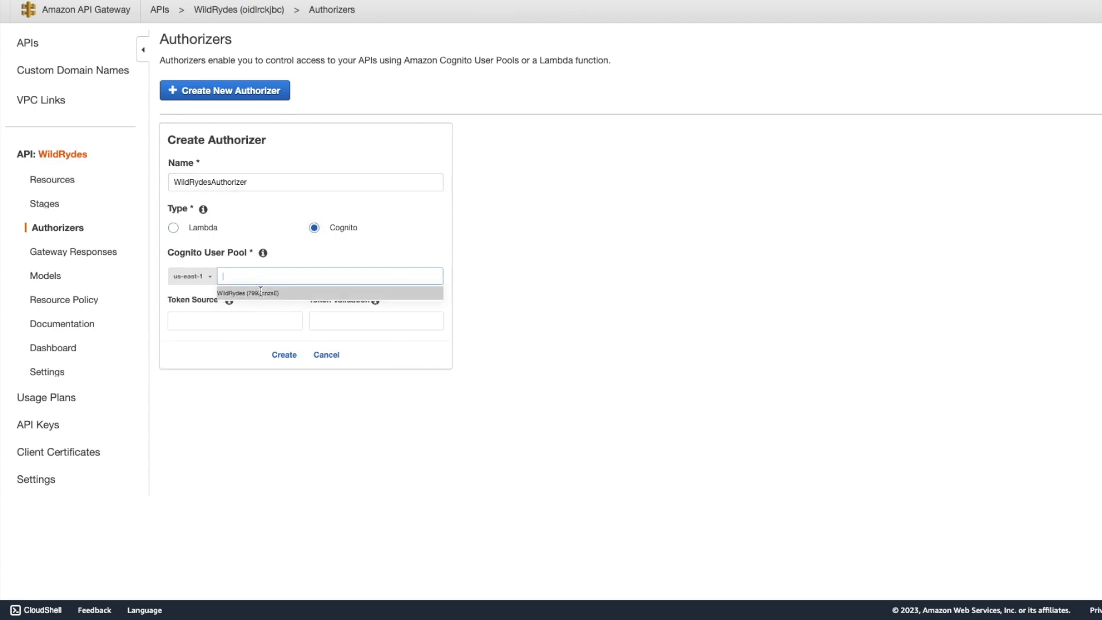
left_click(260, 294)
left_click(240, 315)
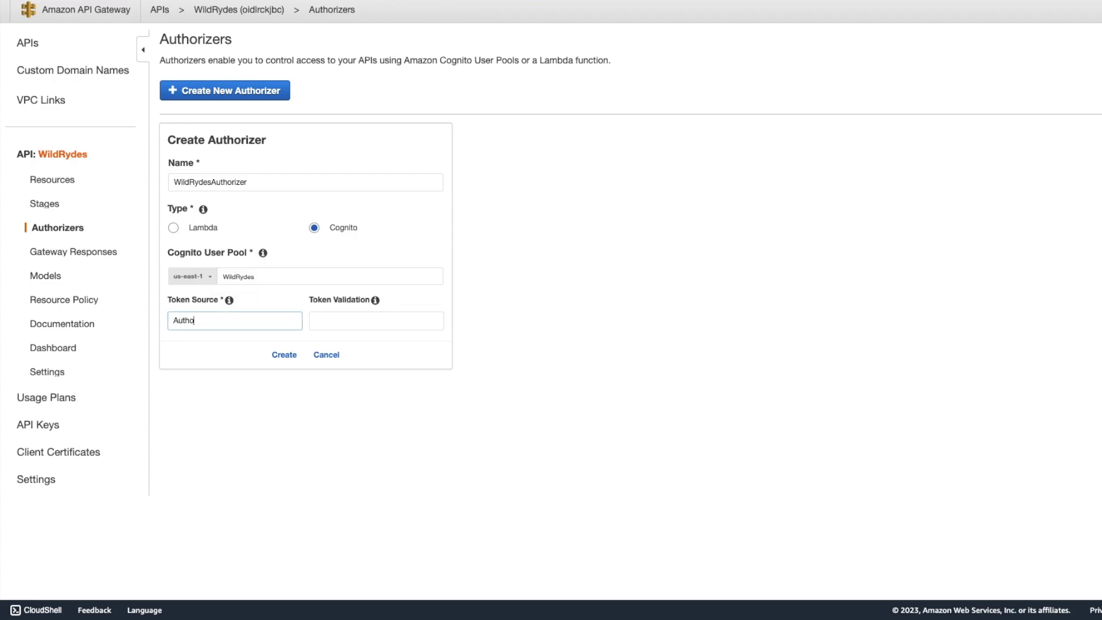
left_click(285, 360)
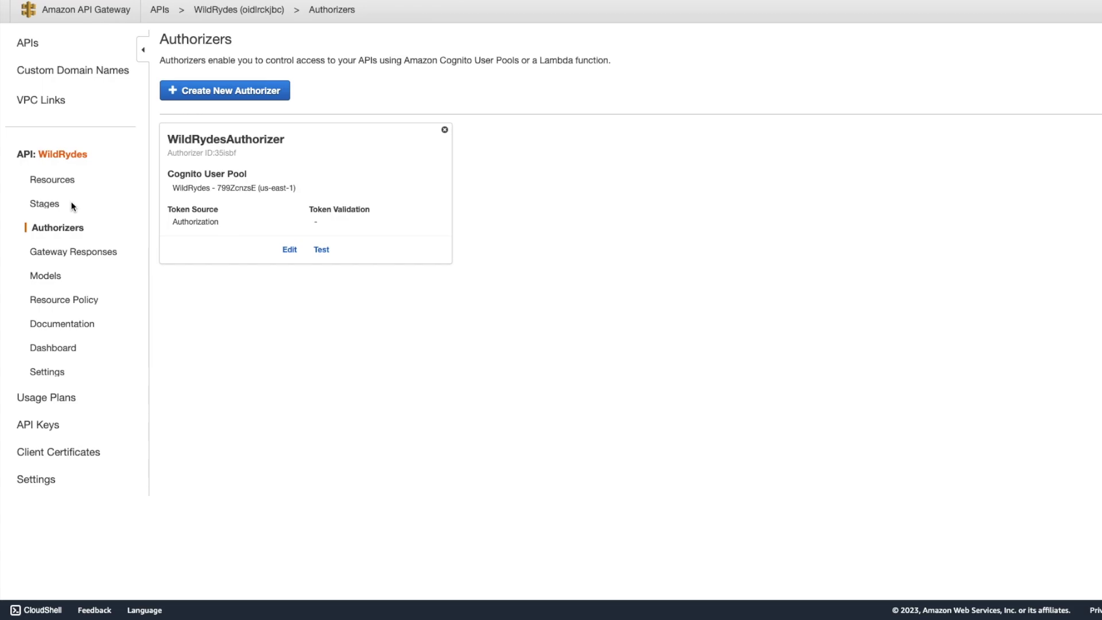
left_click(71, 182)
Set the /ride POST Method Request authorization to WildRydesAuthorizer, reloading so it appears.
left_click(196, 117)
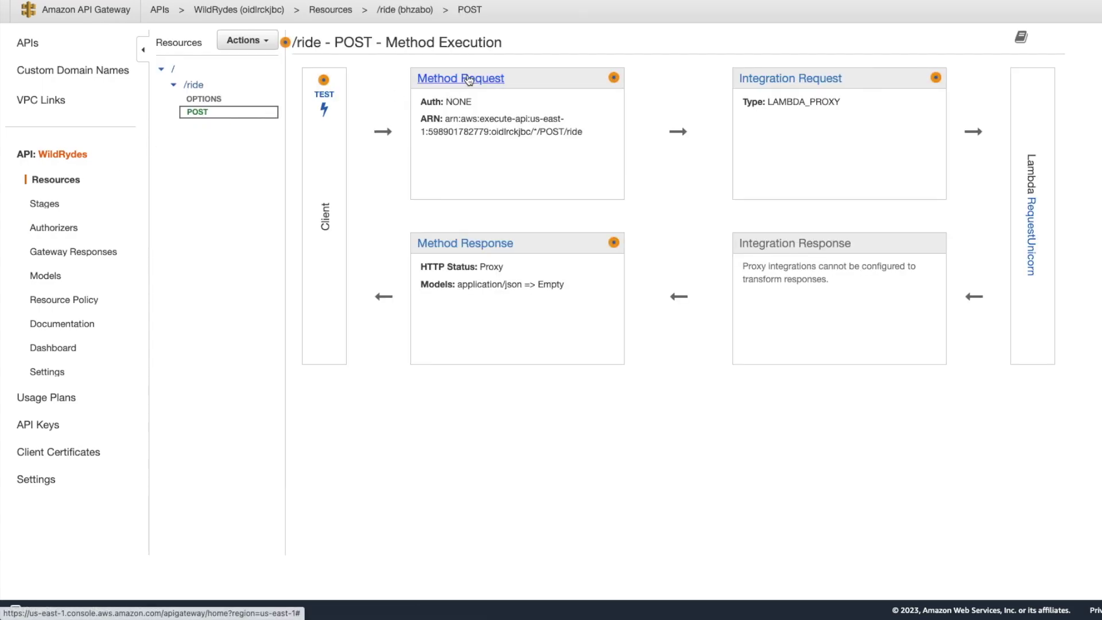
left_click(470, 81)
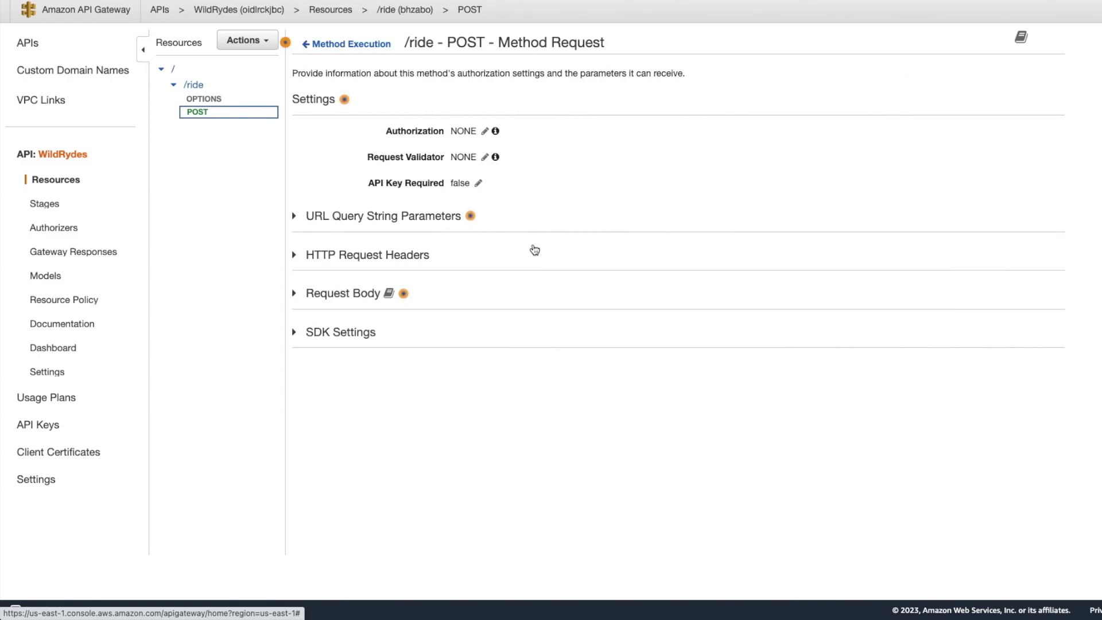
left_click(484, 133)
left_click(507, 137)
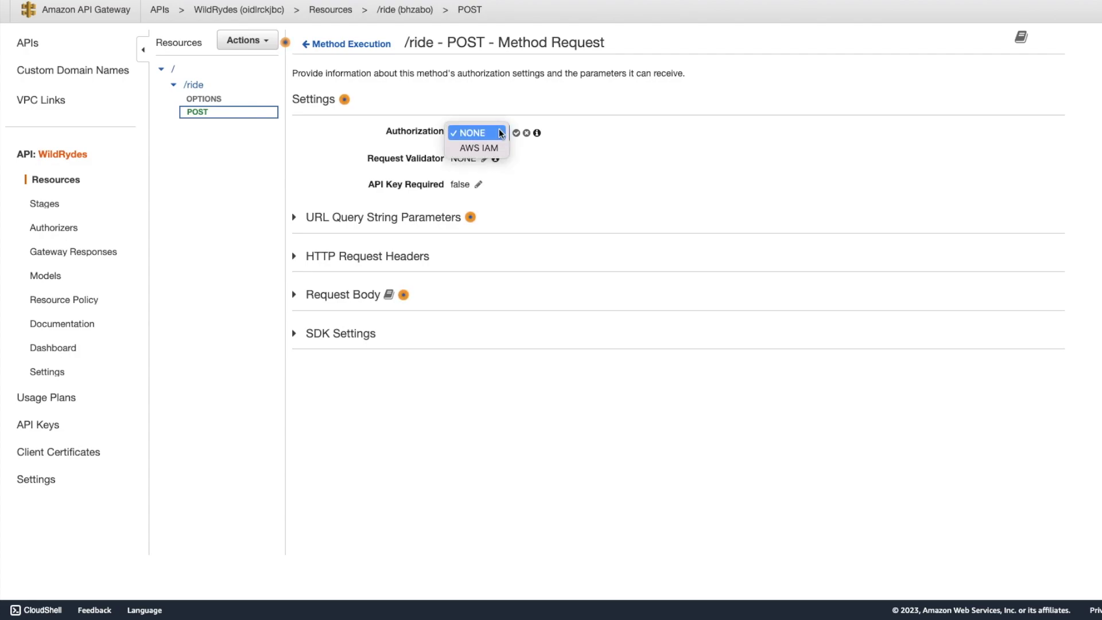
left_click(500, 133)
key("super+r")
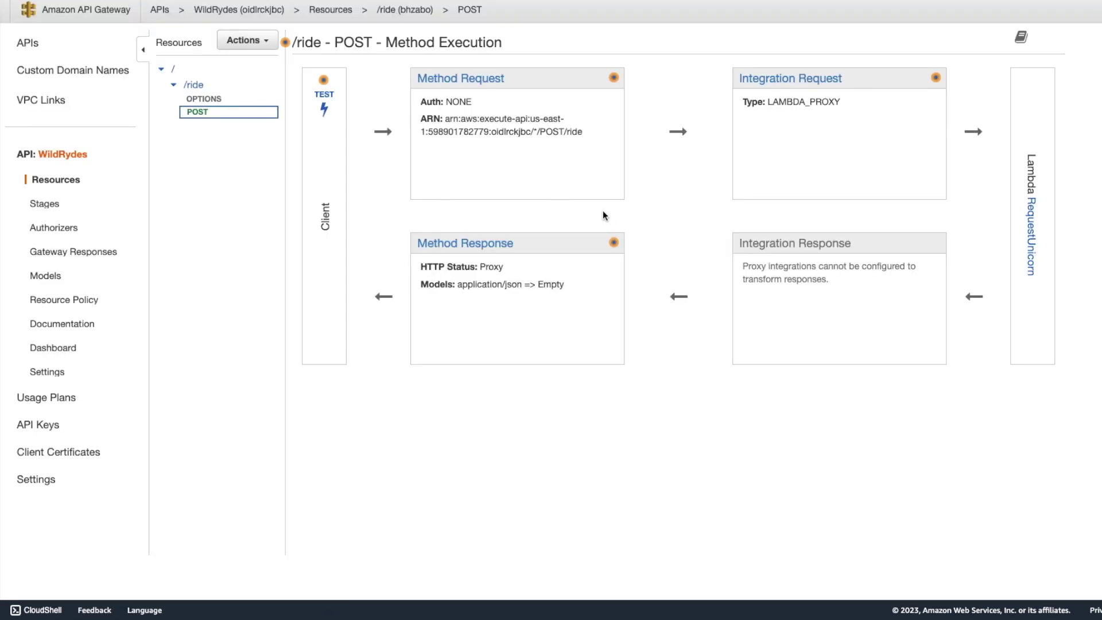
left_click(463, 85)
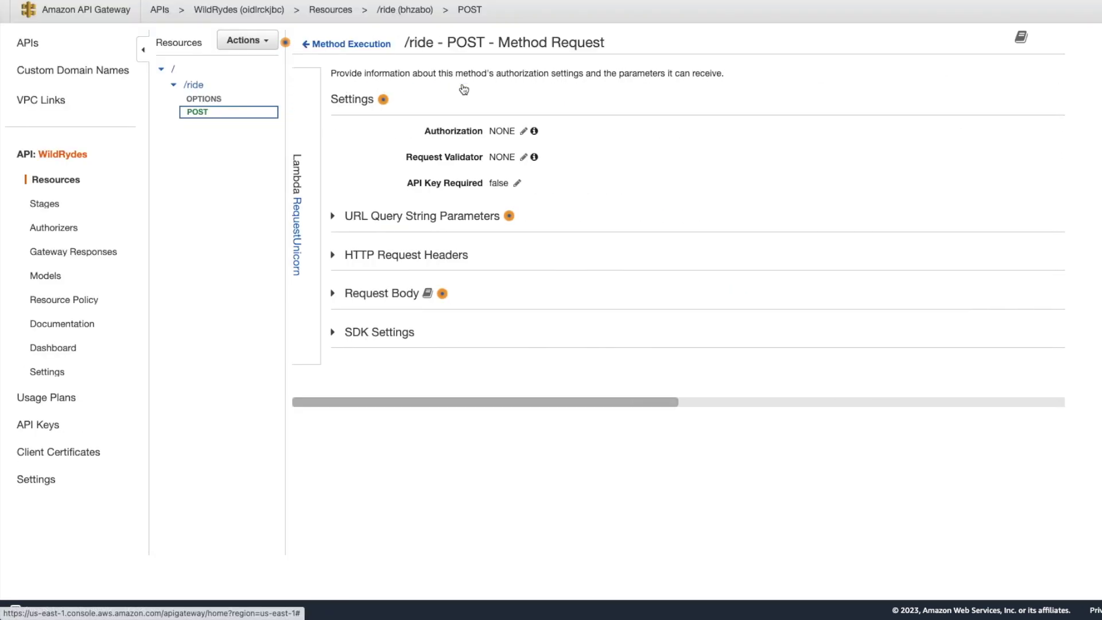
left_click(484, 131)
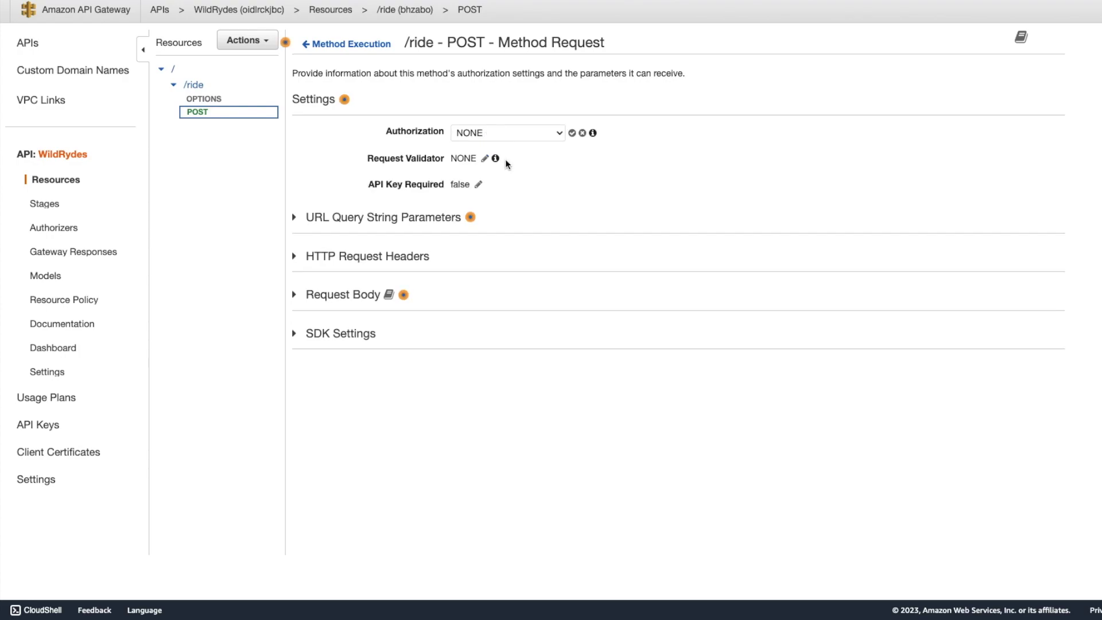
left_click(563, 133)
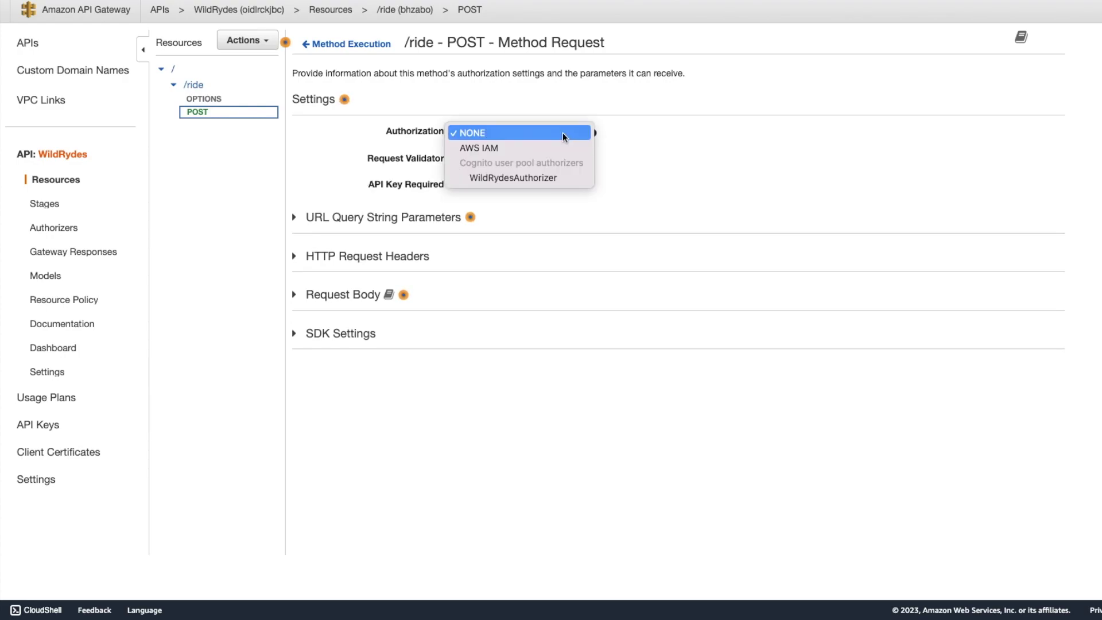
left_click(519, 178)
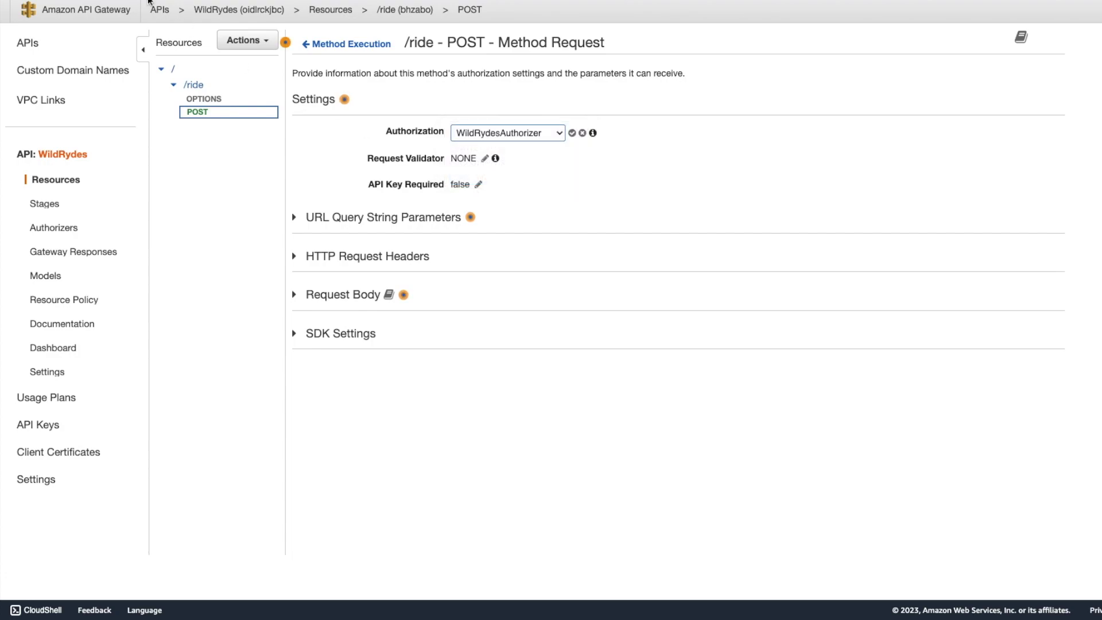
left_click(572, 133)
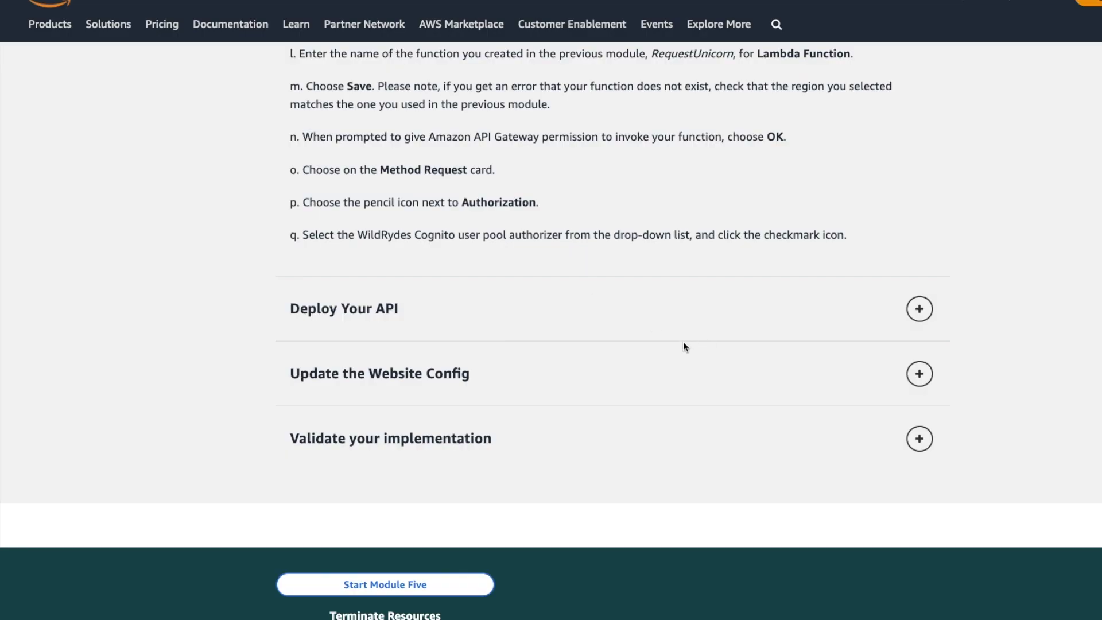
Expand the tutorial's Deploy Your API instructions.
scroll(759, 322, "down", 1)
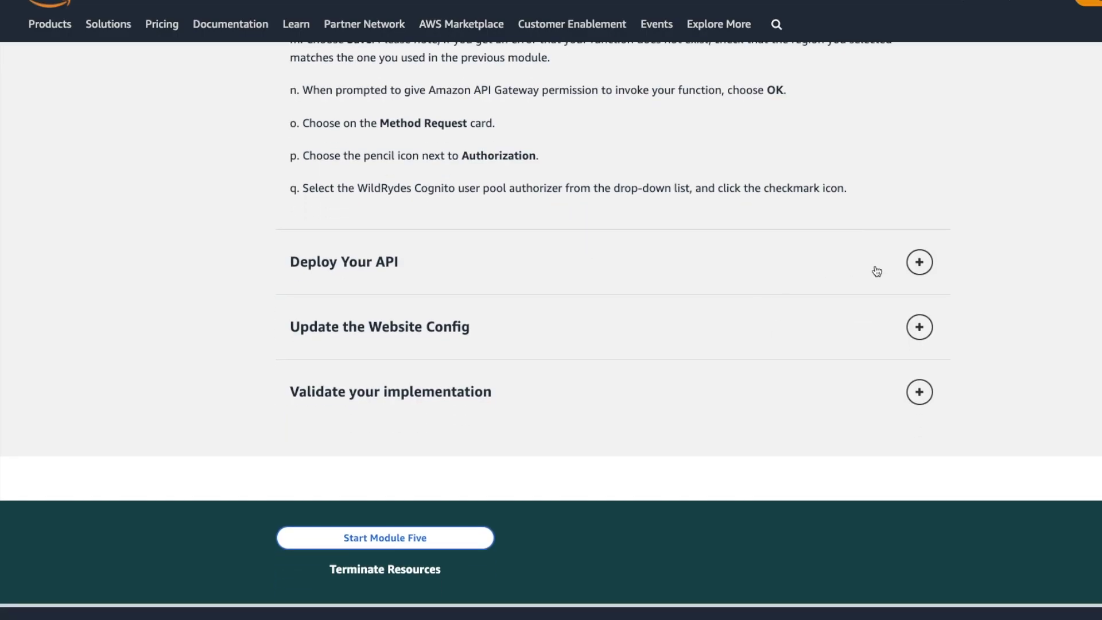
left_click(919, 262)
scroll(772, 319, "up", 2)
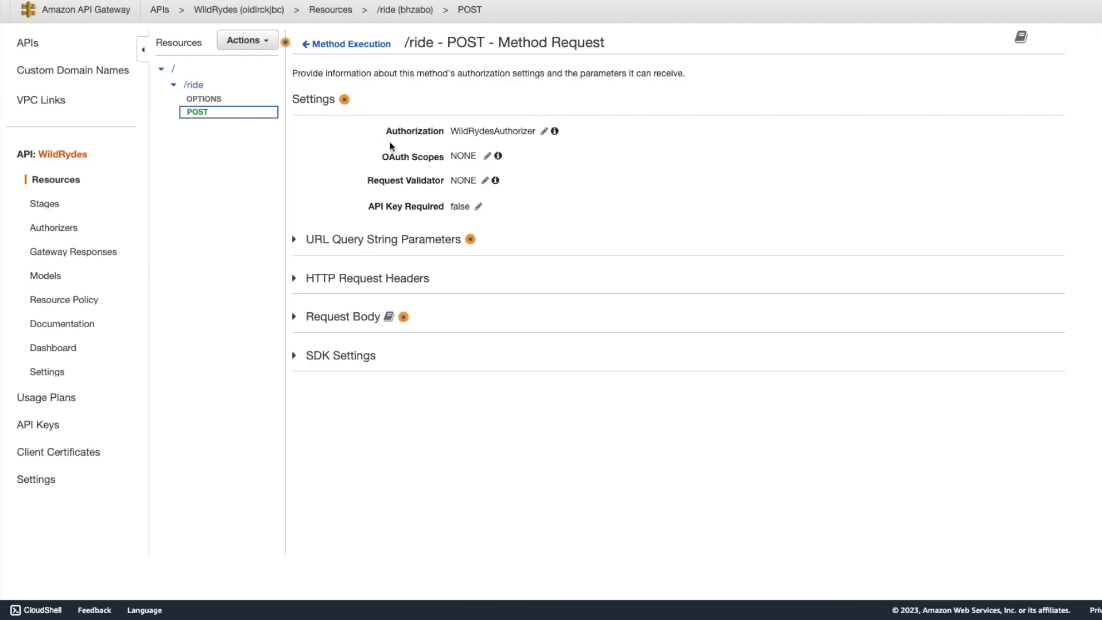
Deploy the API to a new stage named production, then return to the tutorial.
left_click(271, 46)
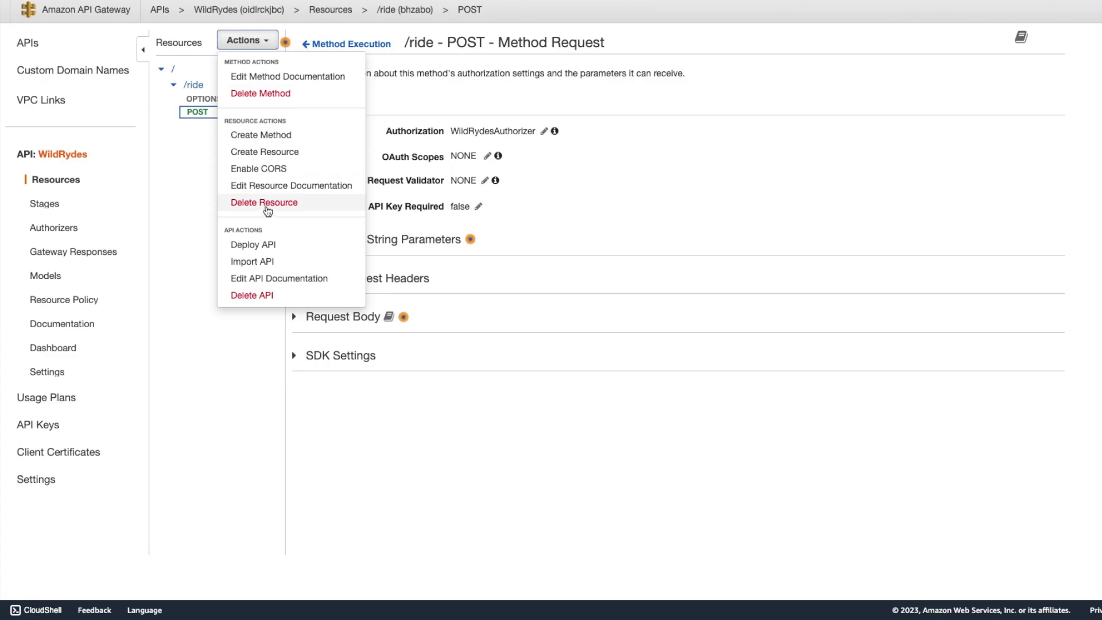
left_click(253, 245)
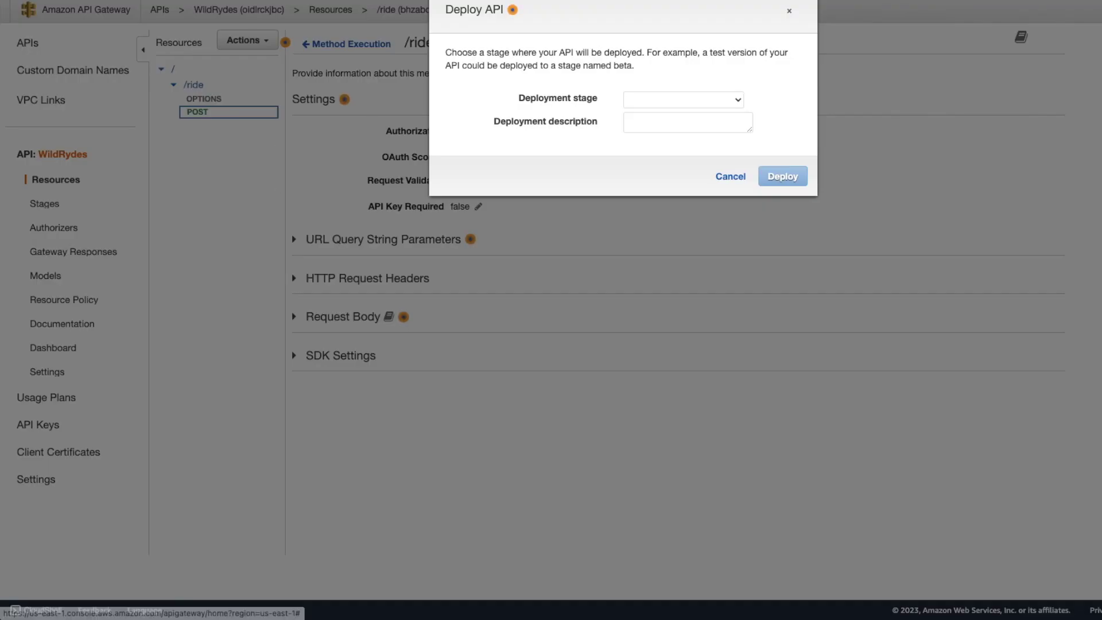
left_click(736, 105)
left_click(679, 115)
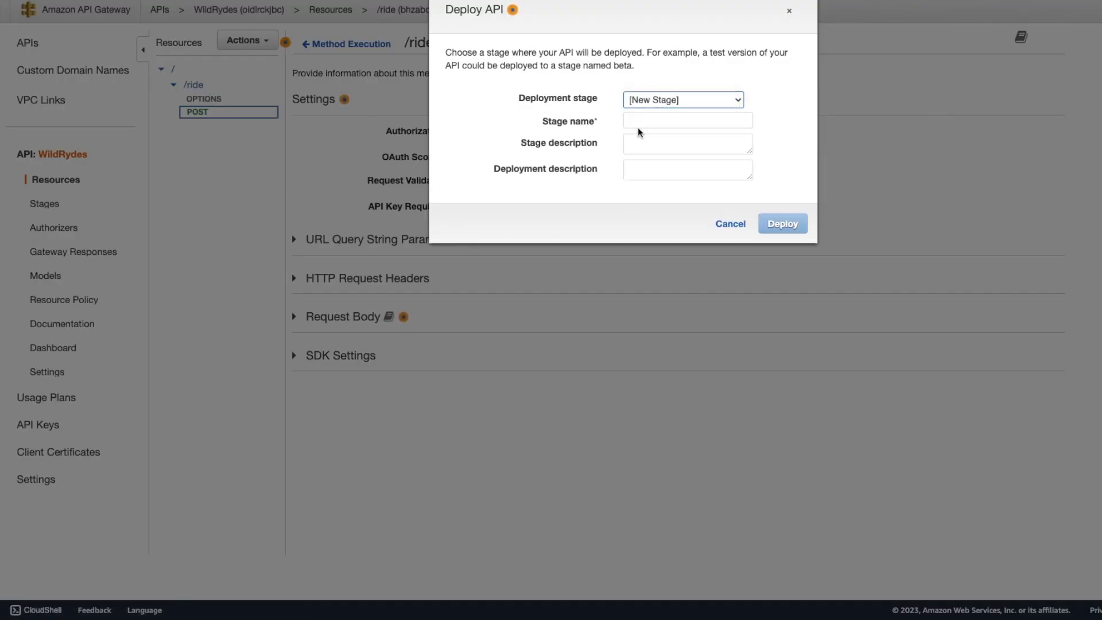
left_click(666, 126)
type("production")
left_click(782, 225)
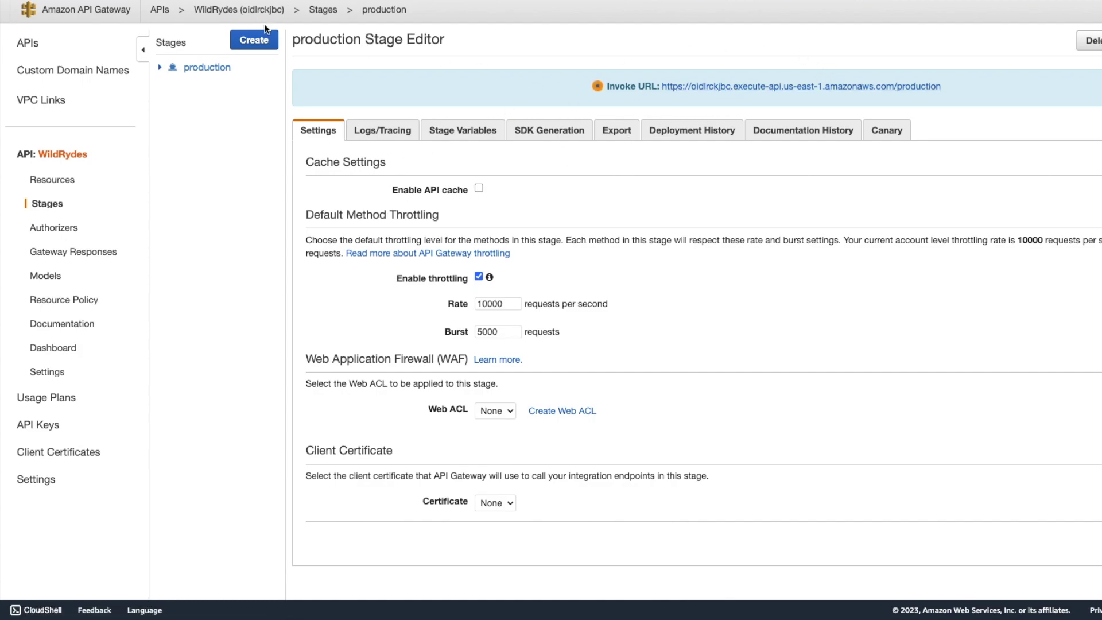
key("ctrl+Tab")
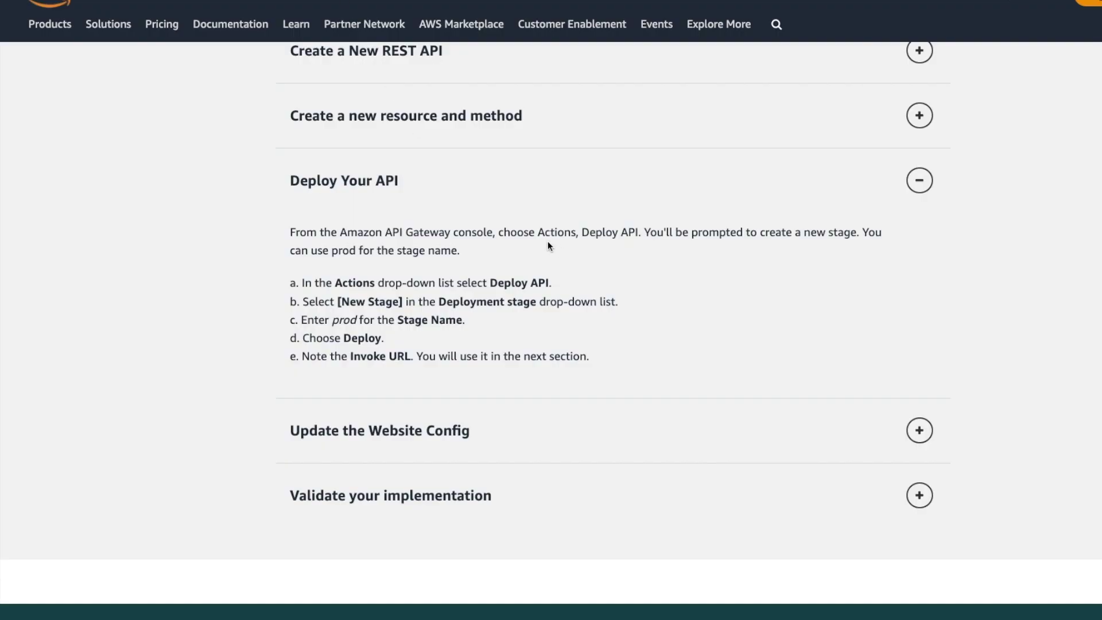
scroll(696, 301, "down", 3)
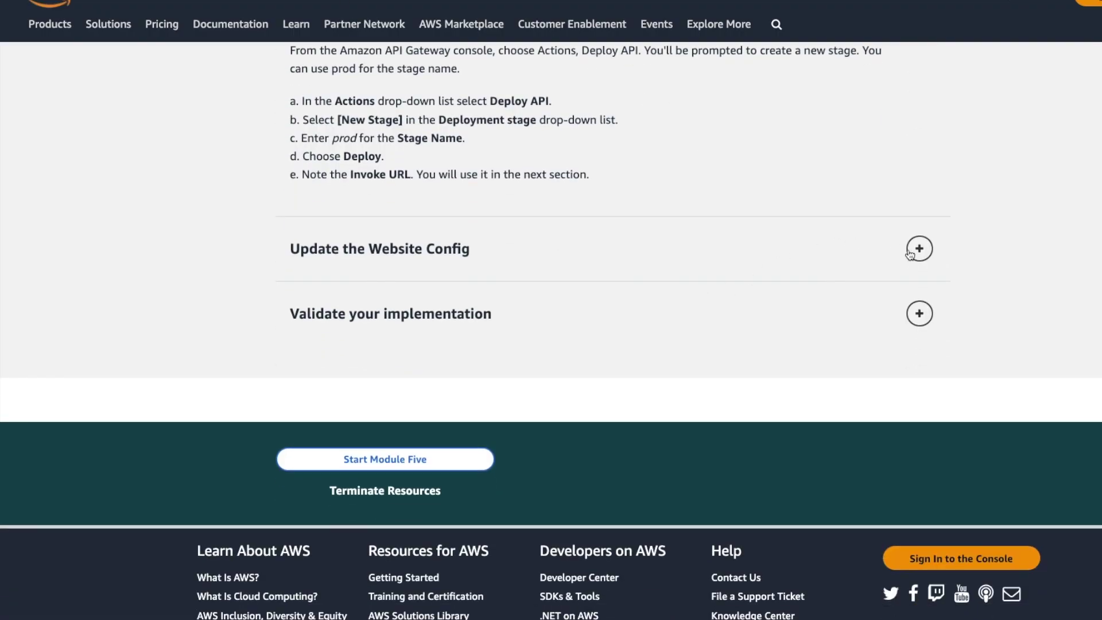
Expand the Update the Website Config instructions and copy the production stage's invoke URL.
left_click(919, 249)
scroll(788, 320, "down", 3)
scroll(787, 320, "up", 3)
scroll(787, 325, "up", 1)
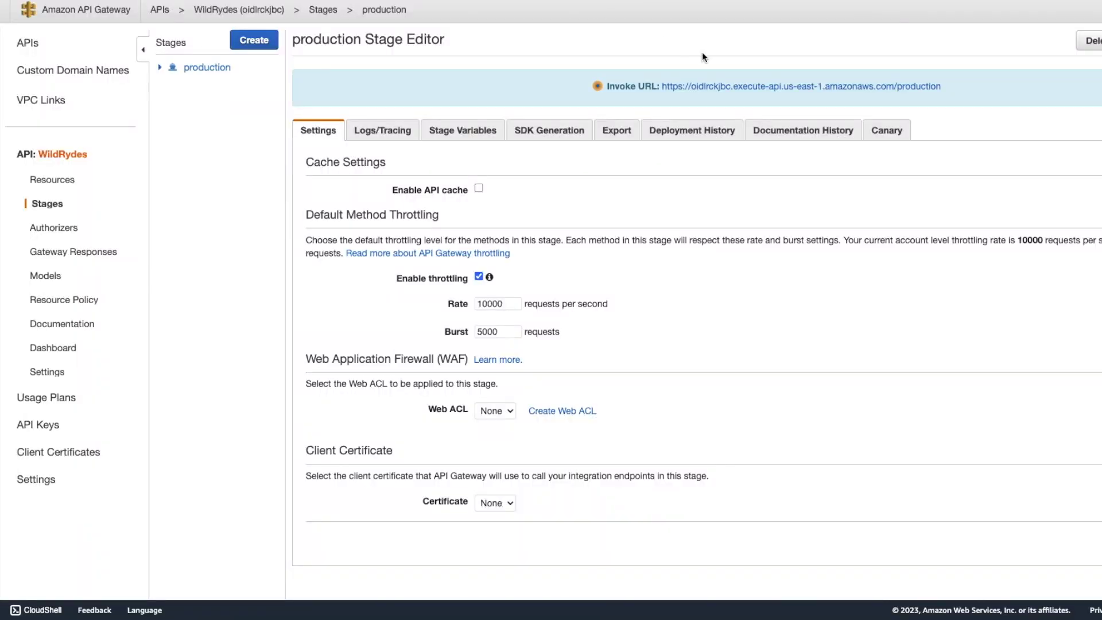
right_click(702, 85)
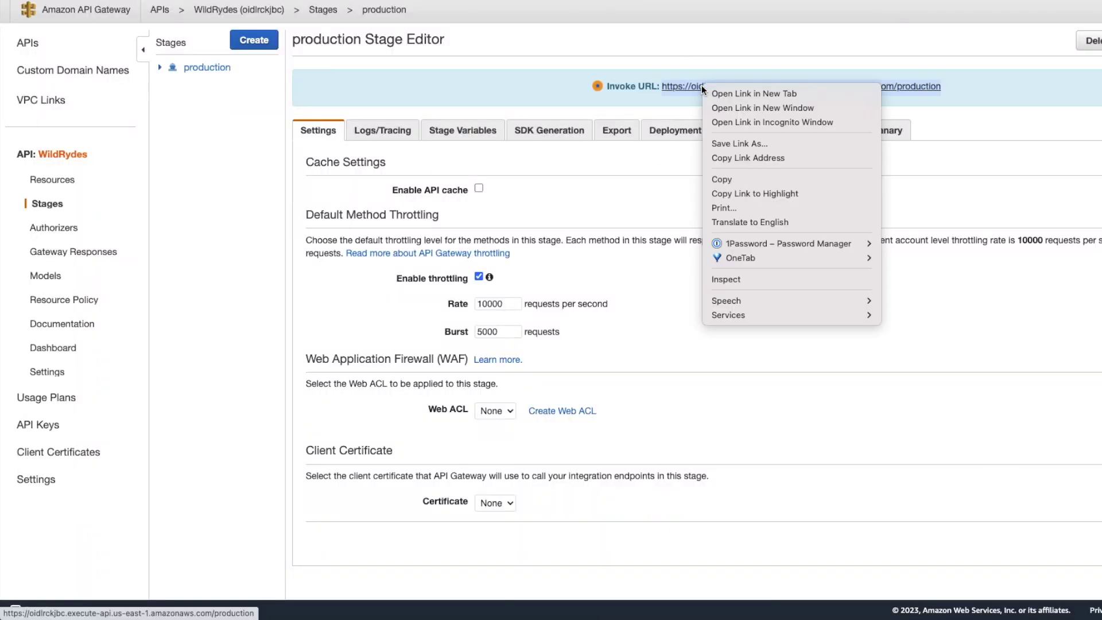
left_click(742, 179)
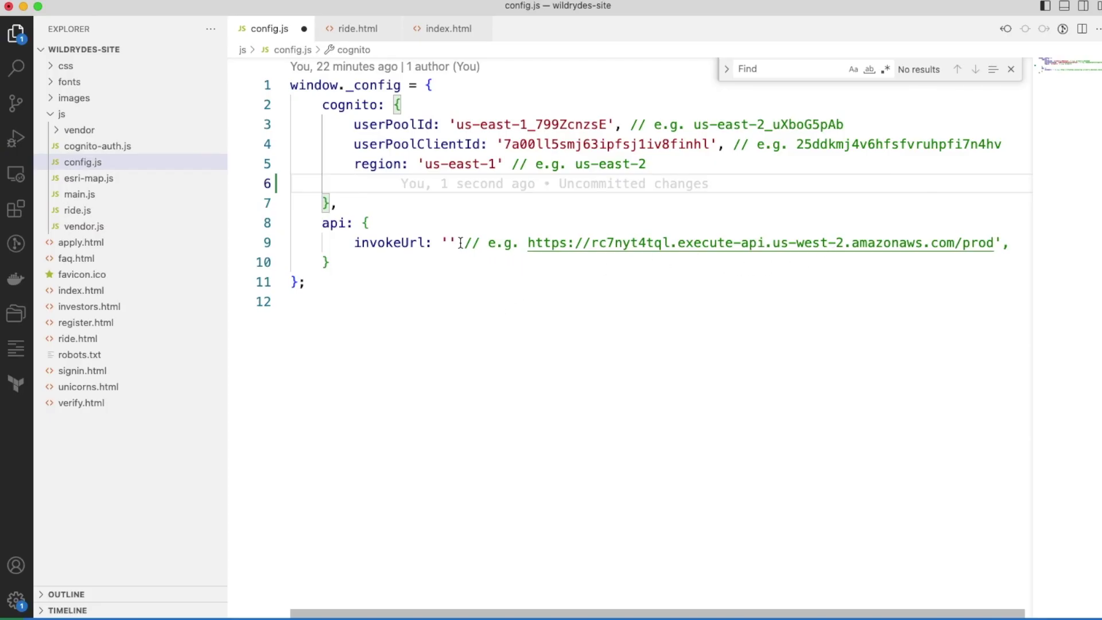
Paste the invoke URL into config.js's invokeUrl quotes and save the file.
left_click(448, 243)
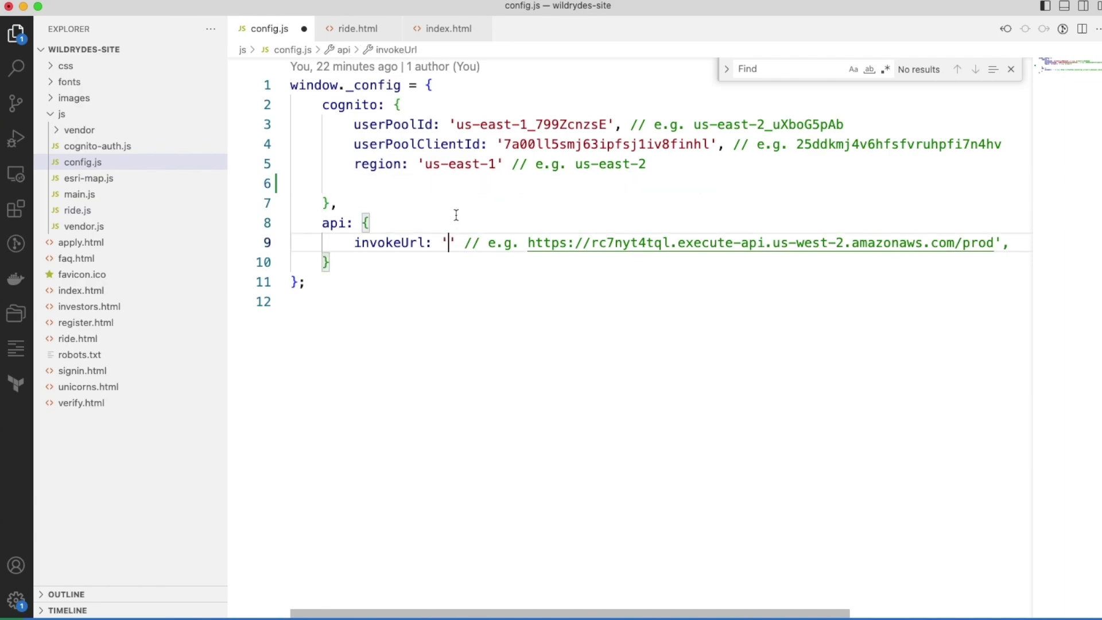
key("super+v")
key("super+s")
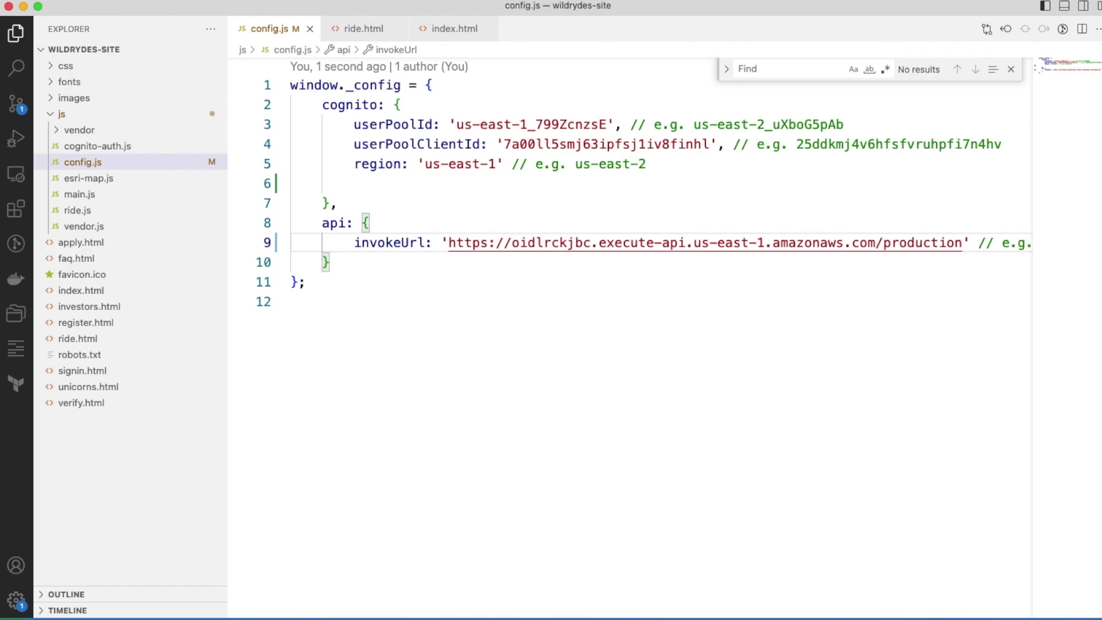
Stage all changes and commit them with the message 'add api url'.
key("super+Tab")
type("git add .")
key("Return")
type("git co")
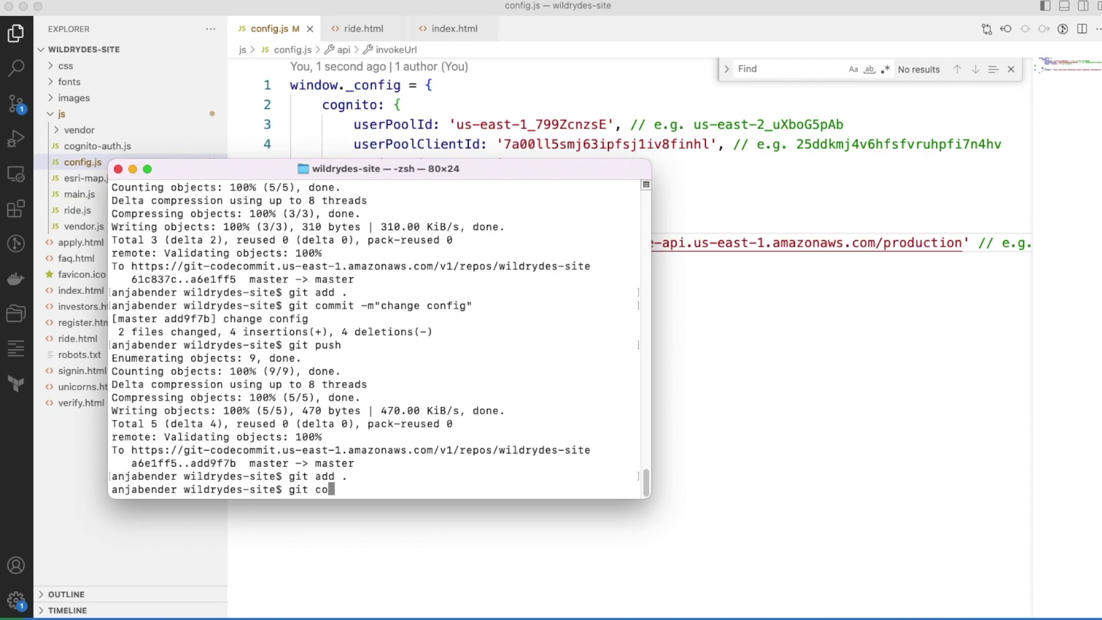
type("mmit -m\"add api ur")
type("l\"")
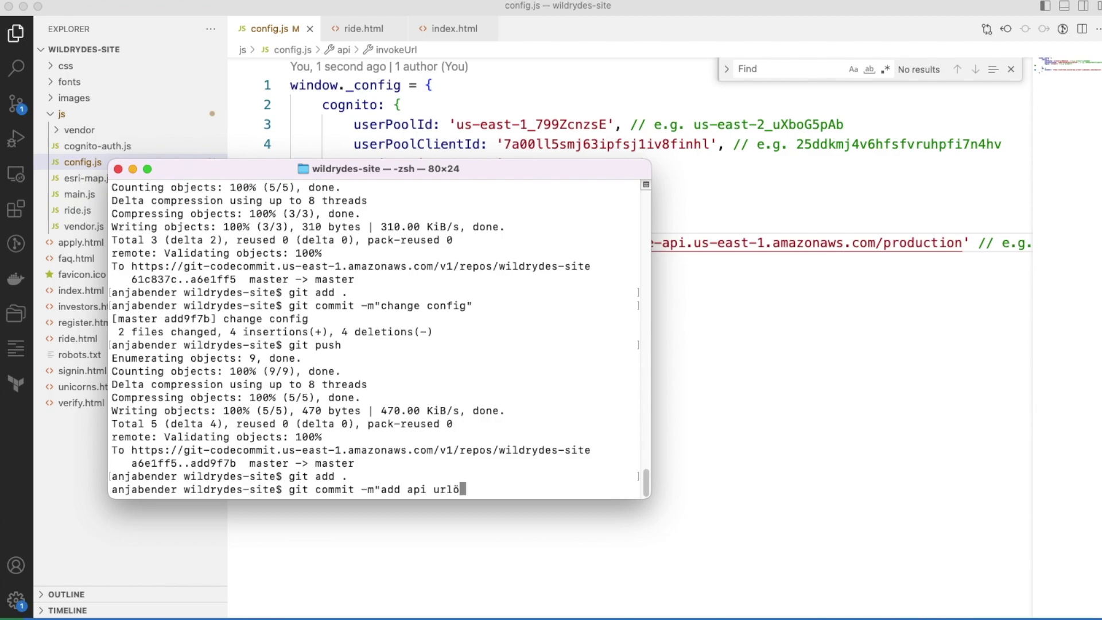
key("Return")
type("git pu")
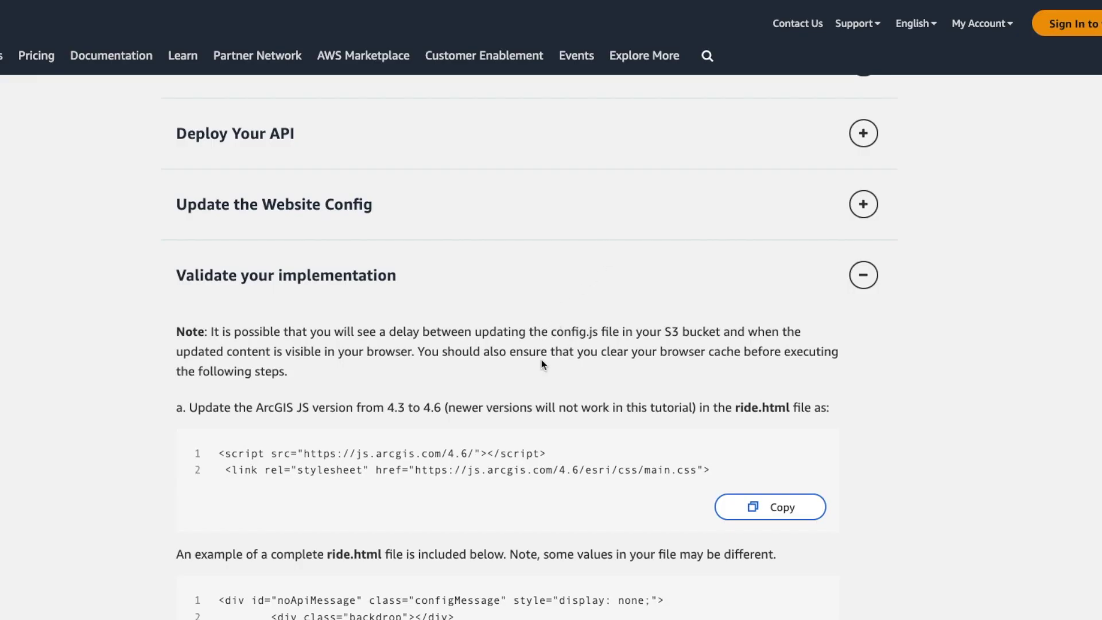
Switch back to the code editor and open ride.html.
scroll(541, 367, "down", 1)
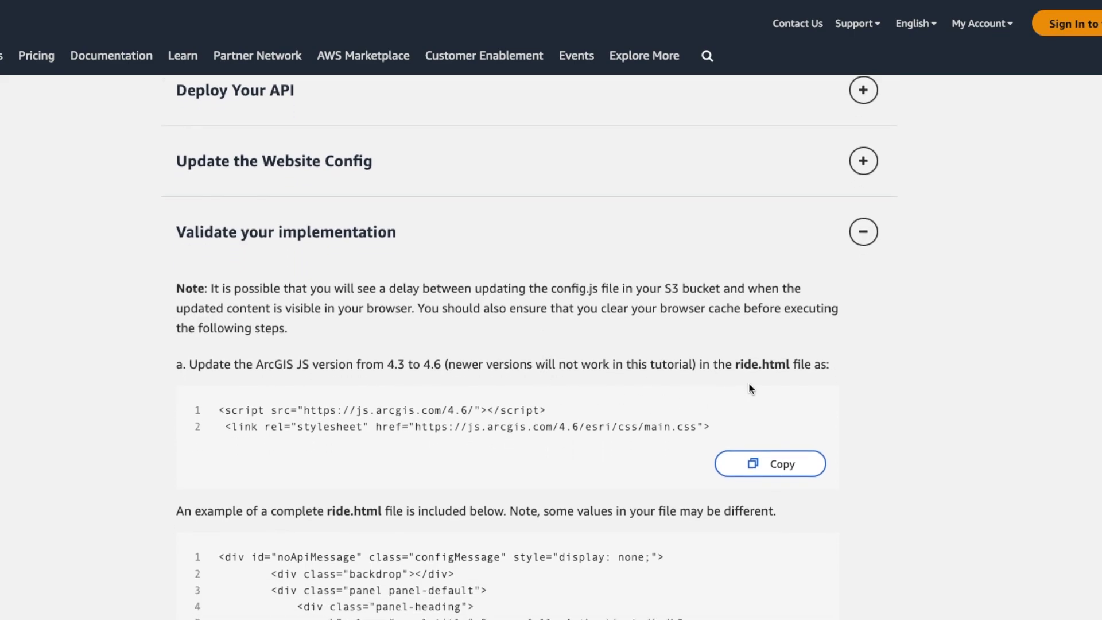
scroll(683, 377, "down", 1)
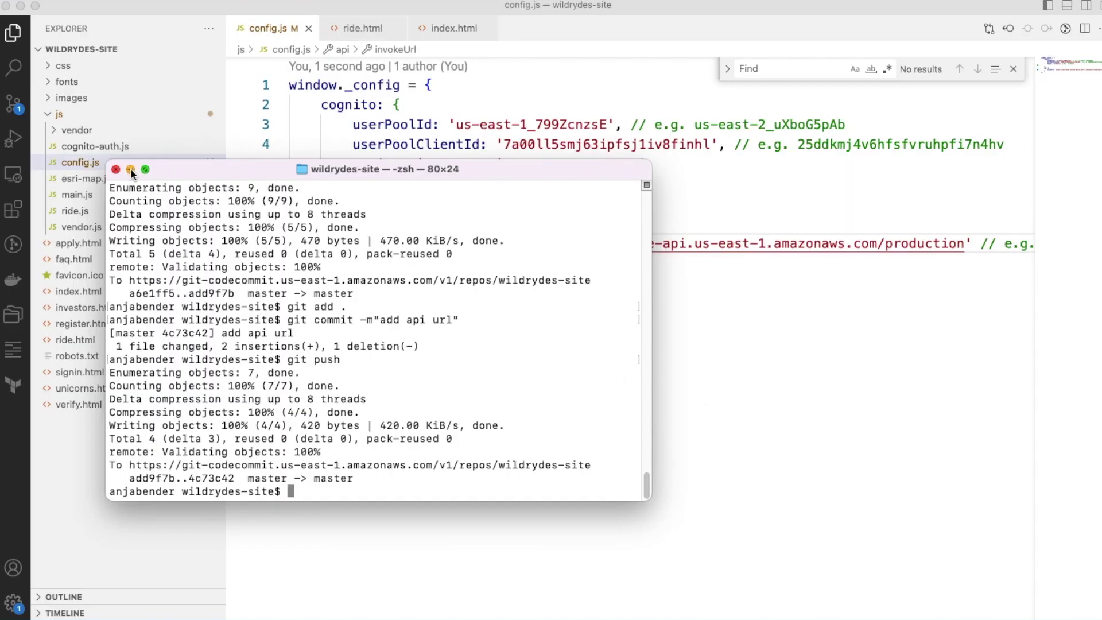
key("super+m")
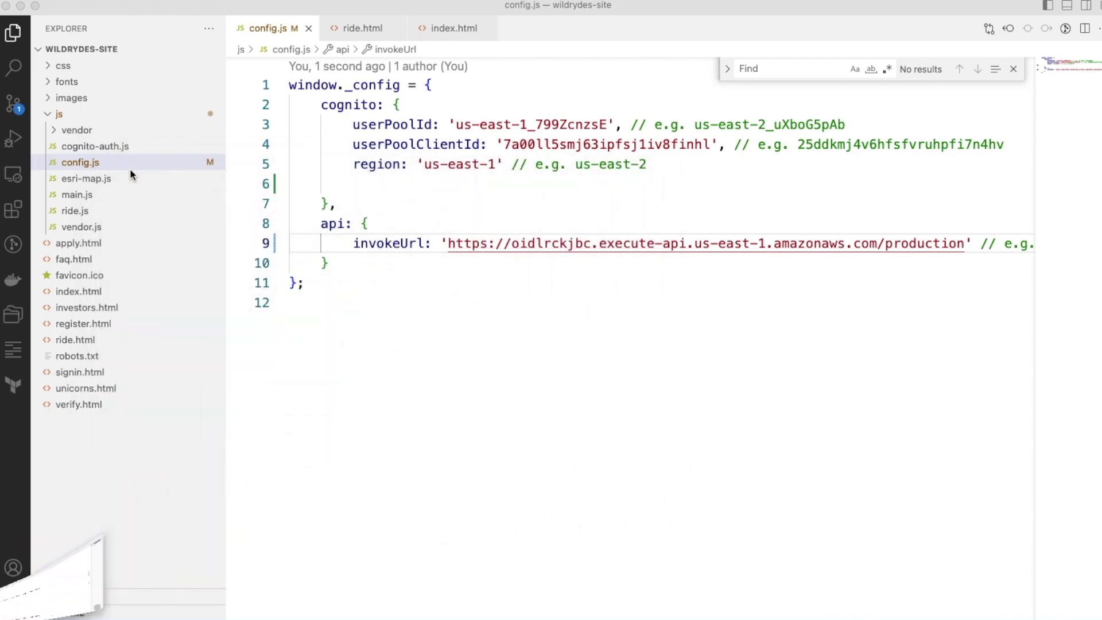
left_click(85, 339)
scroll(470, 300, "up", 20)
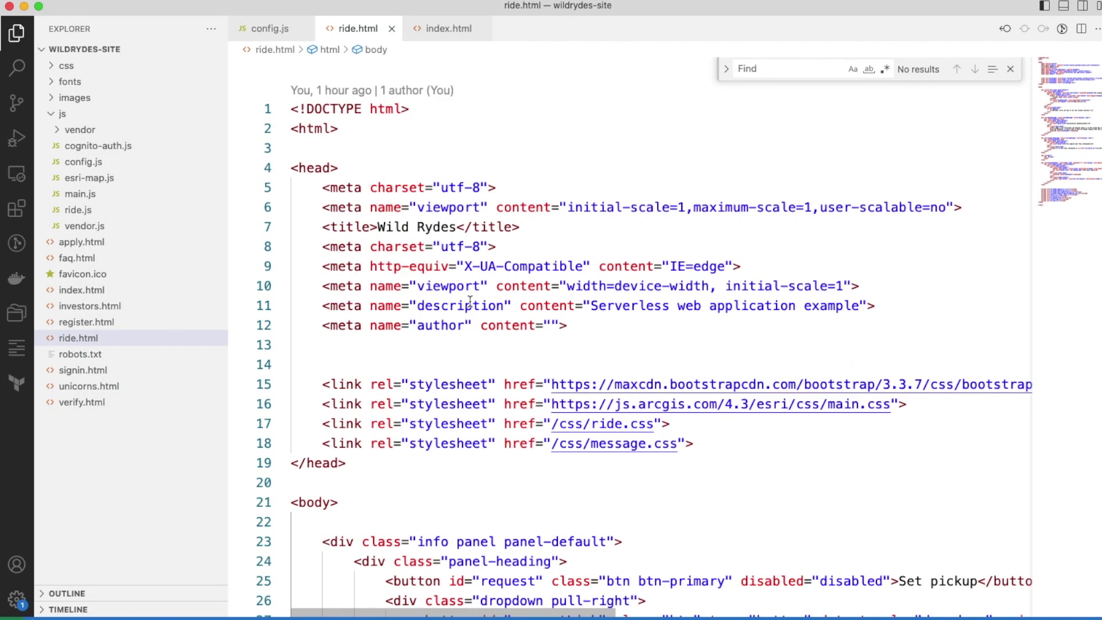
scroll(471, 300, "down", 3)
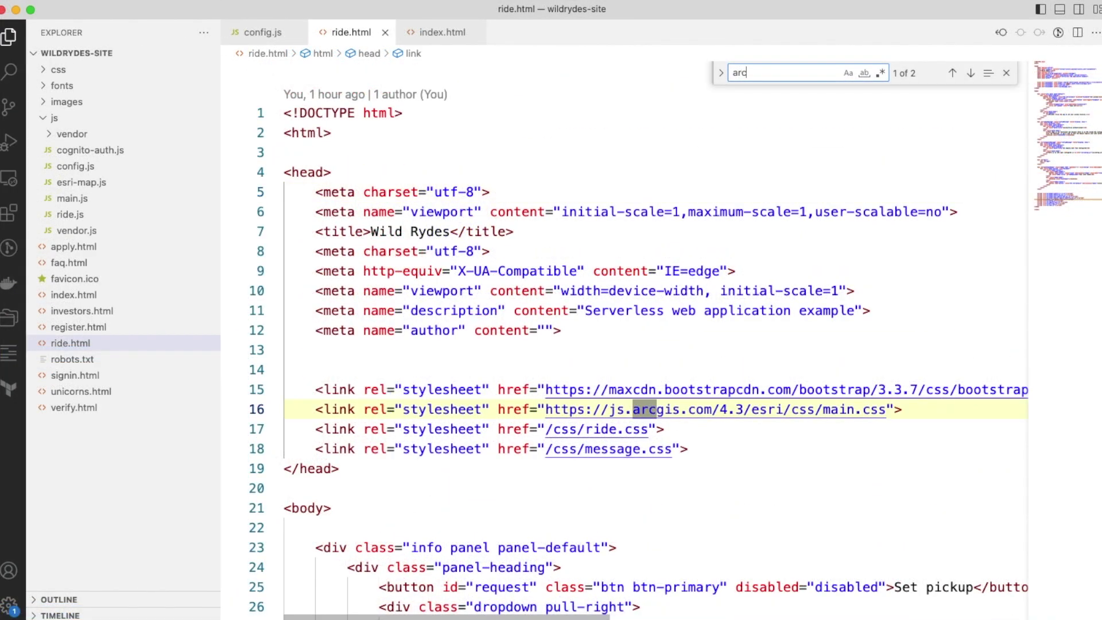
Find the arcgis script on line 95 and change its version from 4.3 to 4.6.
type("gis")
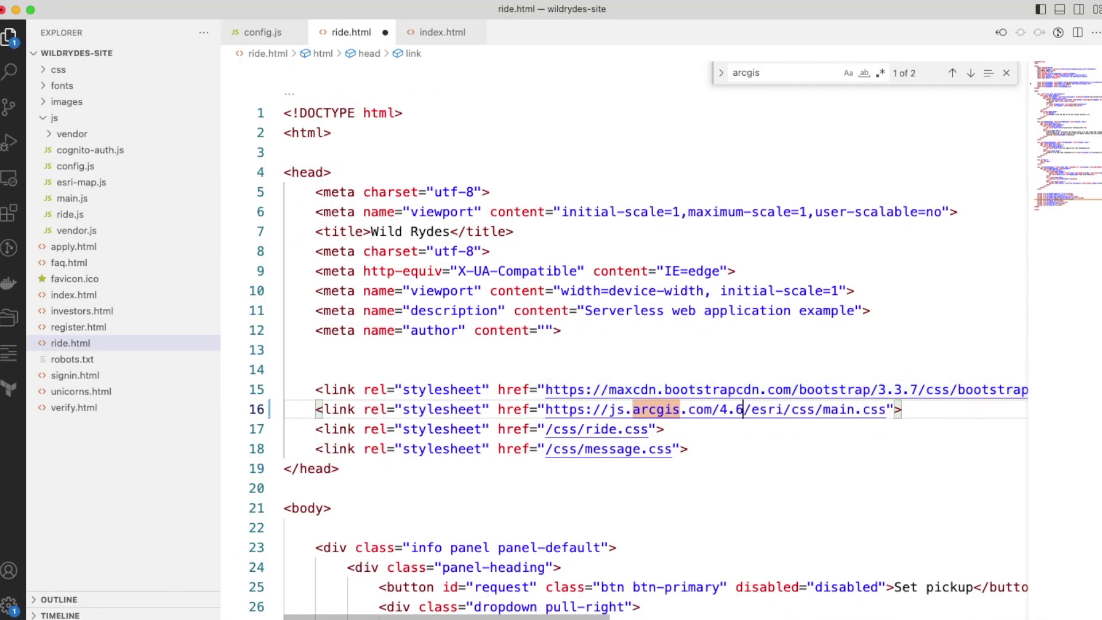
key("Return")
left_click(615, 273)
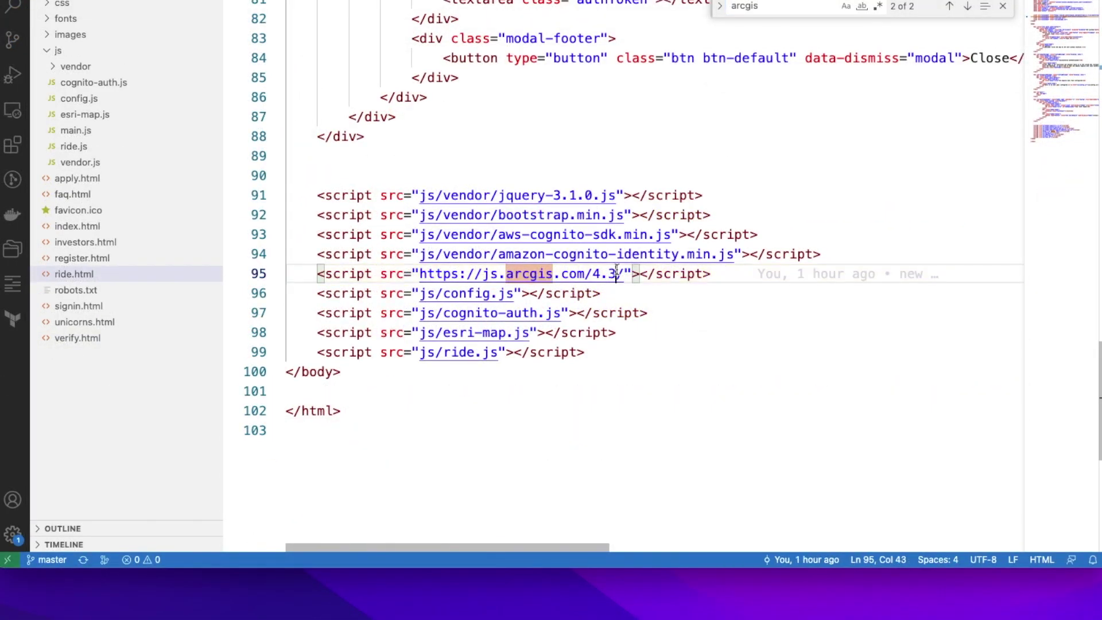
key("BackSpace")
type("6")
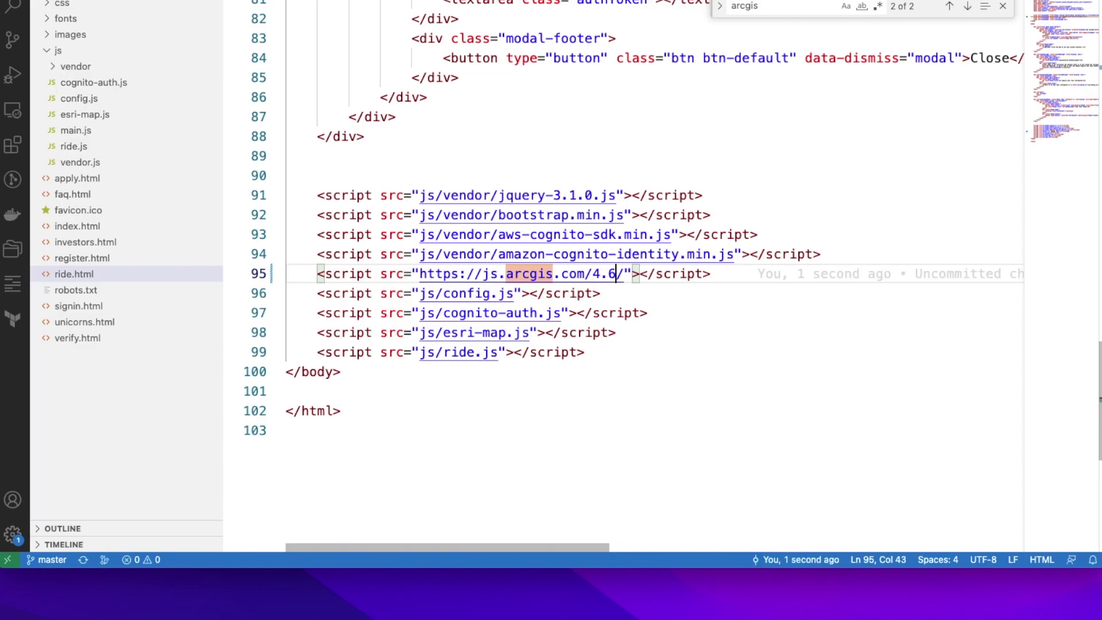
left_click(1003, 6)
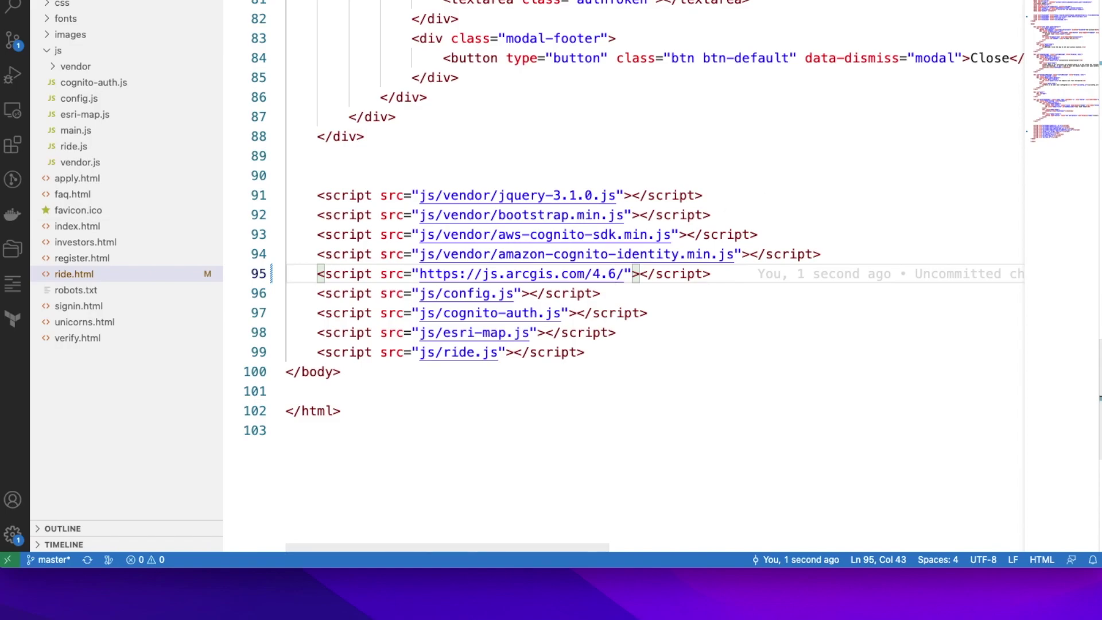
key("super+Tab")
Stage the ride.html edit, commit it as 'change arcgis version', and push.
type("git add .")
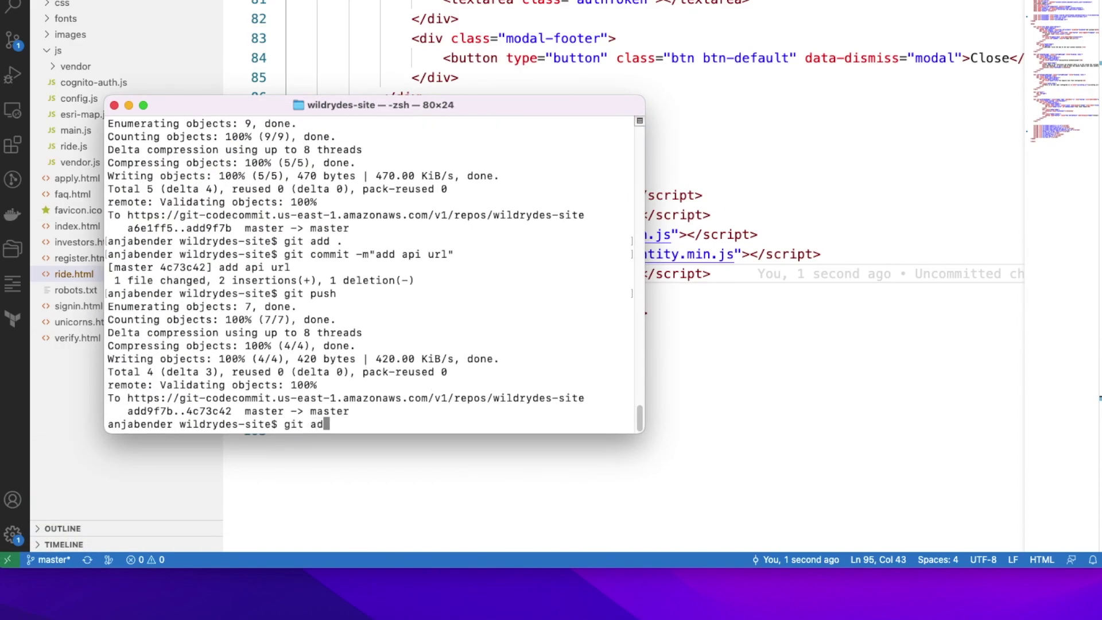
key("Return")
type("git commit -m\"change")
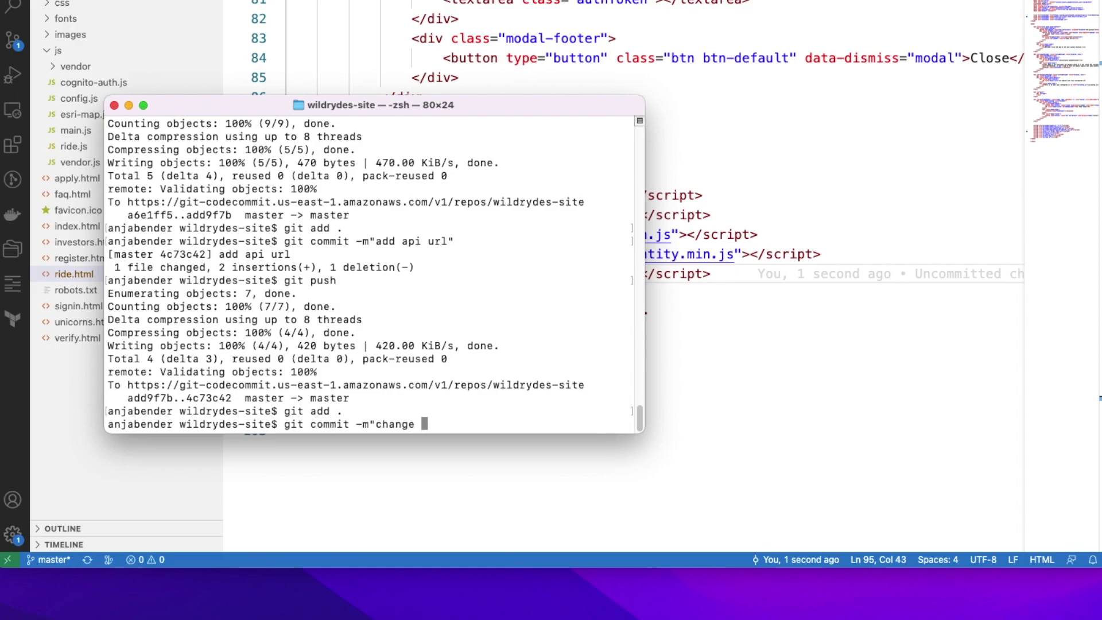
left_click_drag(485, 106, 599, 294)
type("arcgis version\"")
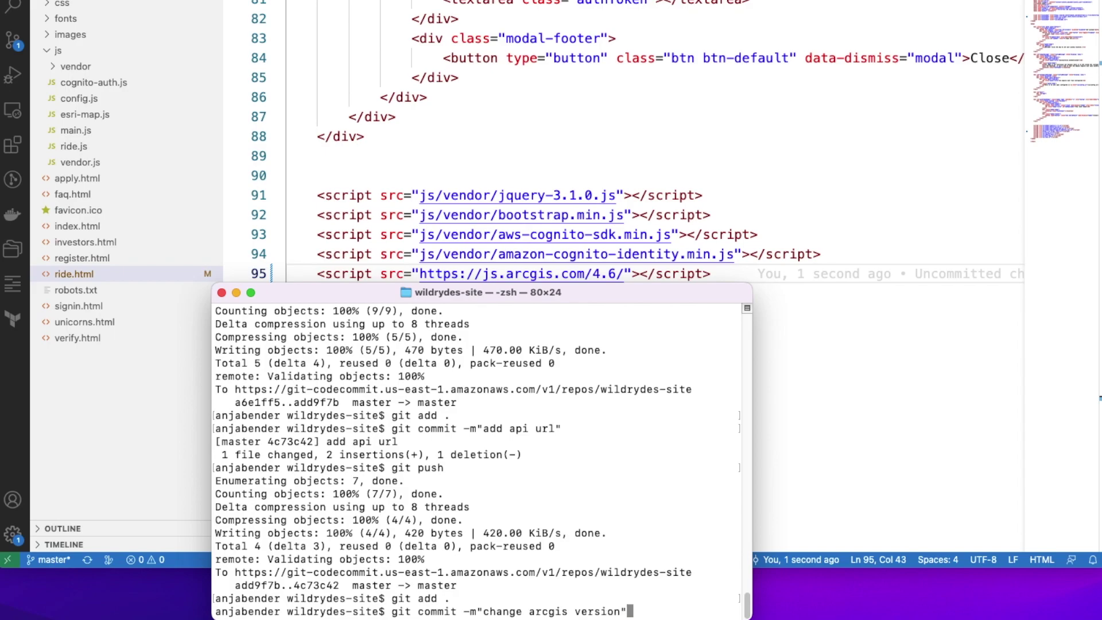
key("Return")
type("git push")
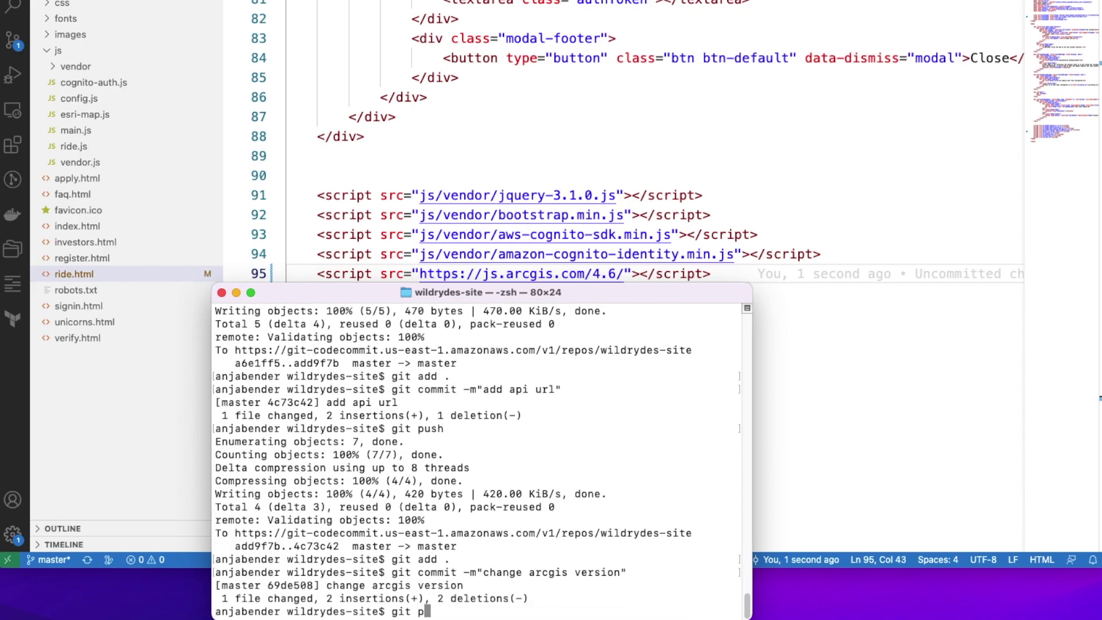
key("Return")
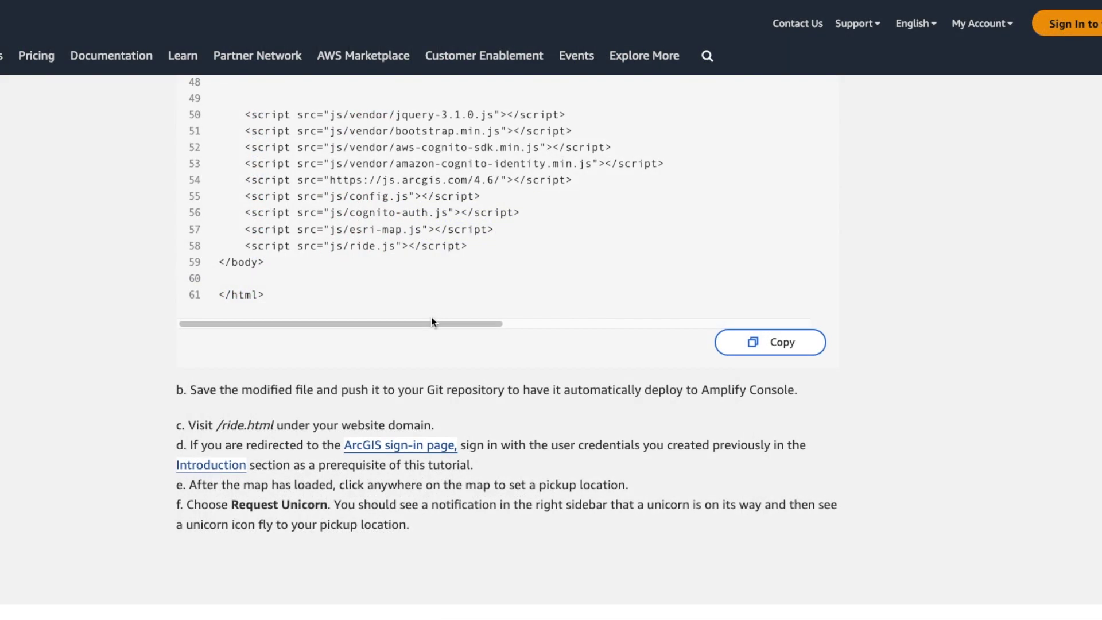
scroll(431, 321, "down", 1)
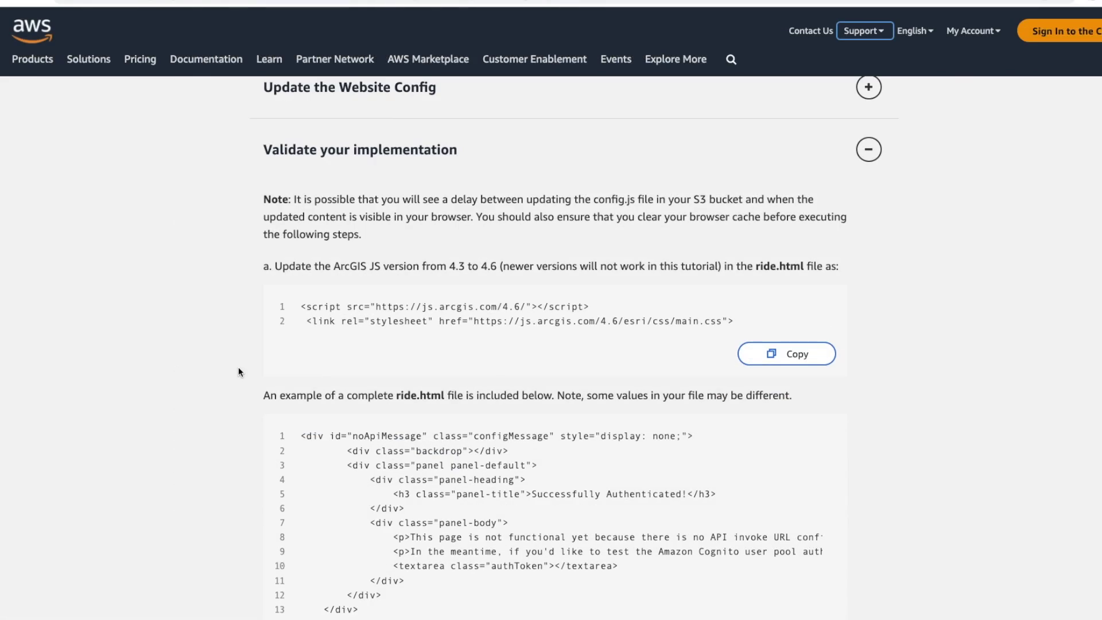
Sign in on the Wild Rydes sign-in page with the account e-mail and password.
scroll(239, 368, "down", 15)
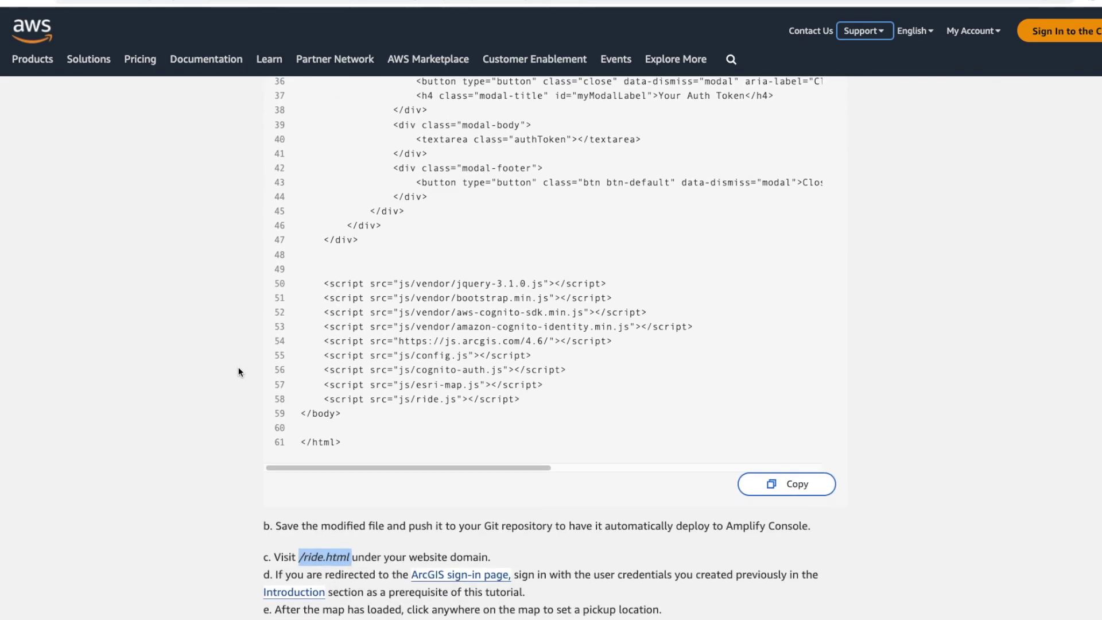
scroll(239, 368, "down", 3)
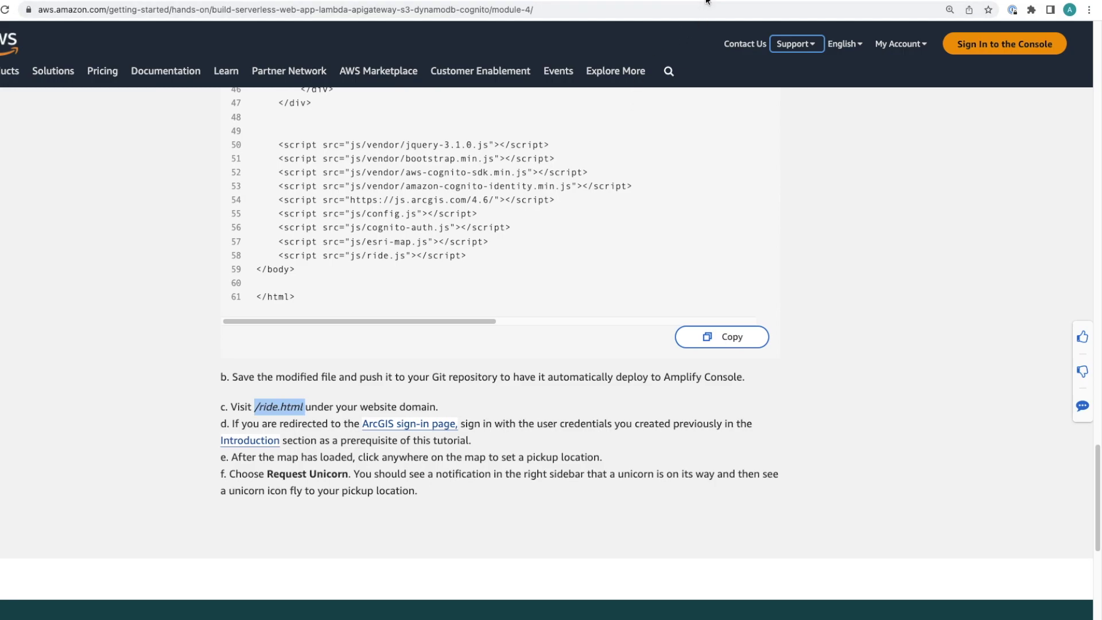
left_click(676, 3)
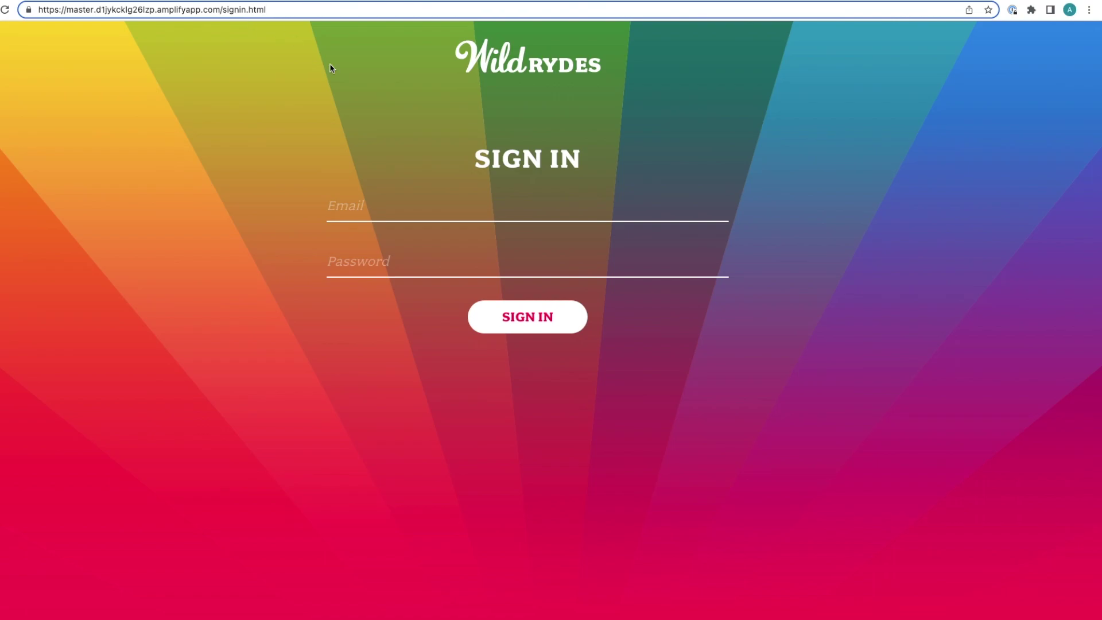
left_click(386, 205)
key("Tab")
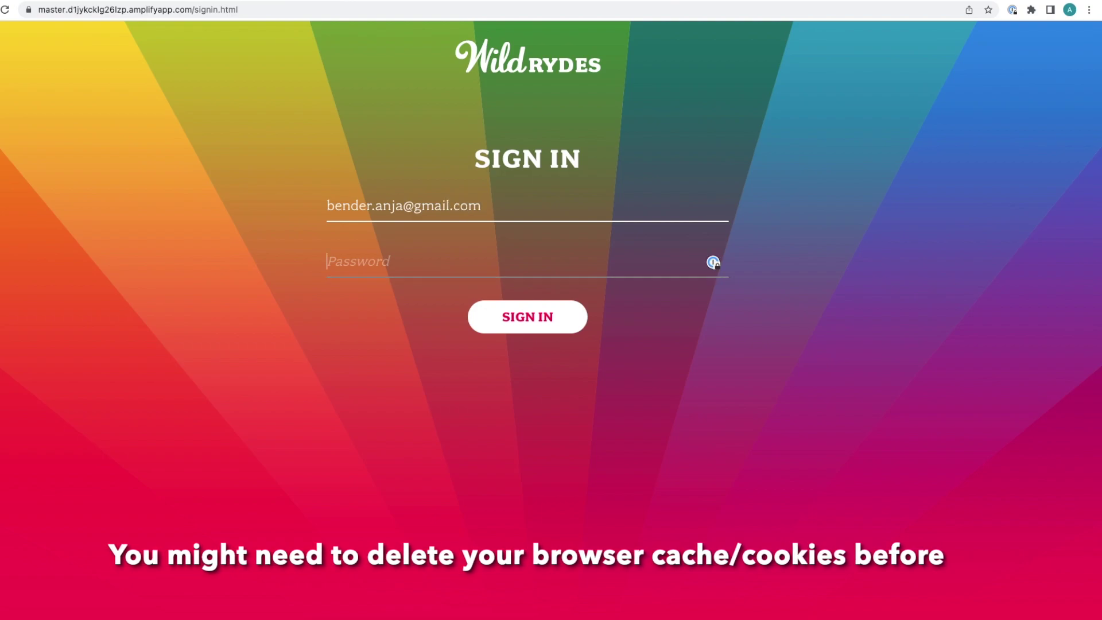
type("••••")
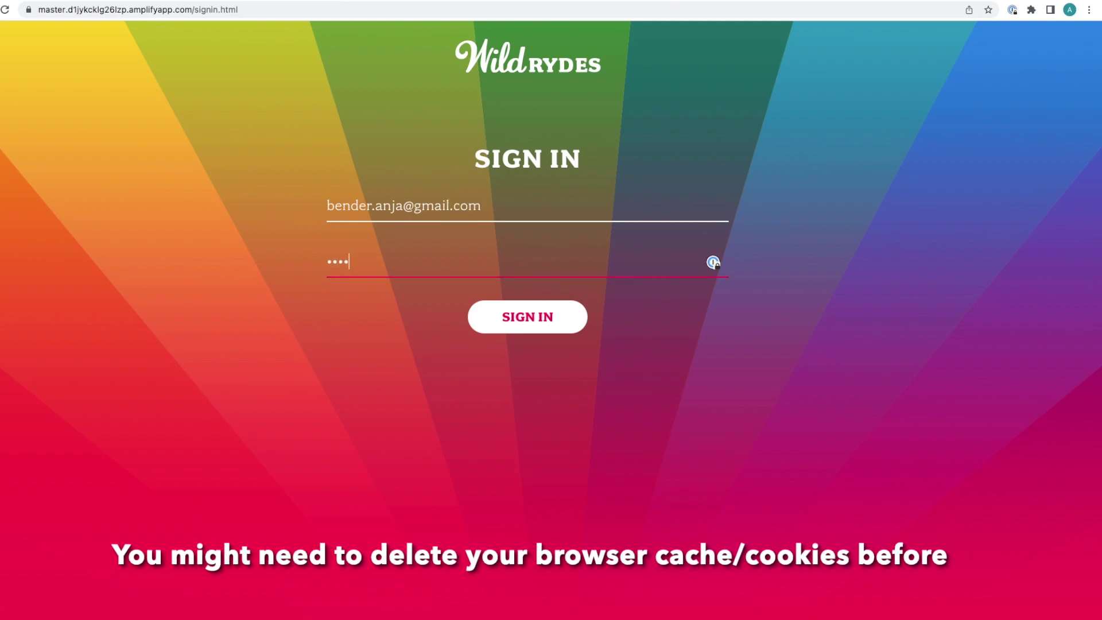
type("•••••••")
left_click(539, 329)
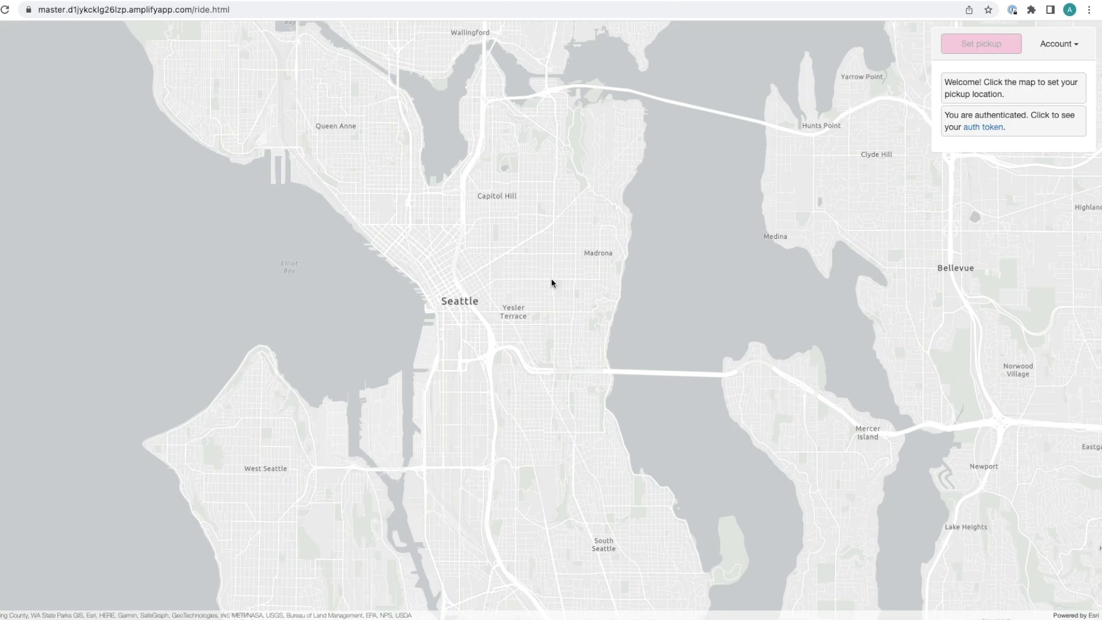
Set a pickup at Yesler Terrace, request a unicorn, then set a second pickup point.
left_click(515, 314)
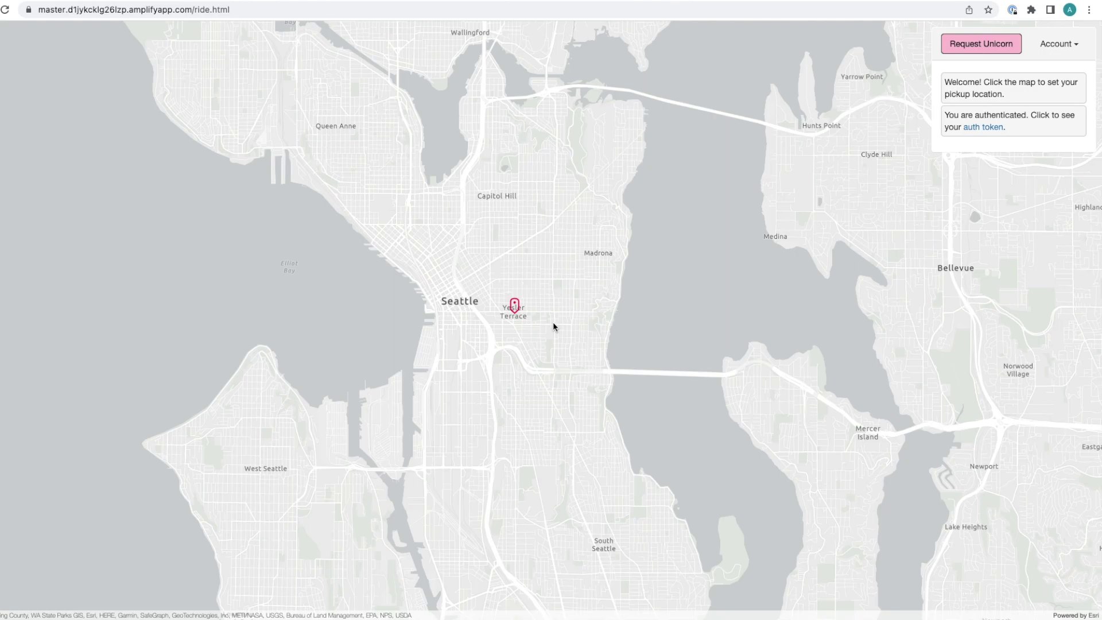
left_click(979, 47)
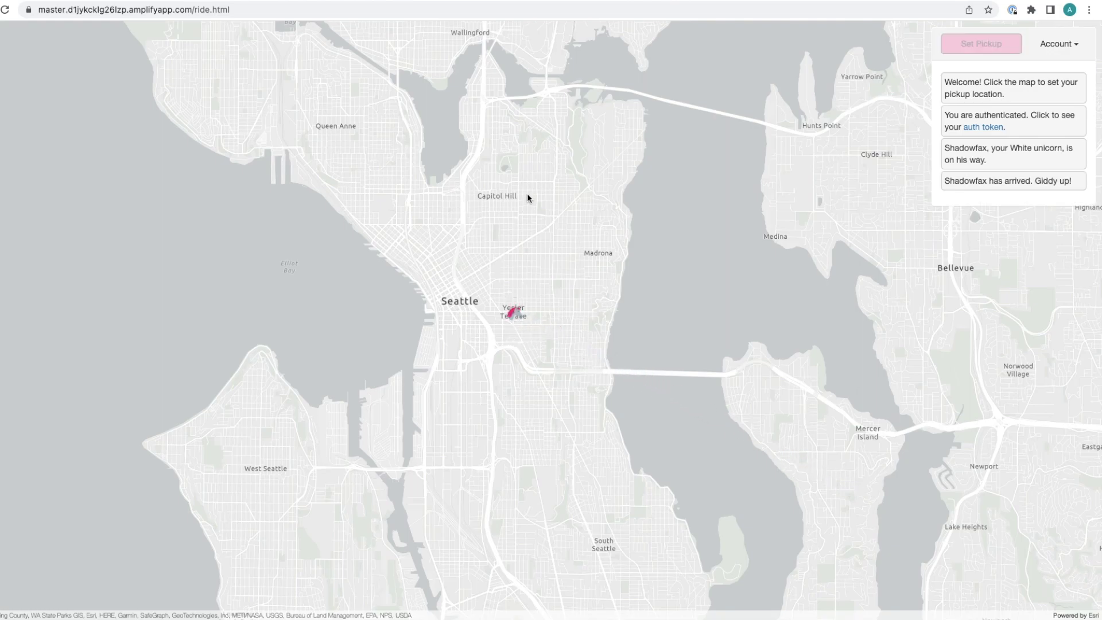
left_click(452, 429)
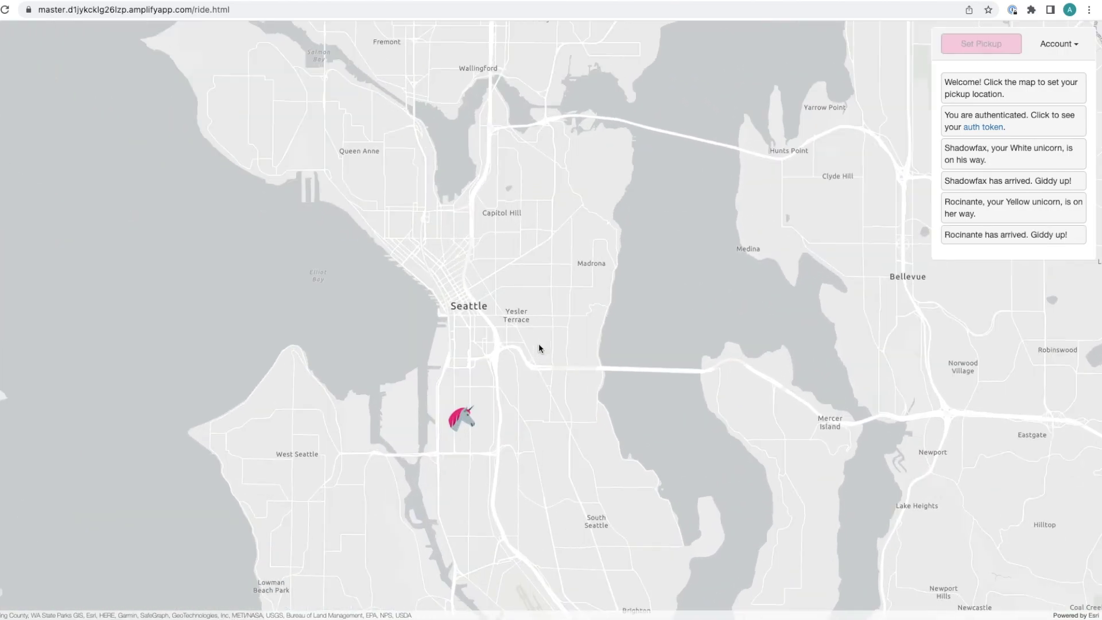
scroll(538, 344, "up", 2)
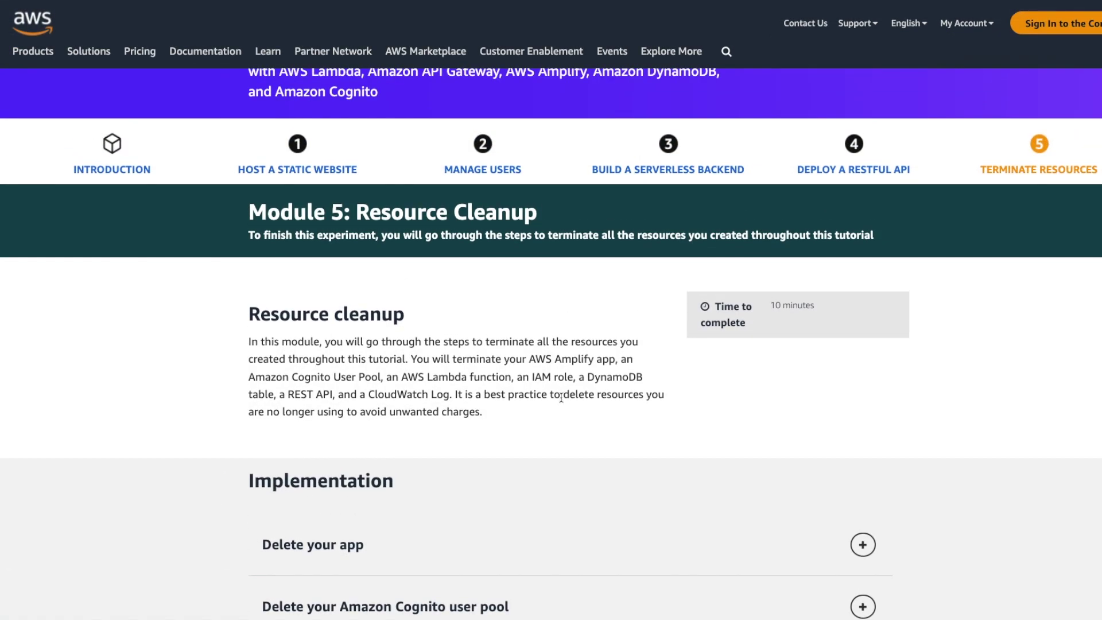
Expand Module 5's Delete your app instructions and scroll through them.
scroll(560, 397, "down", 4)
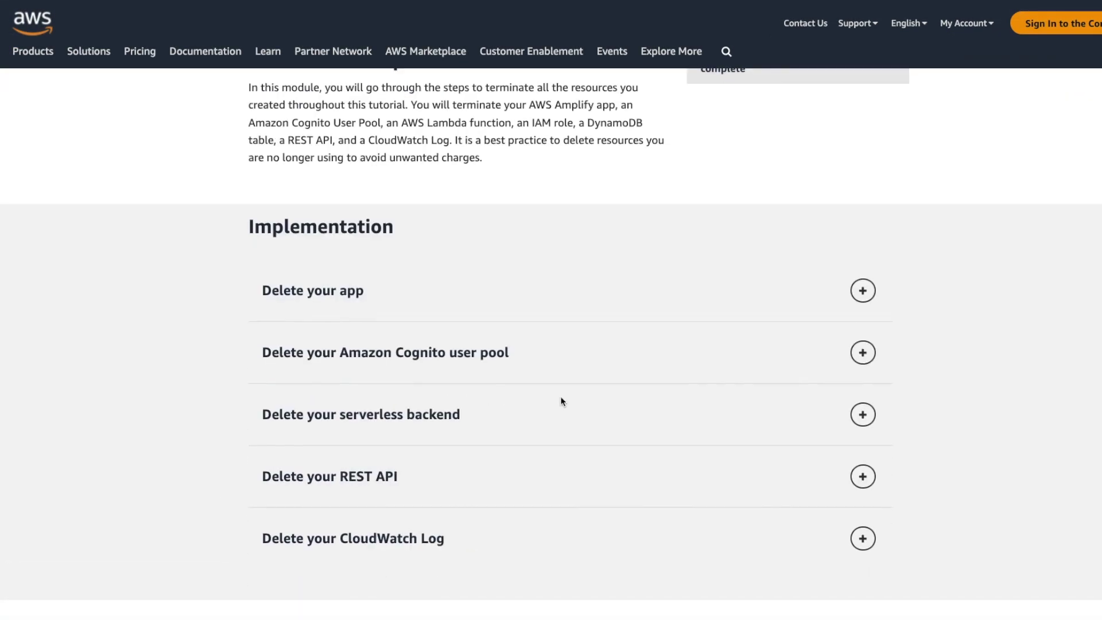
scroll(562, 401, "up", 3)
scroll(562, 401, "down", 3)
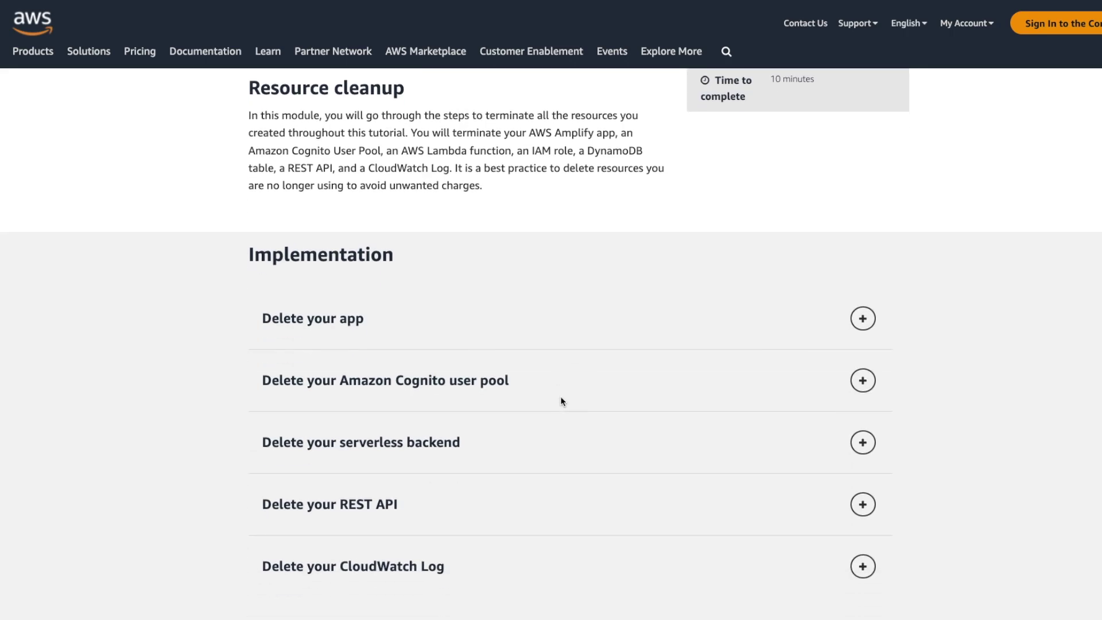
left_click(590, 335)
scroll(654, 345, "up", 6)
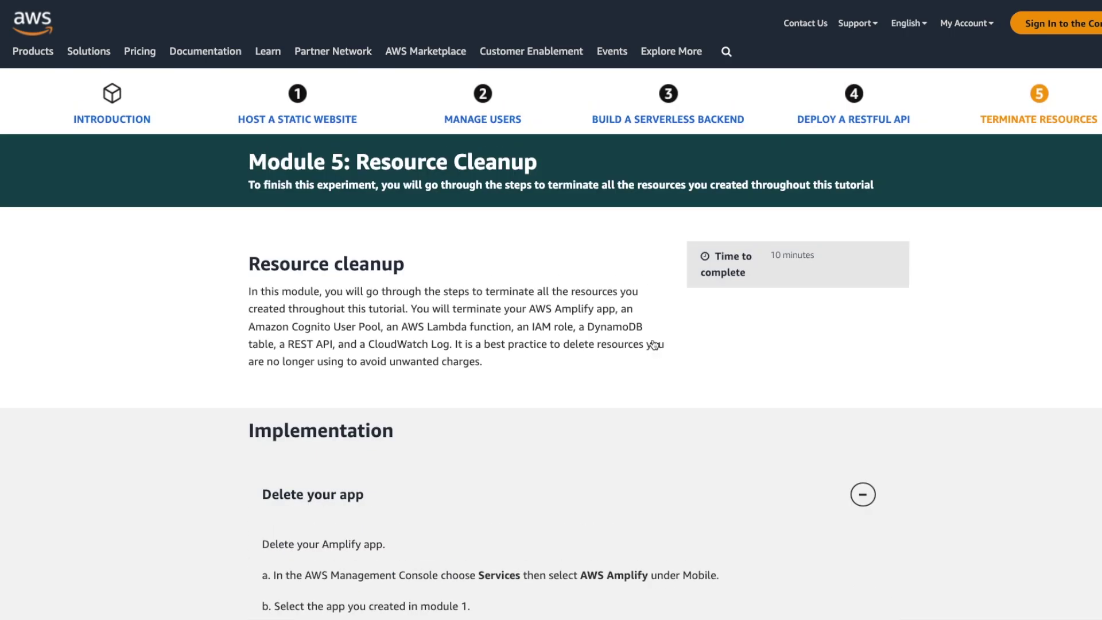
scroll(653, 344, "down", 6)
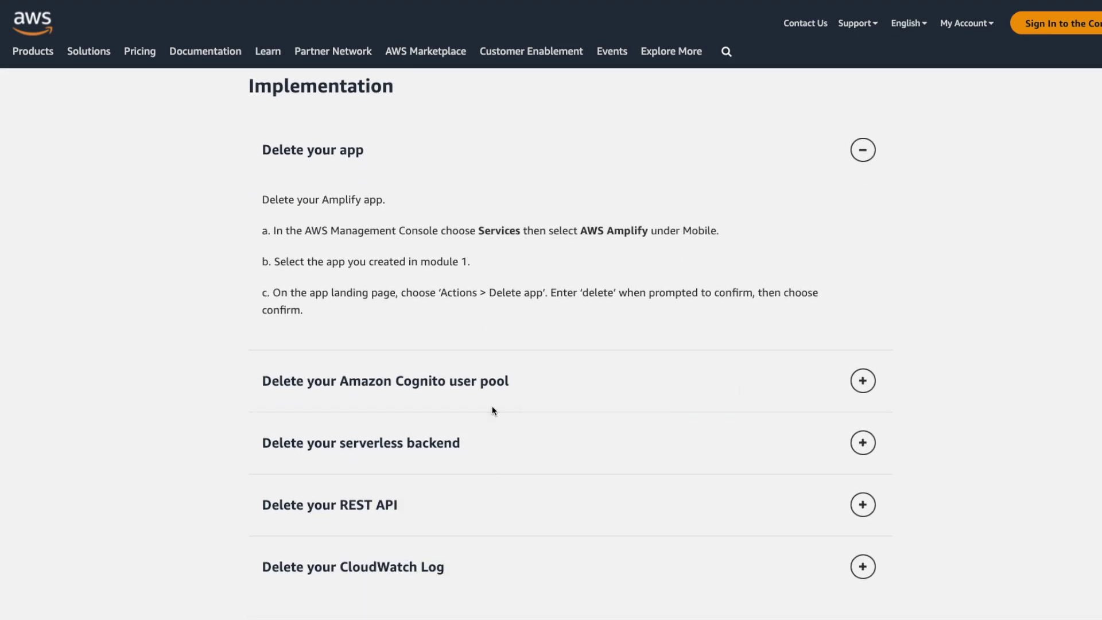
scroll(536, 389, "down", 2)
scroll(539, 392, "up", 4)
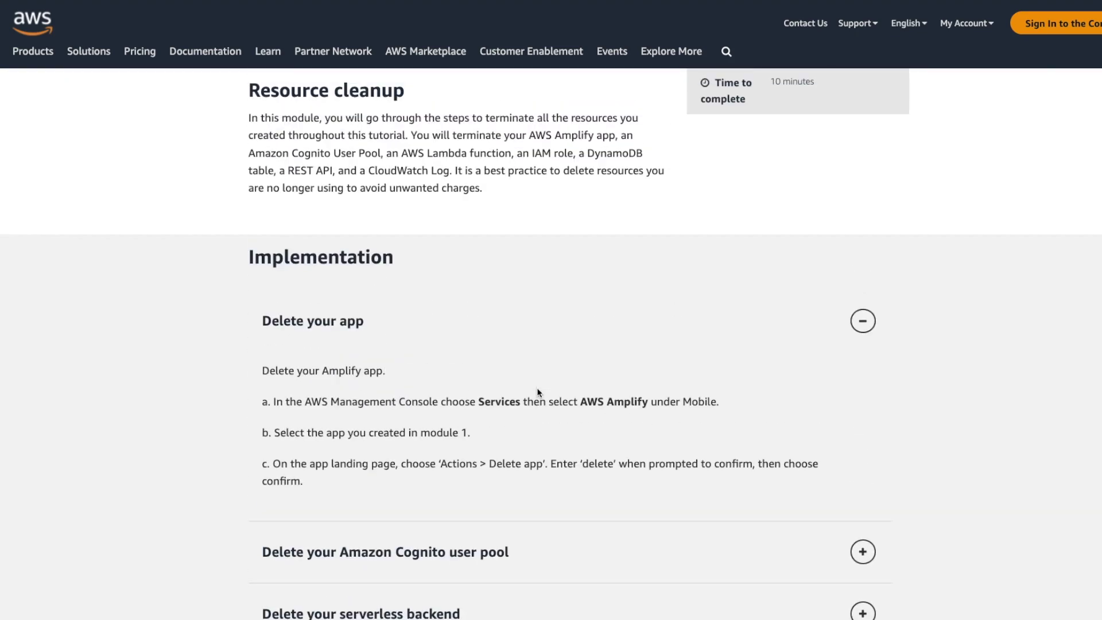
scroll(538, 392, "up", 1)
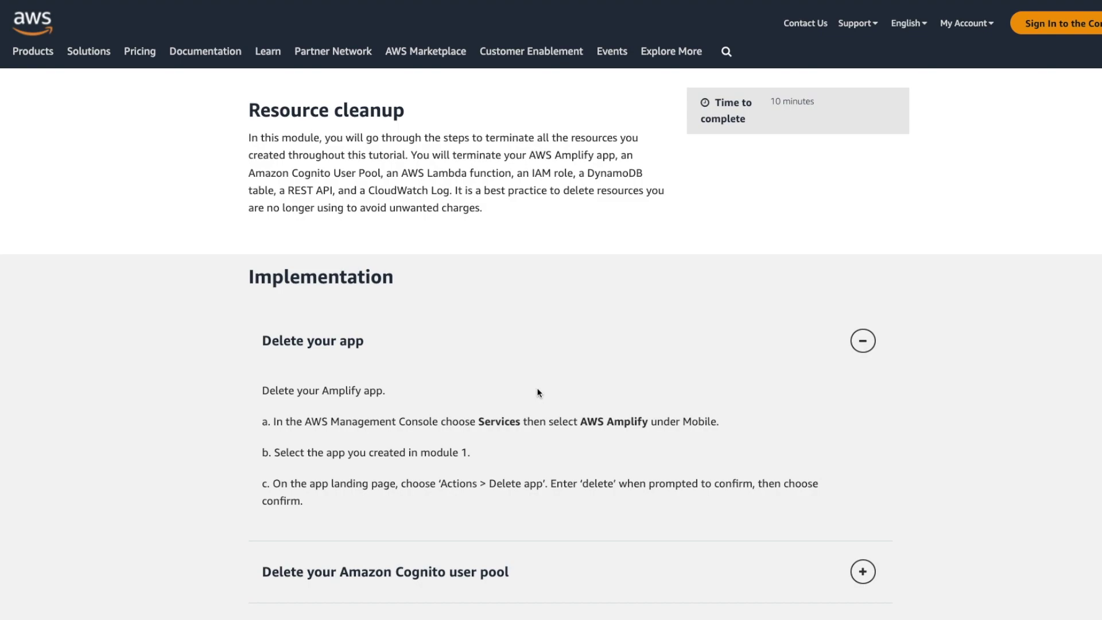